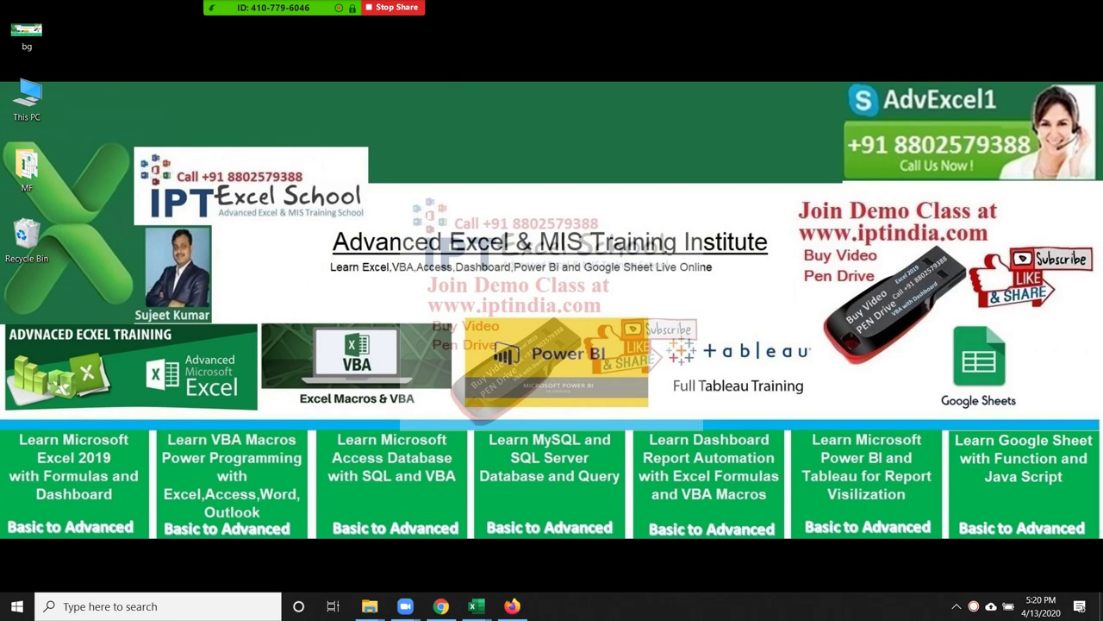
Review the monthly data on sheets DT1 through DT5, then return to the Summary sheet
key(alt+Tab)
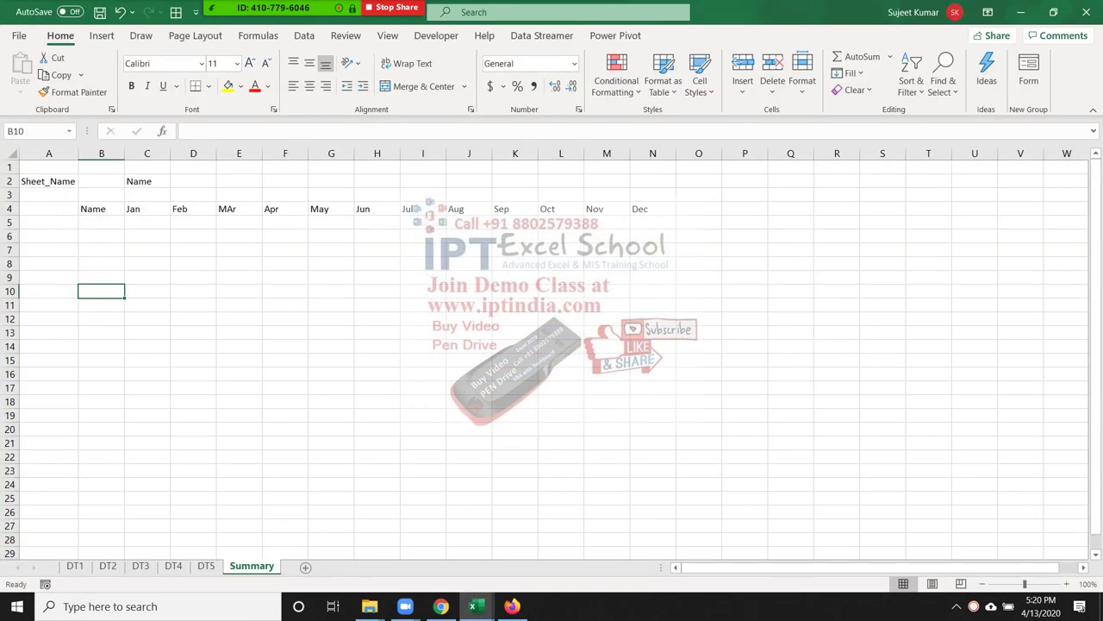
click(75, 565)
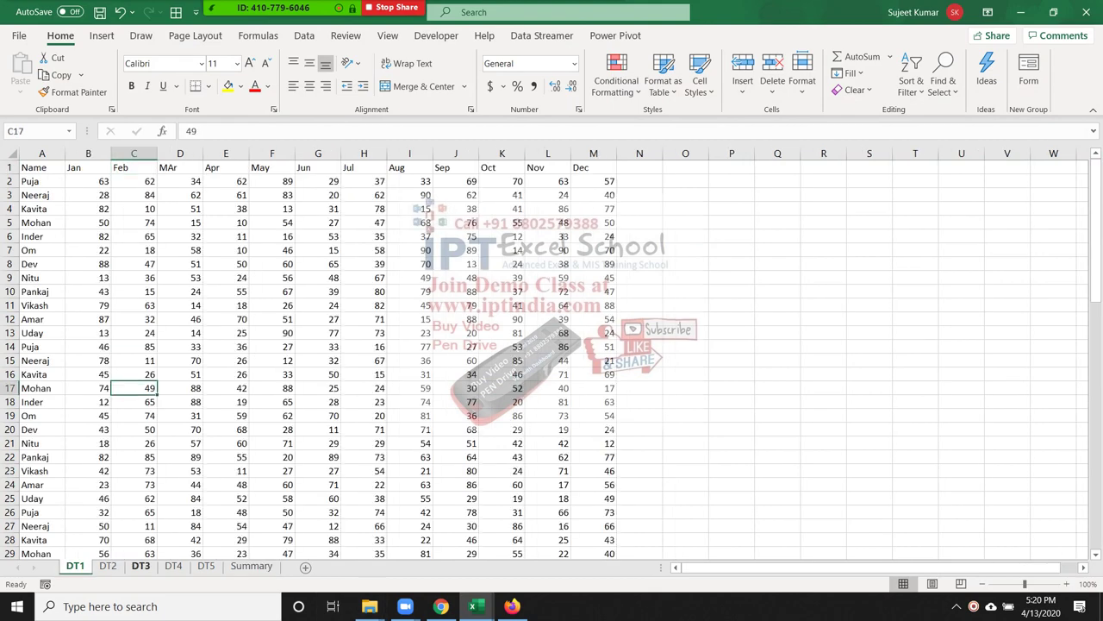
click(107, 566)
click(141, 565)
click(173, 565)
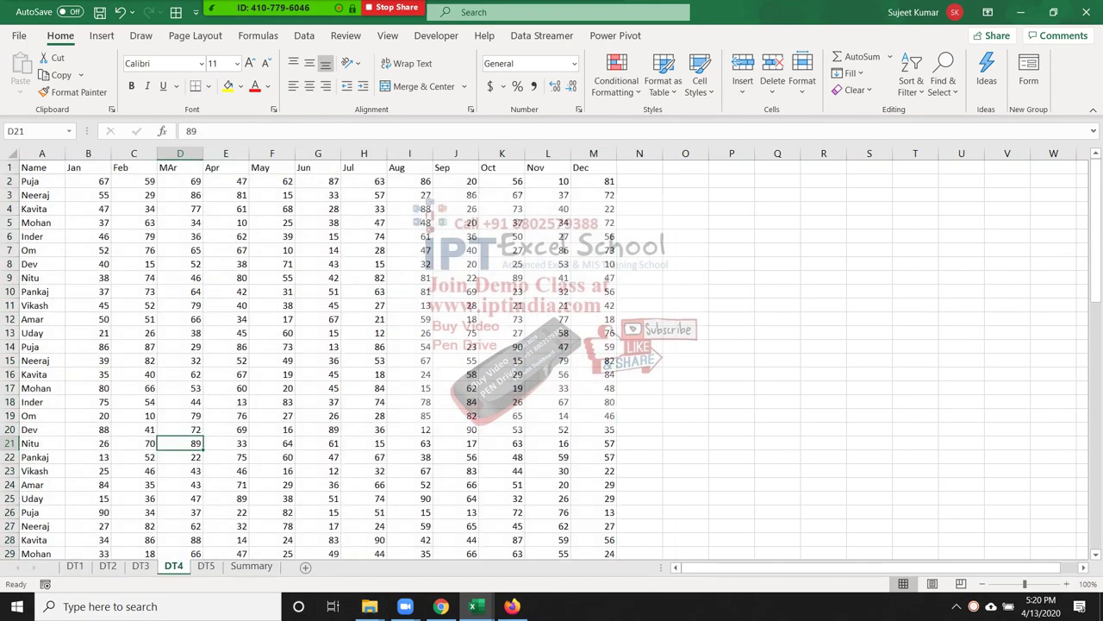
click(206, 566)
click(174, 566)
click(140, 566)
click(108, 565)
click(75, 565)
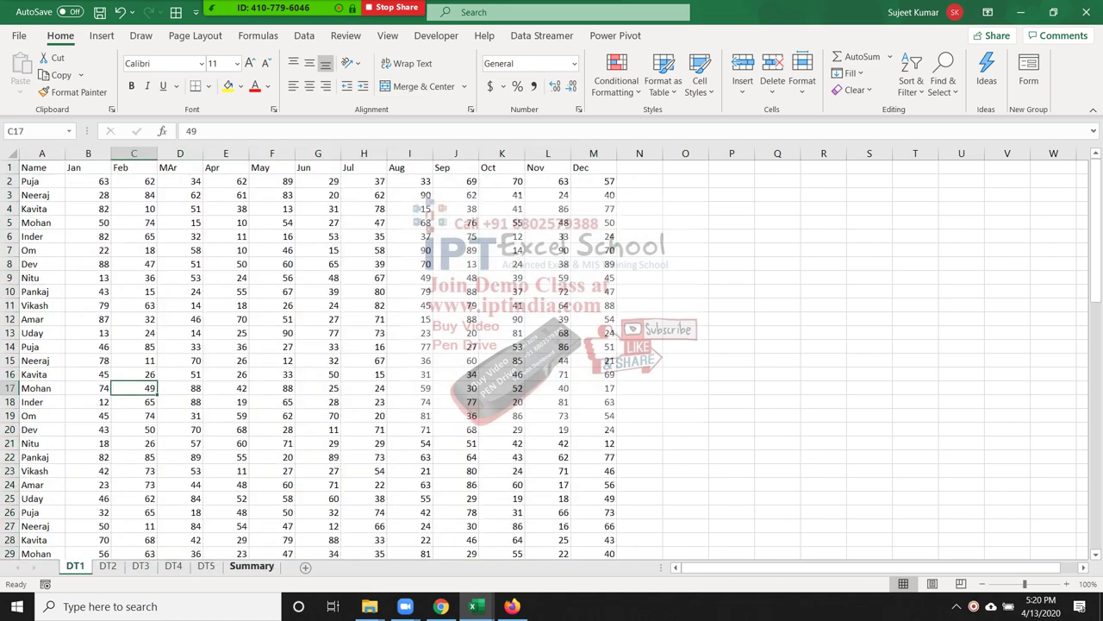
click(251, 566)
Look over the Summary layout: cells B2 and D2 and the B5:N14 results area
click(101, 222)
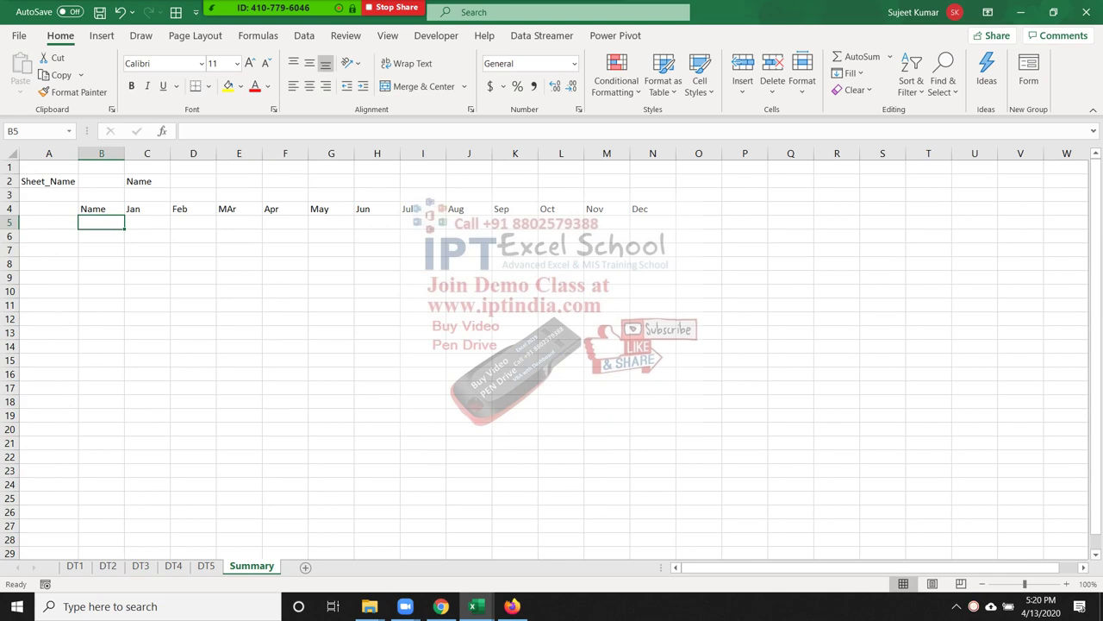
drag(101, 222, 285, 388)
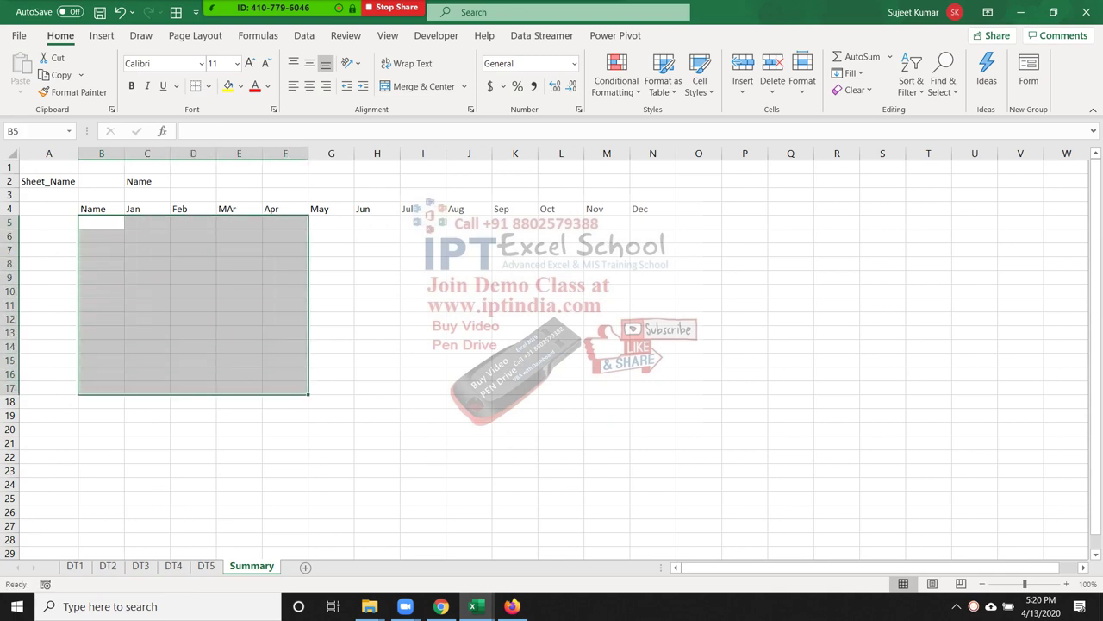
click(100, 181)
click(194, 181)
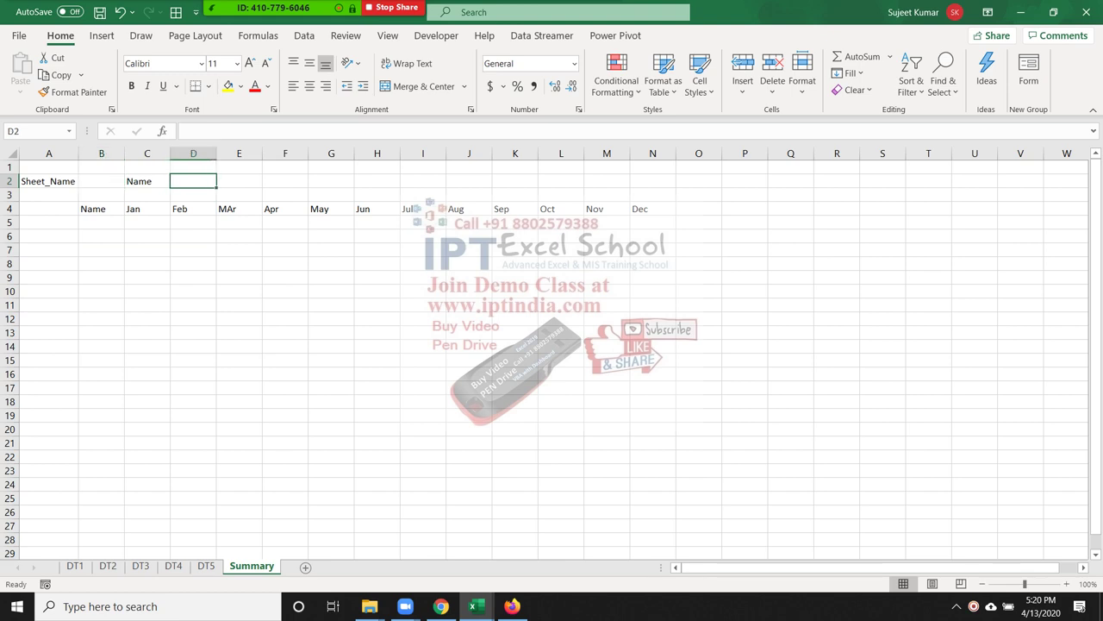
drag(101, 222, 652, 346)
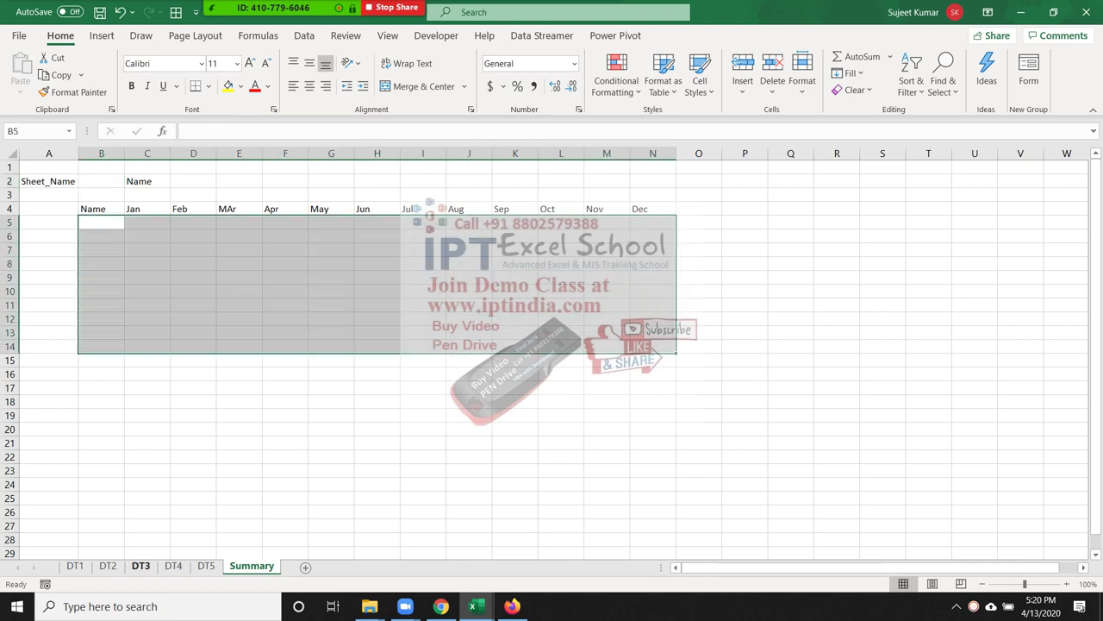
Flip through the data sheets again from DT2, then select cell B2 on Summary
click(108, 565)
key(ctrl+Page_Down)
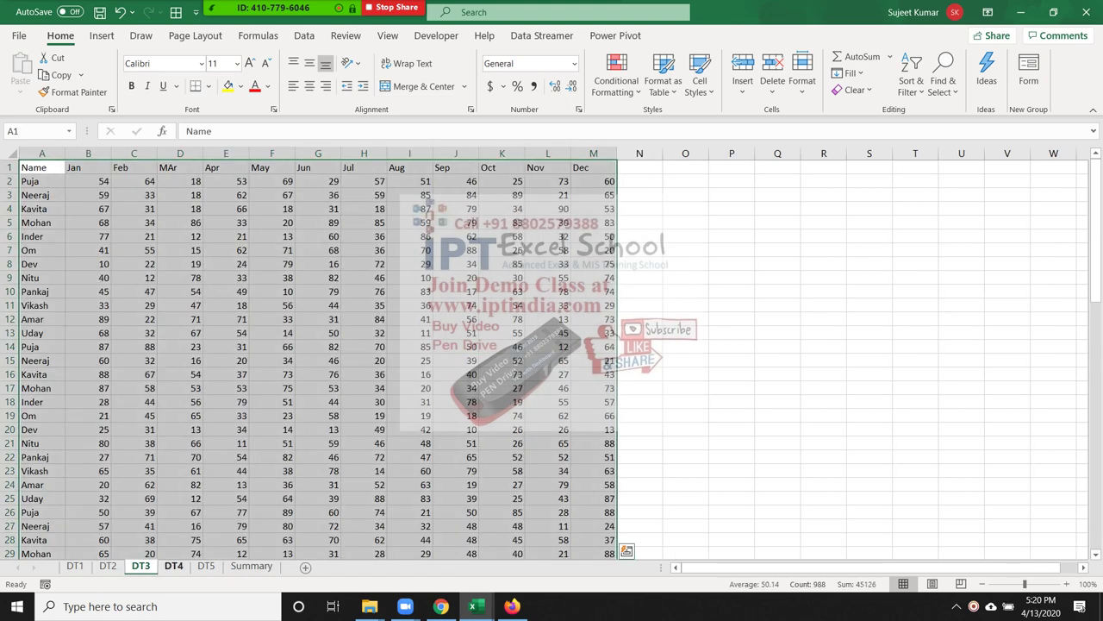
key(ctrl+Page_Down)
key(ctrl+Page_Down)
key(ctrl+Page_Down)
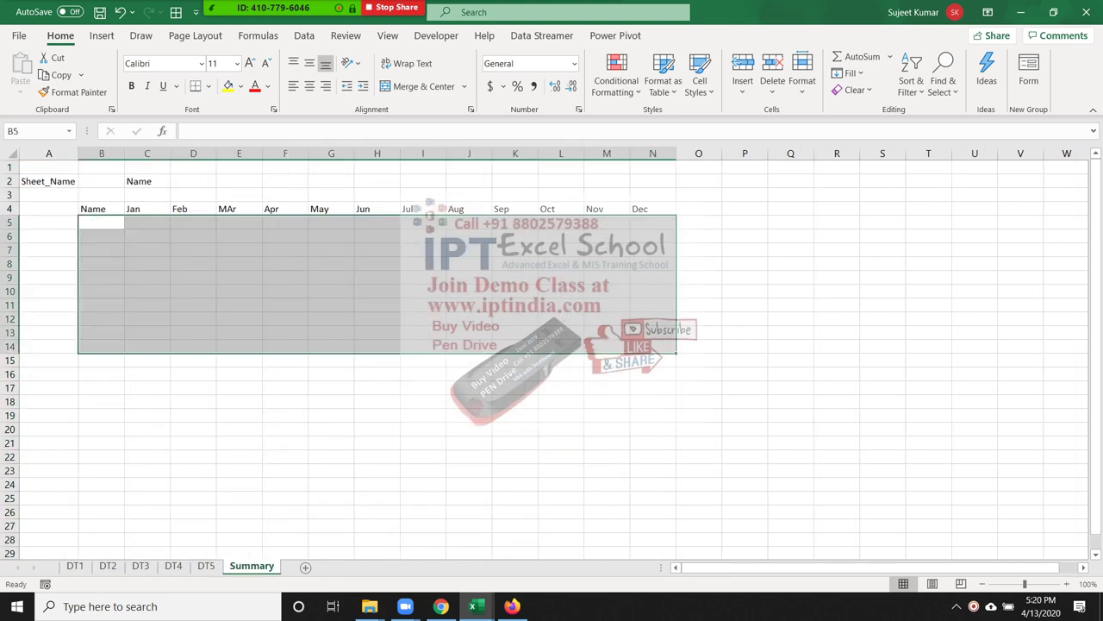
click(101, 319)
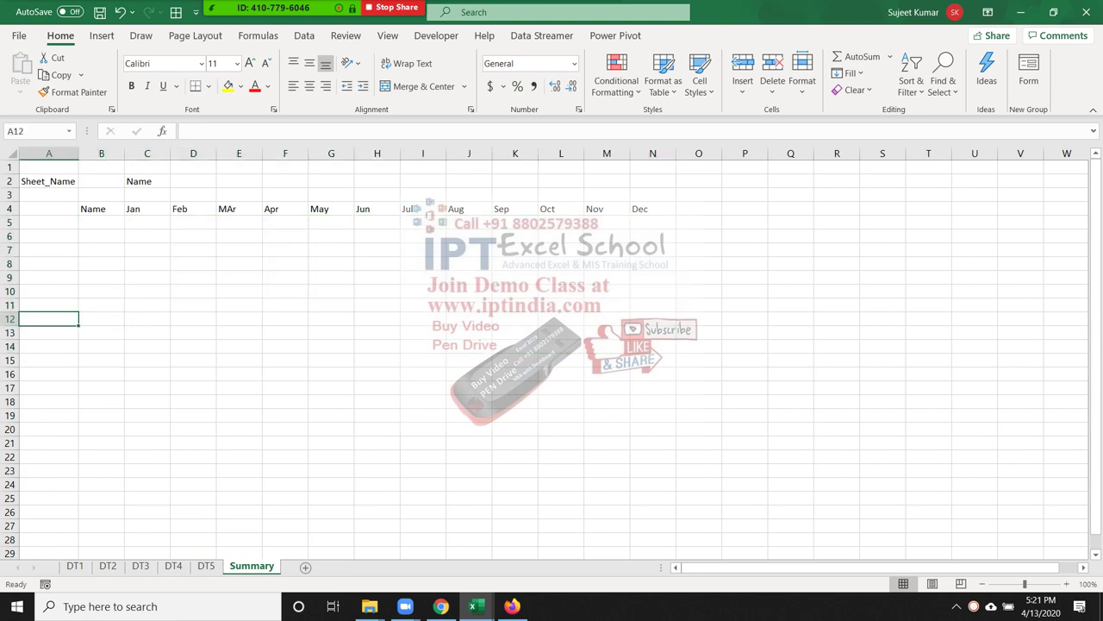
click(101, 181)
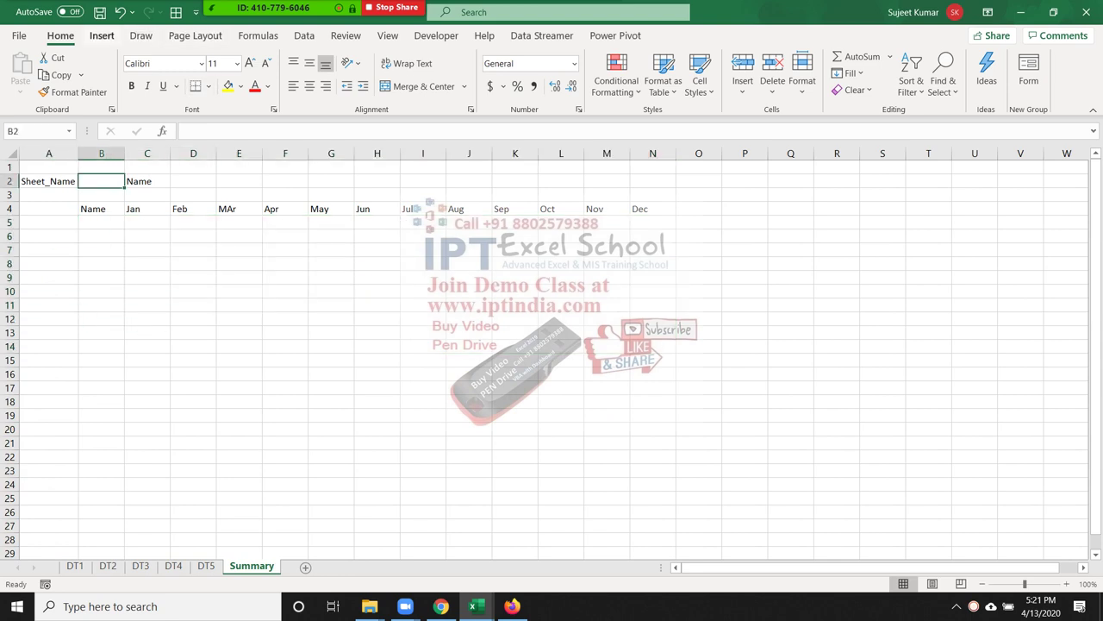
Give B2 a List data validation with the sheet names DT1 to DT5 as source
click(303, 35)
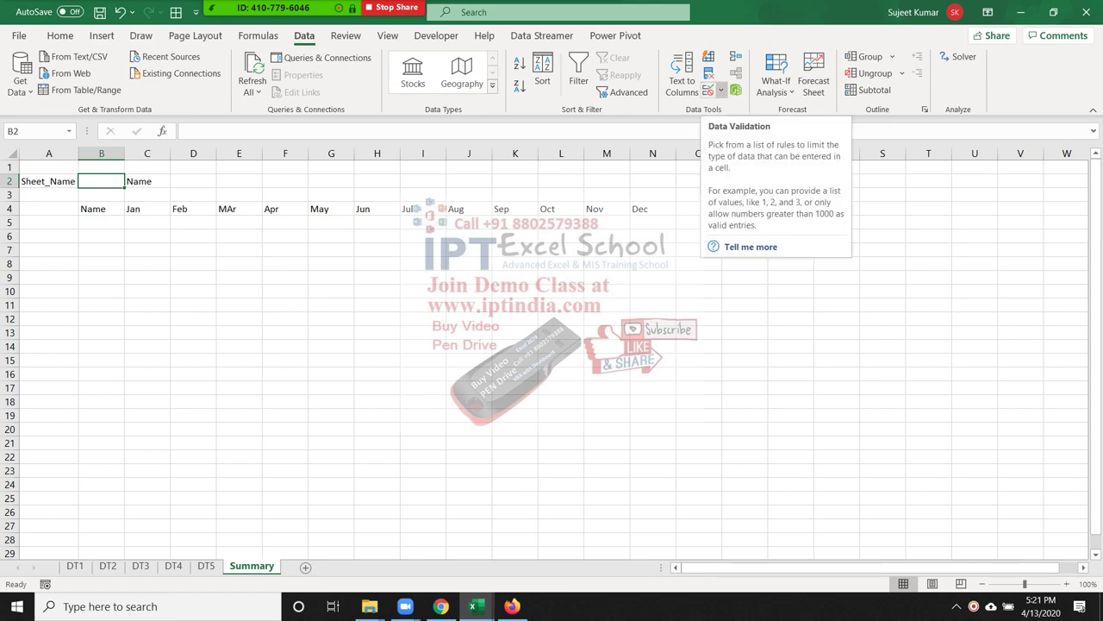
click(709, 90)
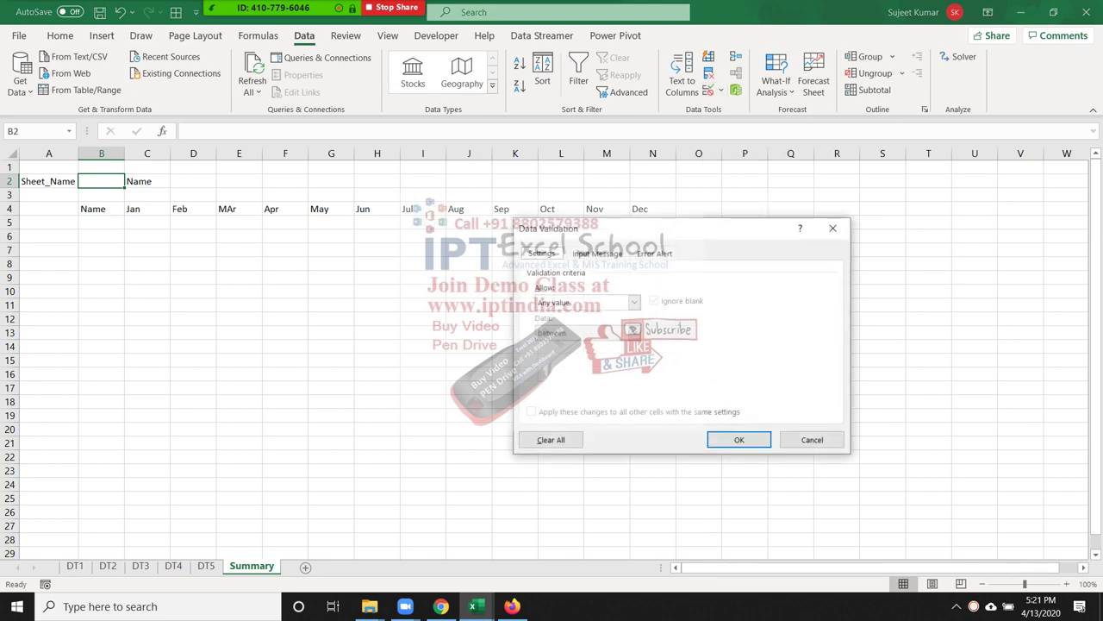
click(633, 302)
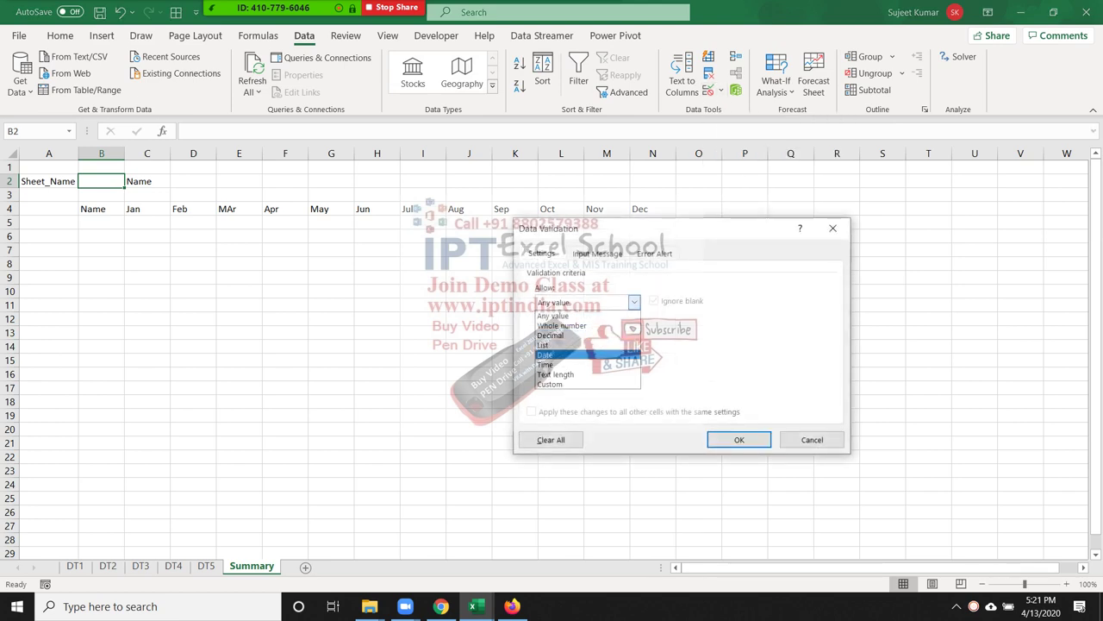
key(Return)
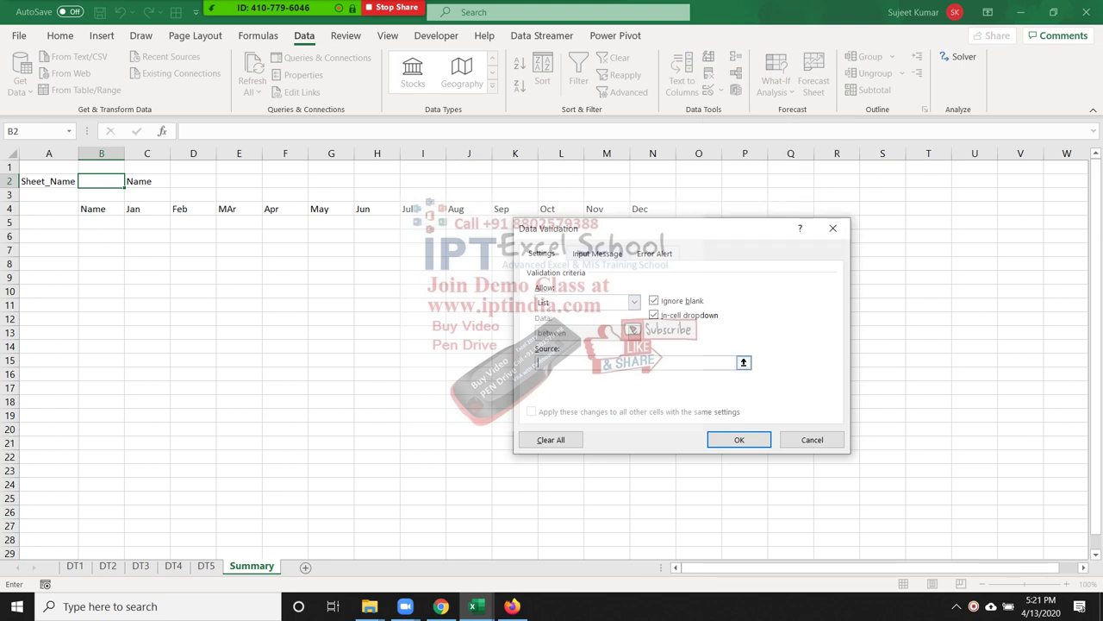
text(DT1)
text(,DT2)
text(,D)
text(T3,)
text(DT4)
text(,DT5)
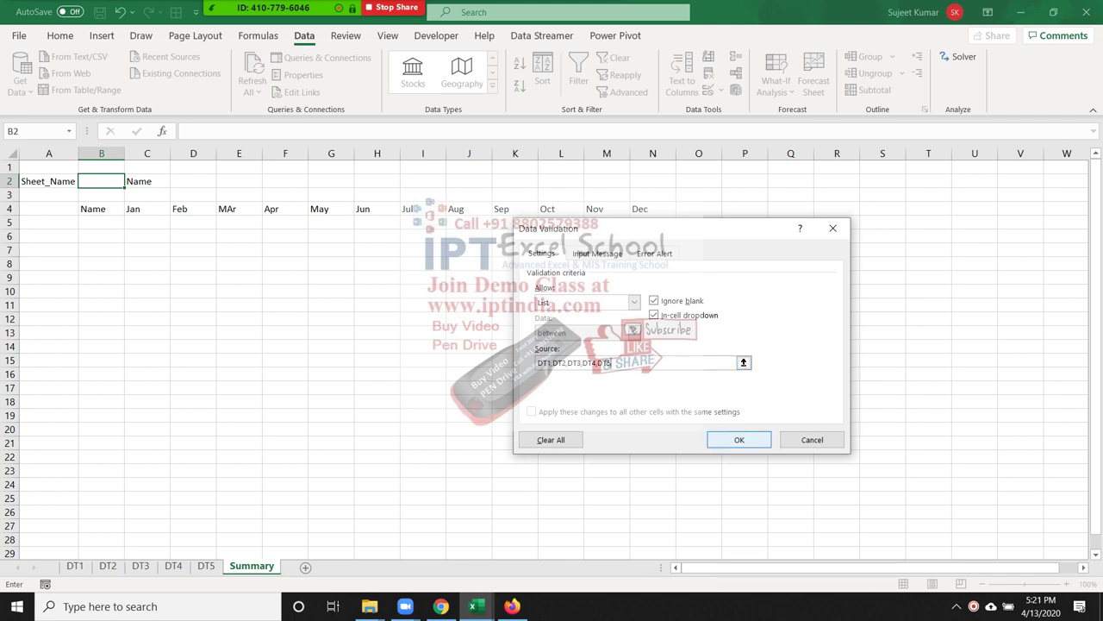
click(738, 440)
Choose DT1 from B2's dropdown, then select cell D2
key(alt+Down)
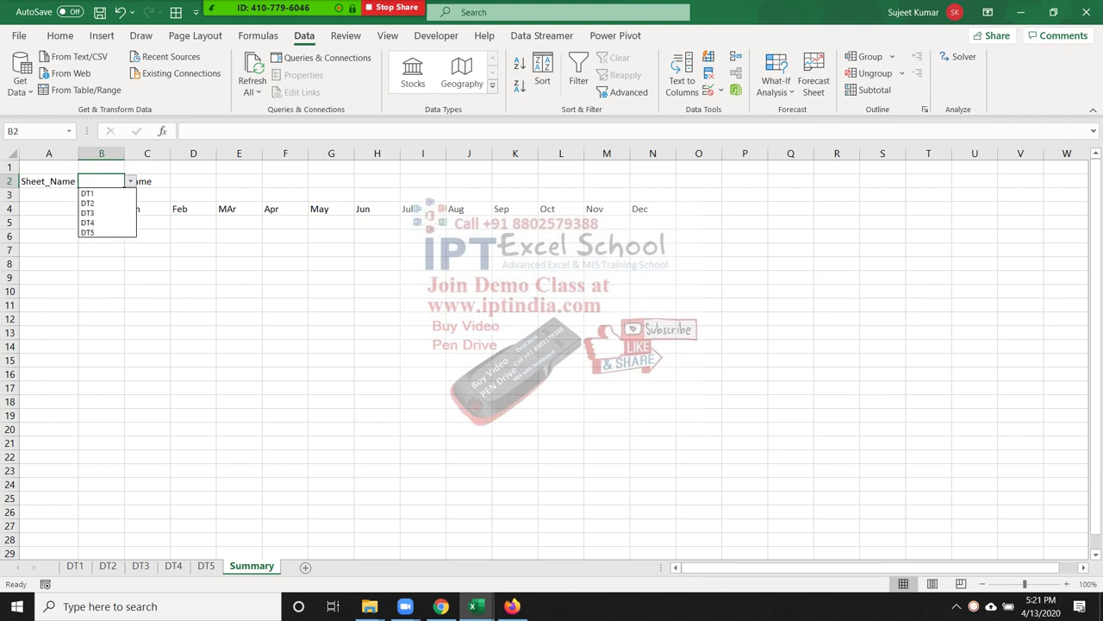
key(Down)
key(Return)
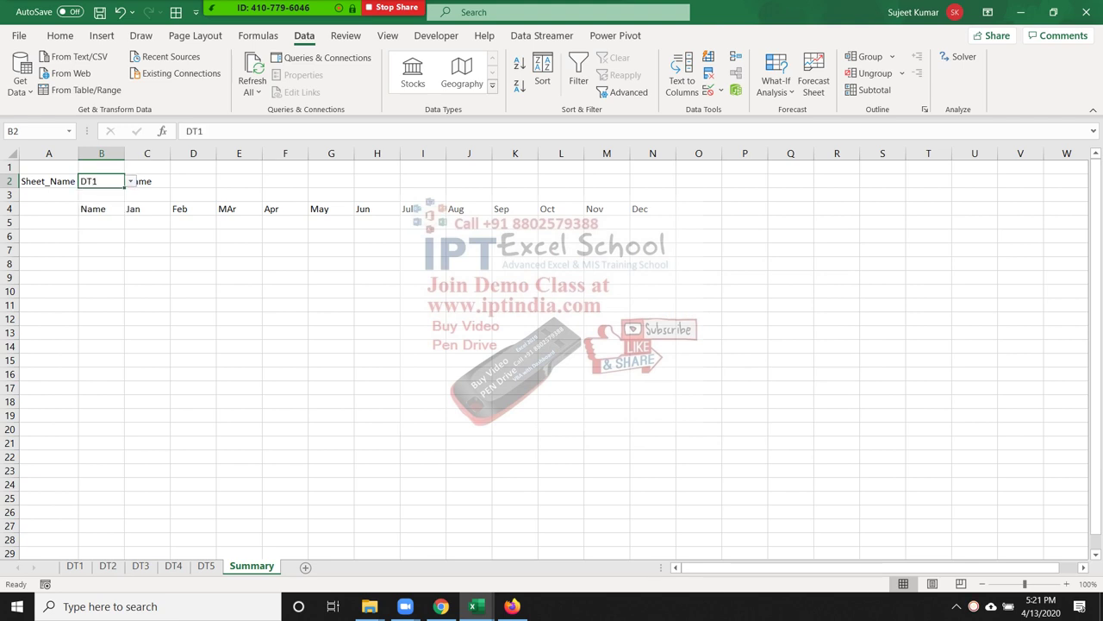
click(193, 181)
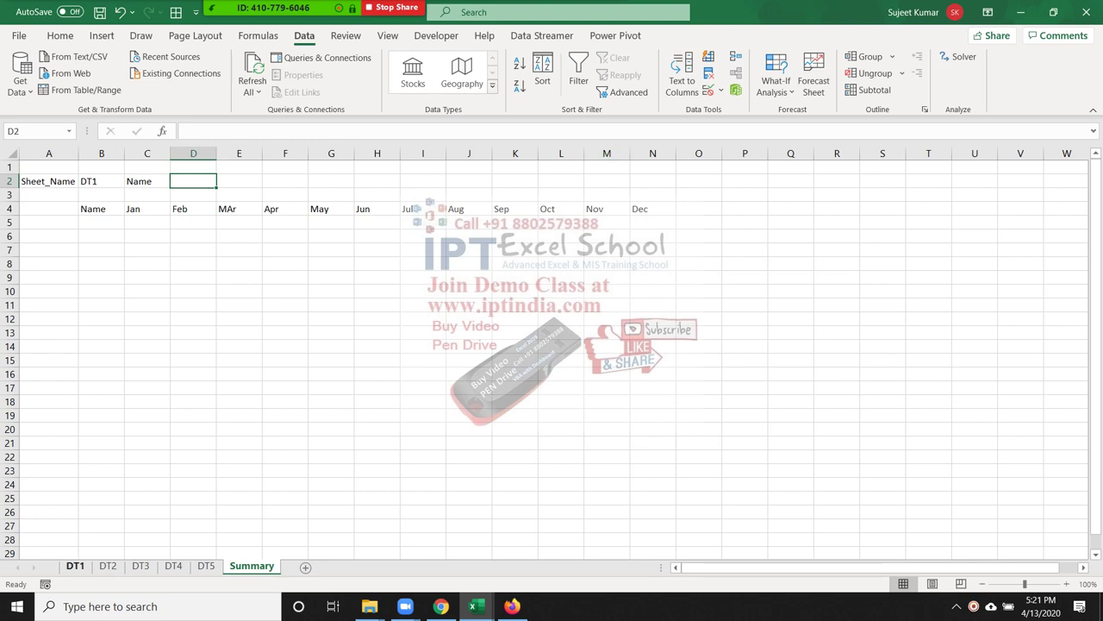
Copy the Name column from DT1 into column T of the Summary sheet
click(75, 566)
click(42, 153)
key(ctrl+c)
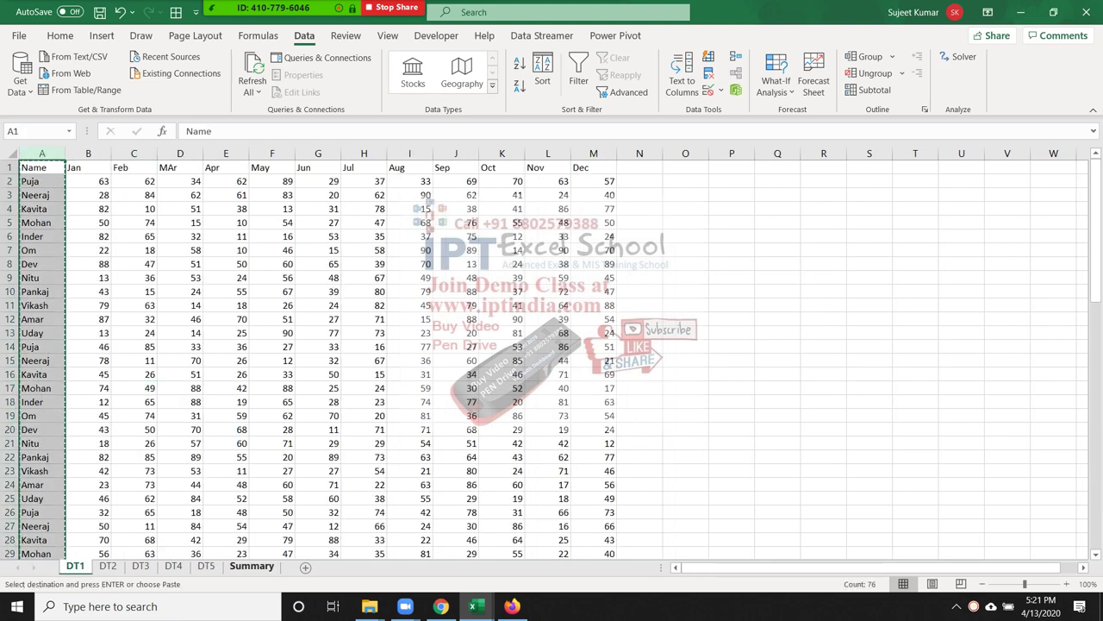
click(251, 565)
click(928, 166)
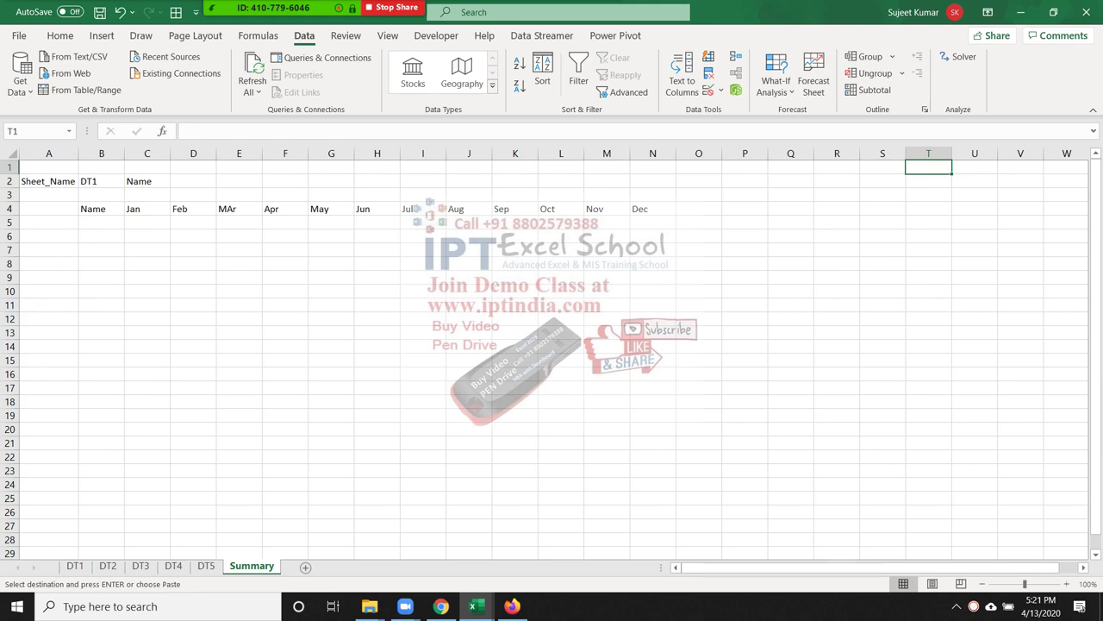
key(ctrl+v)
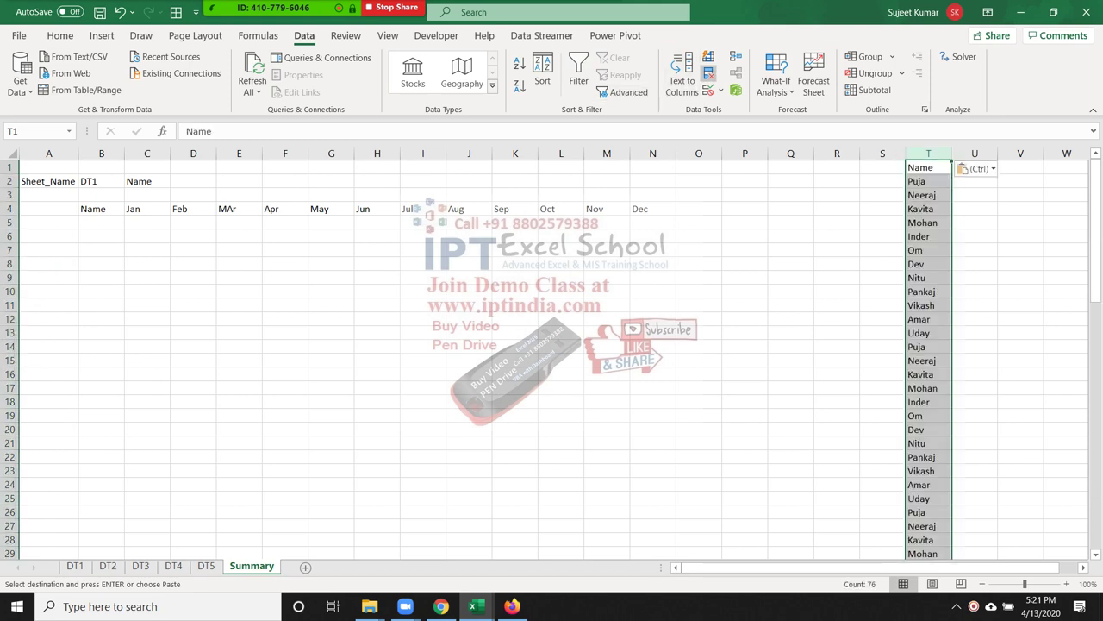
Remove duplicates from column T, leaving the Name header and 12 unique names
click(709, 73)
click(720, 433)
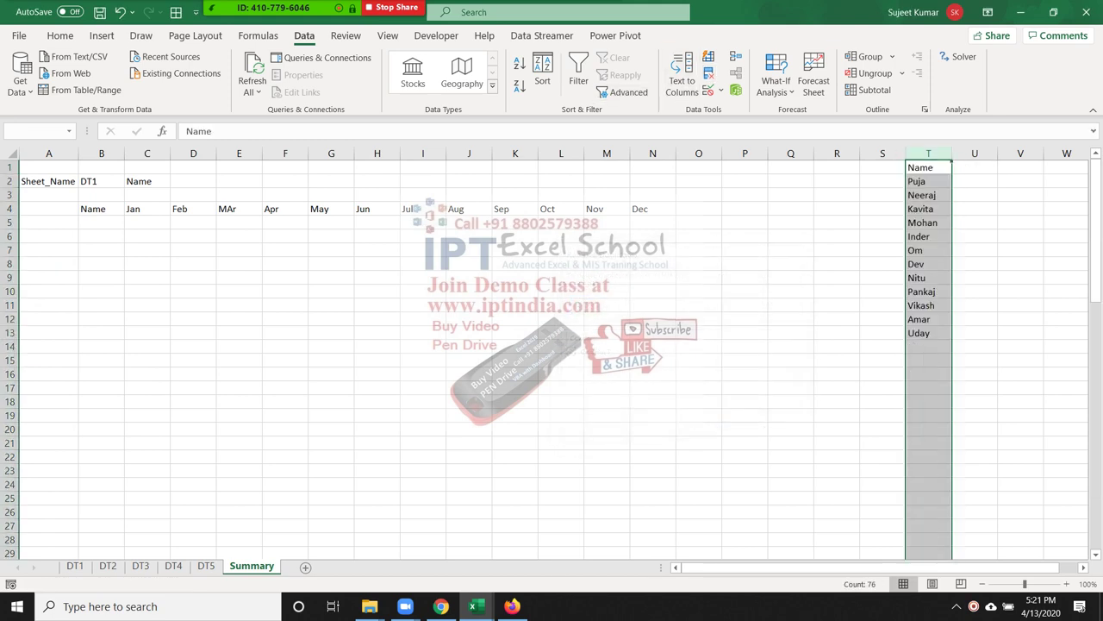
click(679, 284)
click(193, 181)
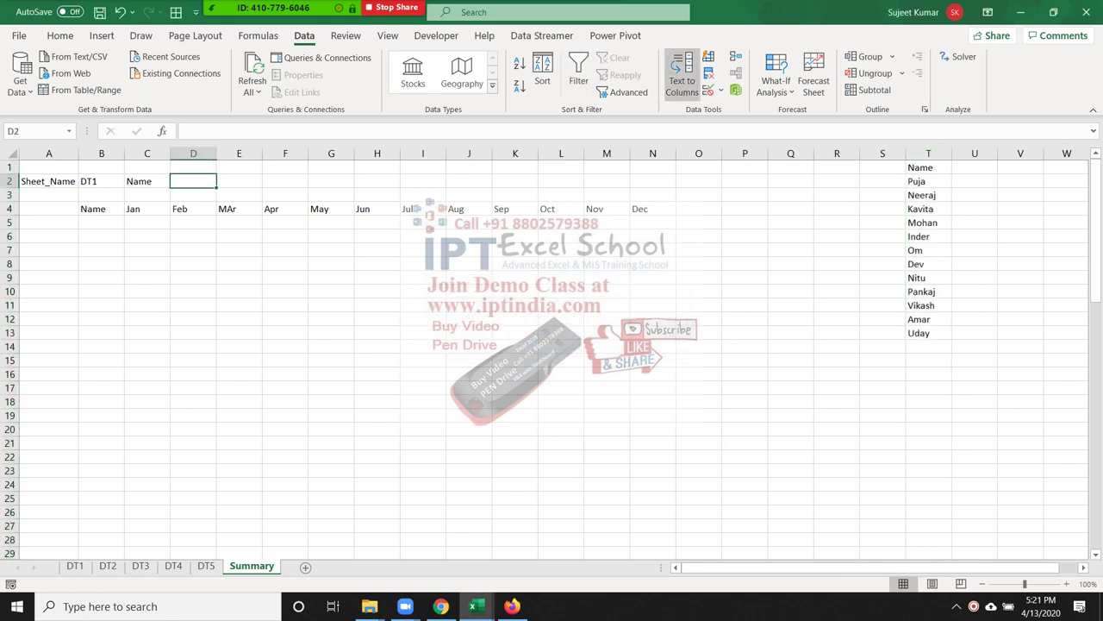
Give D2 a List data validation sourced from the unique names in column T
click(708, 90)
click(634, 302)
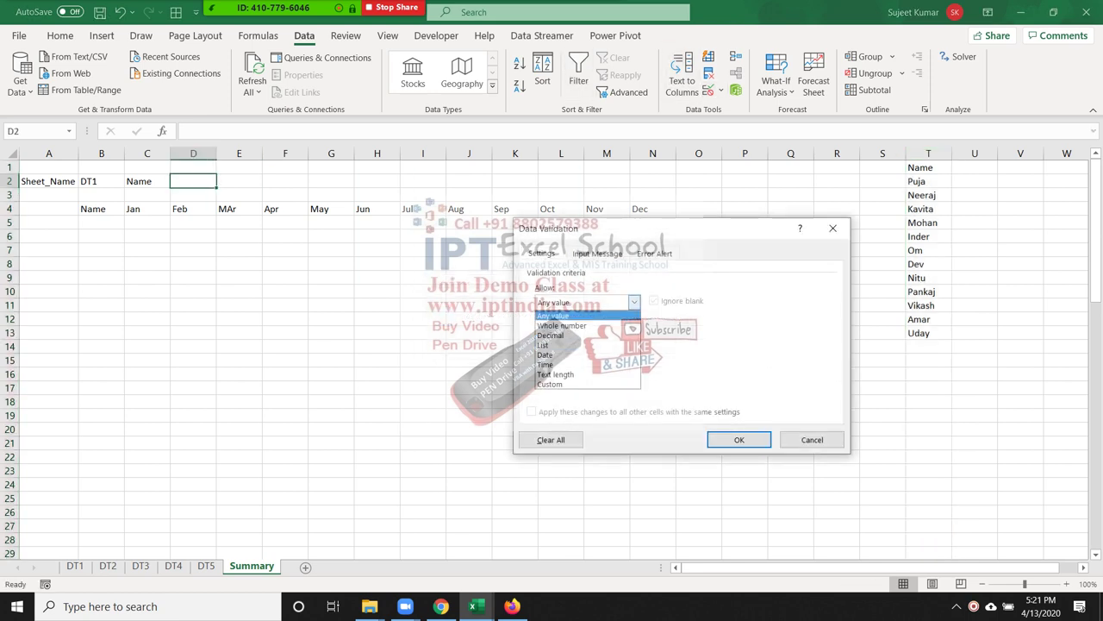
click(561, 345)
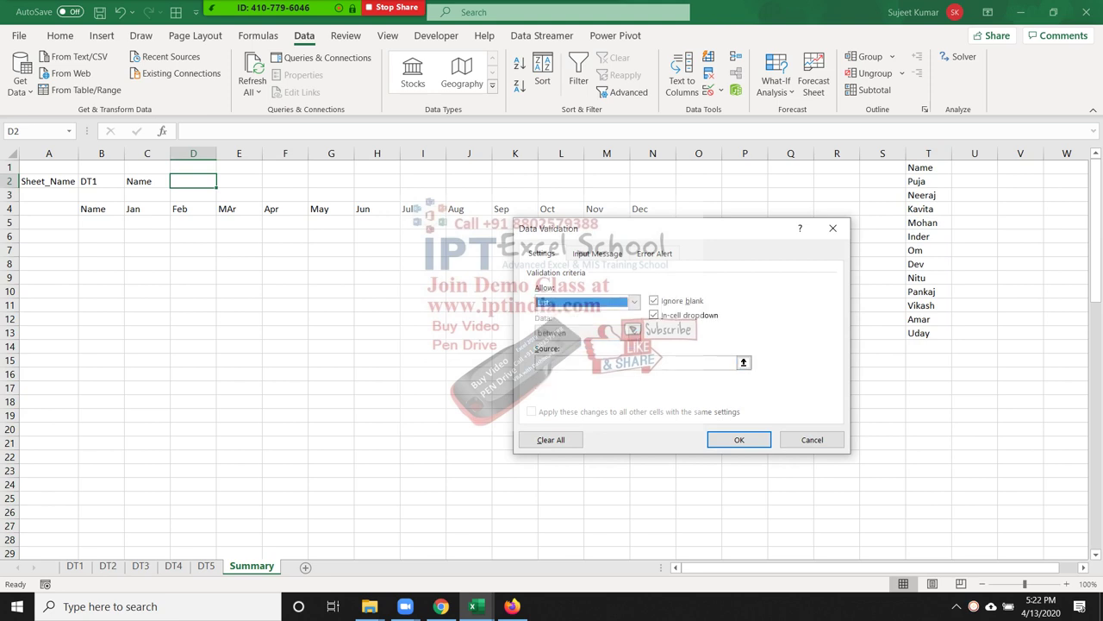
click(552, 362)
drag(929, 181, 929, 374)
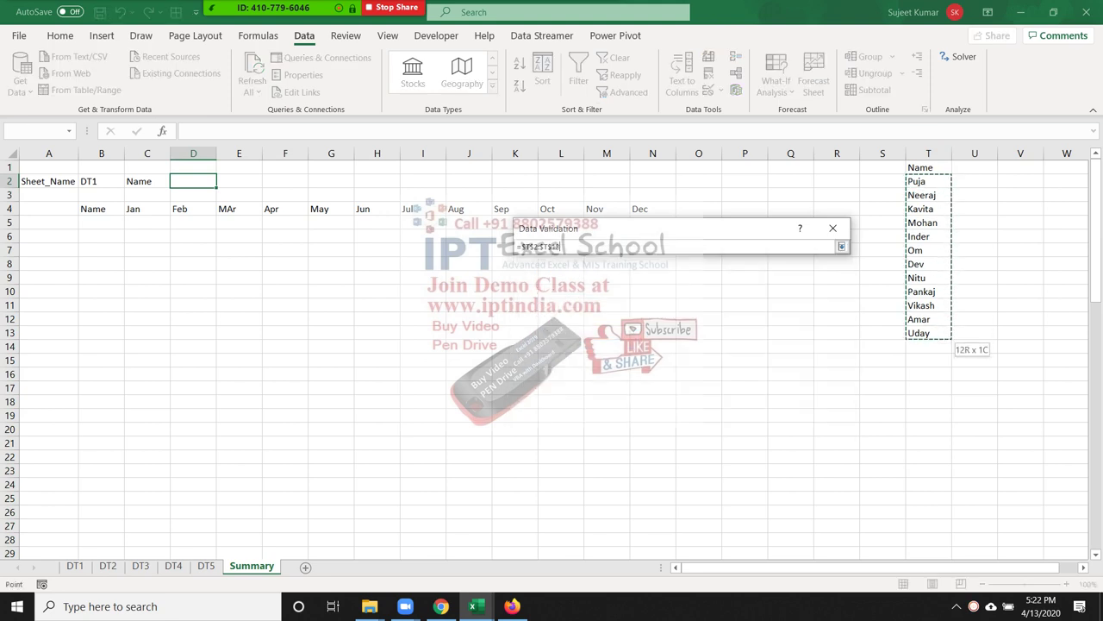
click(739, 439)
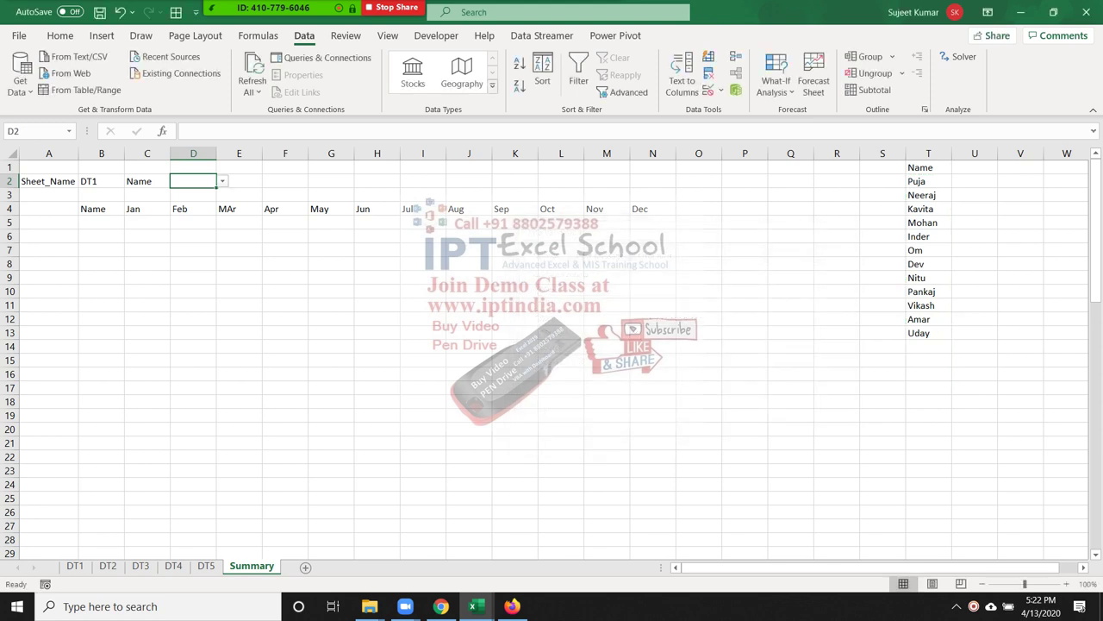
Pick Puja from D2's name dropdown
click(221, 181)
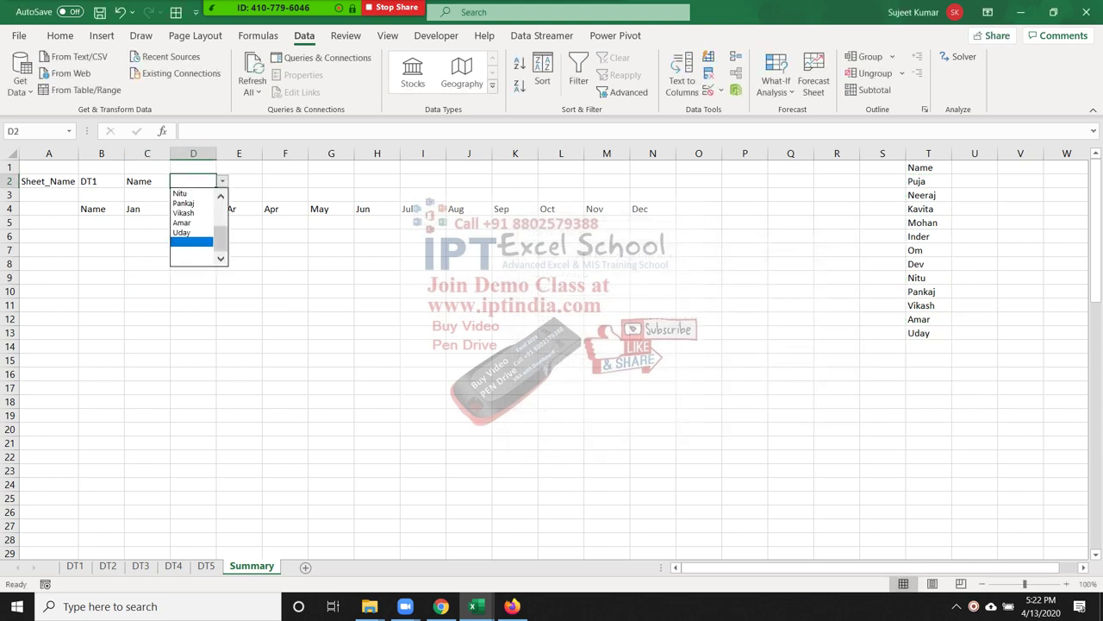
click(222, 181)
key(alt+Down)
key(Up)
key(Up)
key(Up)
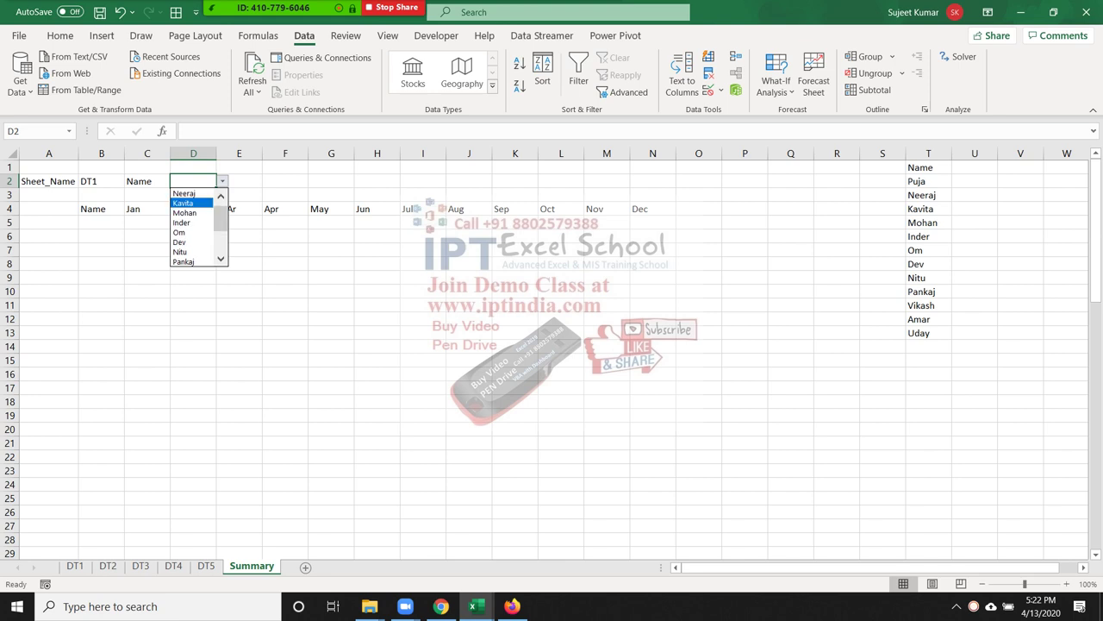
key(Up)
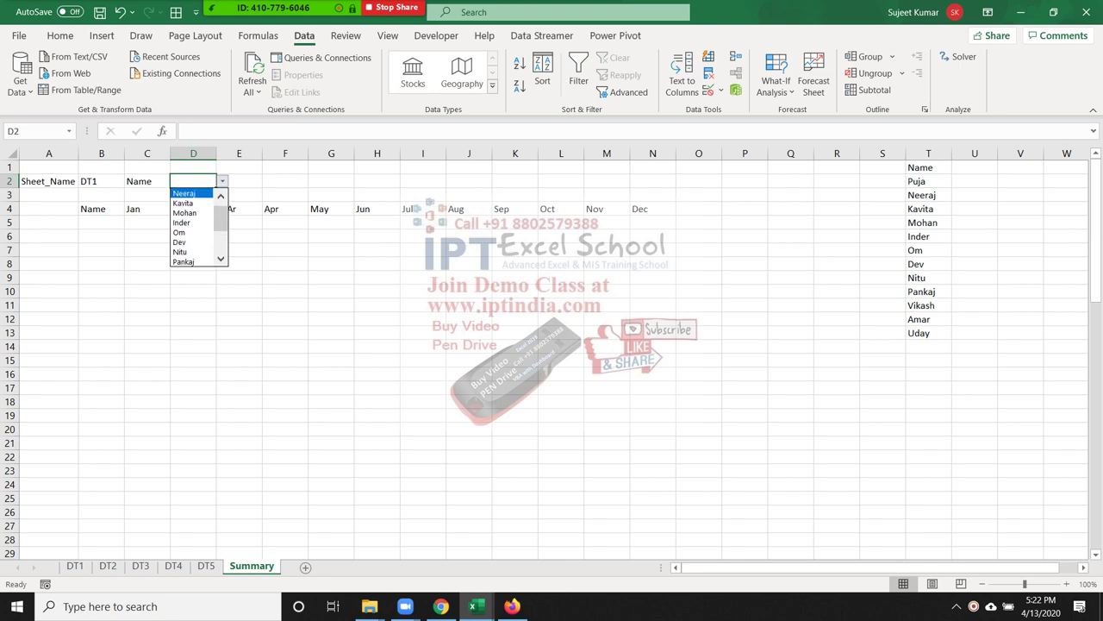
key(Down)
key(Down)
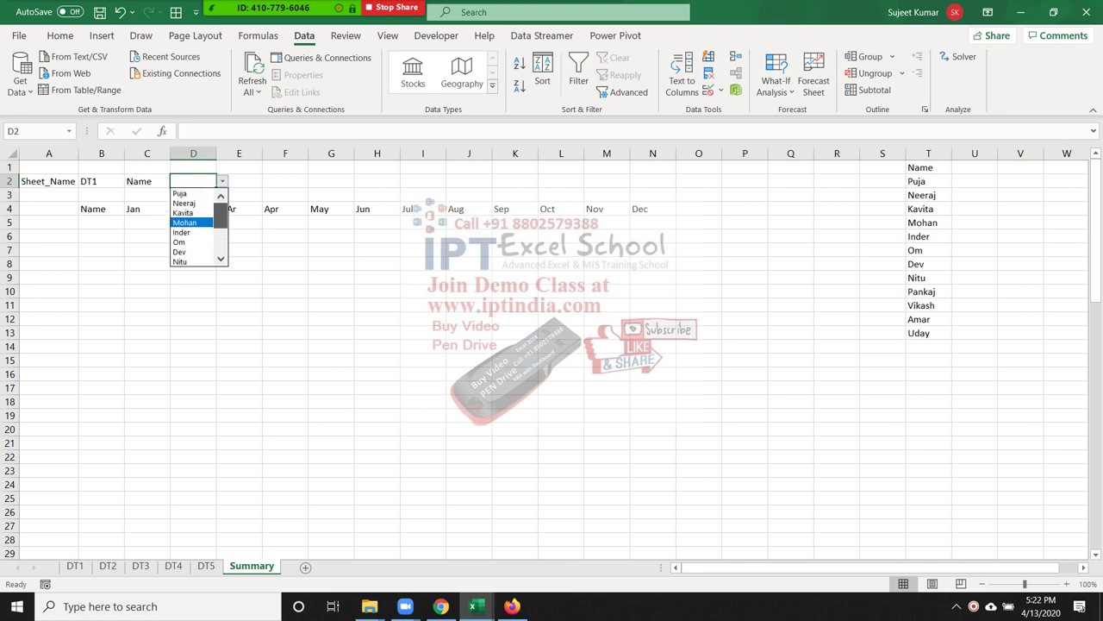
key(Up)
key(Up)
key(Up)
key(Return)
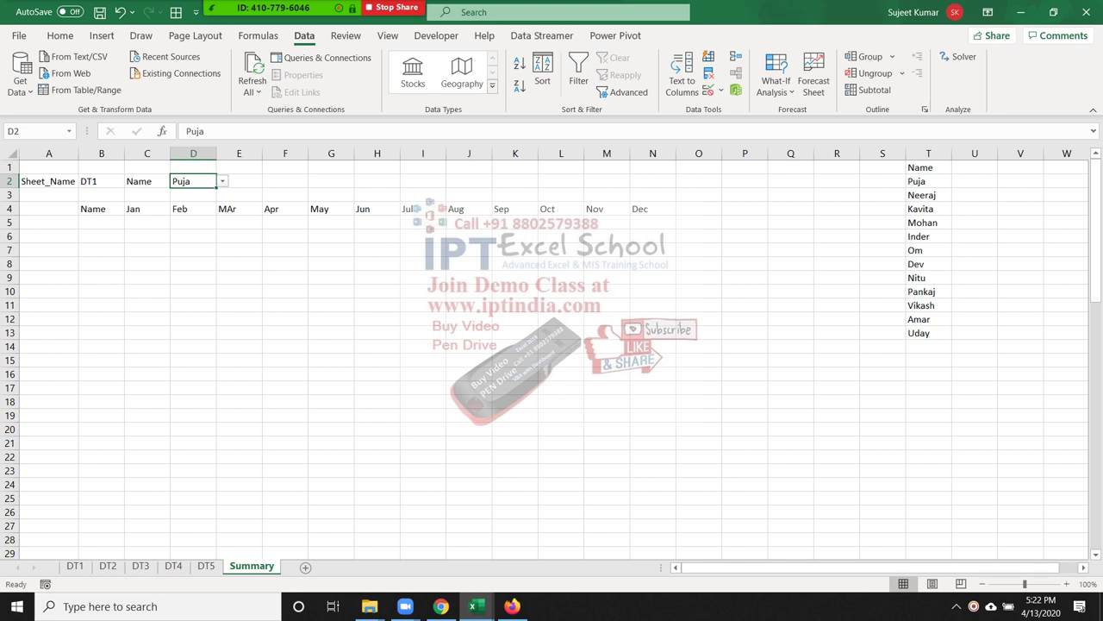
click(101, 222)
Abandon a first VLOOKUP attempt in B5 and inspect DT1's name and month columns
text(=)
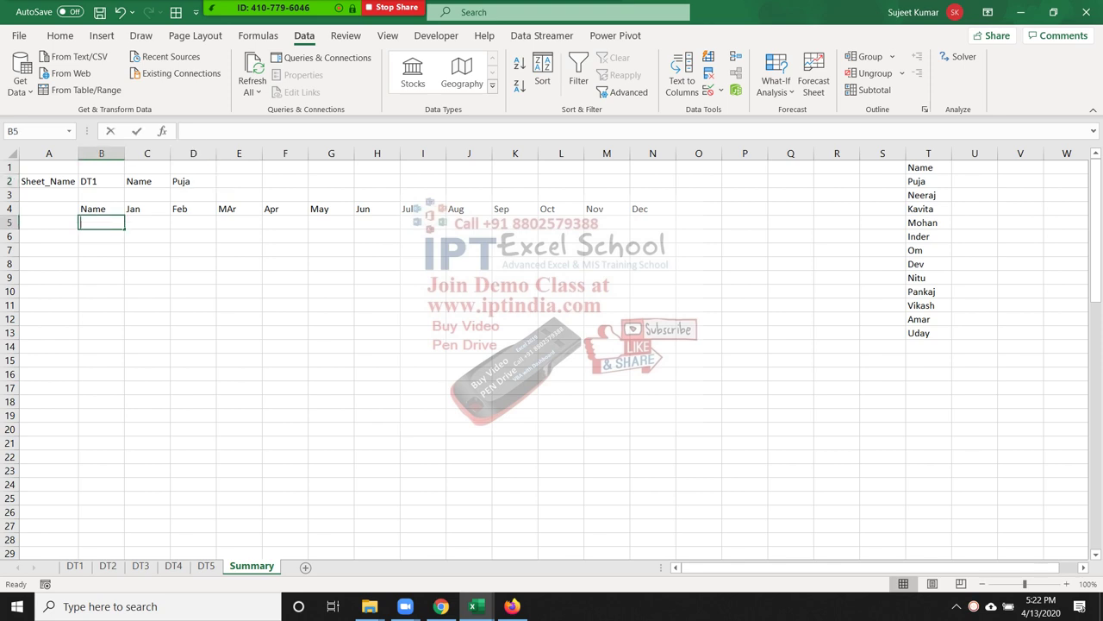
text(vl)
key(Tab)
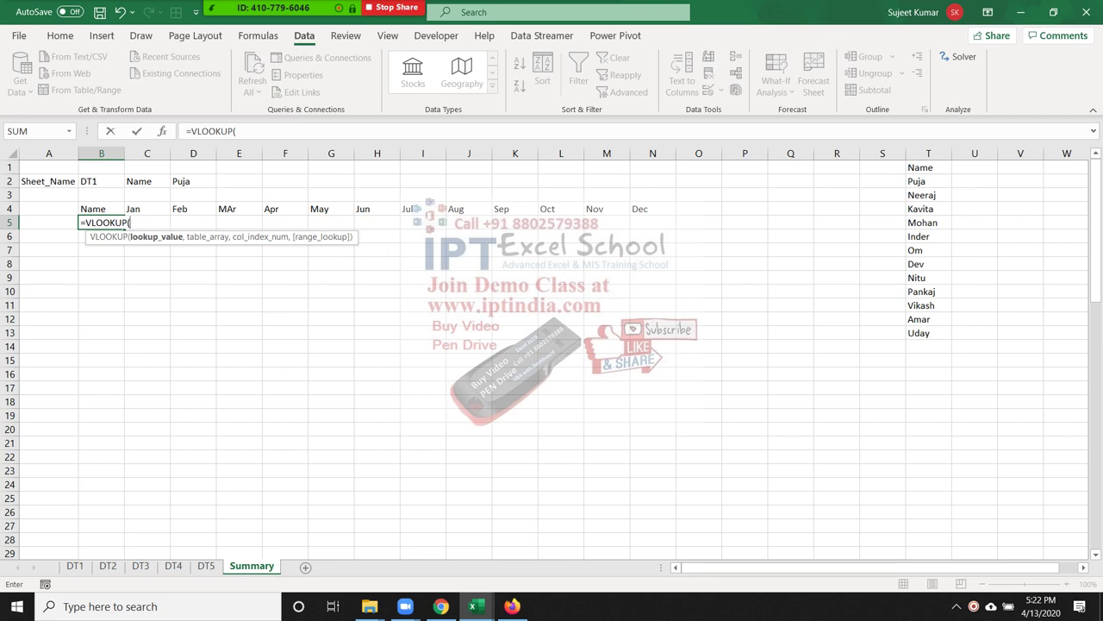
key(Escape)
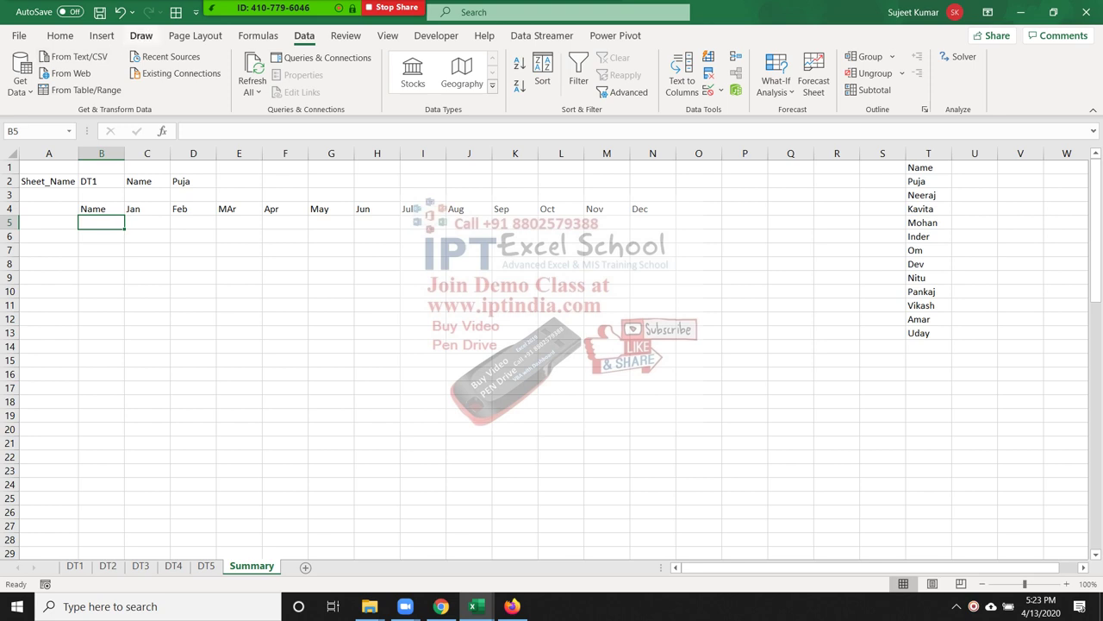
click(75, 566)
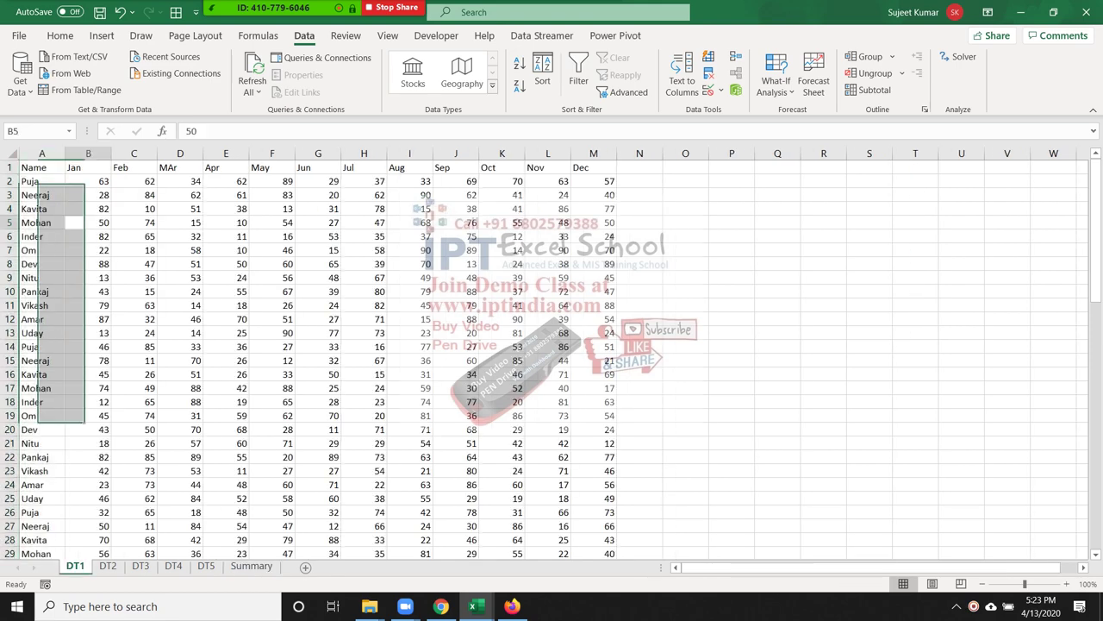
drag(34, 236, 551, 250)
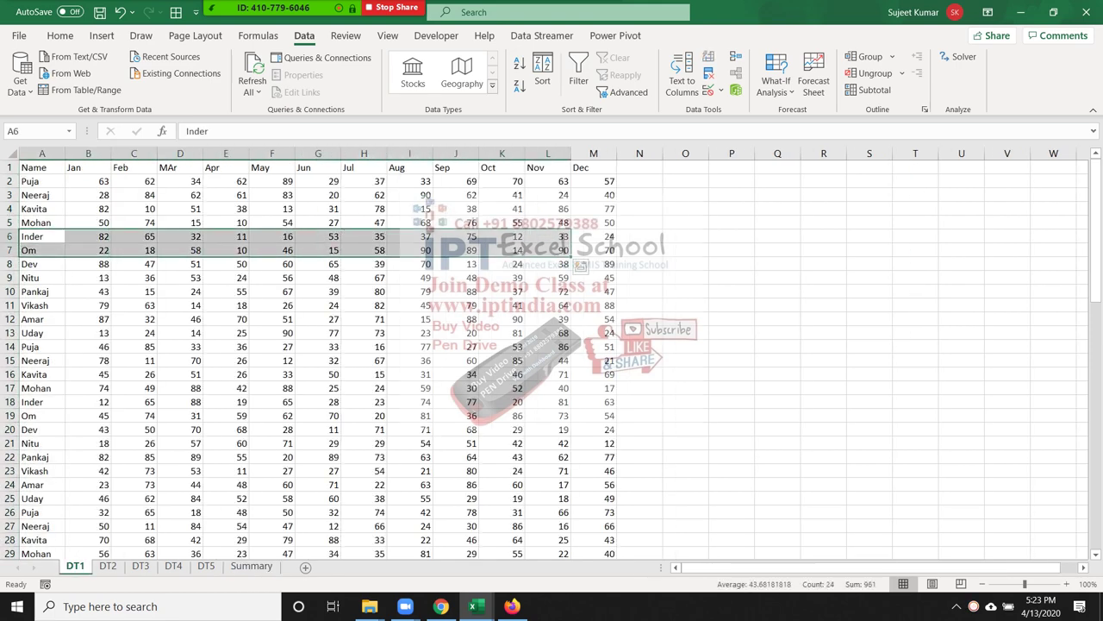
click(251, 565)
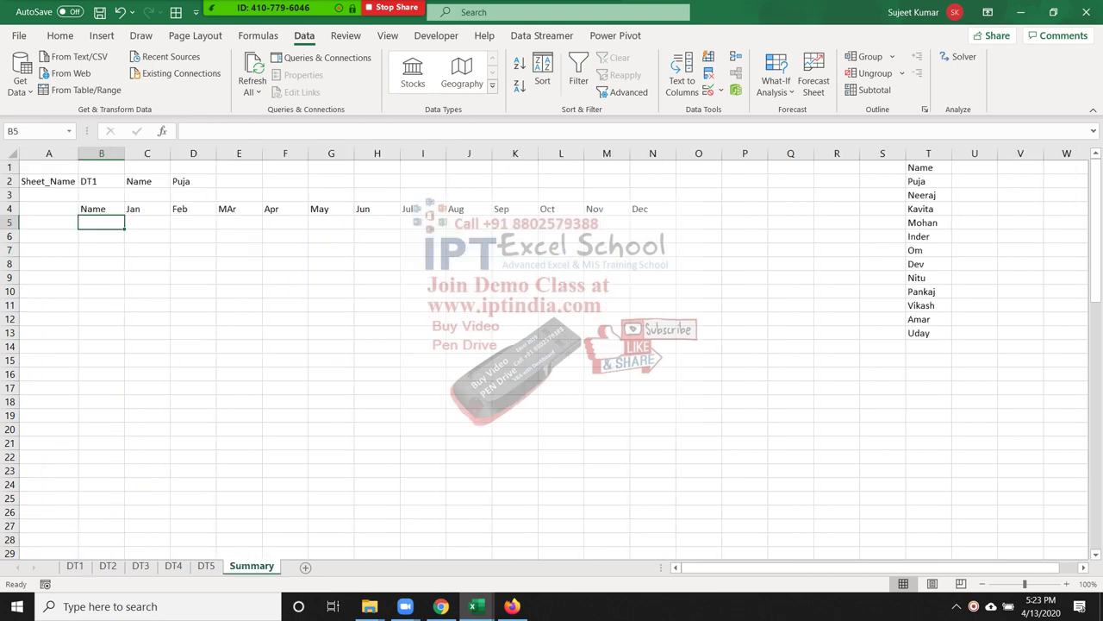
click(193, 181)
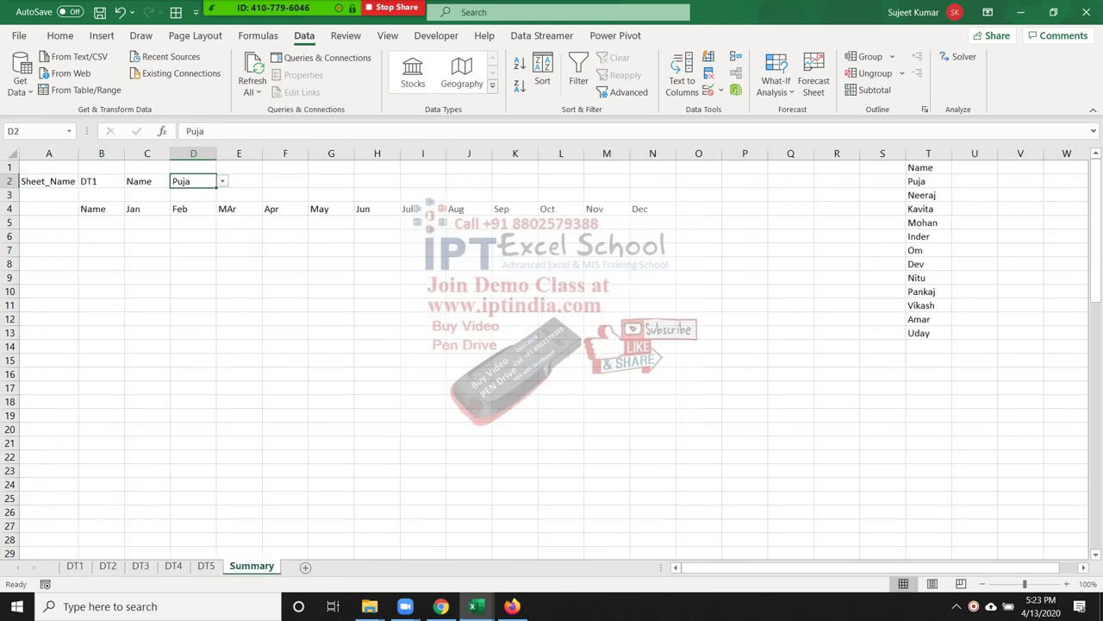
click(75, 565)
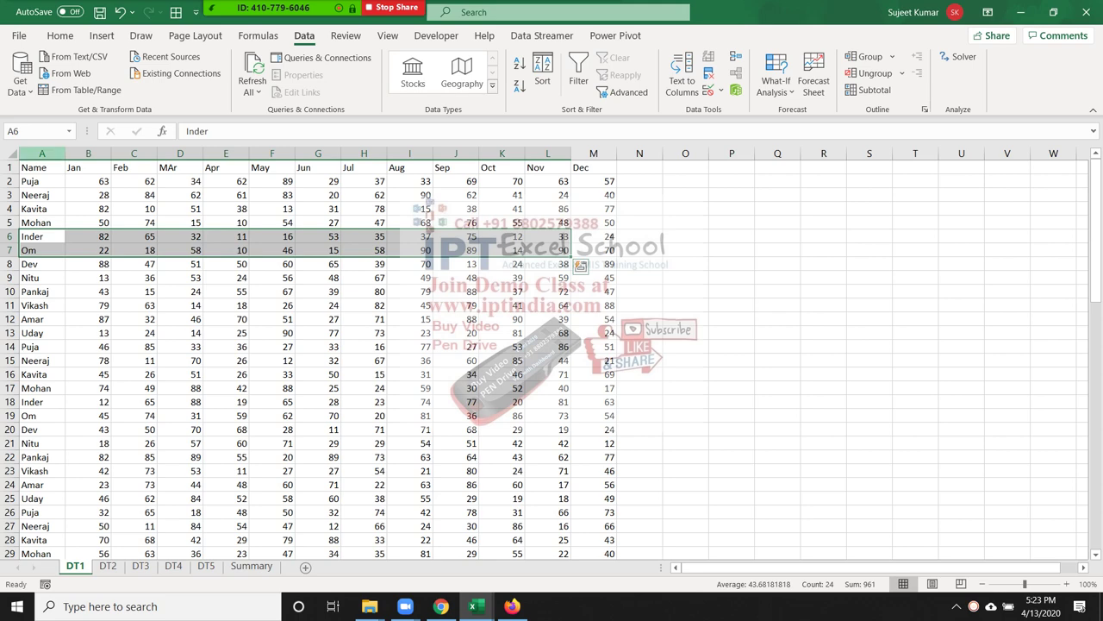
drag(41, 154, 640, 153)
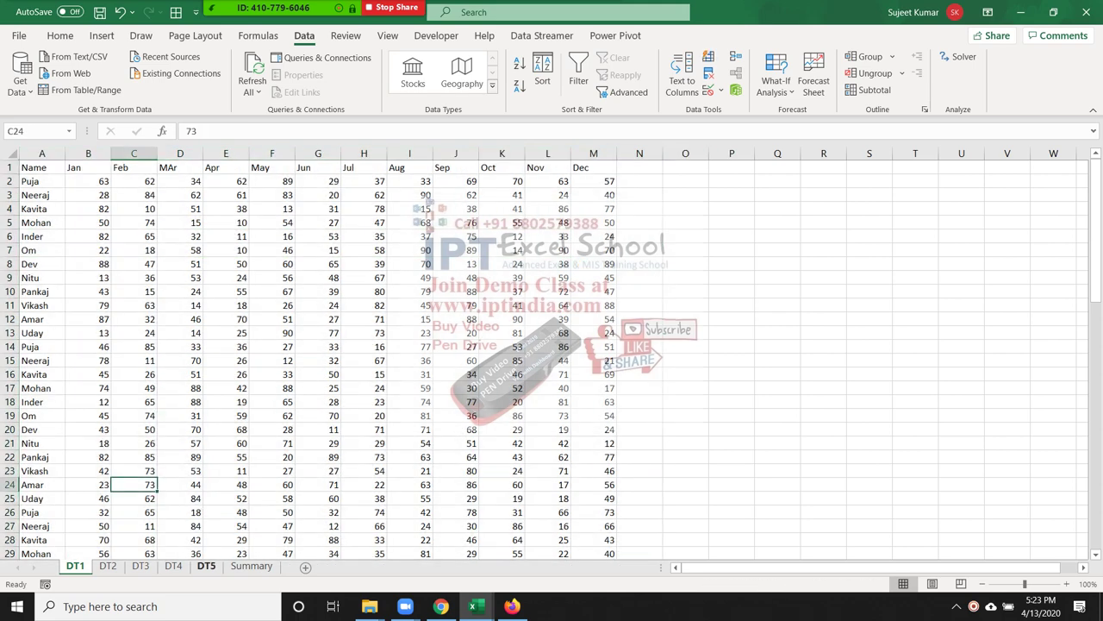
click(252, 565)
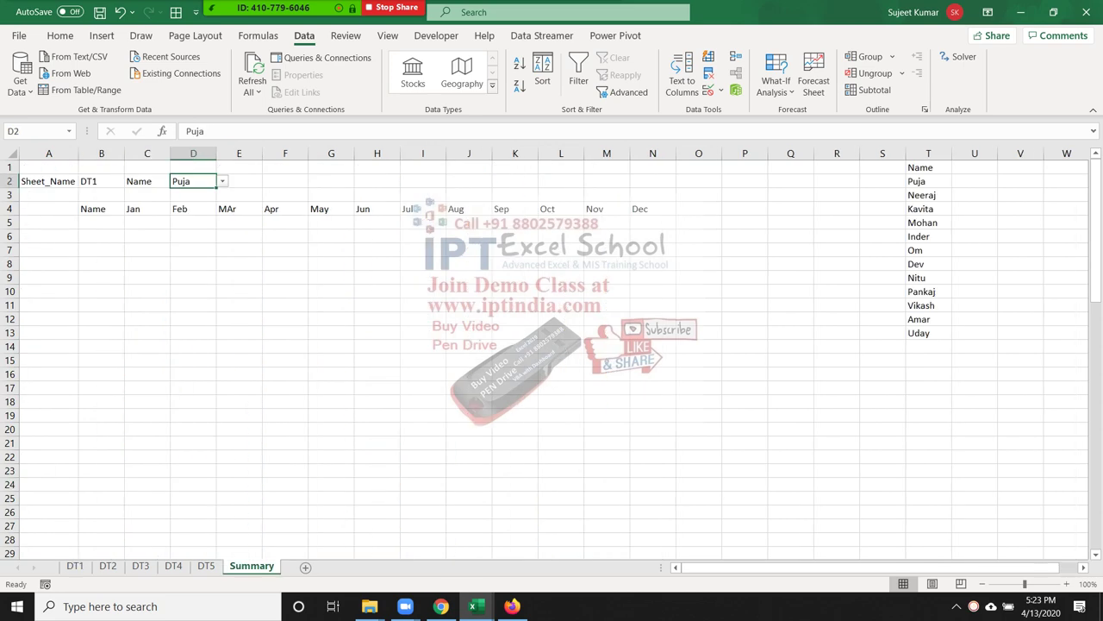
click(101, 222)
Start B5's VLOOKUP with D2 as lookup value and DT1 columns A:M as the table
text(cl)
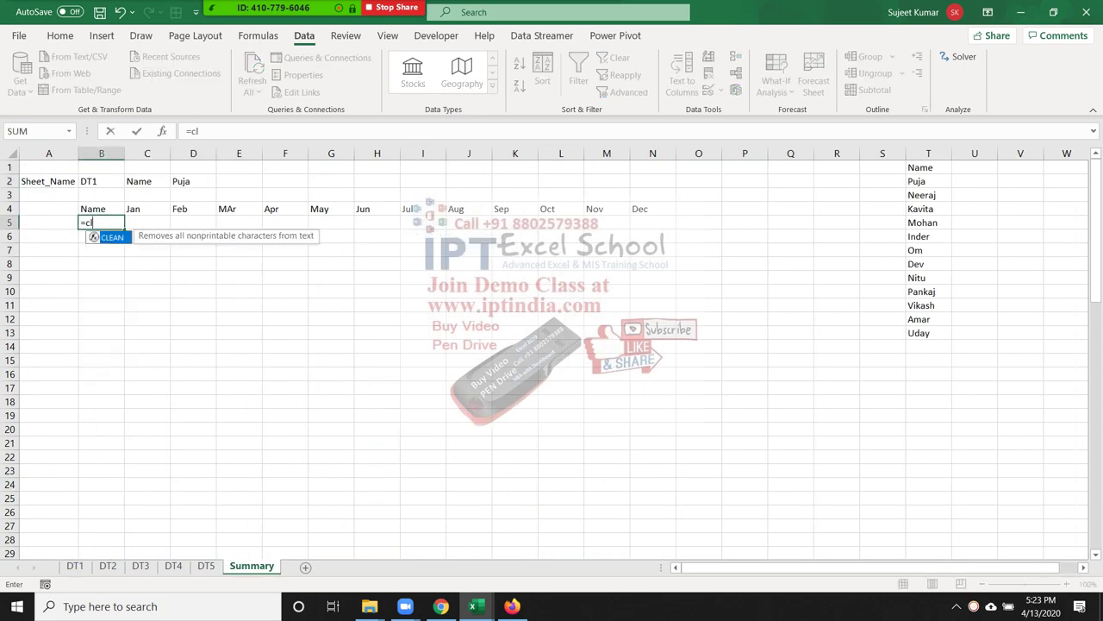
key(BackSpace)
key(BackSpace)
text(vl)
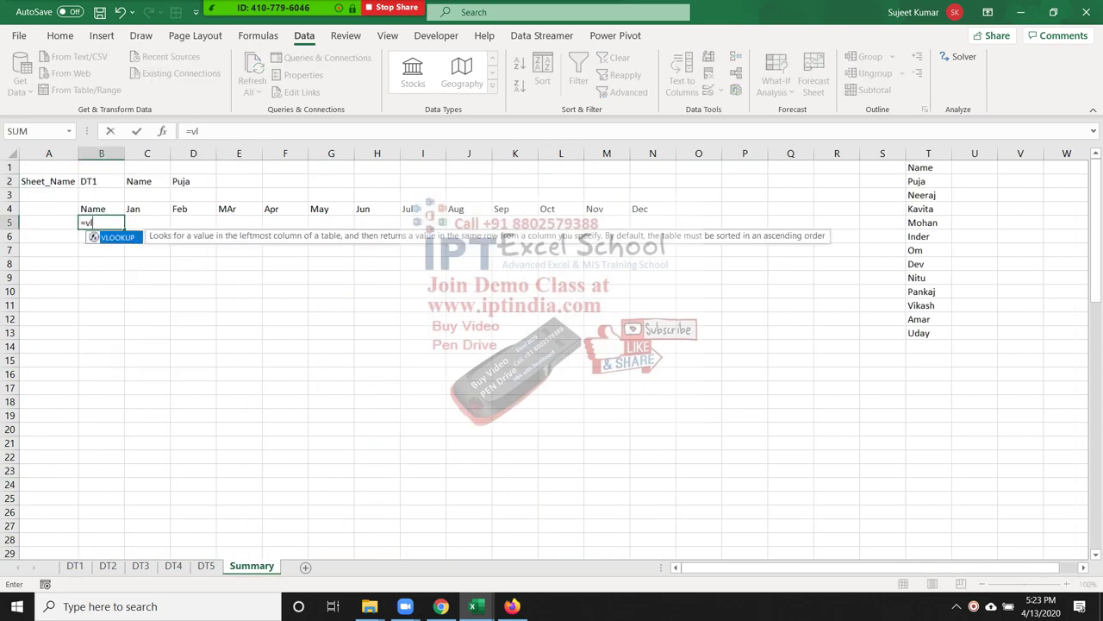
key(Tab)
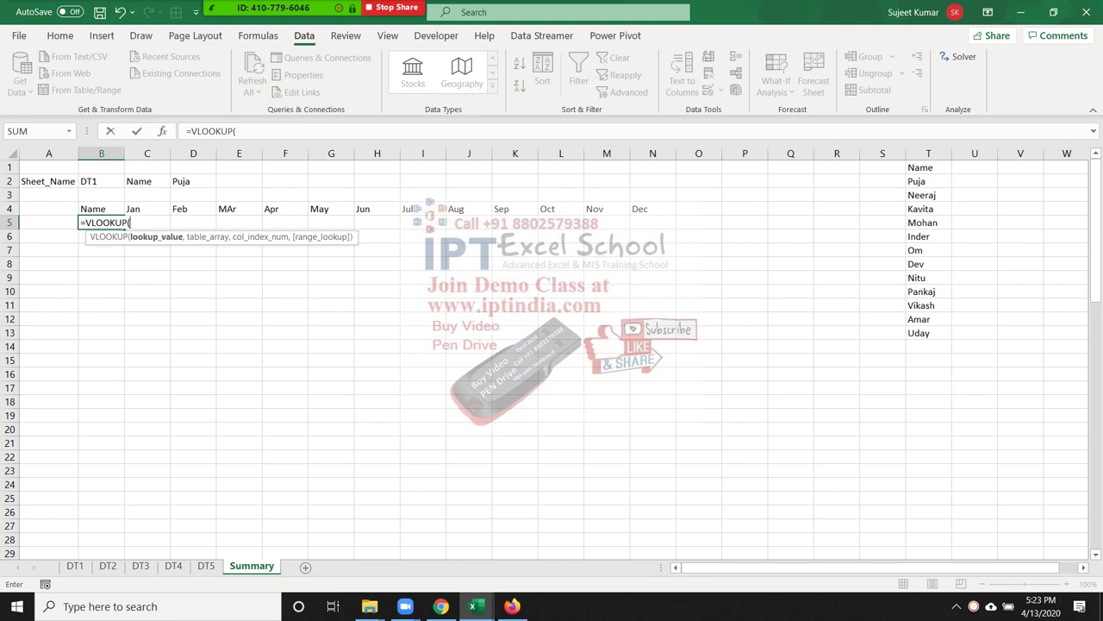
click(193, 181)
text(,)
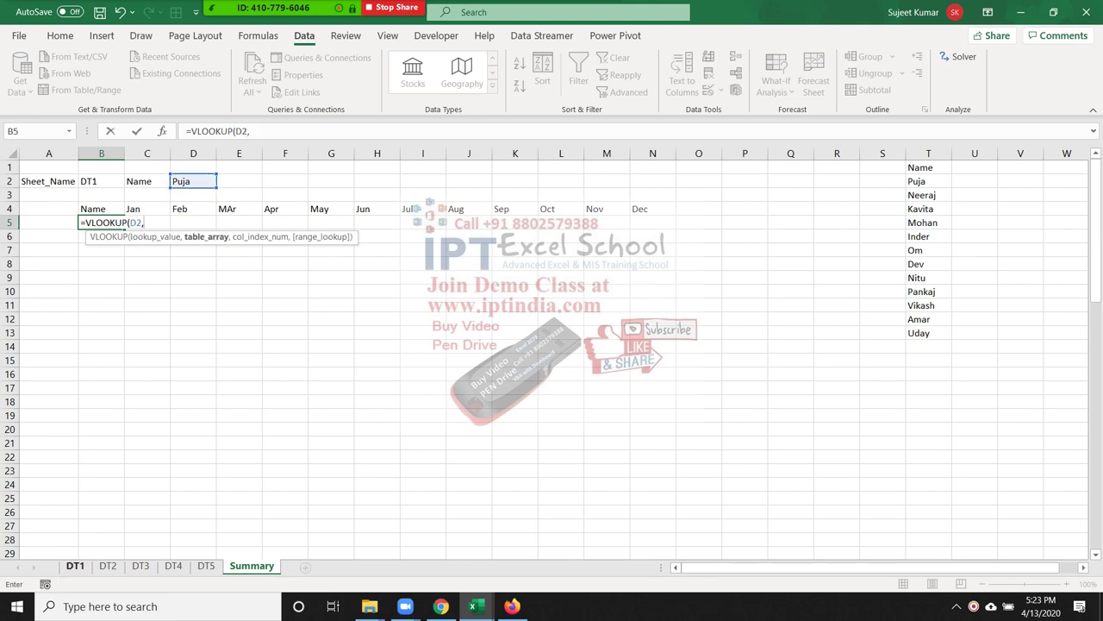
click(75, 565)
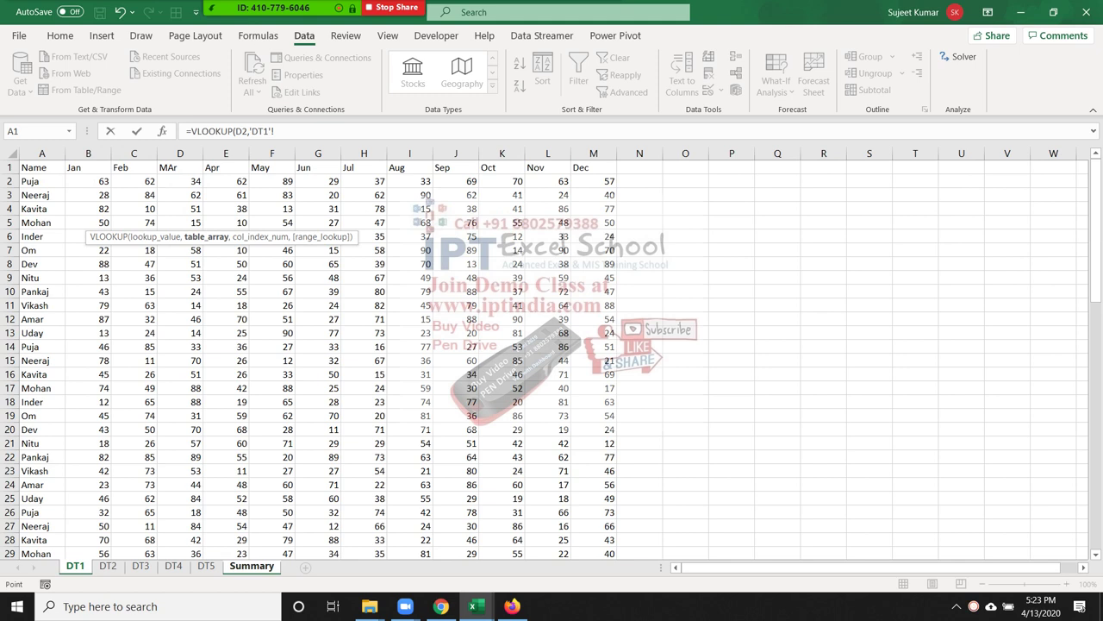
drag(41, 153, 608, 153)
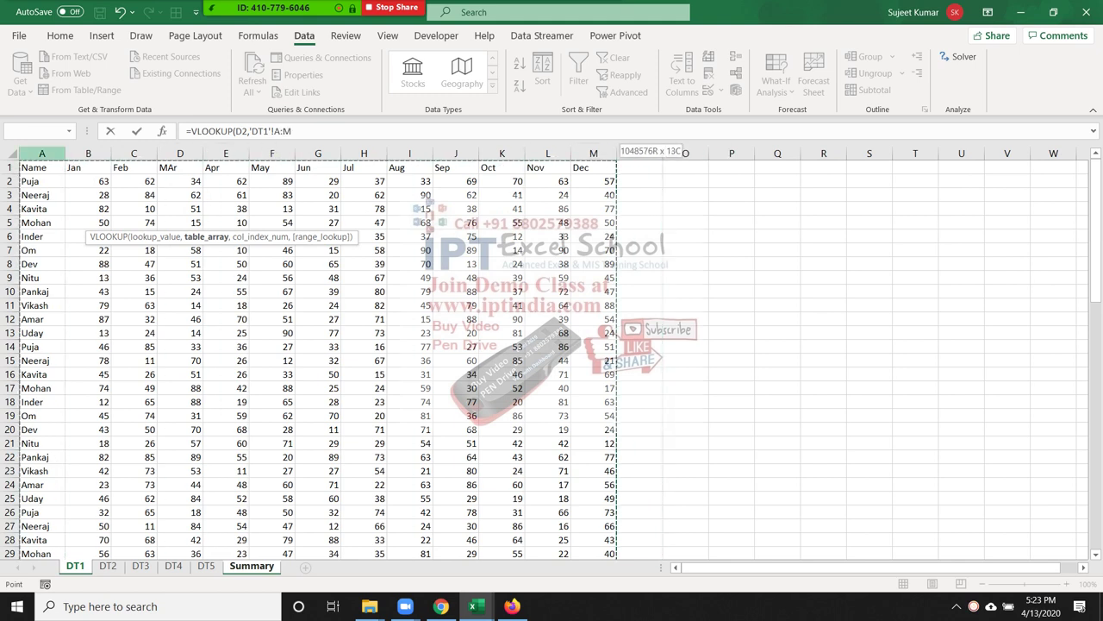
Finish it as =VLOOKUP(D2,'DT1'!A:M,1,FALSE), returning Puja
text(,)
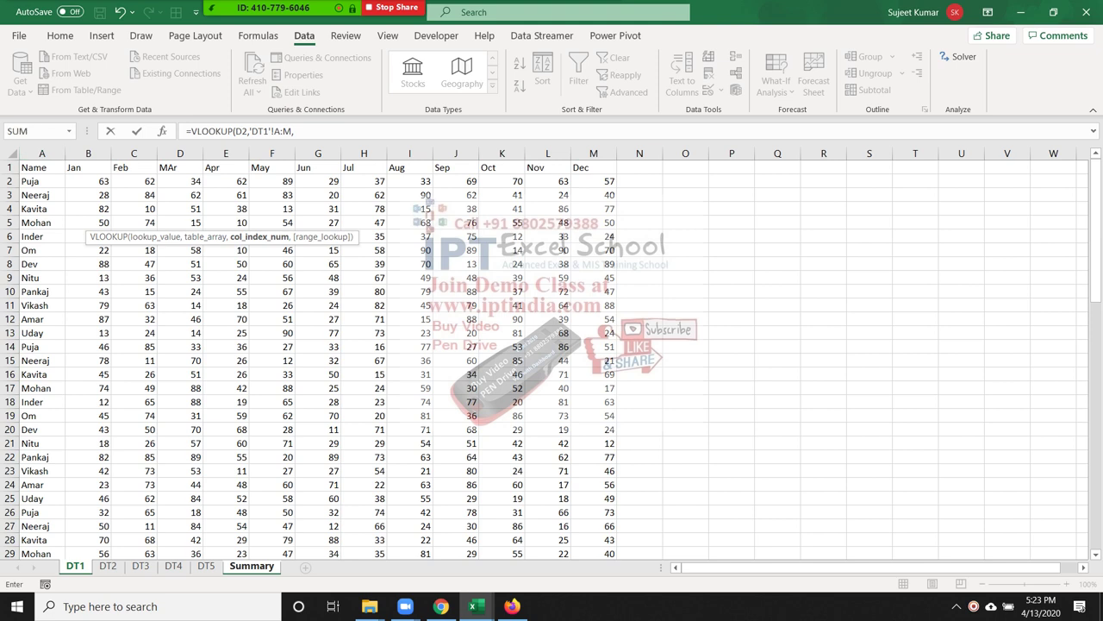
text(1,)
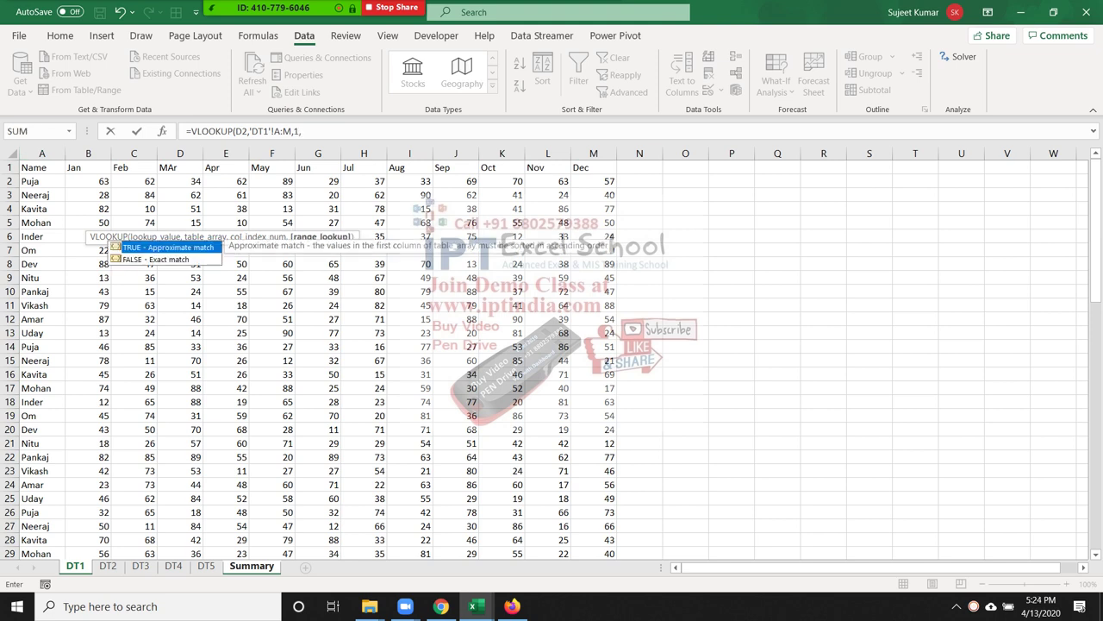
key(Down)
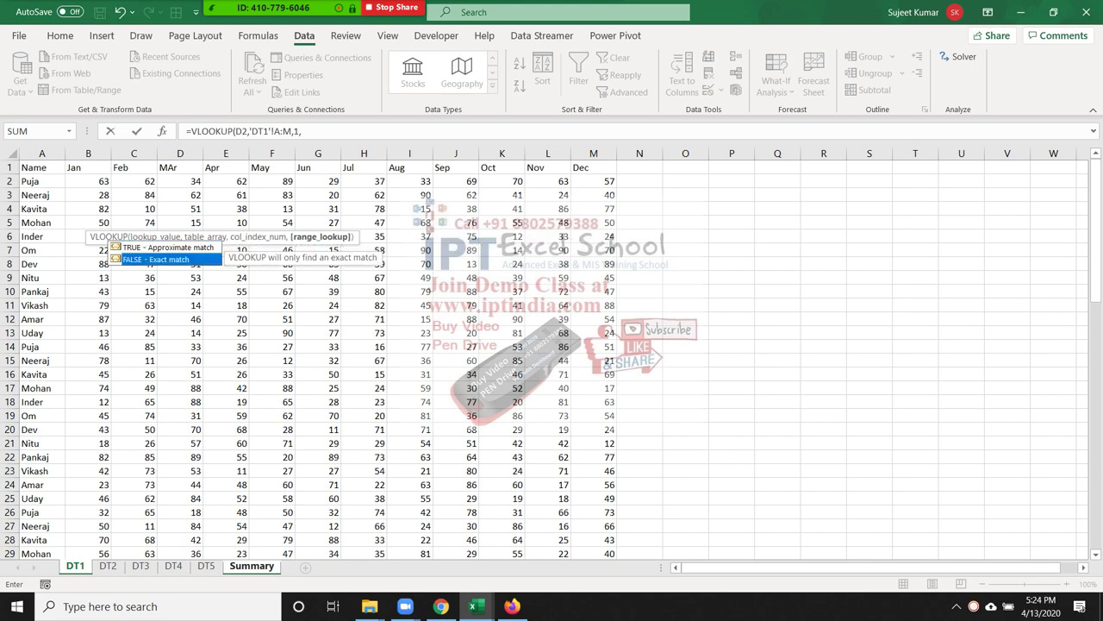
key(Tab)
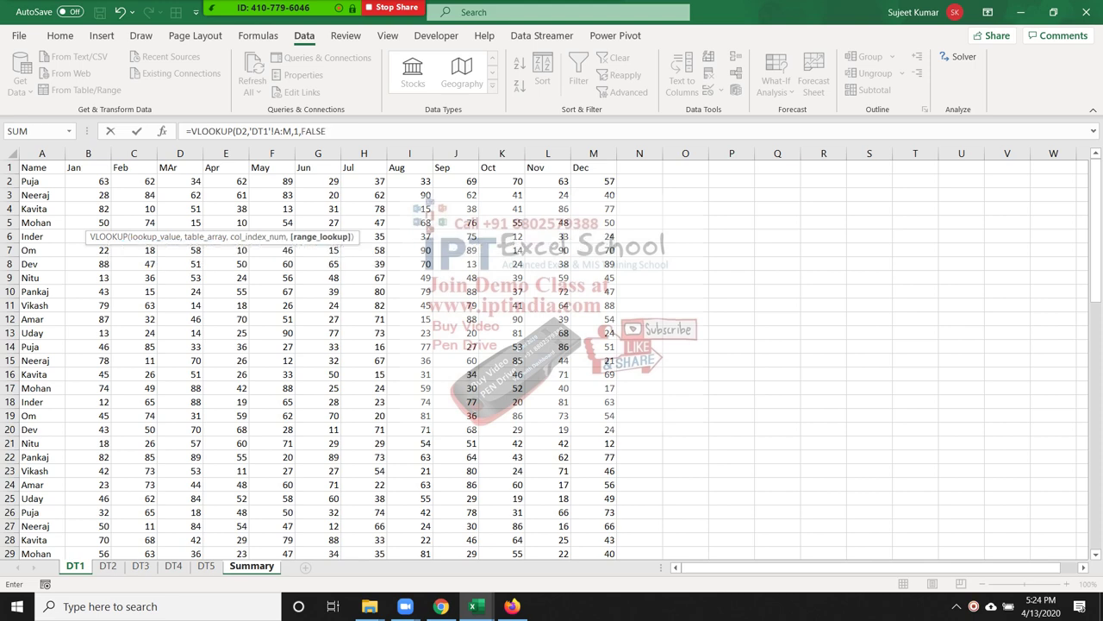
text())
key(Return)
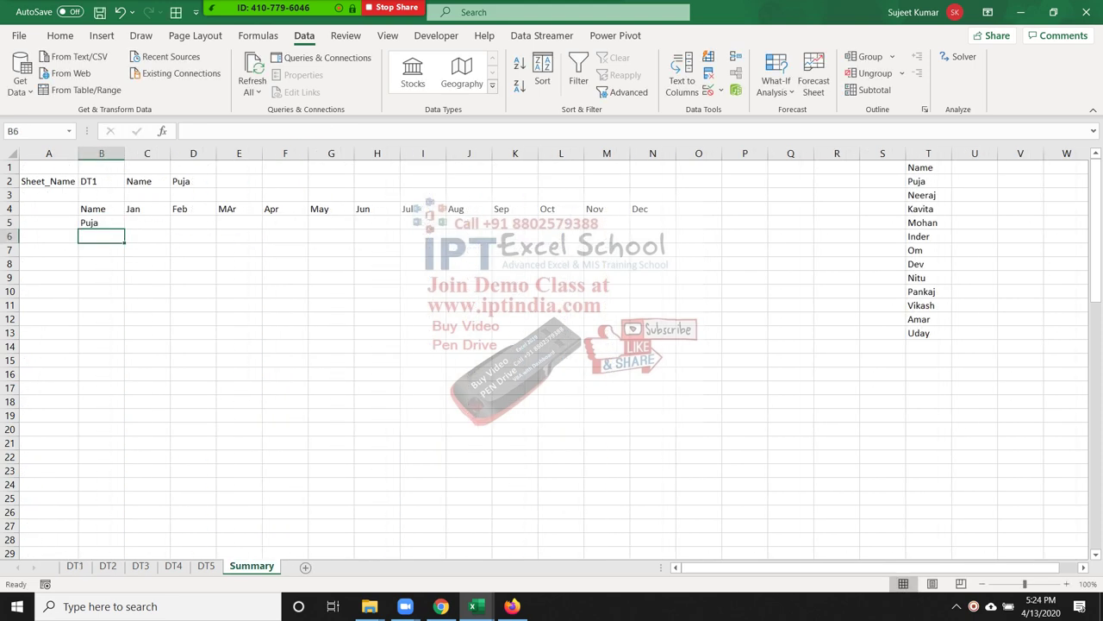
Enter a VLOOKUP in C5 on D2 against DT1 columns A:M, showing Puja's Jan value 63
click(147, 222)
text(=v)
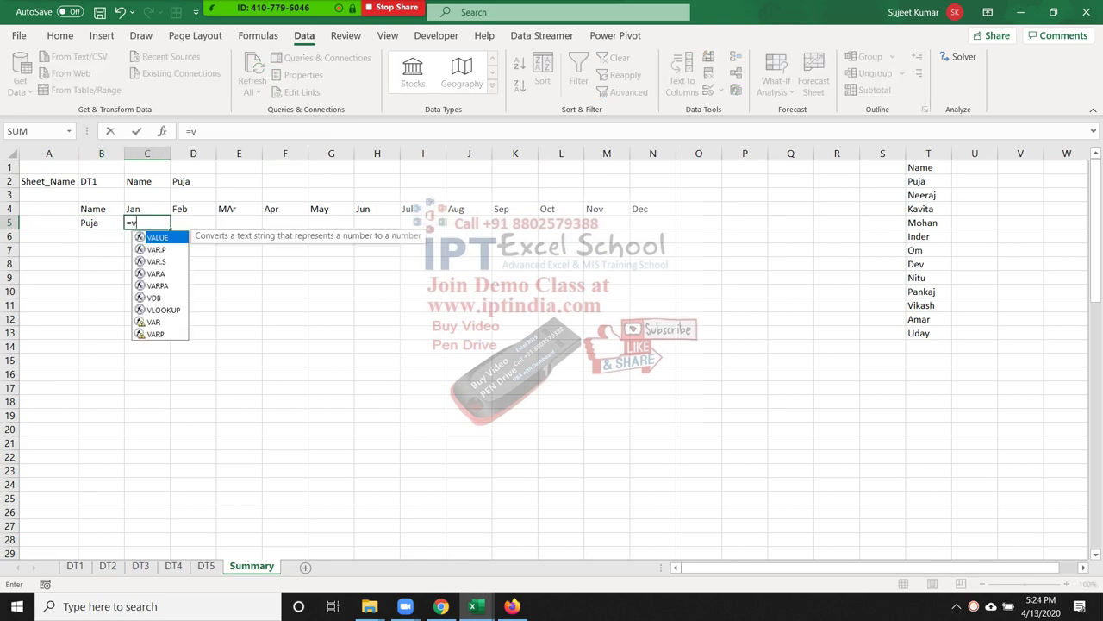
text(l)
key(Tab)
click(193, 181)
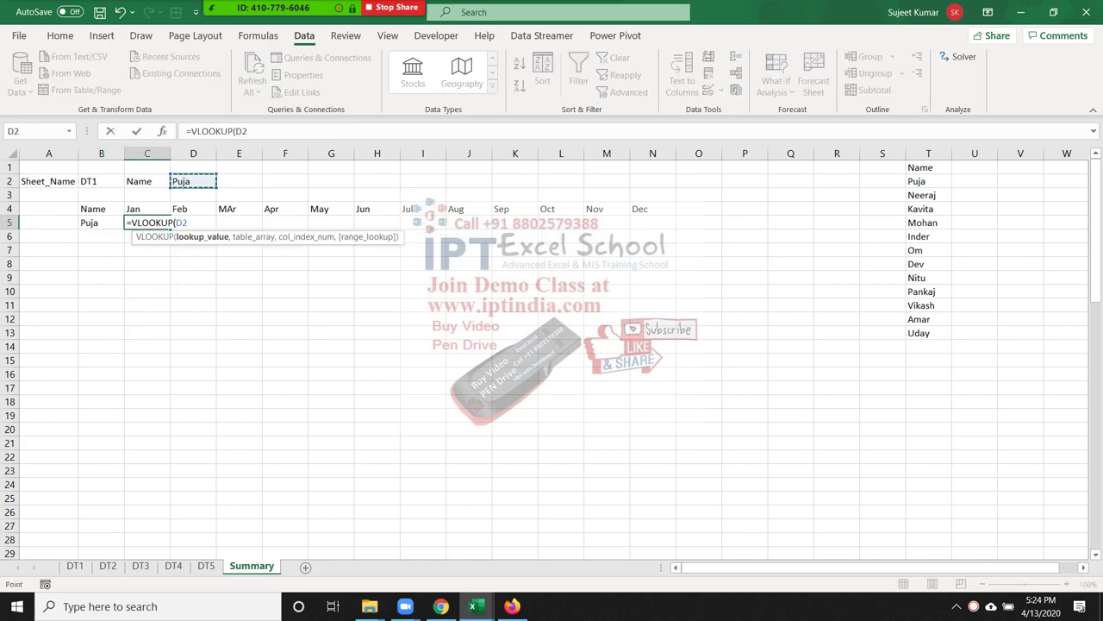
text(,)
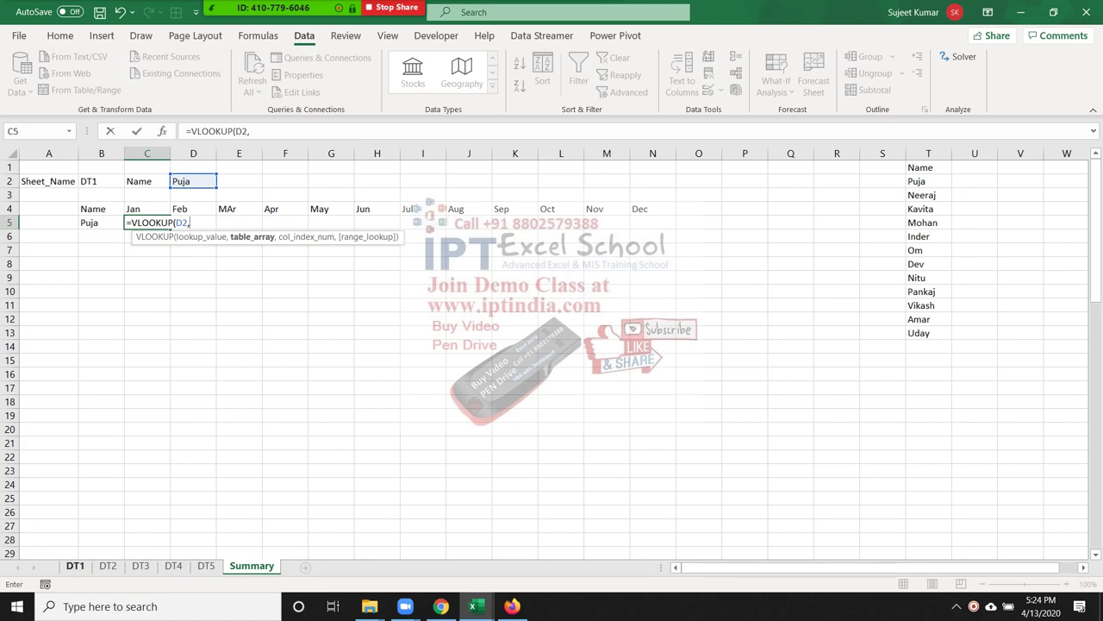
click(75, 566)
drag(42, 154, 614, 153)
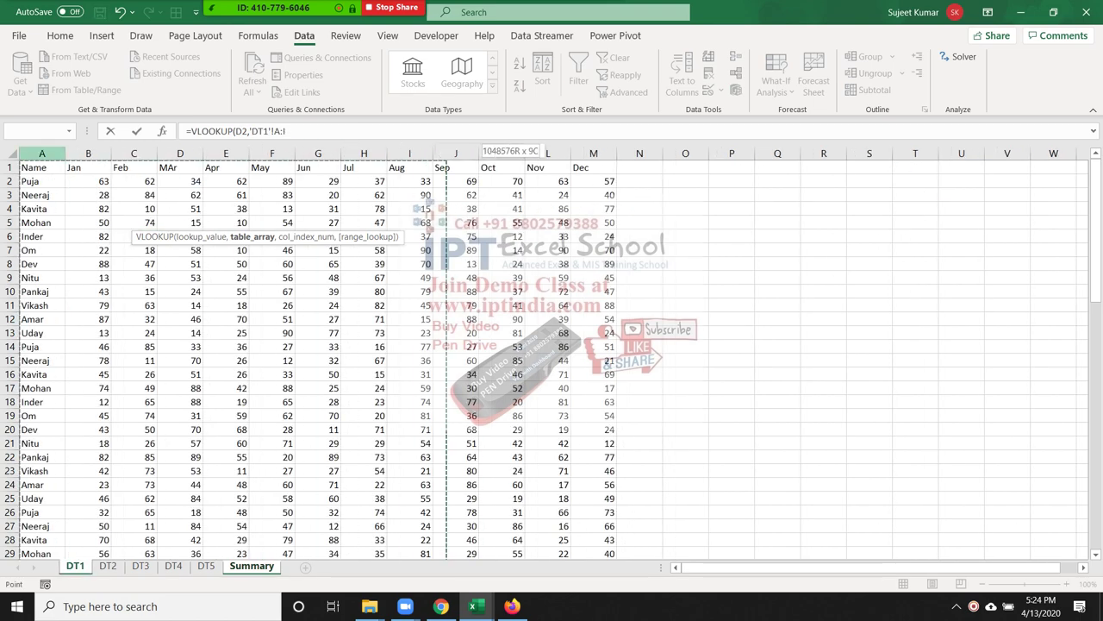
text(,)
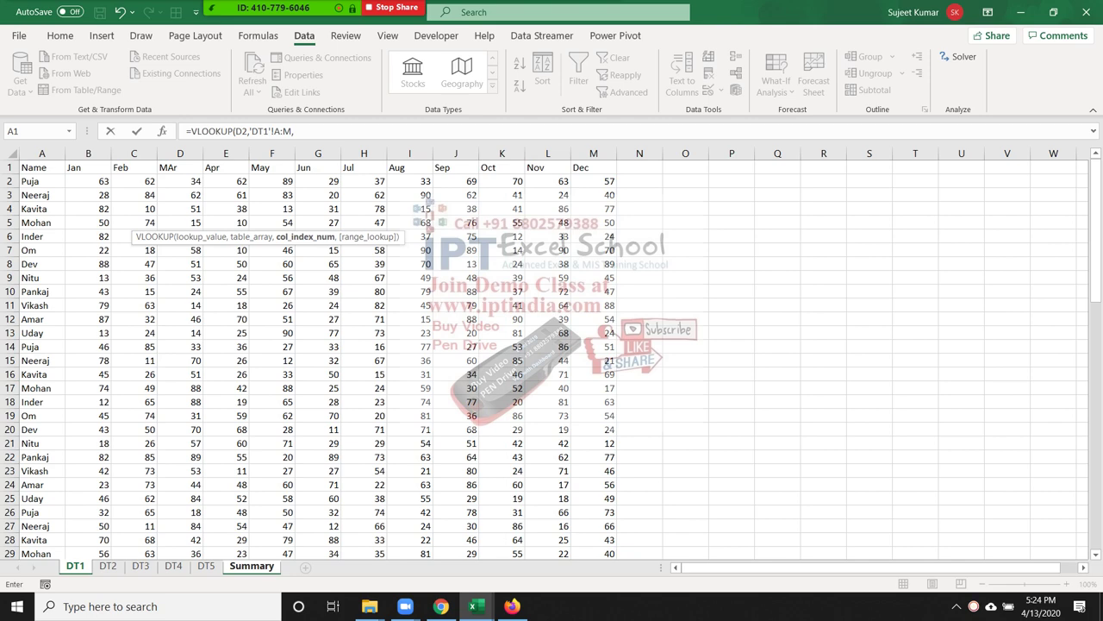
text(2,0)
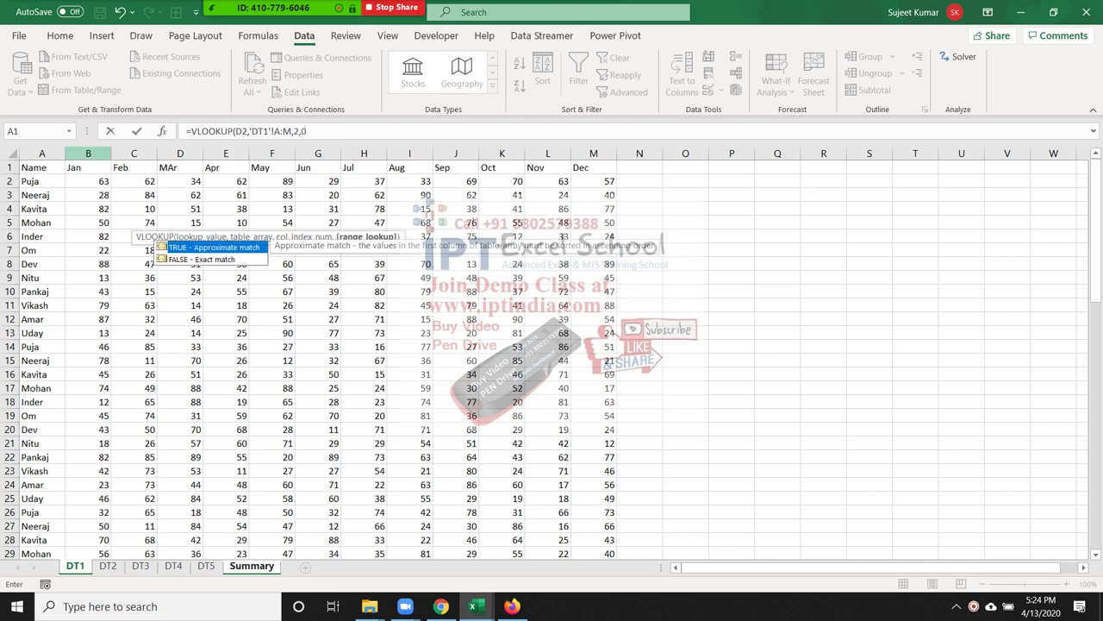
key(Return)
Build a similar VLOOKUP in D5 on D2 and DT1 columns A:M for Feb value 62
key(Up)
key(Right)
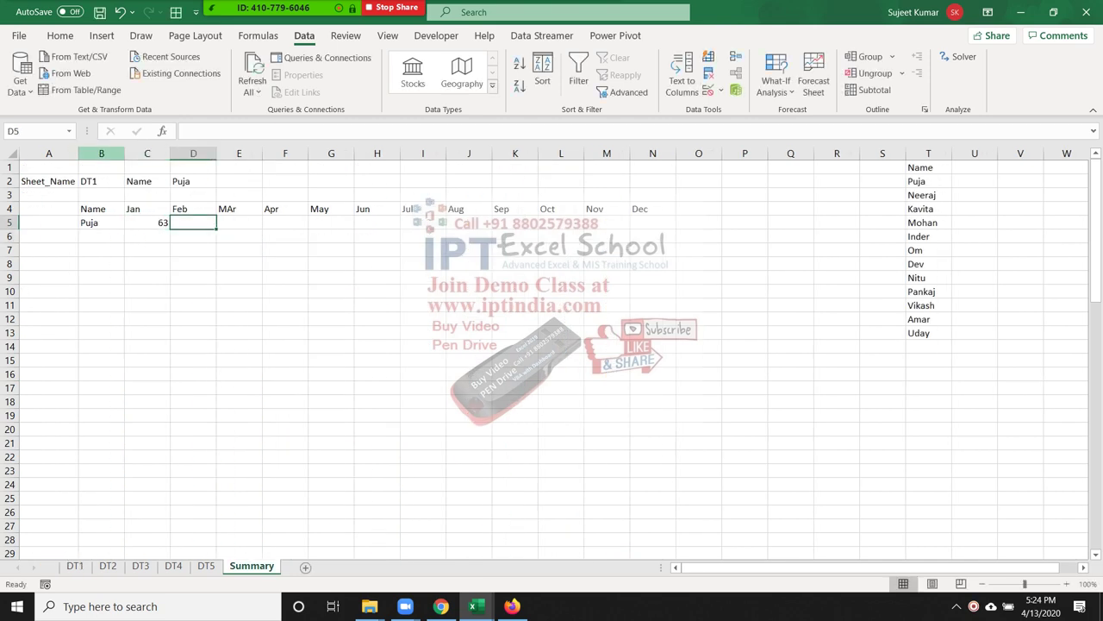
text(=vl)
key(Tab)
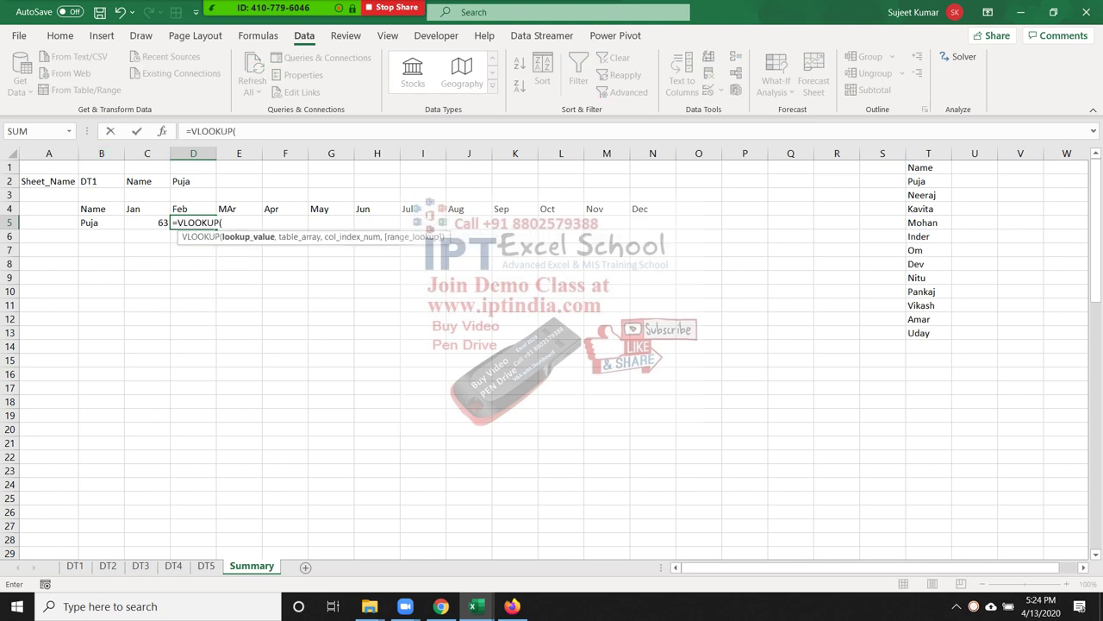
click(193, 181)
text(,)
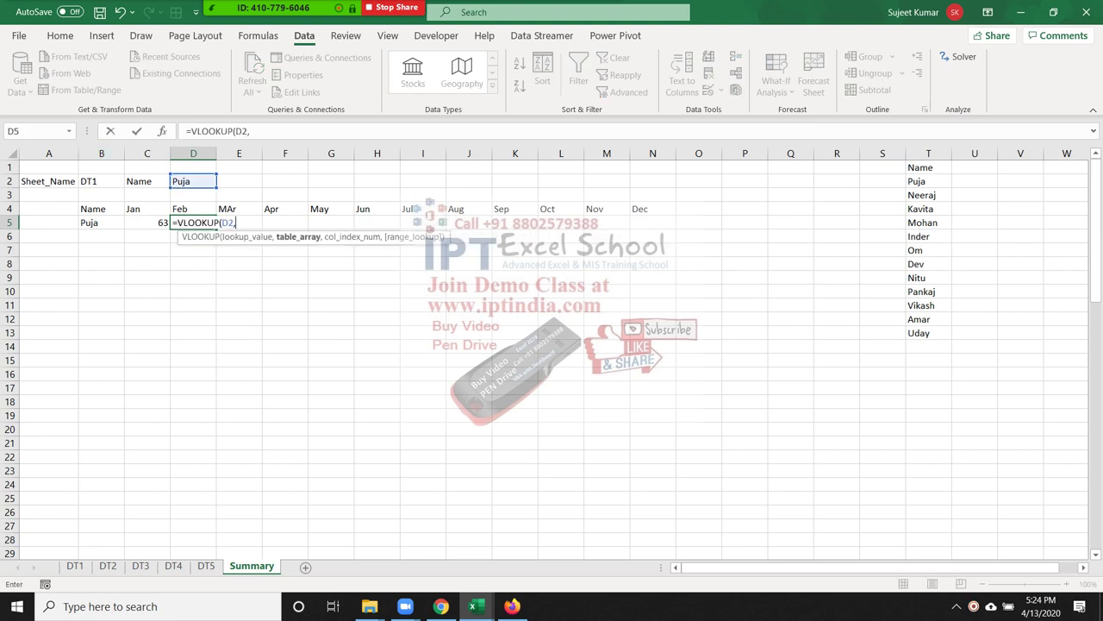
click(75, 565)
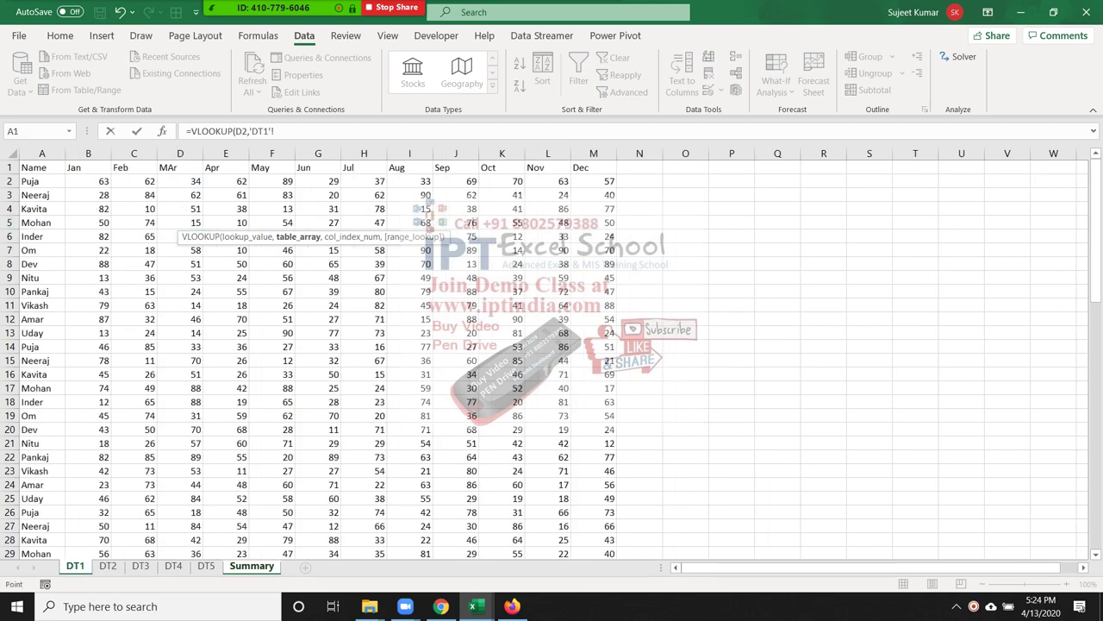
click(41, 153)
drag(41, 154, 594, 153)
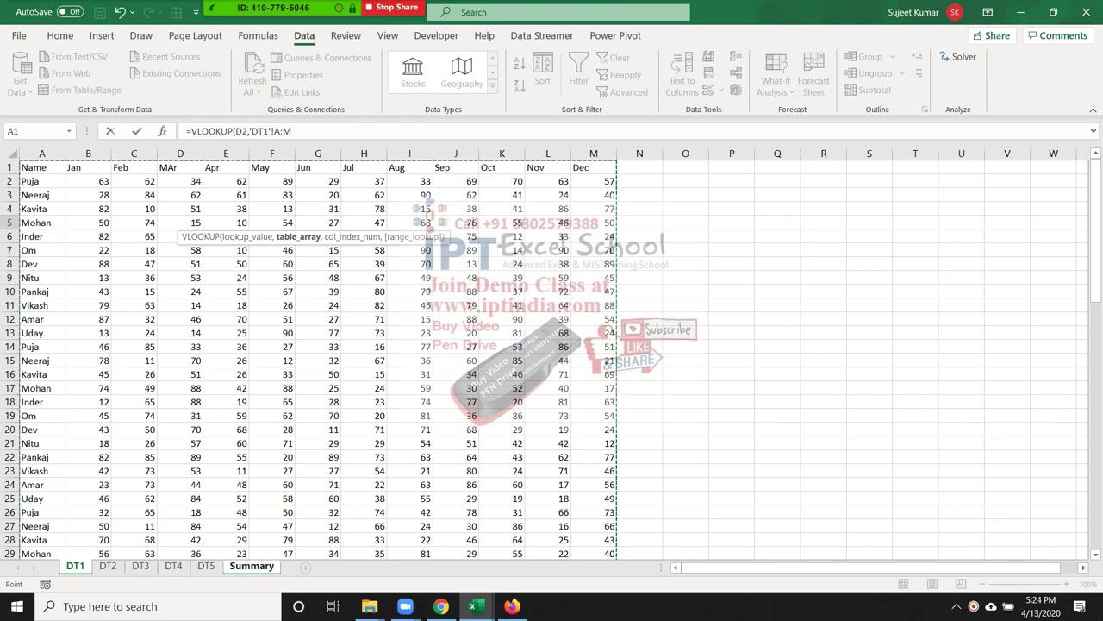
text(,3)
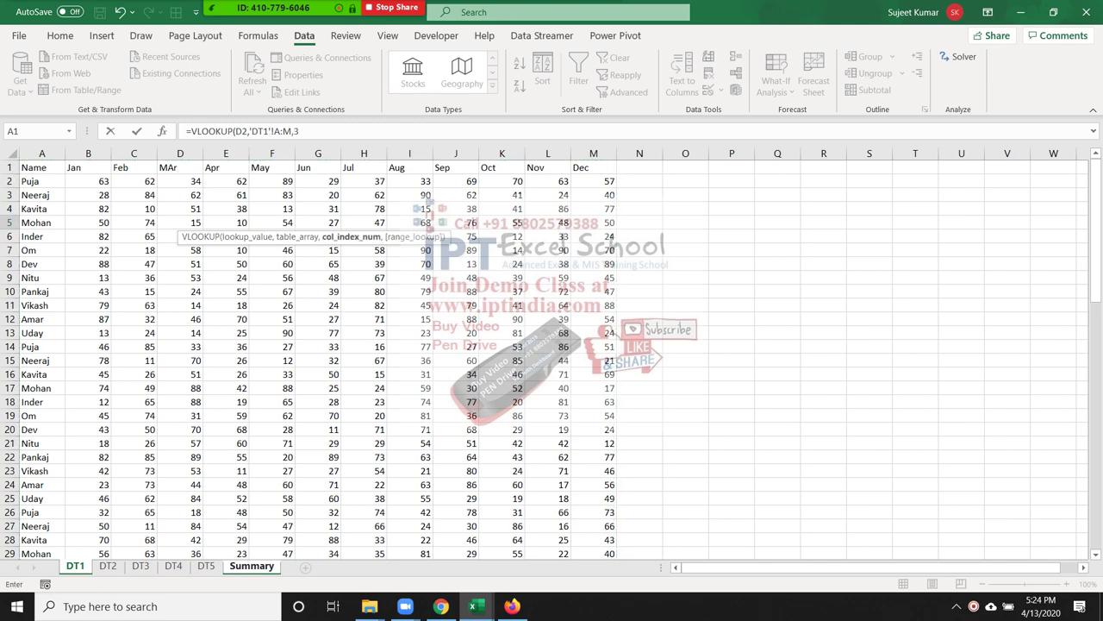
text(,0)
key(Tab)
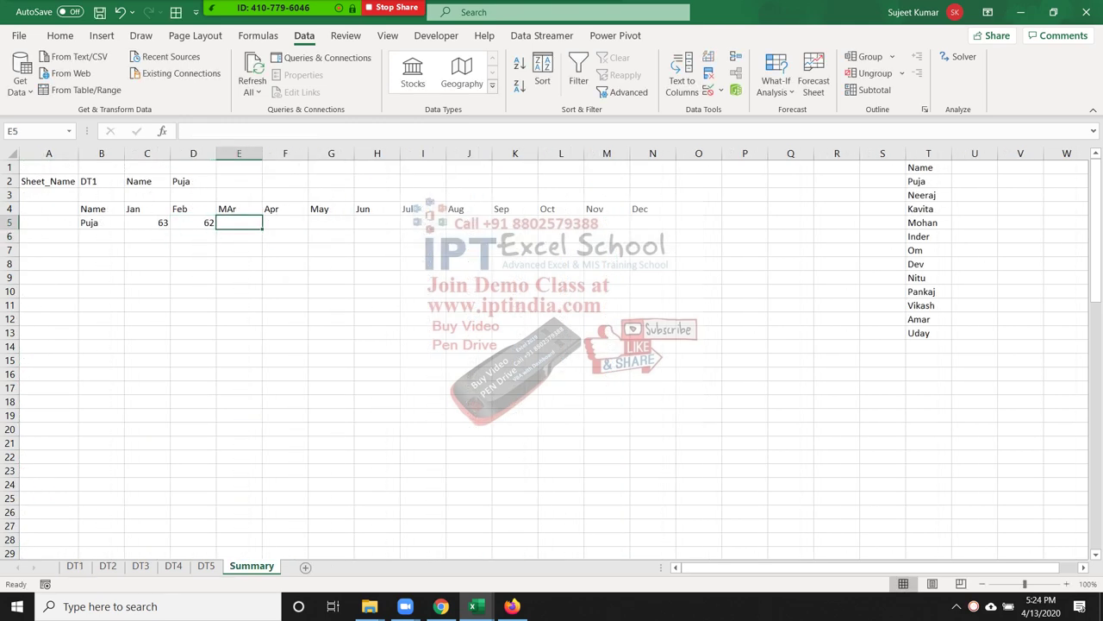
key(Right)
key(Right)
key(Right)
key(Left)
key(Left)
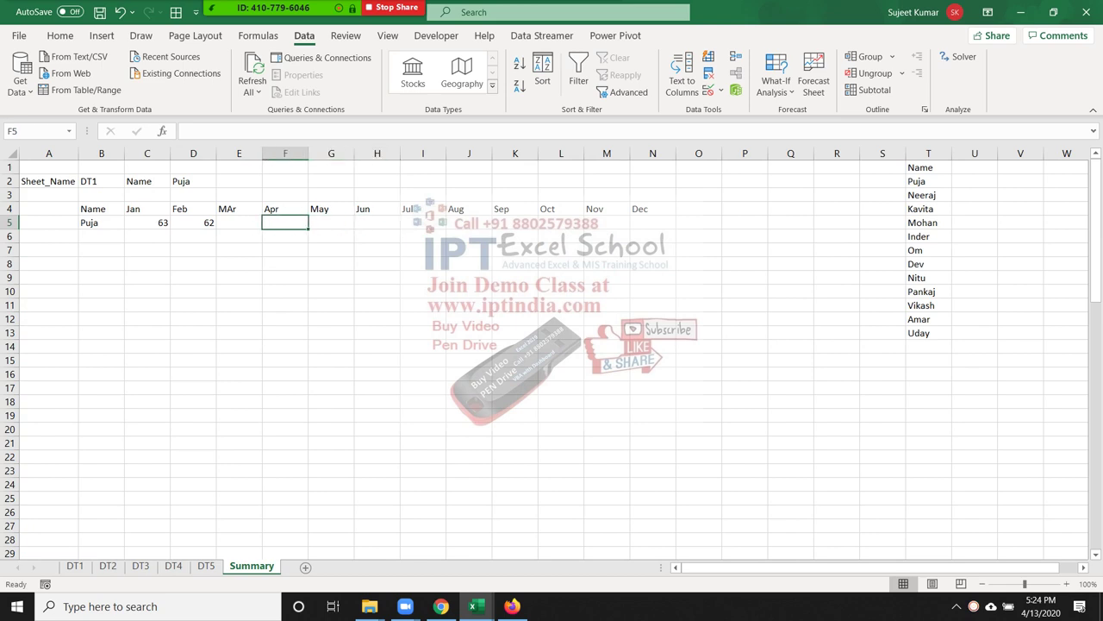
key(Left)
key(Left)
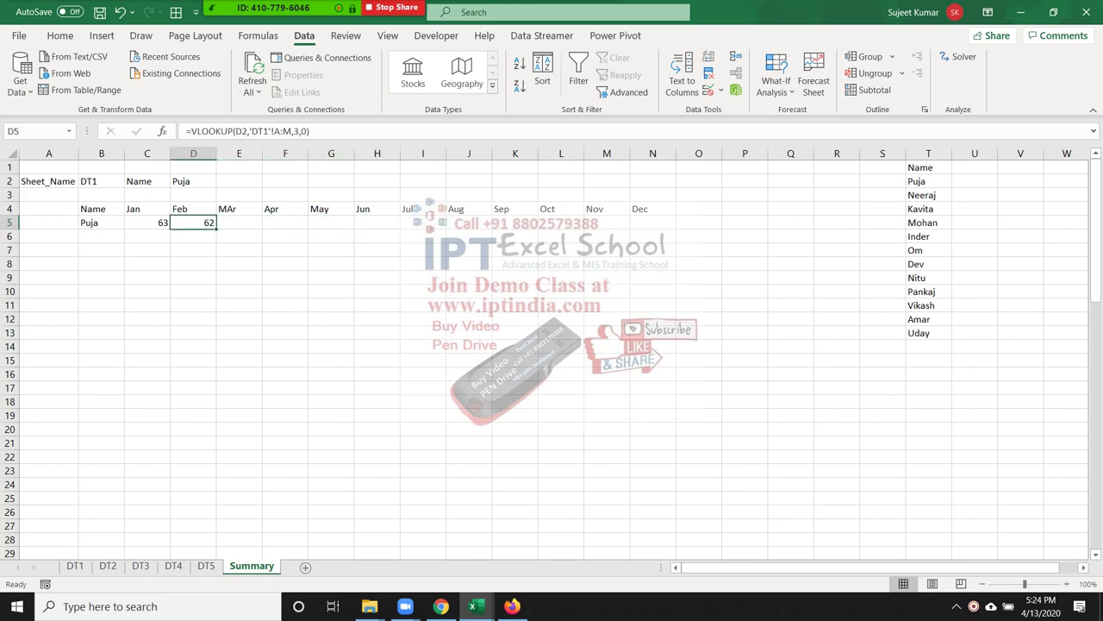
key(Left)
key(Left)
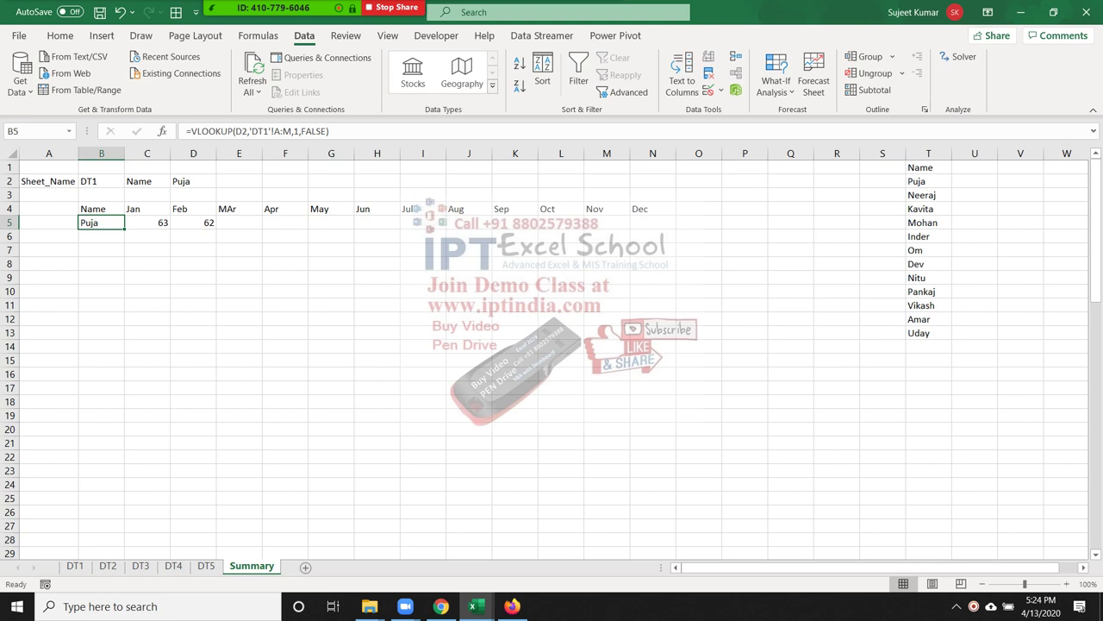
key(F2)
key(Escape)
key(Right)
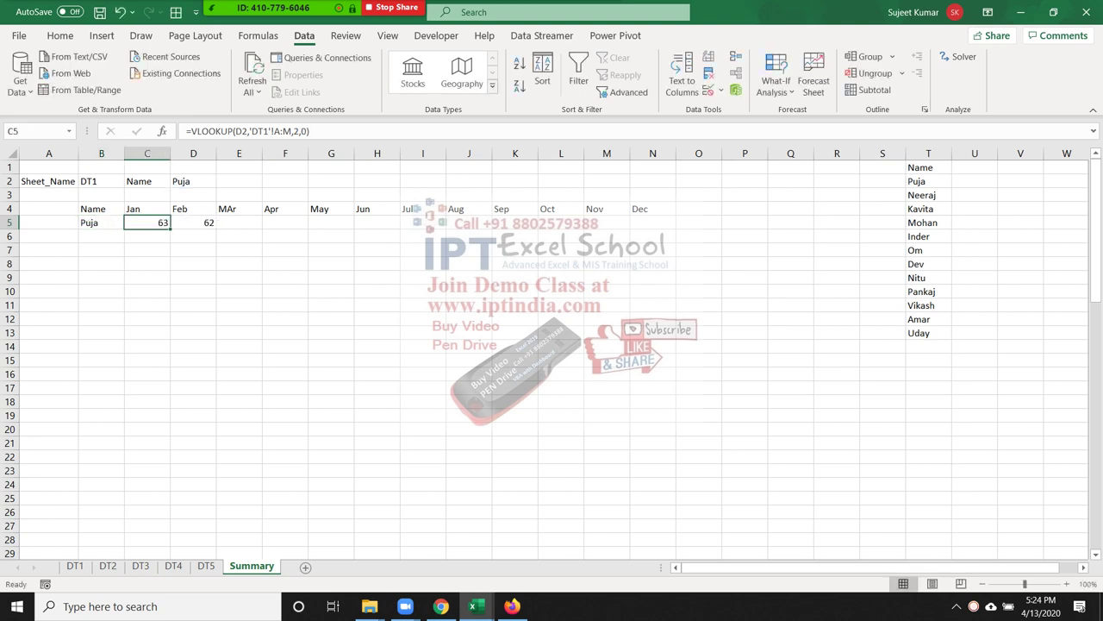
key(Right)
key(Right)
key(Left)
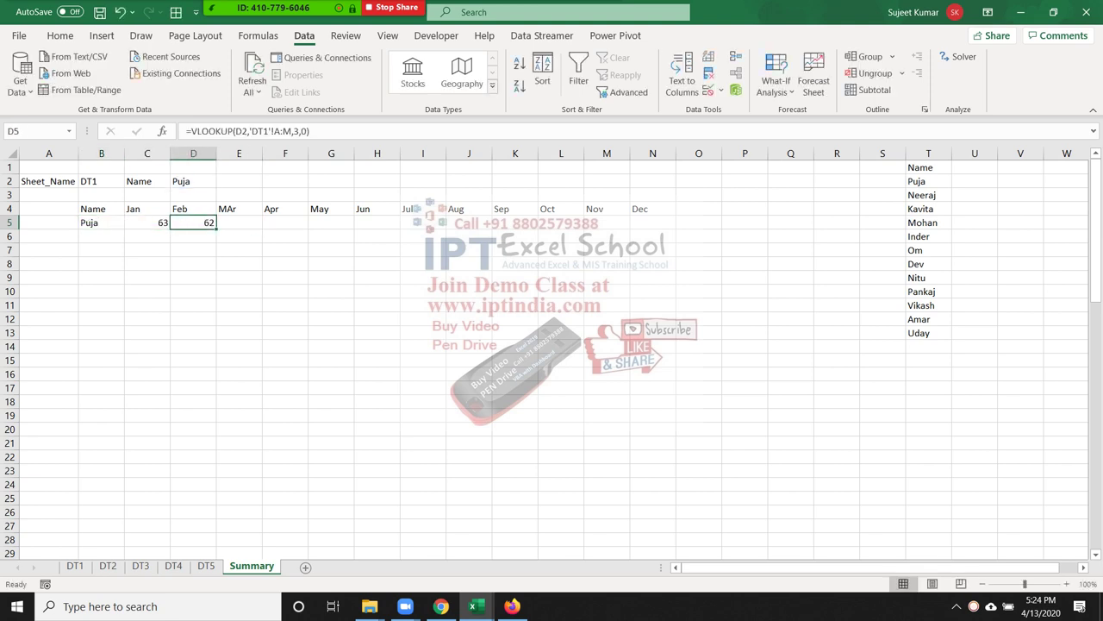
key(Right)
key(Right)
key(Right)
key(Right)
key(Right)
key(Right)
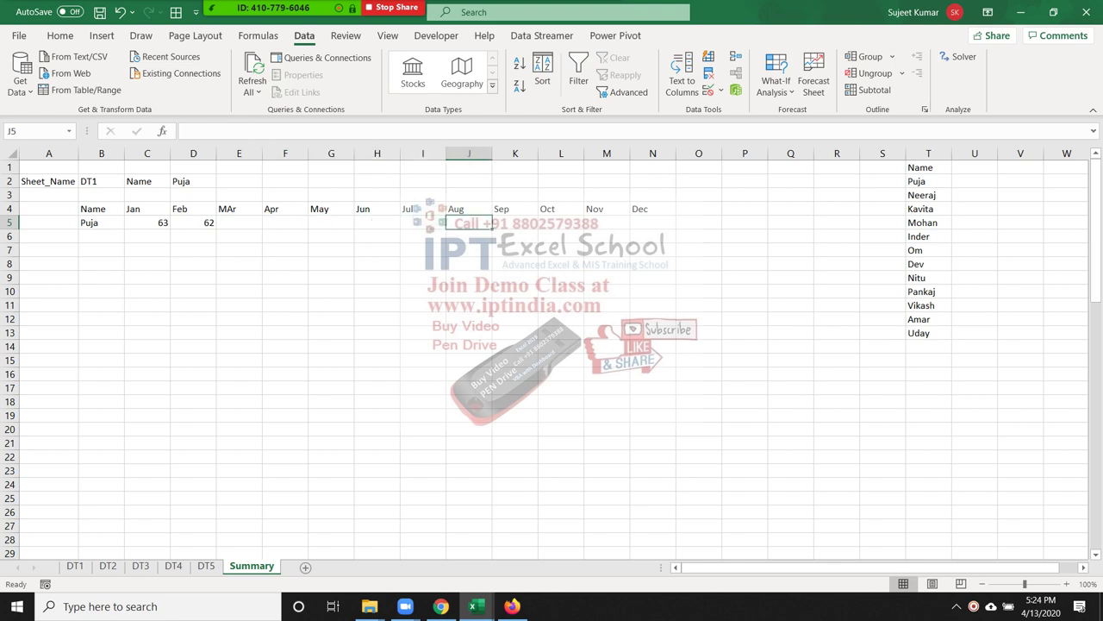
key(Up)
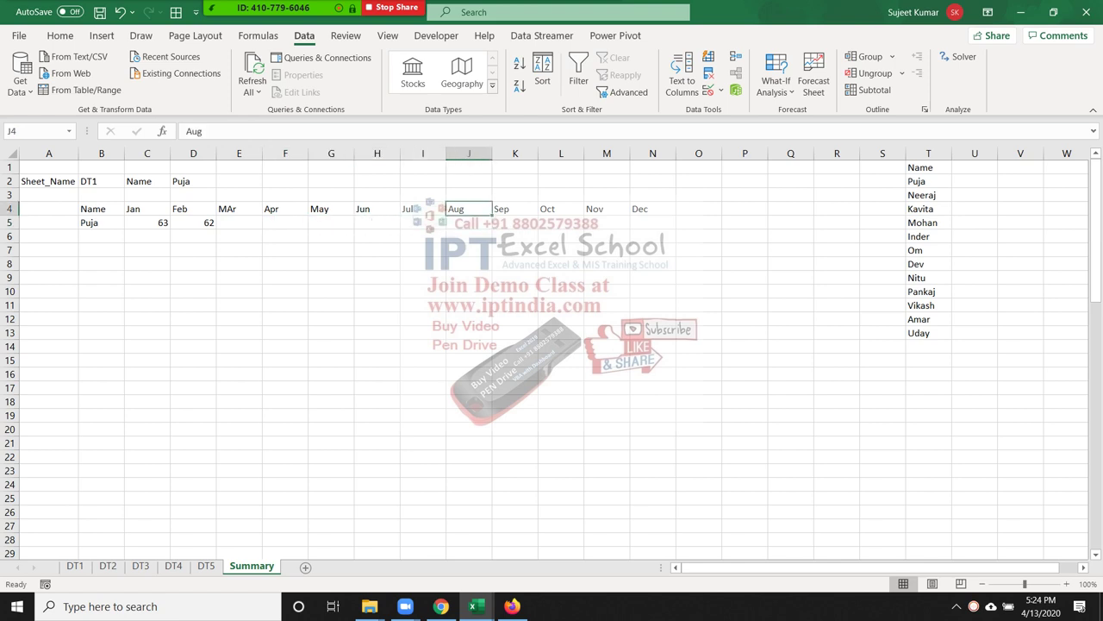
key(Right)
key(Right)
key(Right)
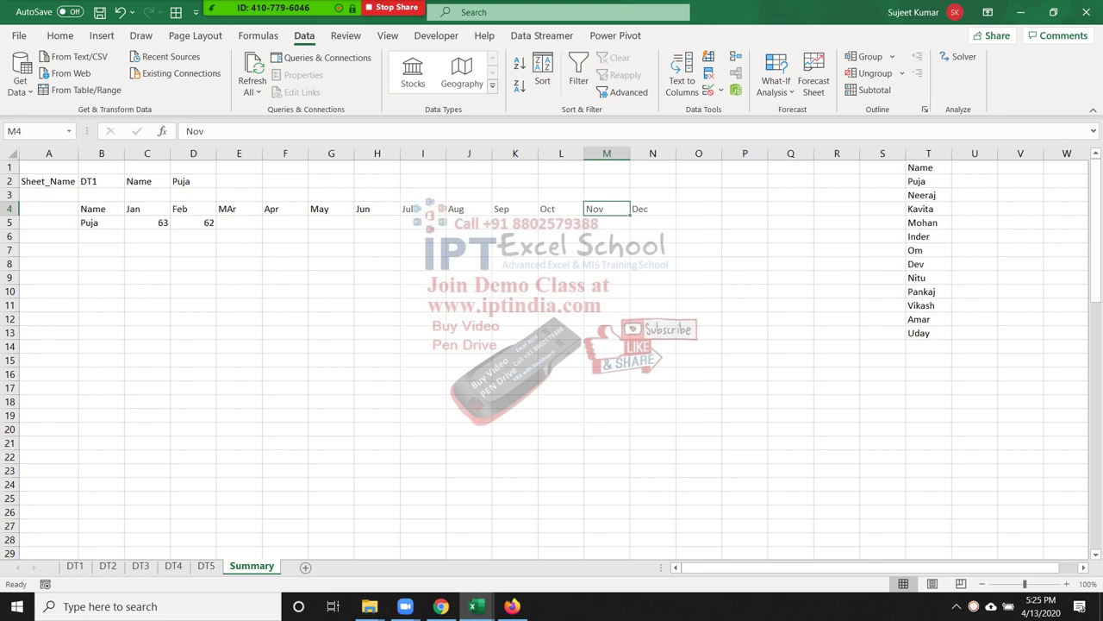
Enter =MATCH(B4,'DT1'!1:1,0) in B6 to find the header's column in DT1
click(101, 236)
text(=ma)
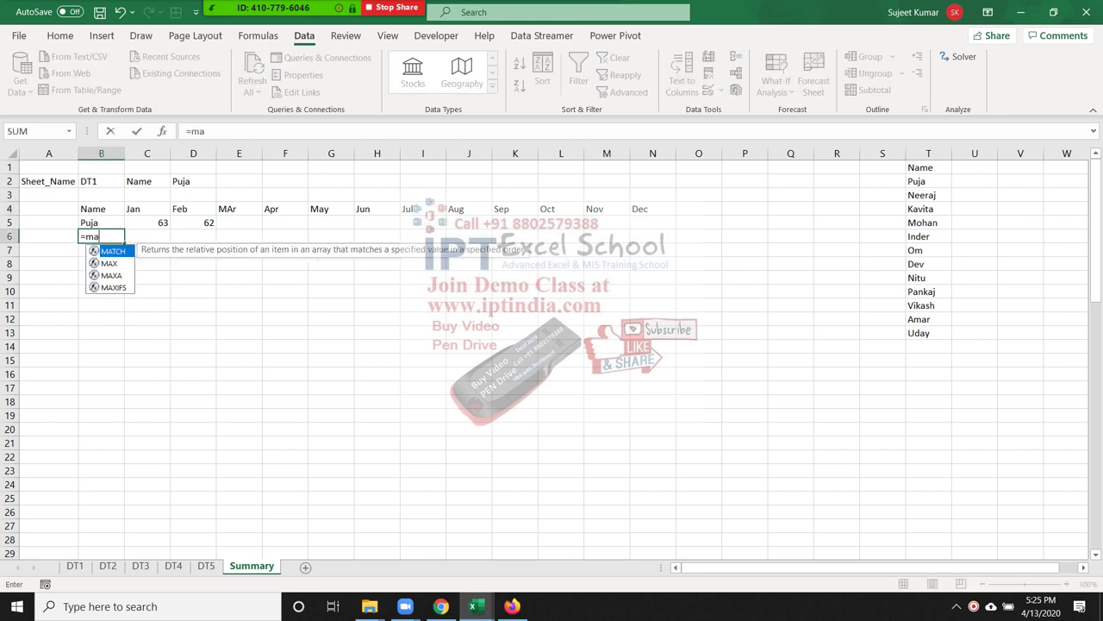
text(t)
key(Tab)
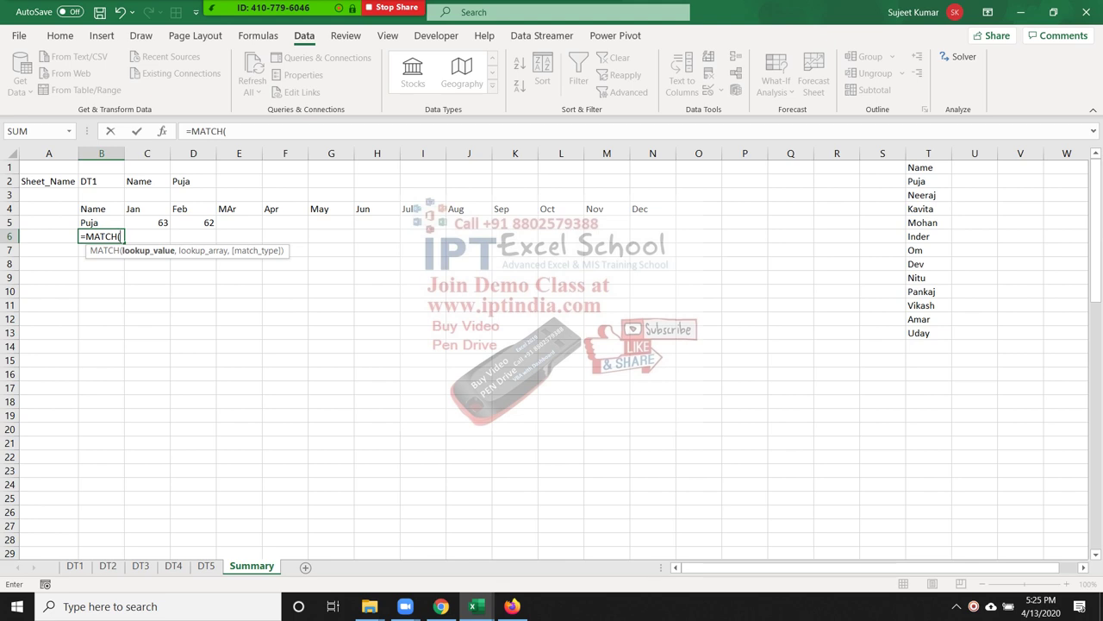
click(101, 209)
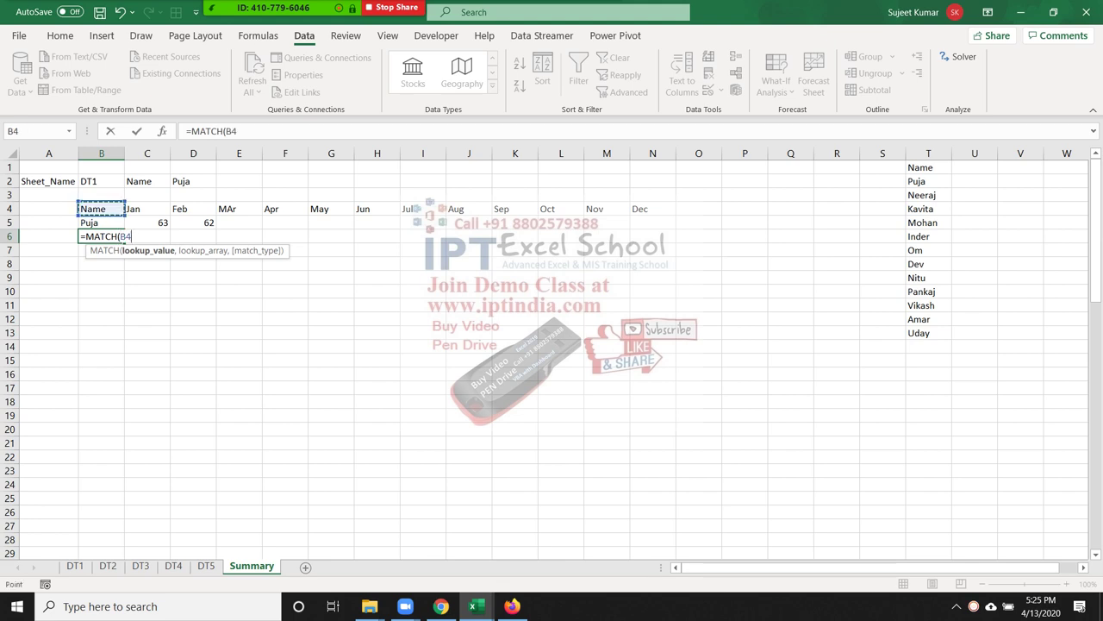
text(,)
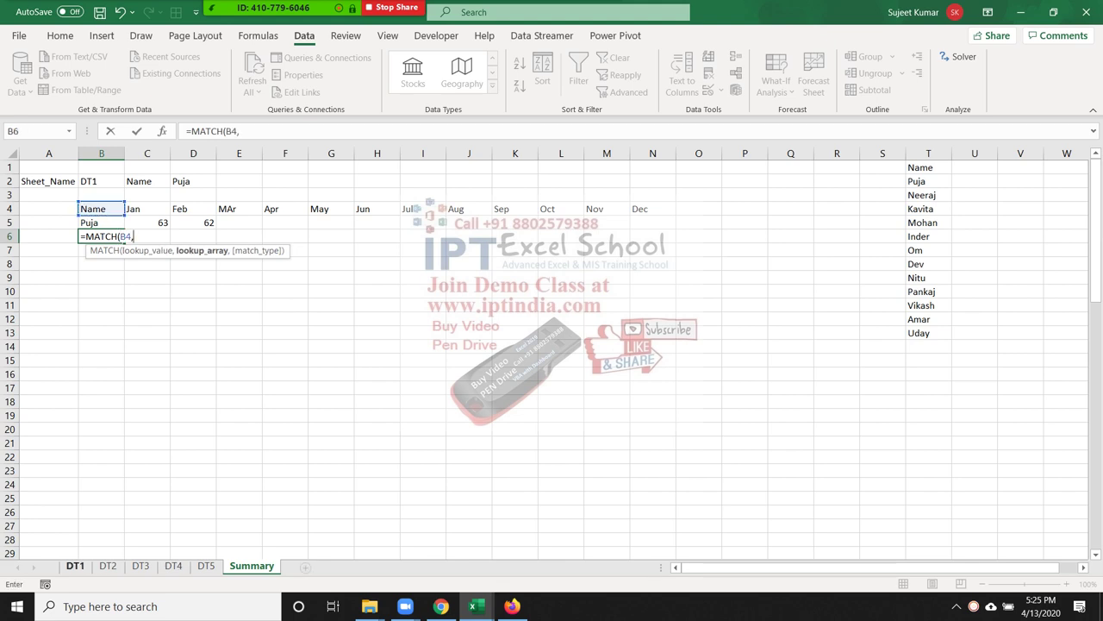
click(75, 565)
click(10, 167)
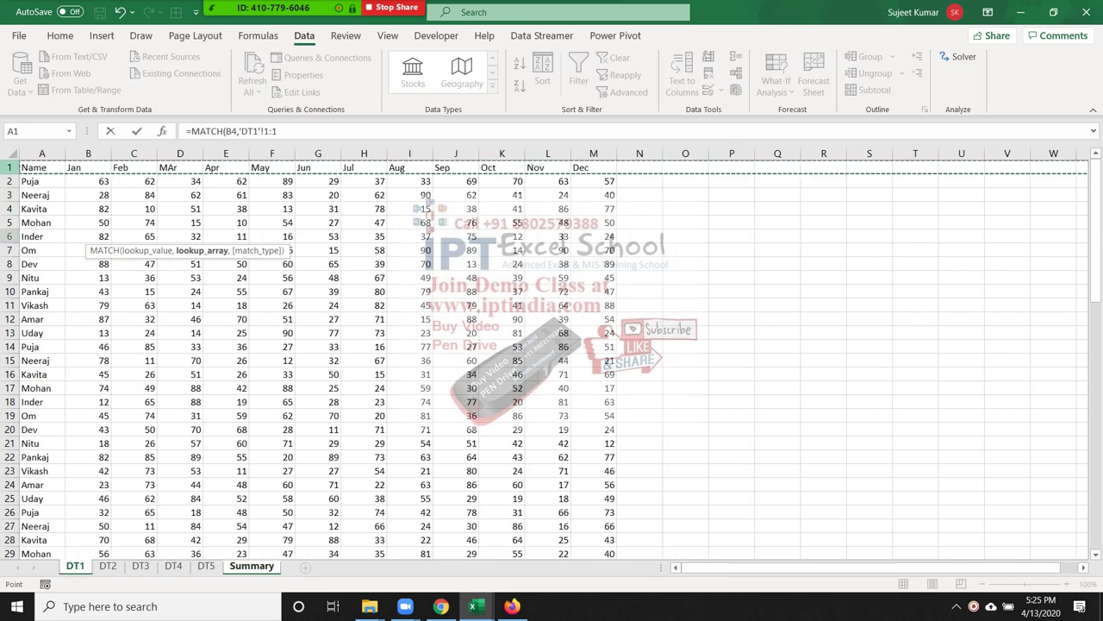
text(,)
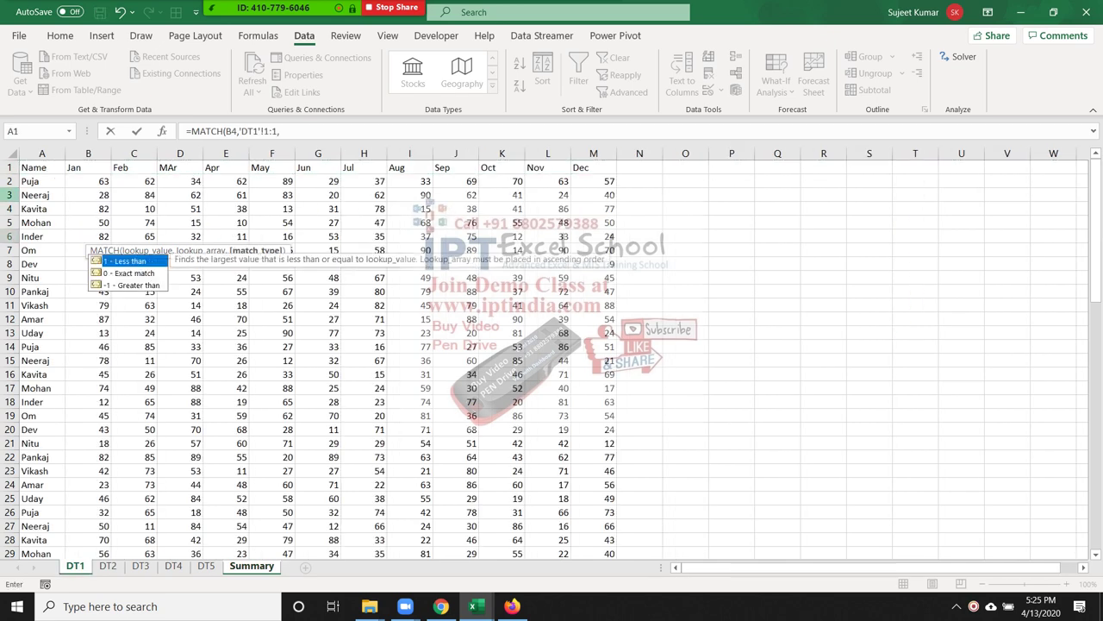
text(0)
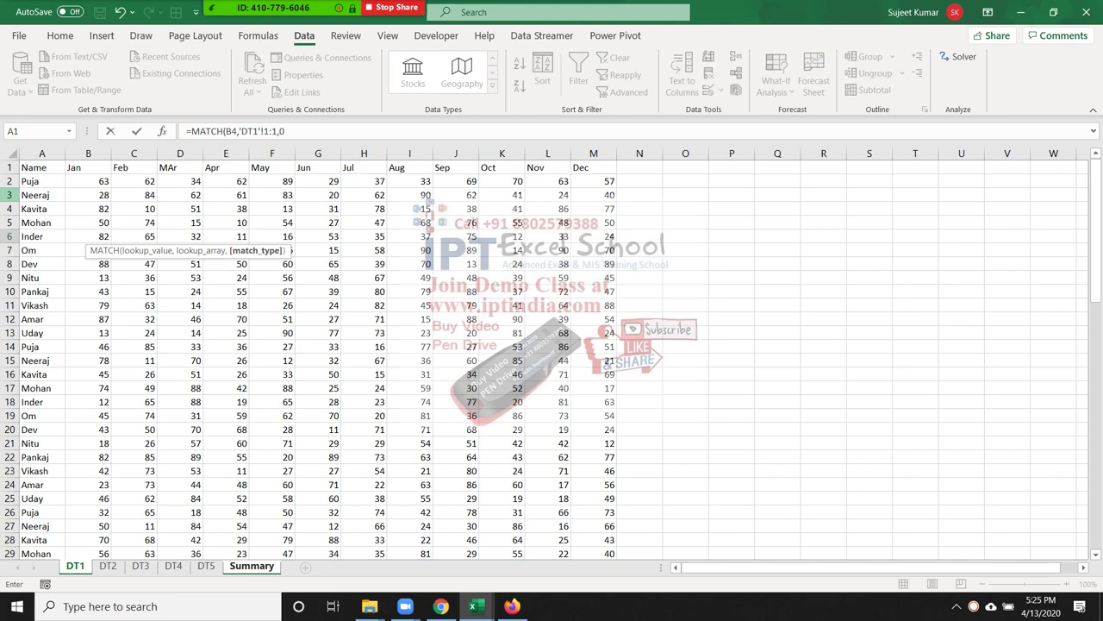
text())
key(ctrl+Return)
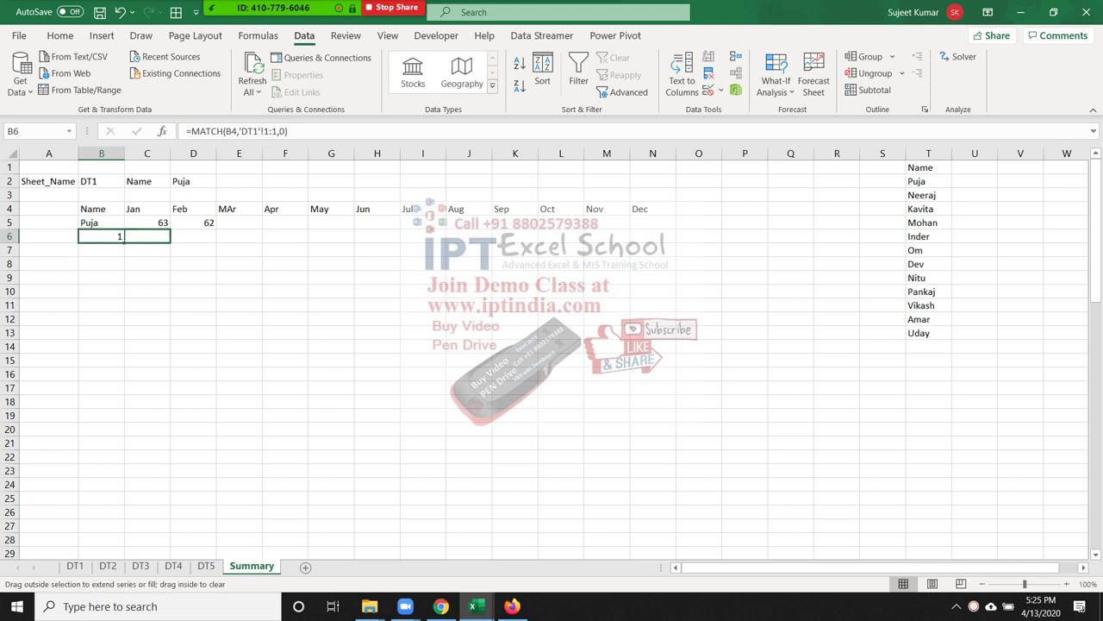
Fill the MATCH formula across to E6, giving 1–4, then copy B6's formula text
drag(124, 242, 258, 242)
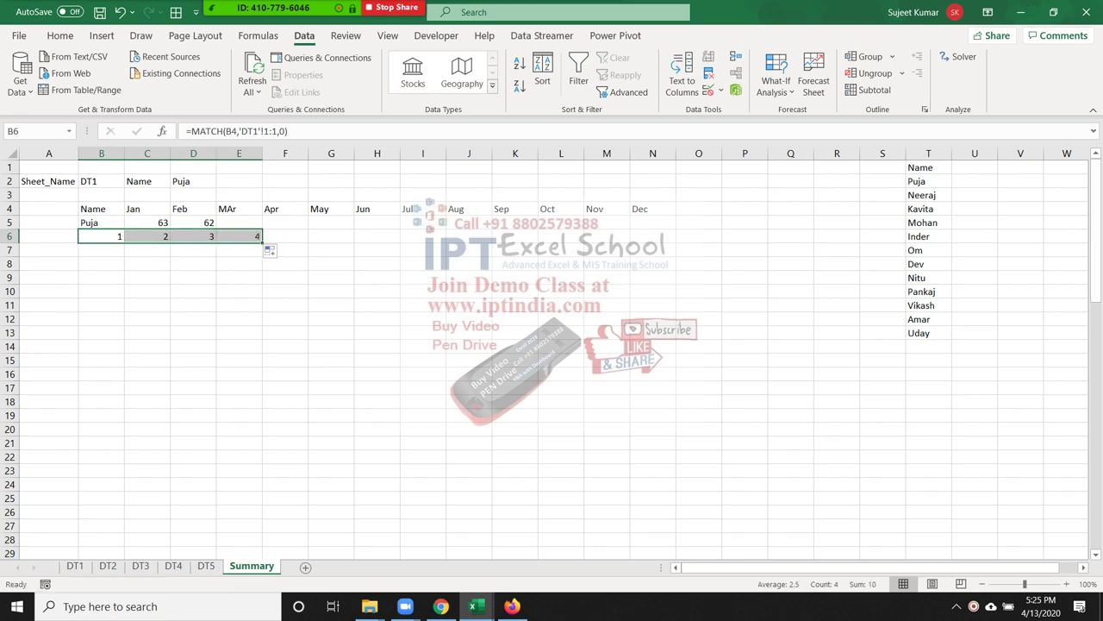
click(193, 222)
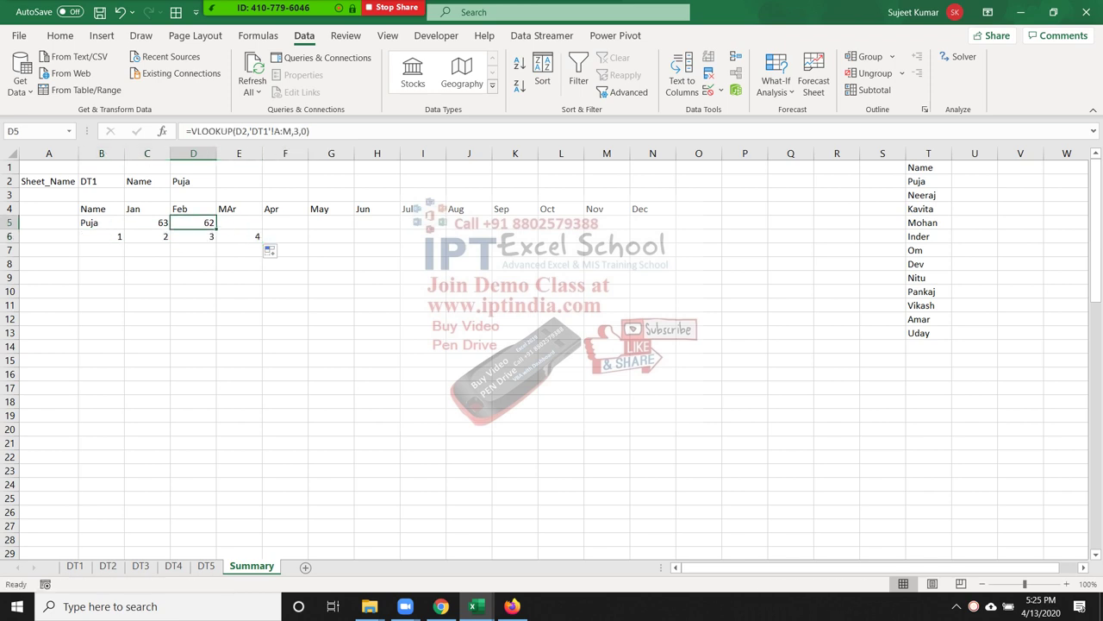
click(100, 222)
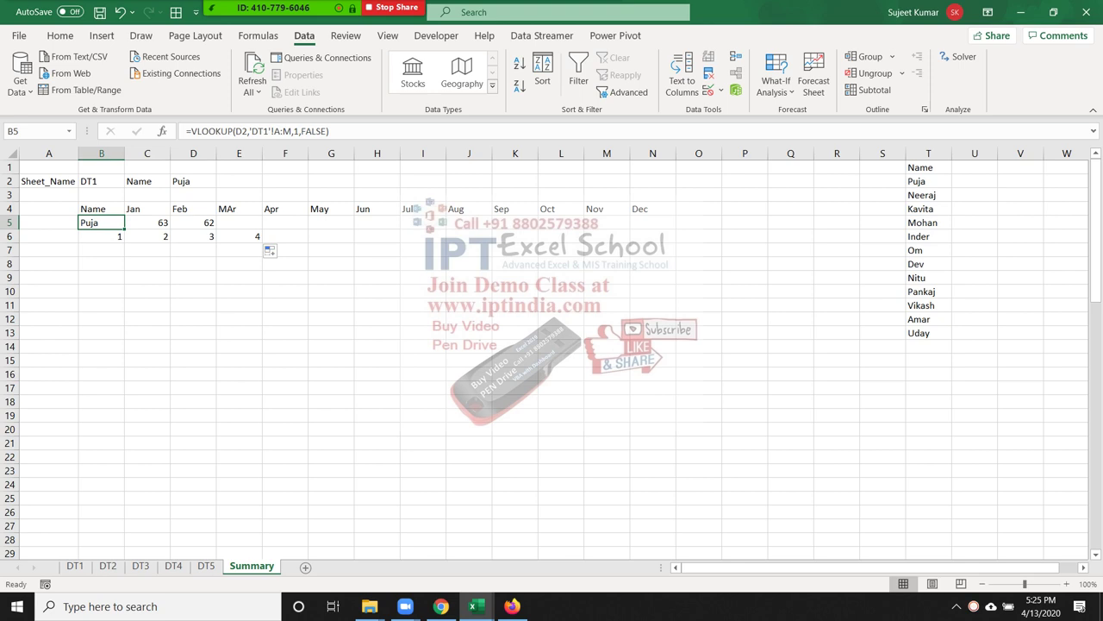
click(101, 236)
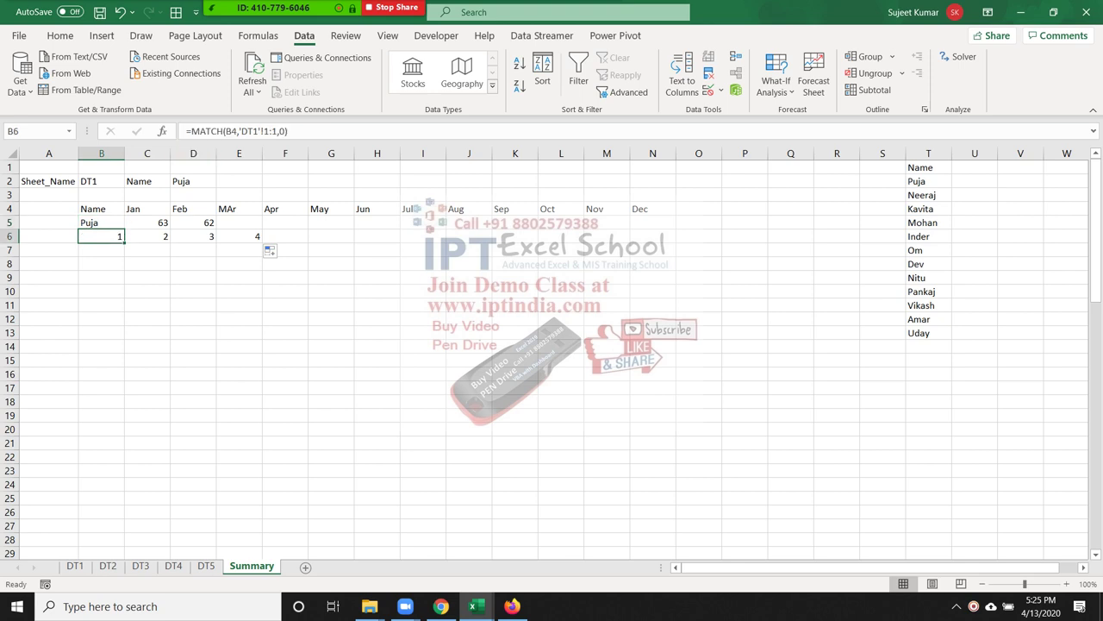
drag(191, 131, 288, 131)
key(ctrl+Return)
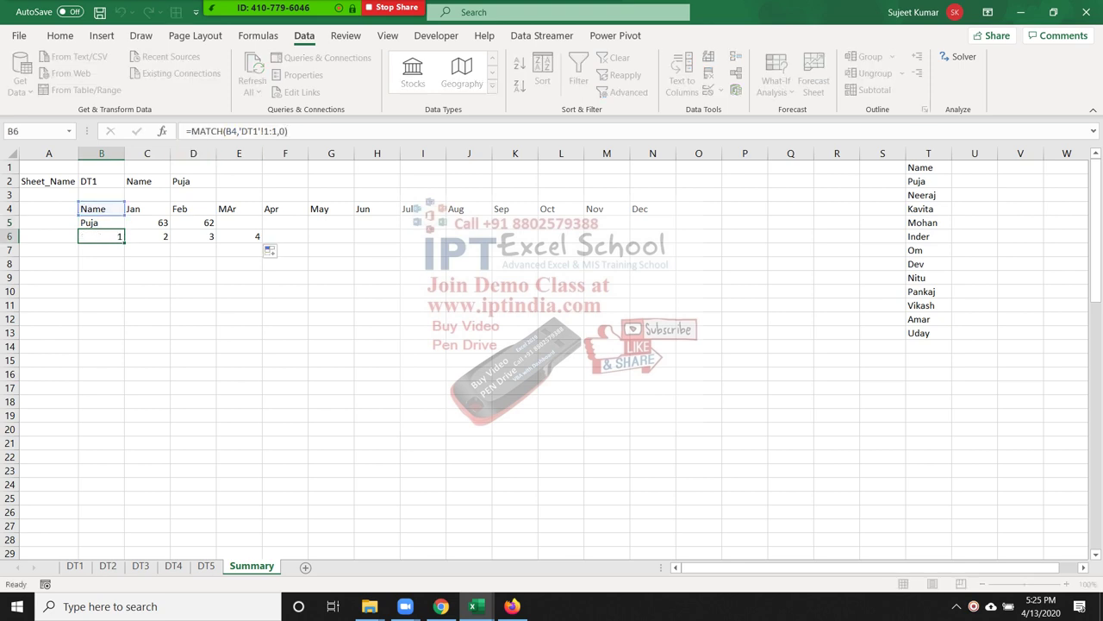
Replace the column number 1 in B5's VLOOKUP with the MATCH formula and clear helper row 6
key(Up)
double_click(101, 223)
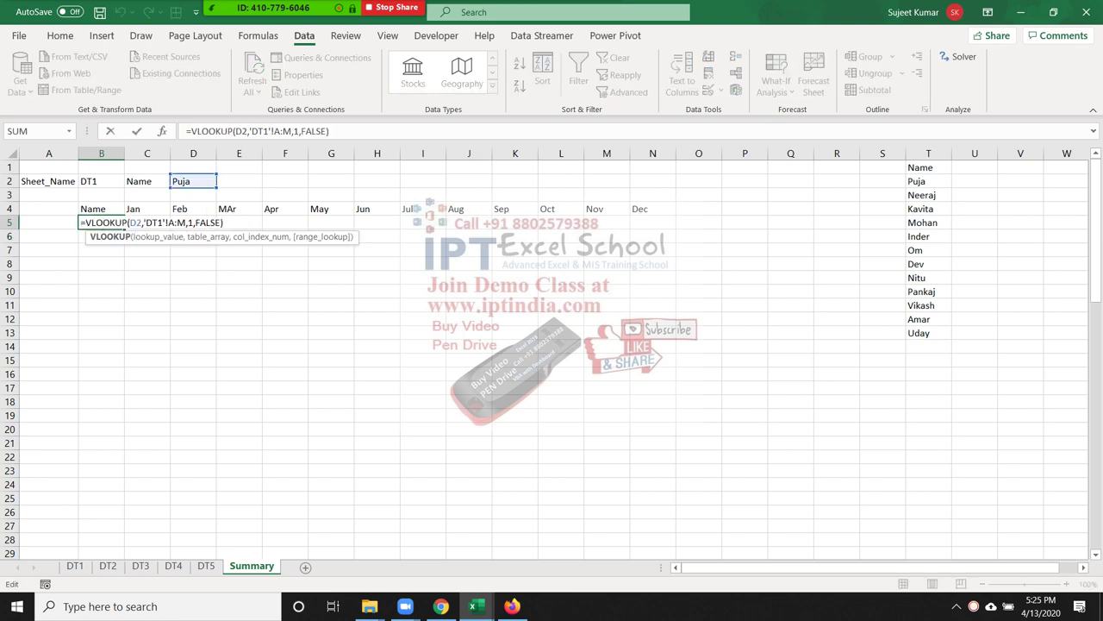
click(191, 223)
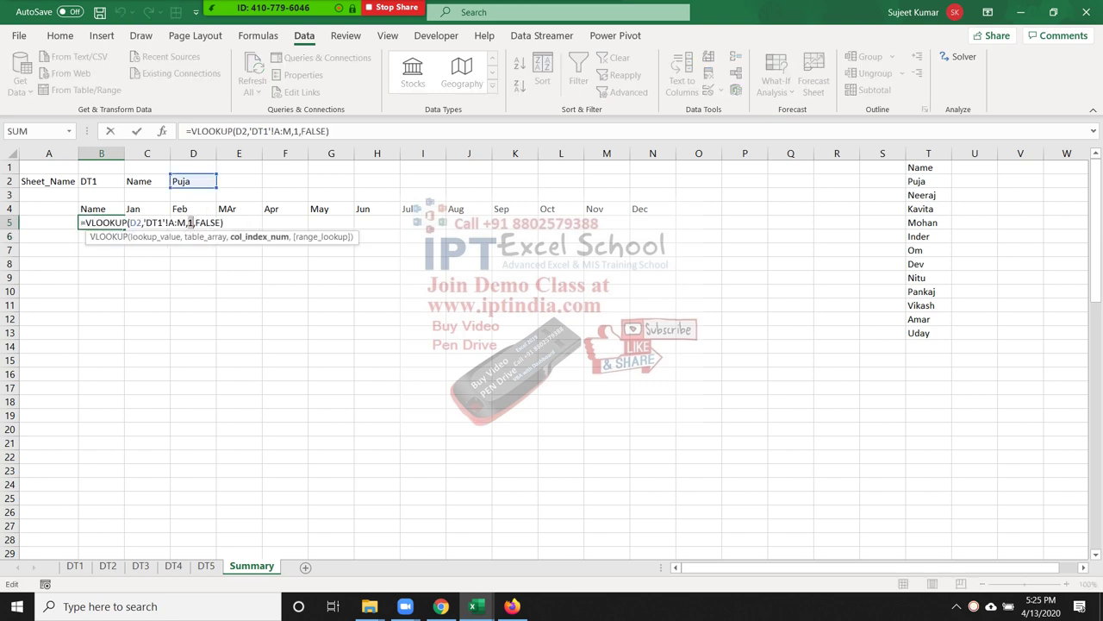
key(BackSpace)
text(MATCH(B4,'DT1'!1:1,0))
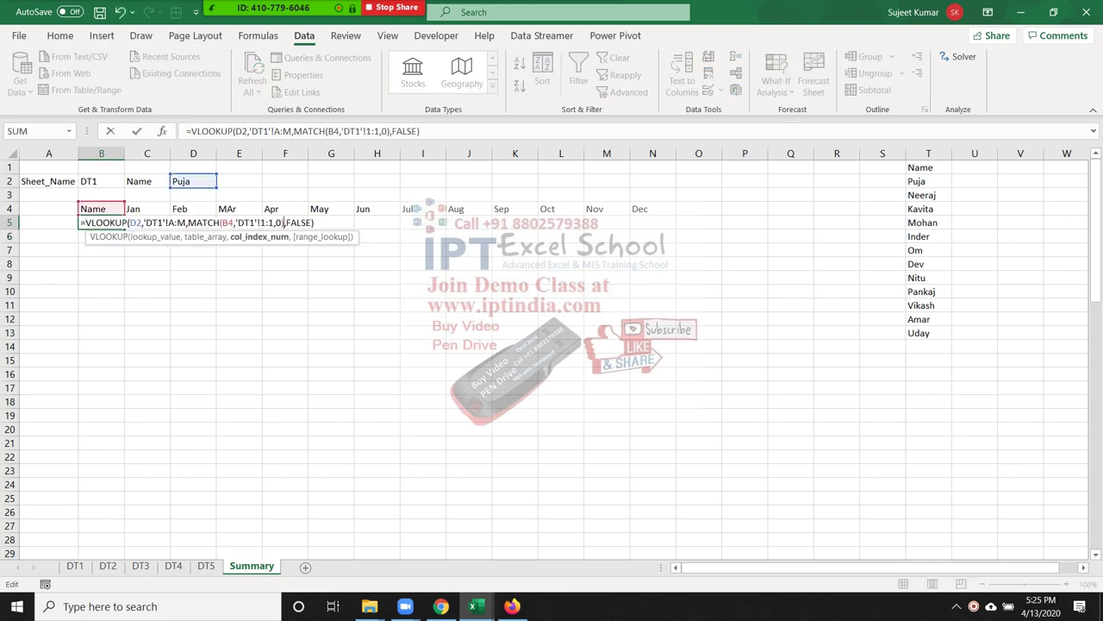
key(ctrl+Return)
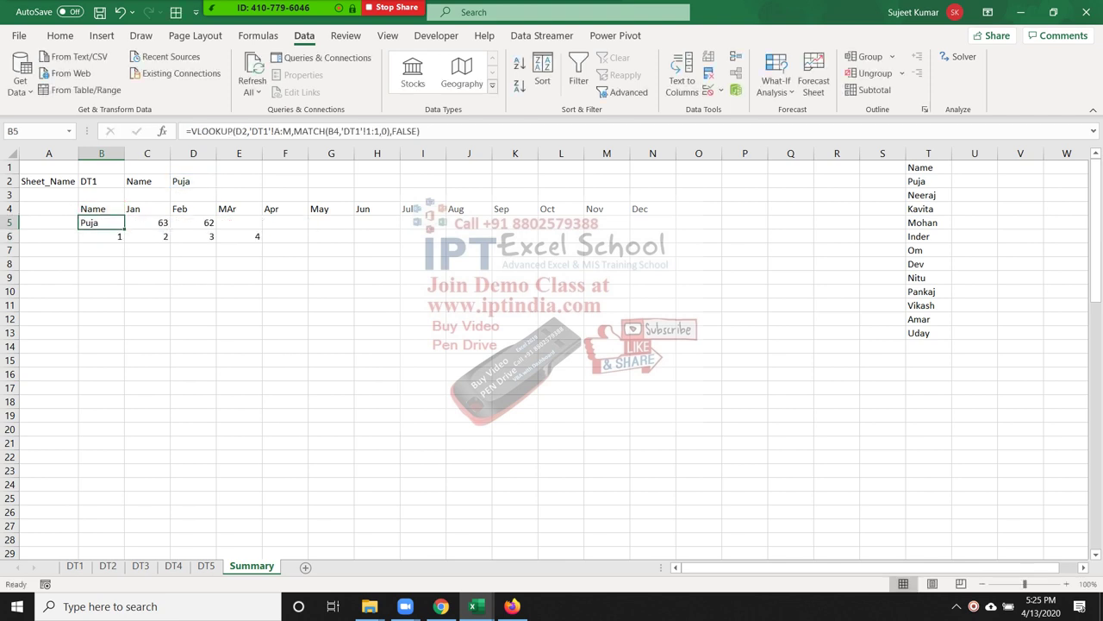
drag(101, 236, 284, 237)
key(Delete)
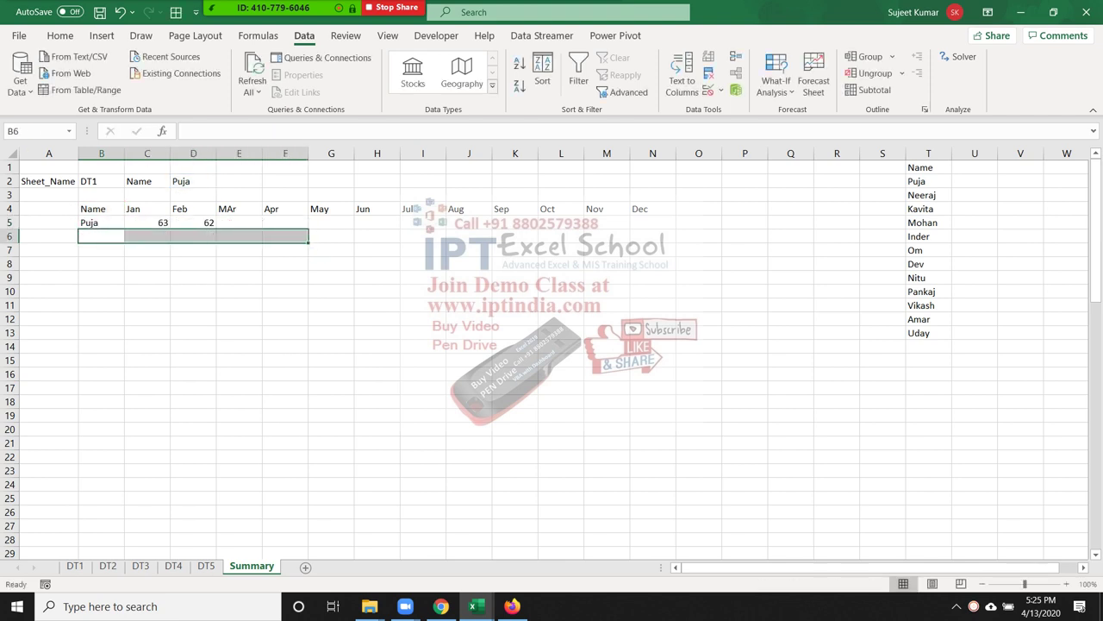
In B5's formula, anchor D2 and the A:M range and add a $ to MATCH's header reference
click(101, 222)
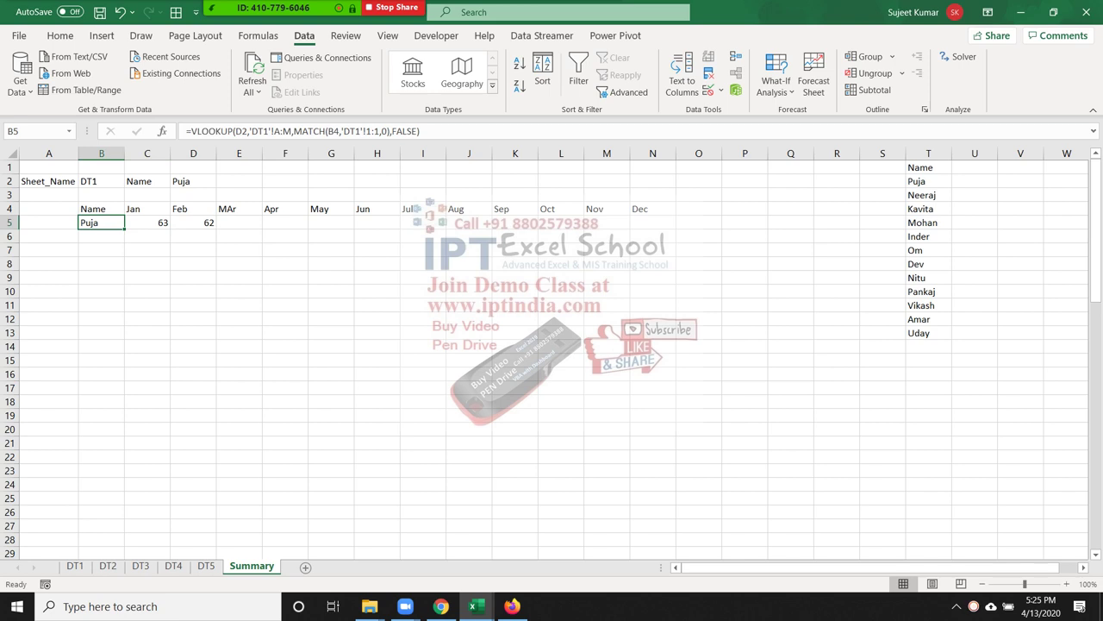
click(236, 131)
text($)
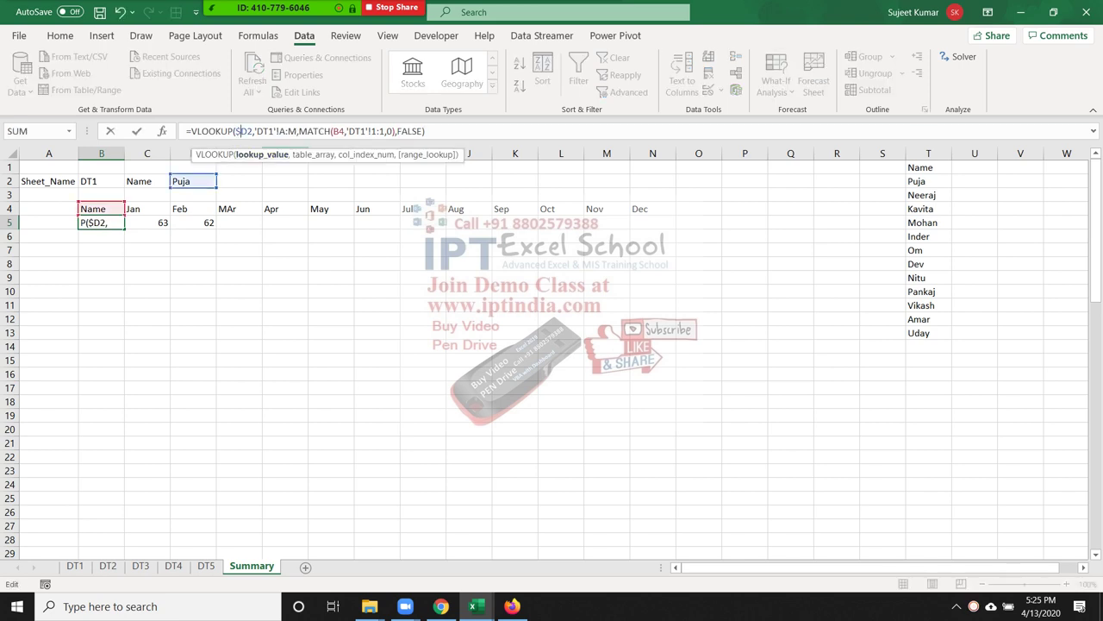
click(282, 131)
key(F4)
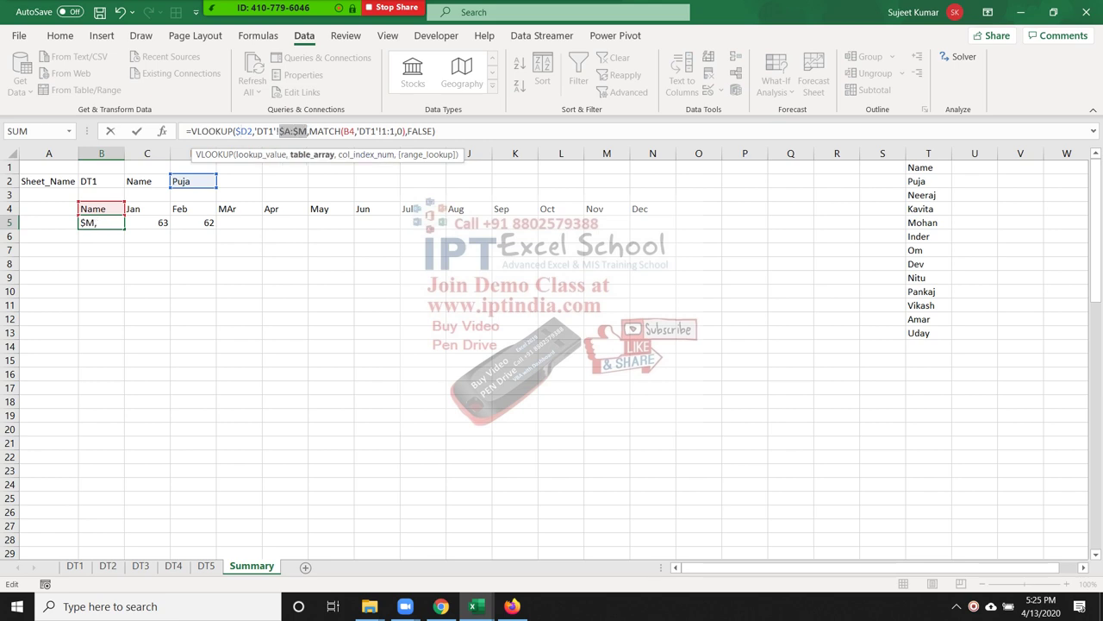
click(350, 131)
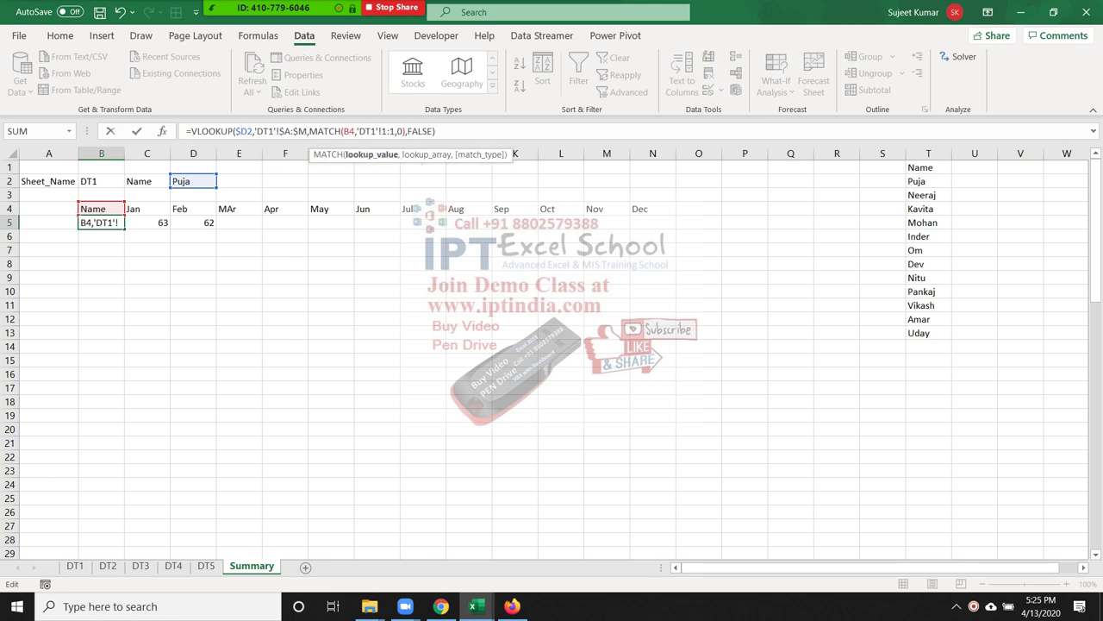
text($)
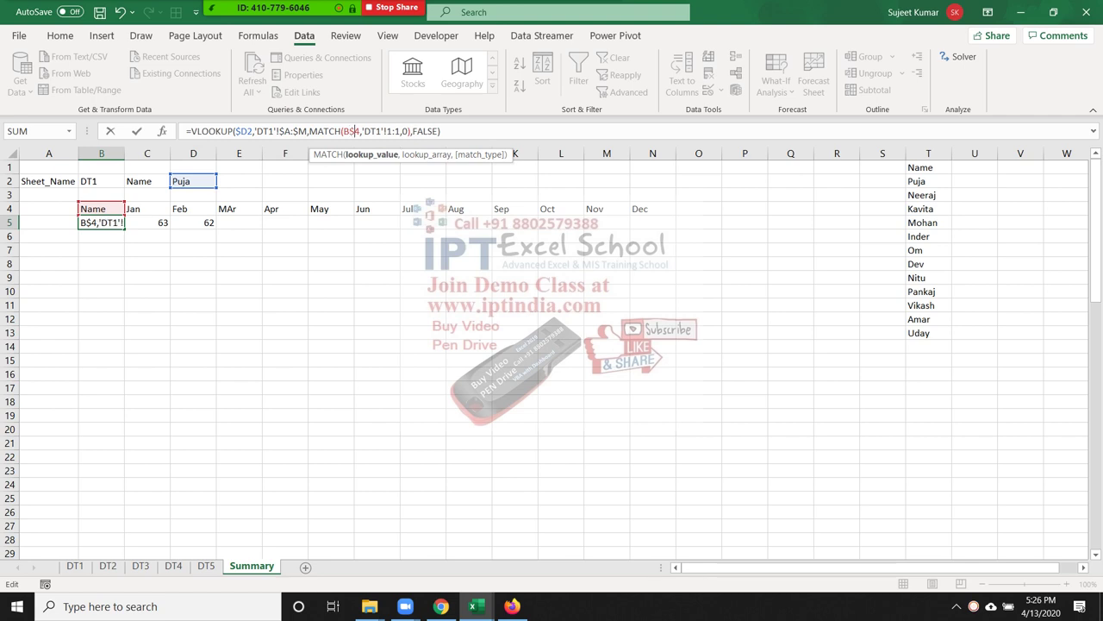
Make D2 fully absolute ($D$2) and lock the 1:1 header row, then select B5:N5
click(241, 131)
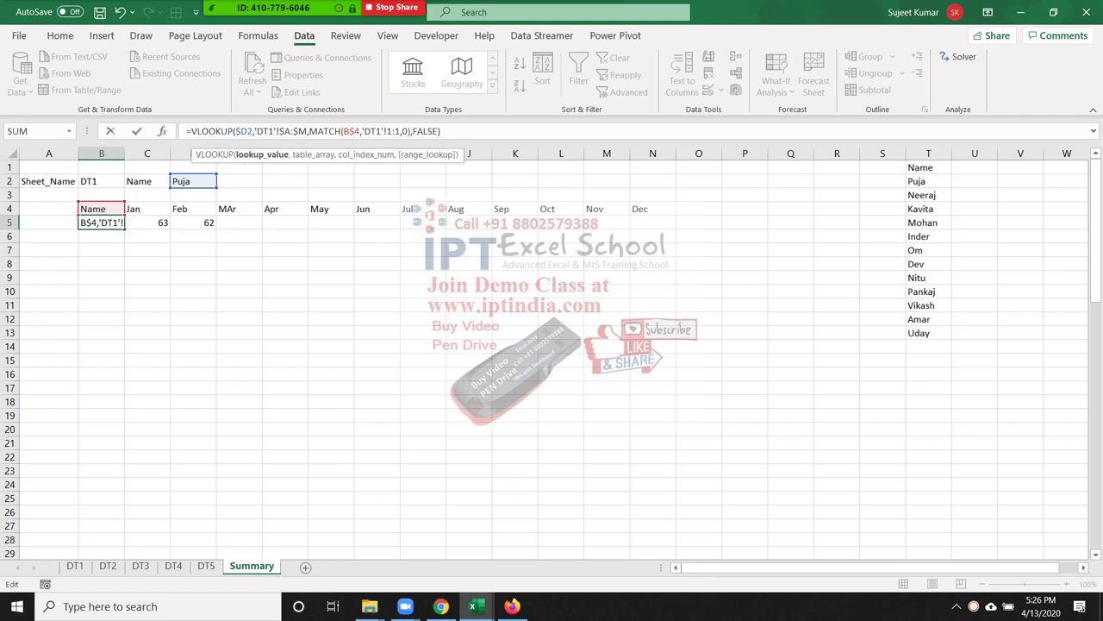
key(BackSpace)
key(F4)
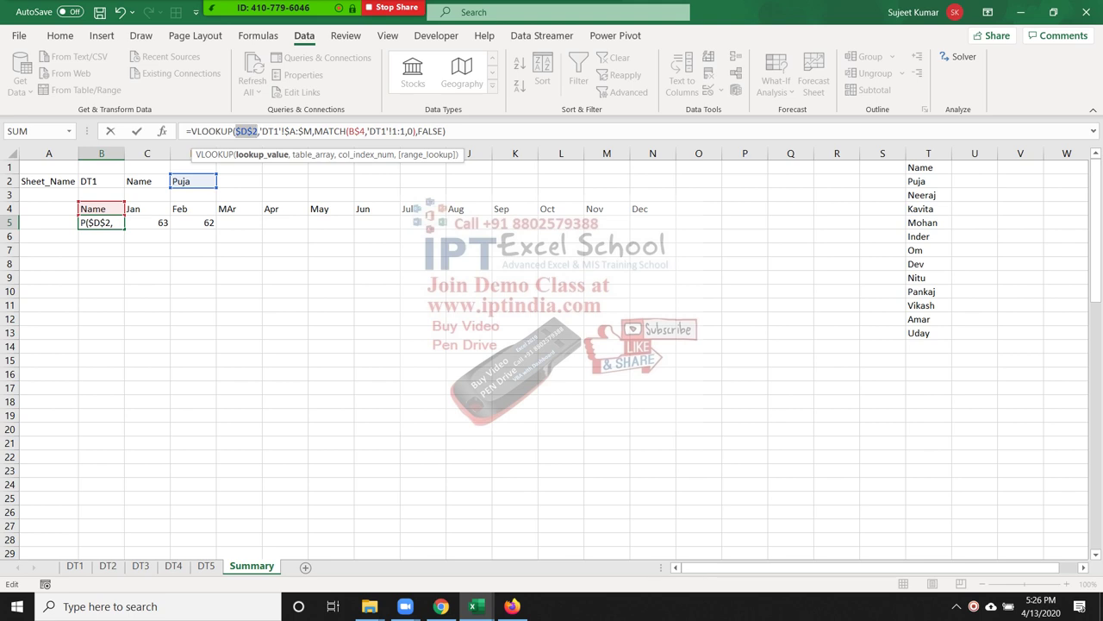
click(403, 131)
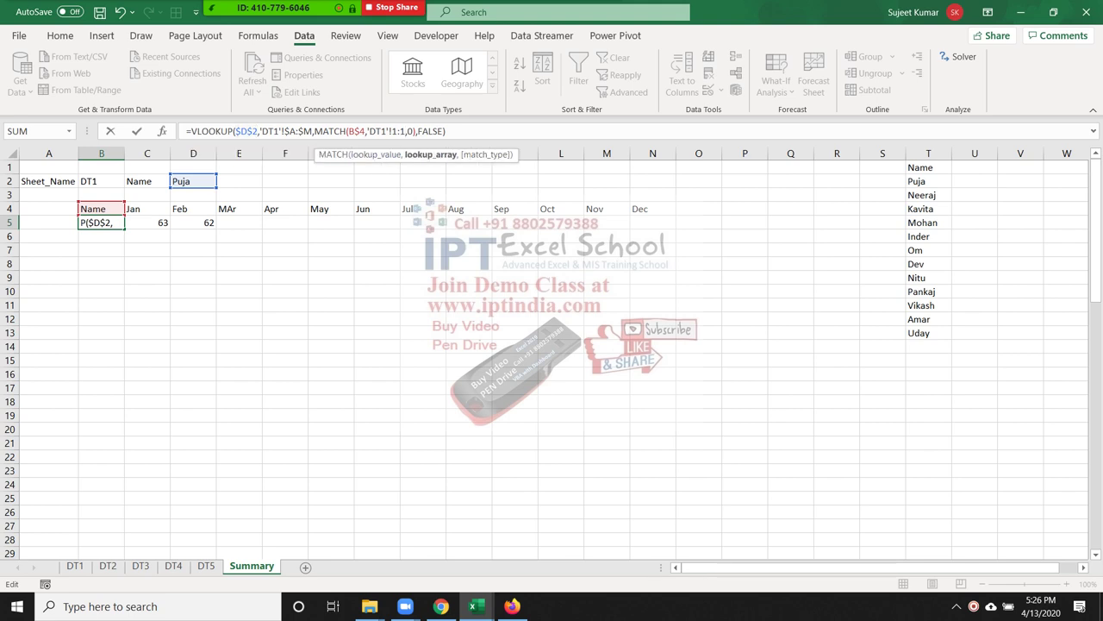
key(F4)
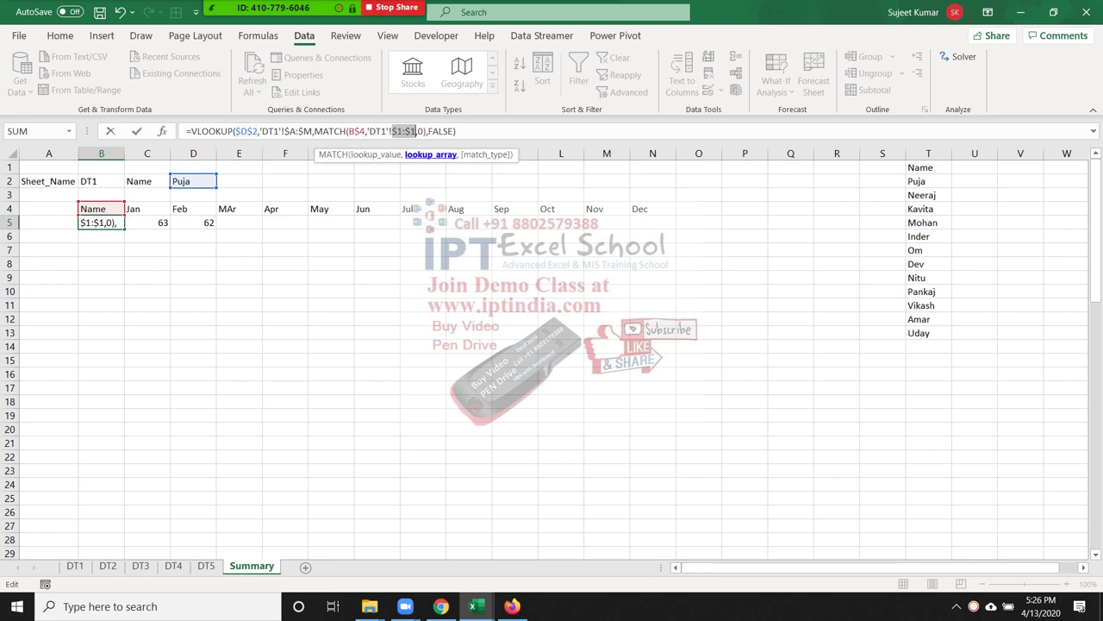
key(Return)
drag(101, 222, 653, 223)
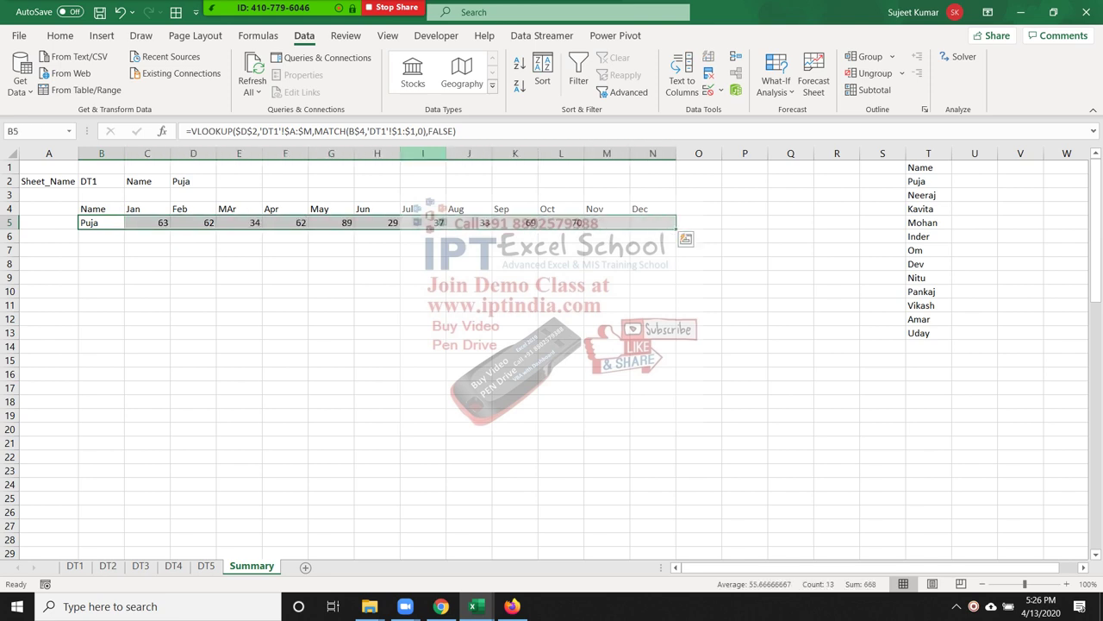
Fill the lookup across B5:N5 and cycle the D2 name through Neeraj, Mohan and Om
key(ctrl+q)
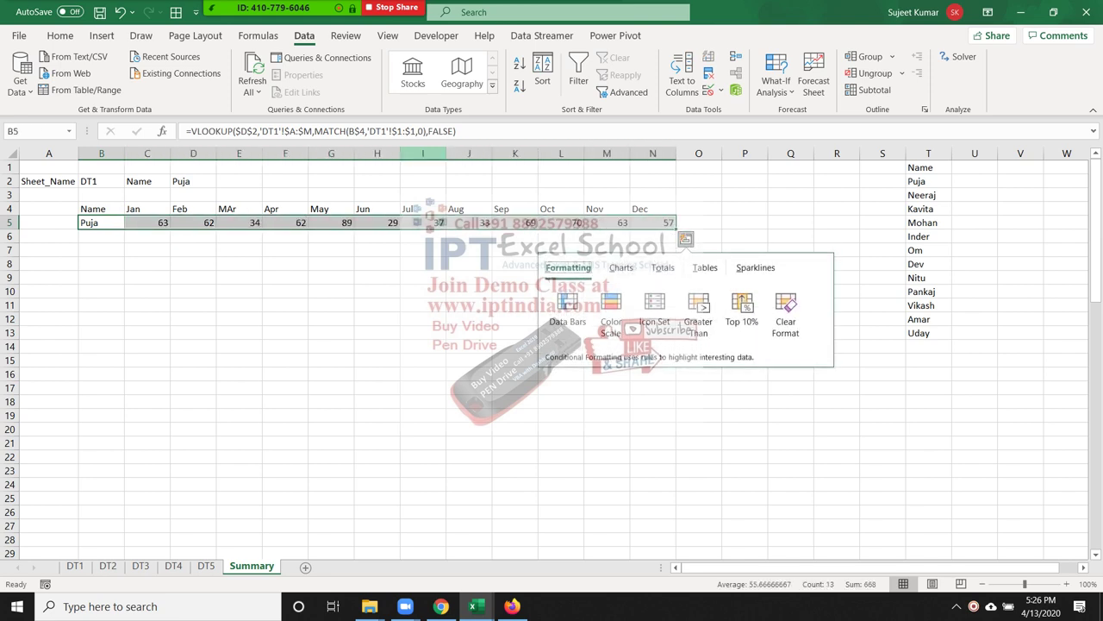
click(193, 181)
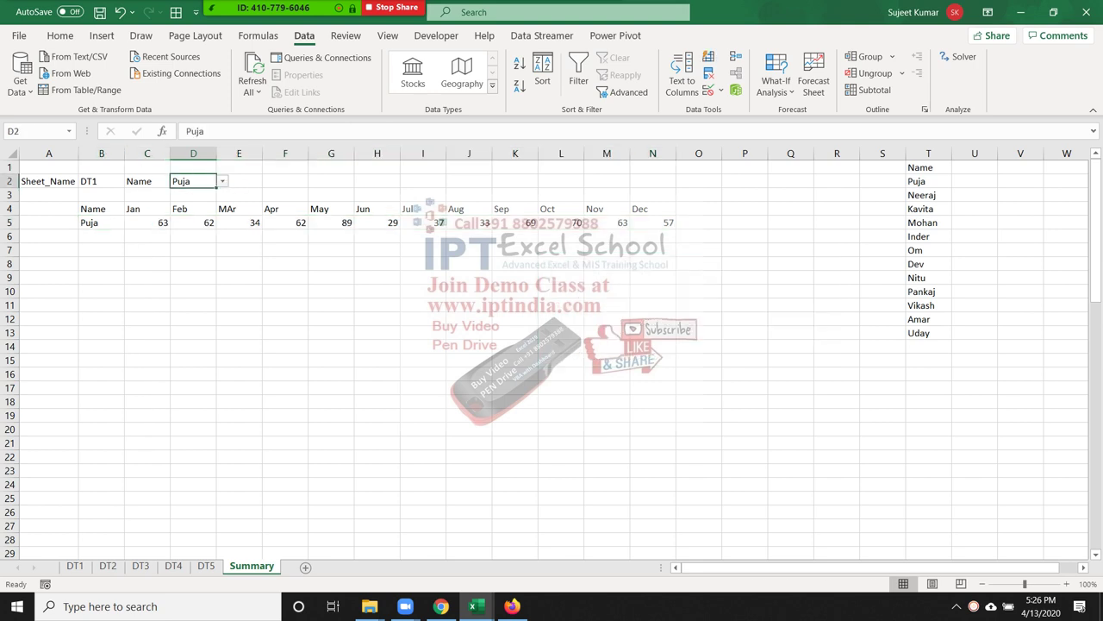
key(alt+Down)
key(Down)
key(Return)
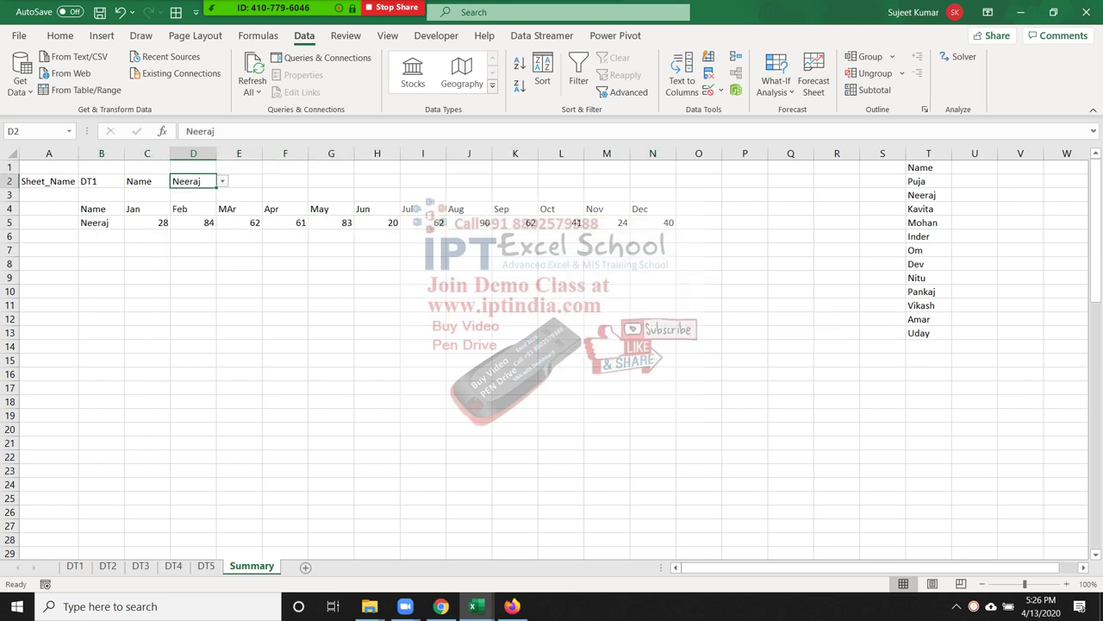
key(alt+Down)
key(Down)
key(Down)
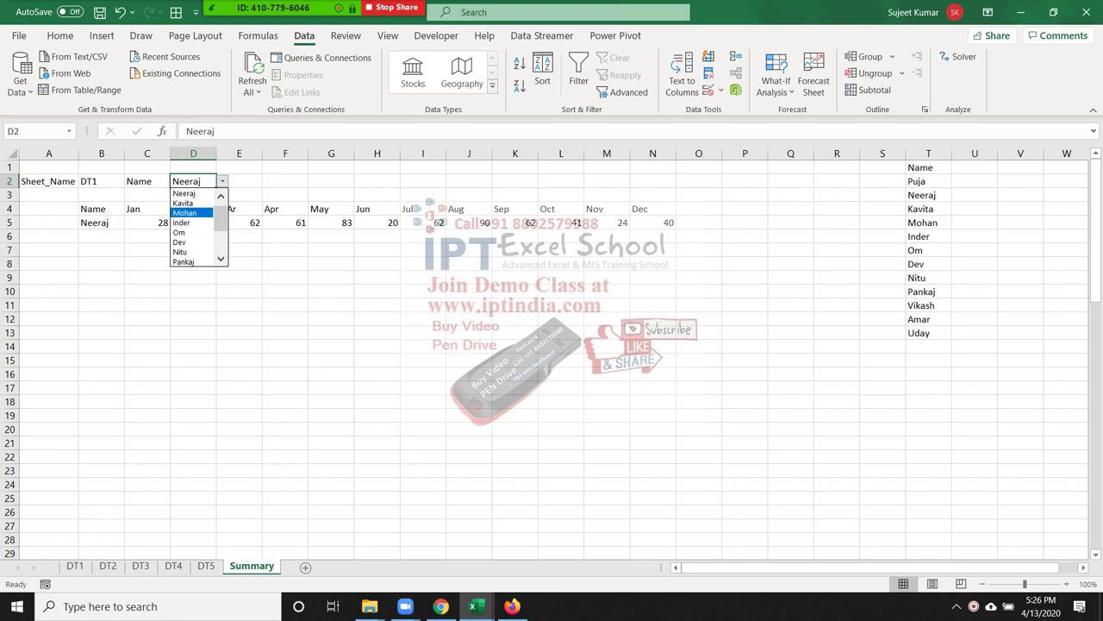
key(Return)
key(alt+Down)
key(Down)
key(Down)
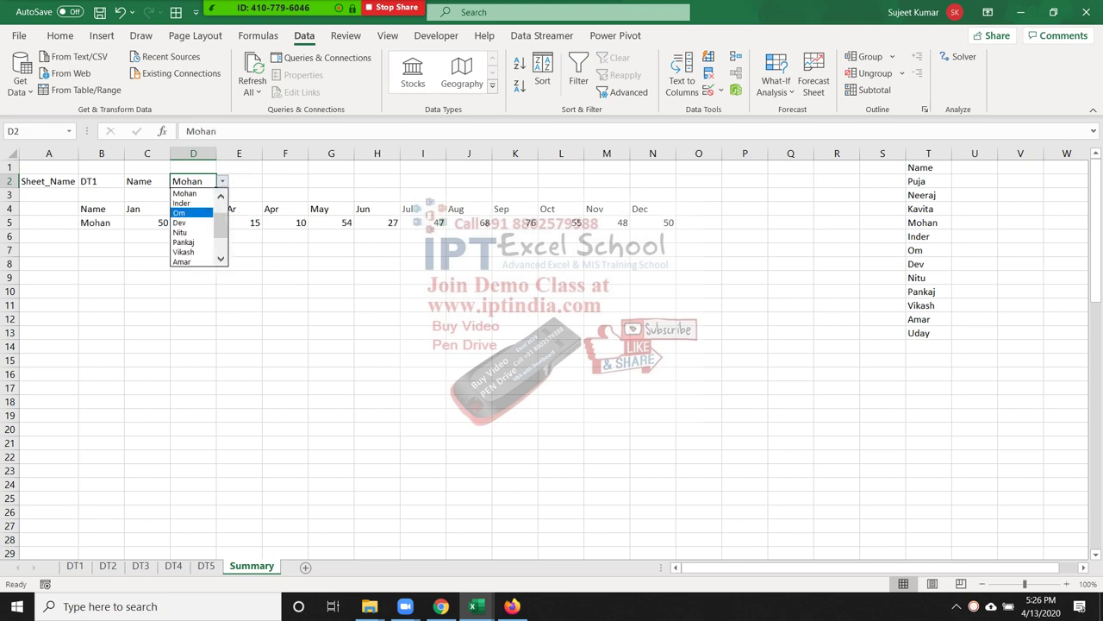
key(Return)
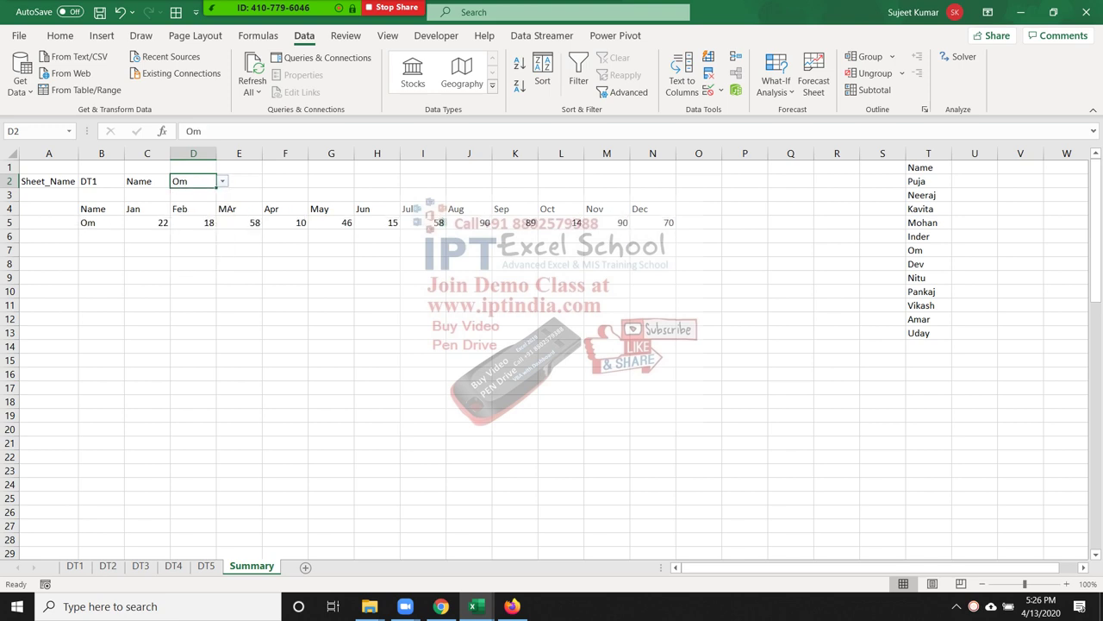
Switch the B2 sheet dropdown to DT2 and open B5's lookup formula for editing
click(101, 181)
key(alt+Down)
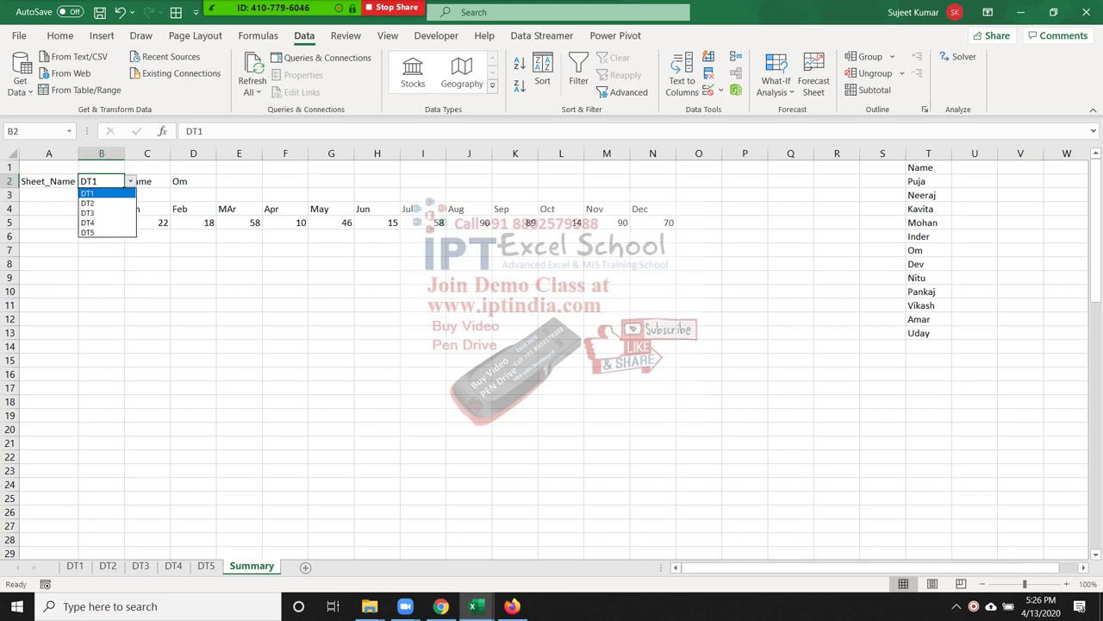
key(Down)
key(Return)
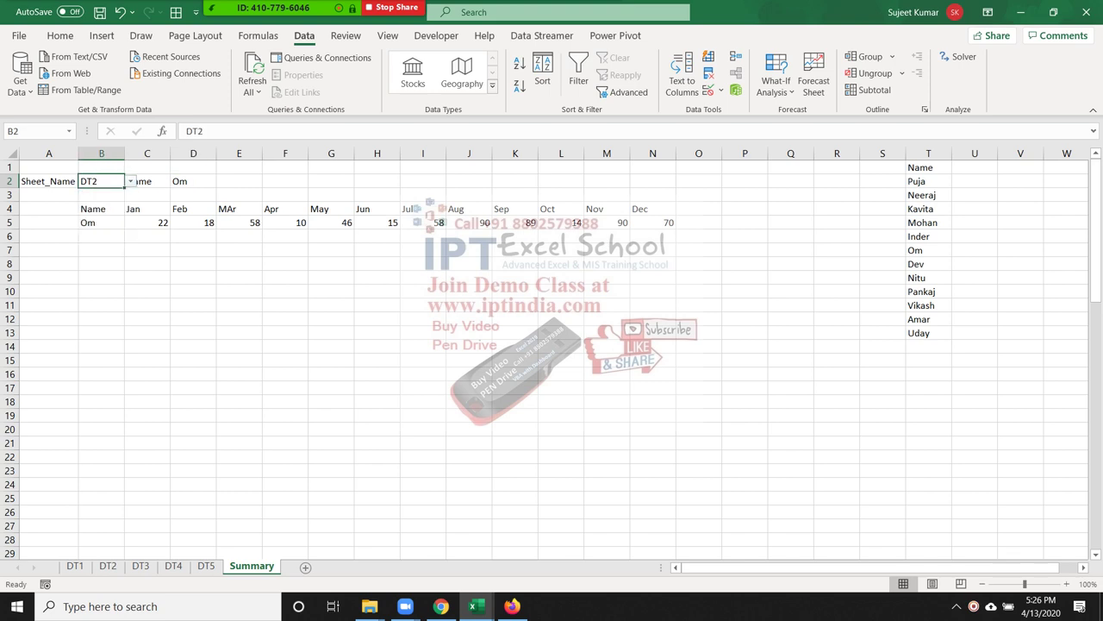
click(101, 222)
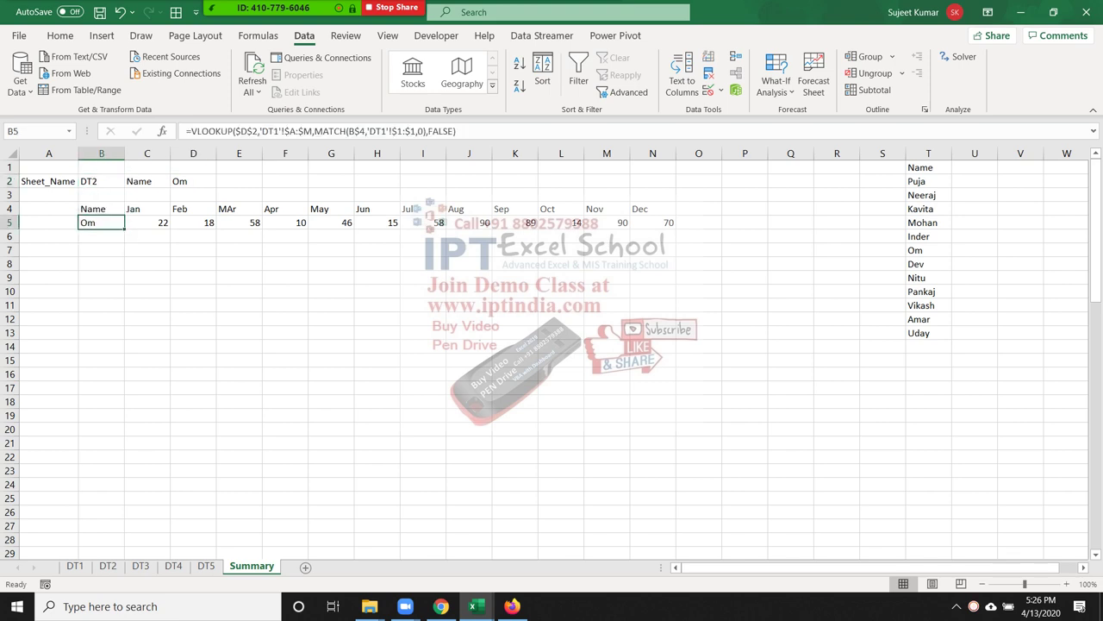
double_click(101, 223)
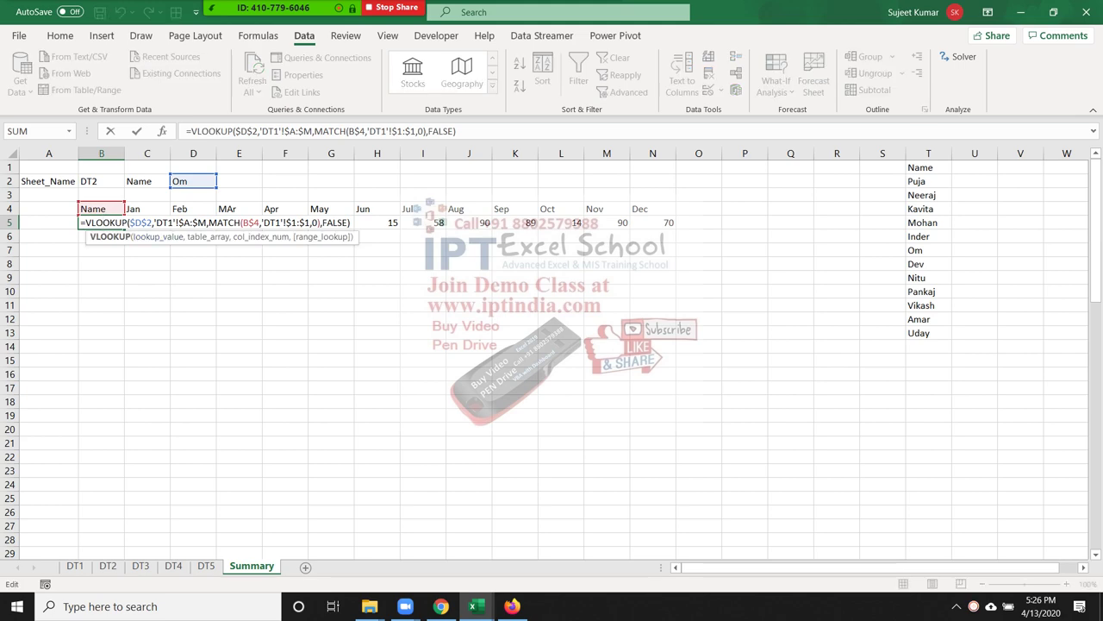
Change B5's VLOOKUP sheet reference from DT1 to DT2, then return to the desktop
click(169, 222)
key(BackSpace)
text(2)
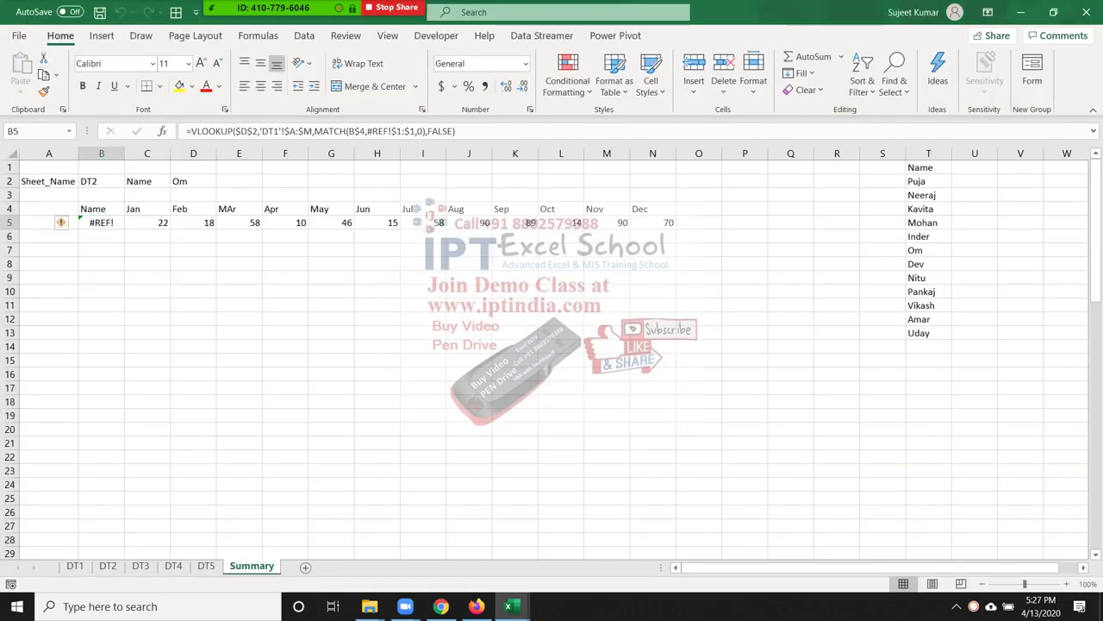
key(super+d)
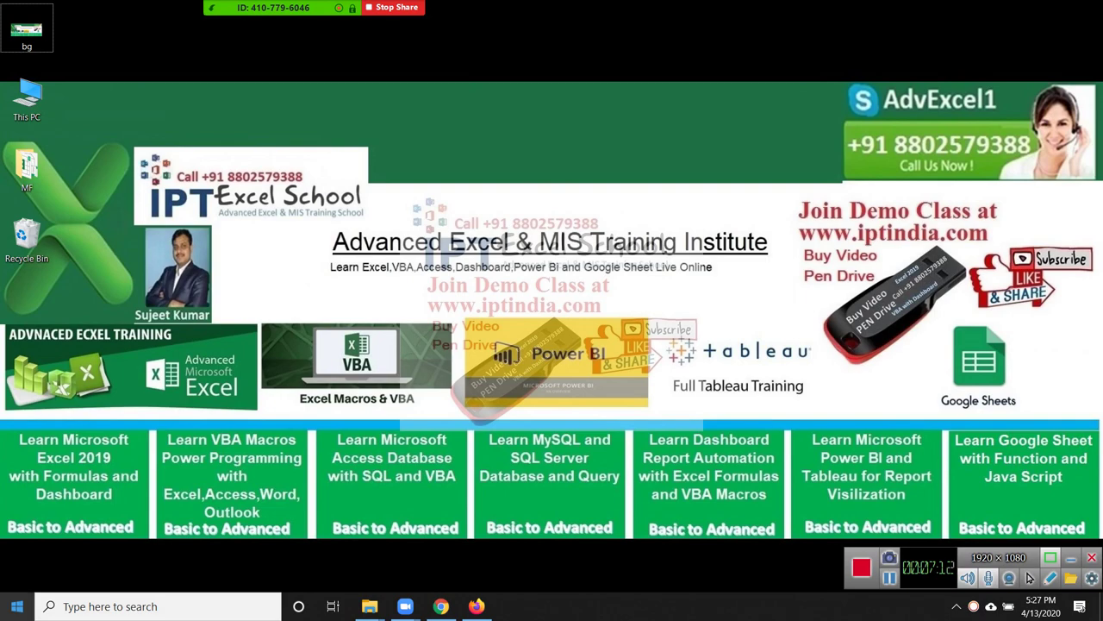
Check and close Zoom's participant list, then bring up the Start menu
click(17, 606)
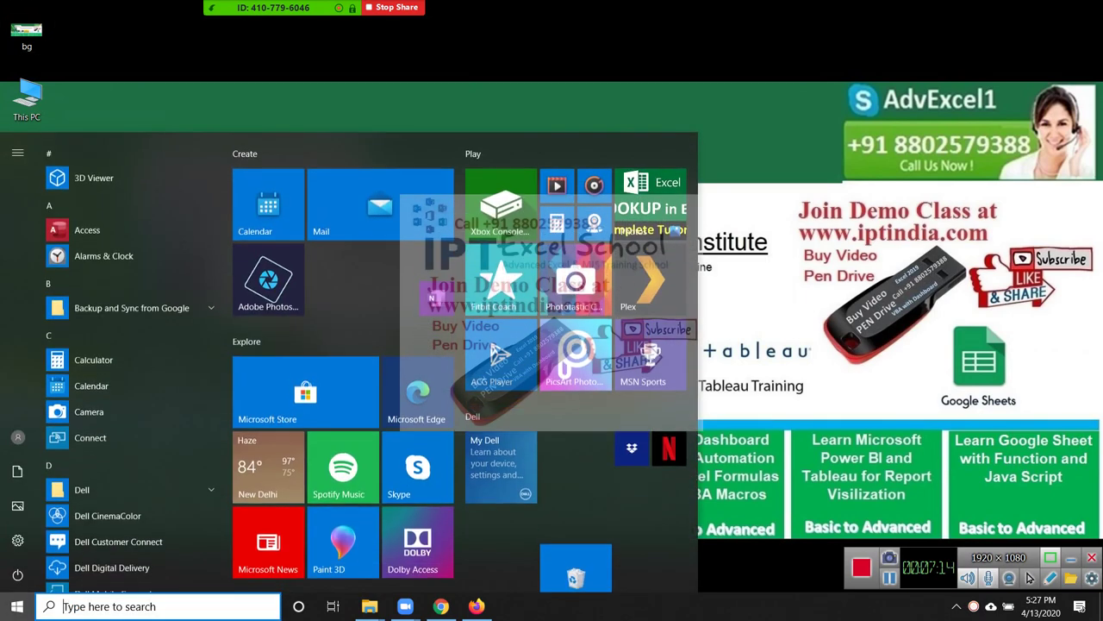
key(Escape)
click(264, 19)
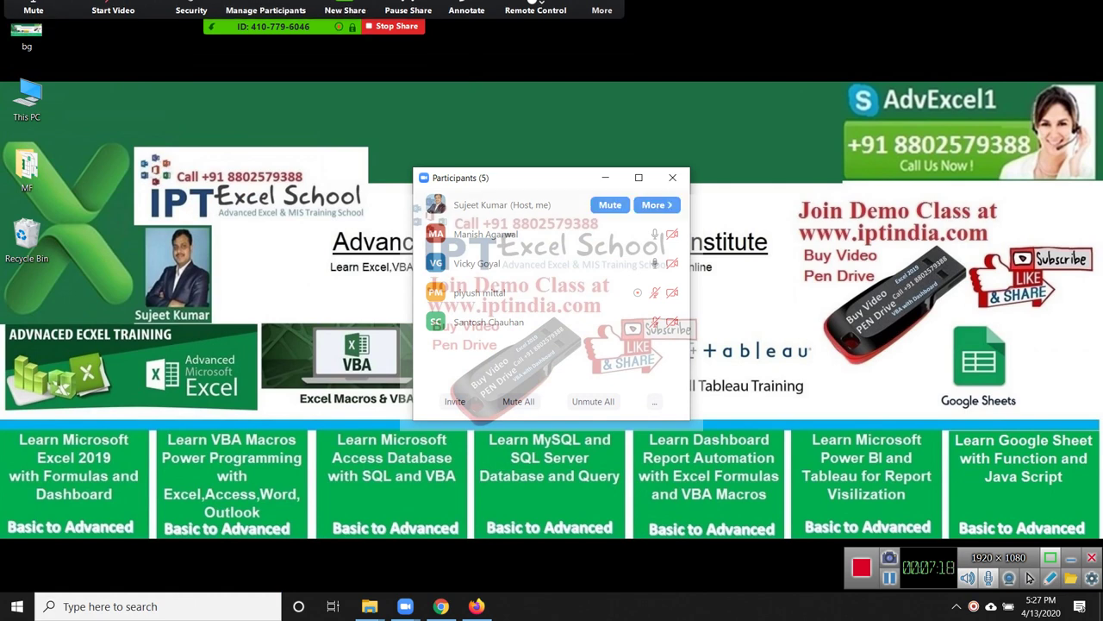
click(673, 177)
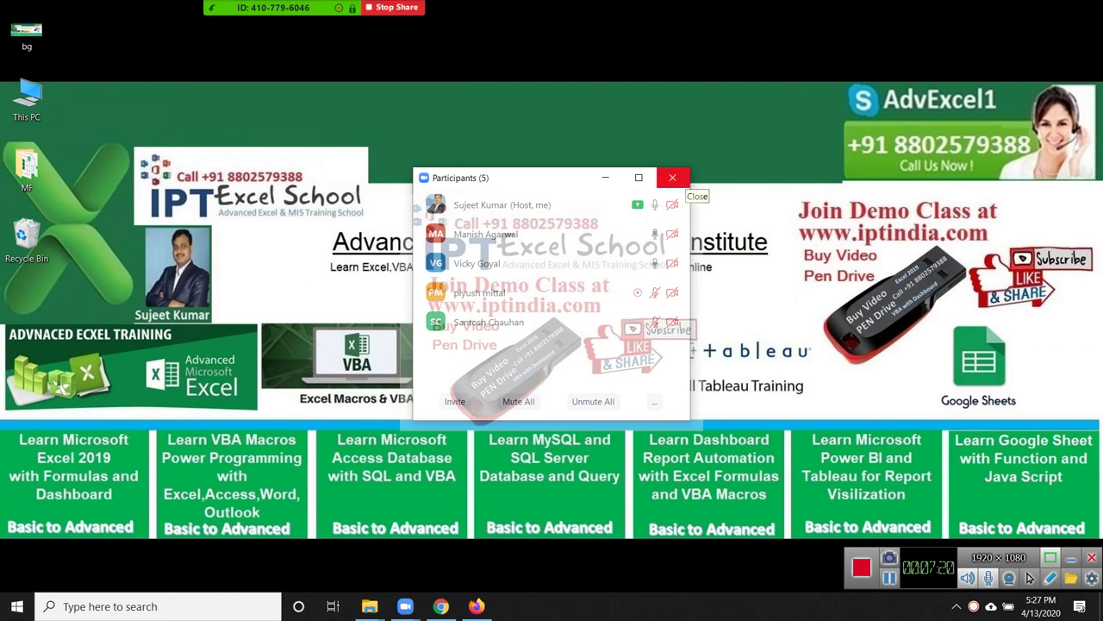
click(672, 178)
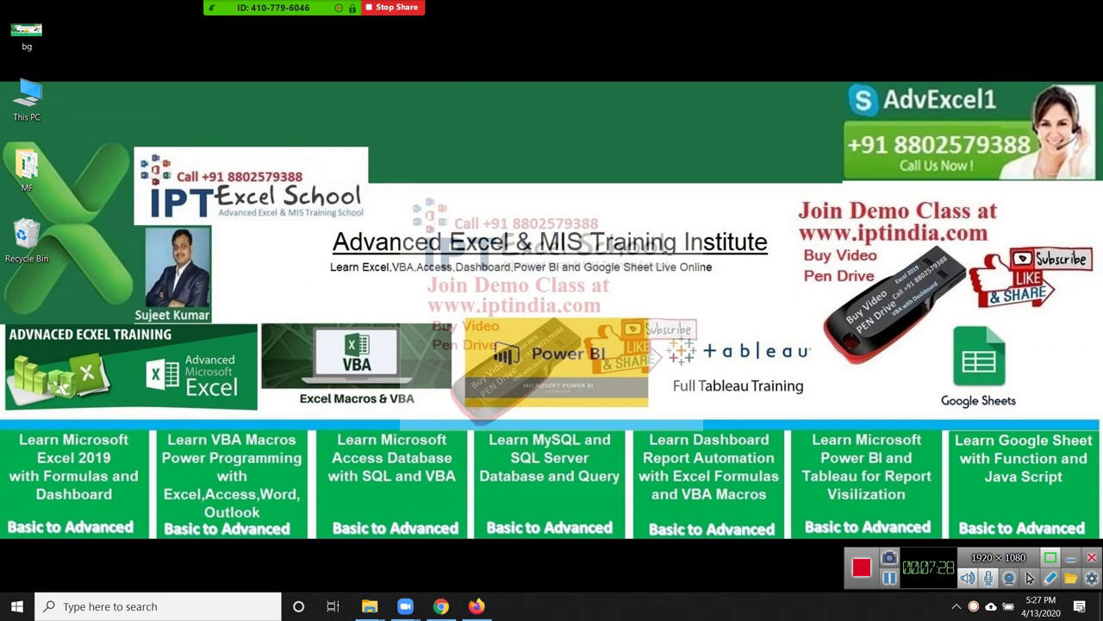
key(super)
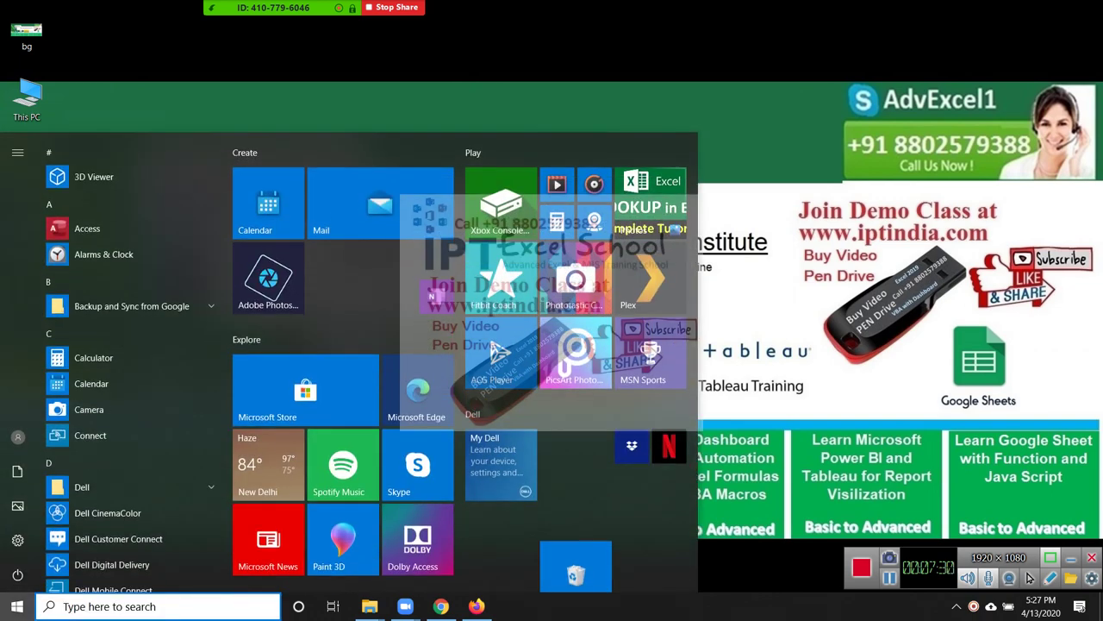
Launch Excel on a blank workbook and open the recovered Book1 with its Summary sheet
text(e)
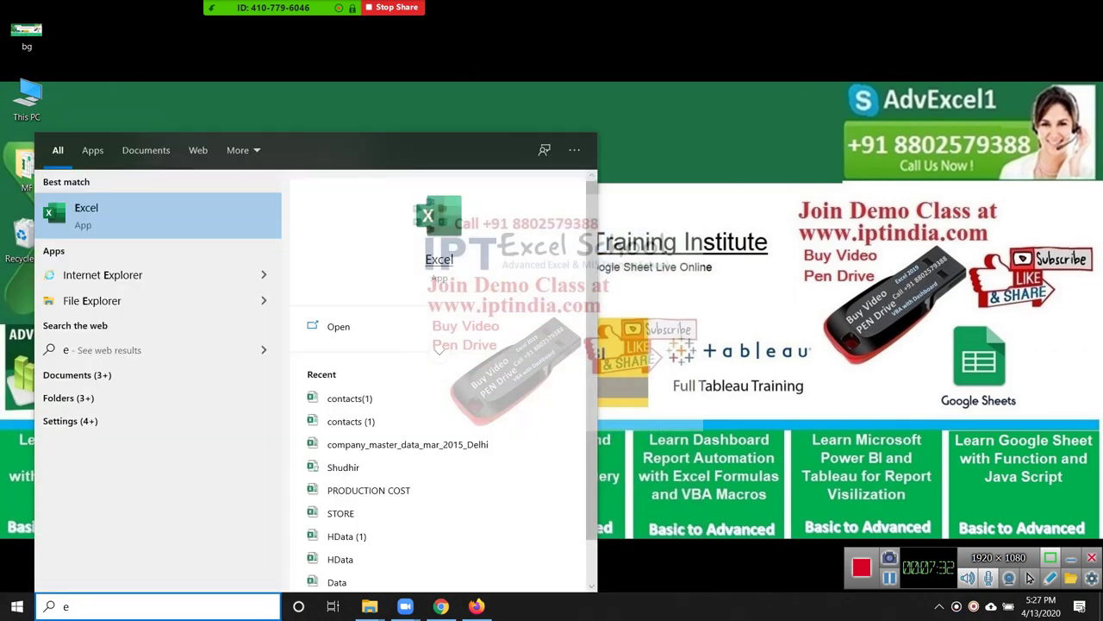
key(Return)
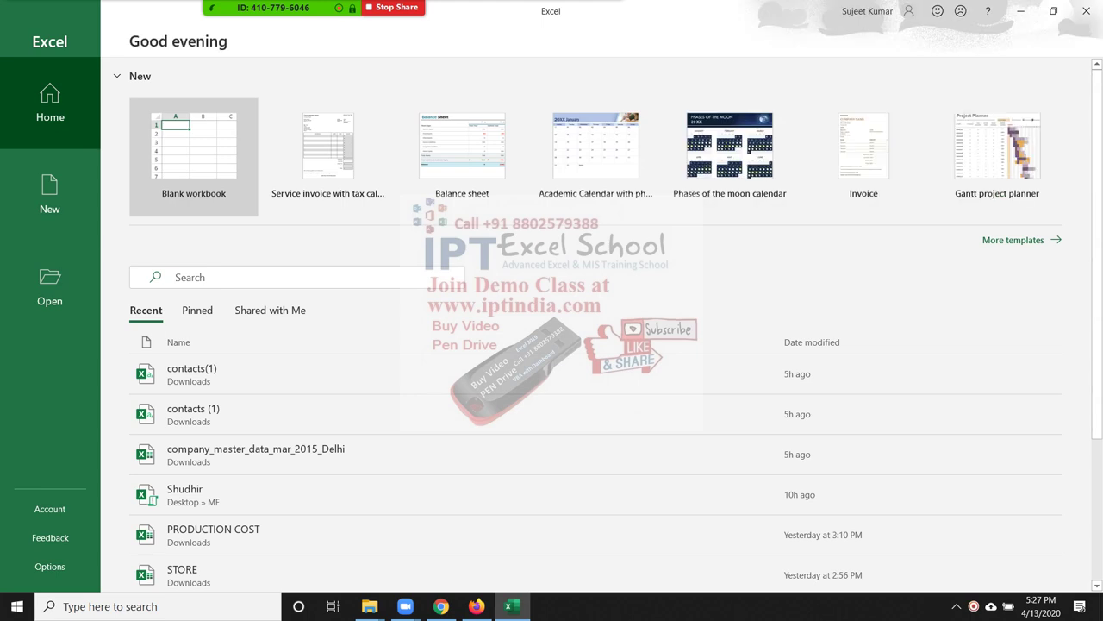
key(Return)
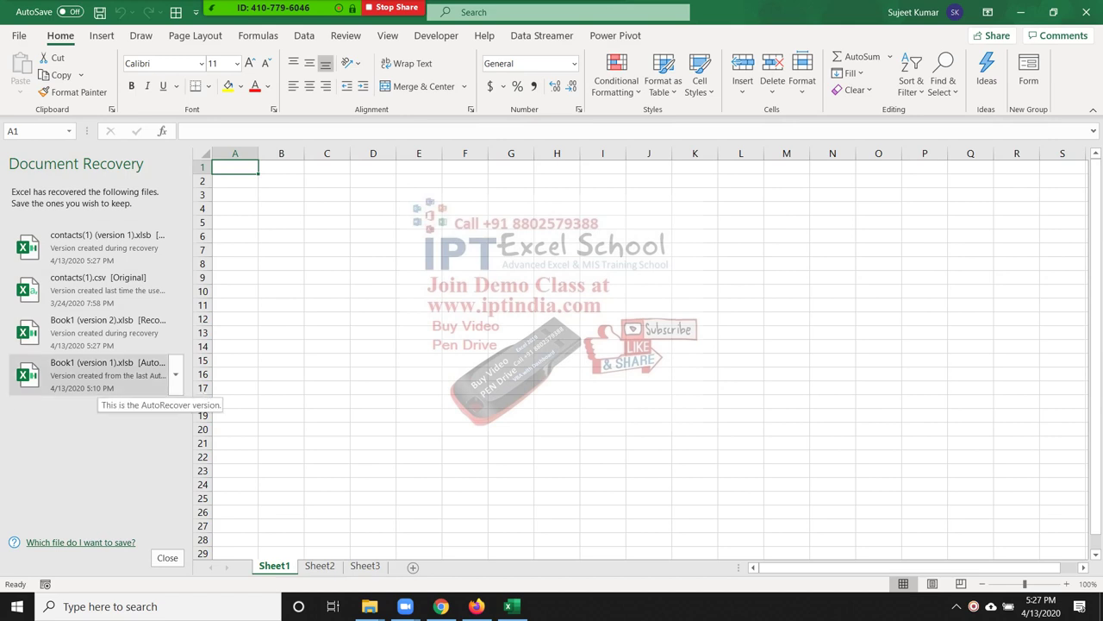
click(108, 375)
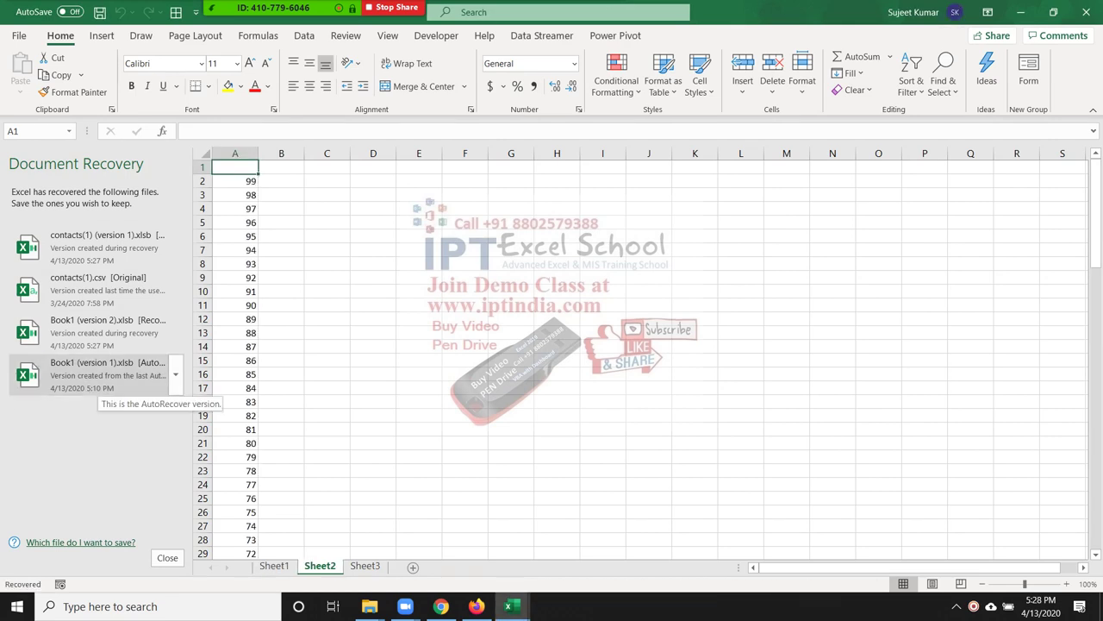
click(90, 340)
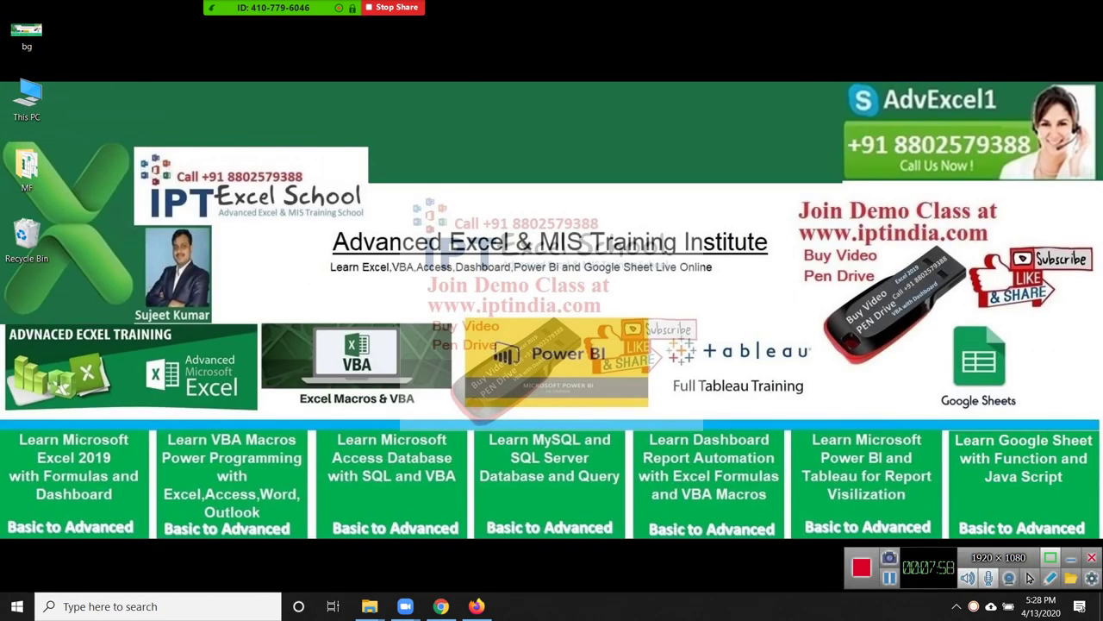
Relaunch Excel from Start search and open recovered Book1 version 1 again
key(super)
text(e)
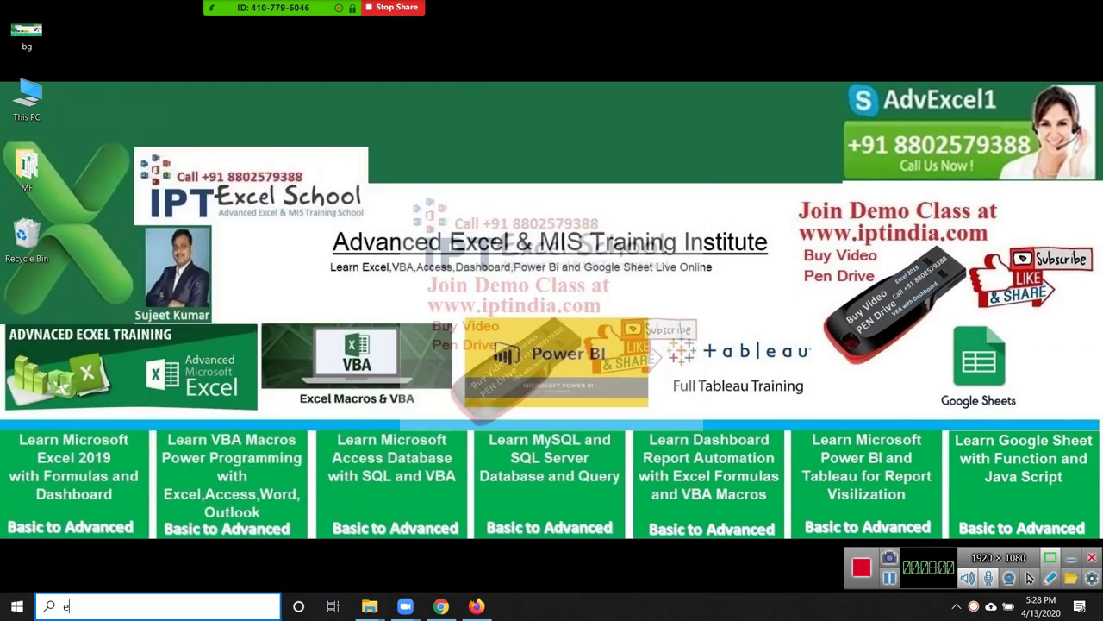
text(x)
key(Return)
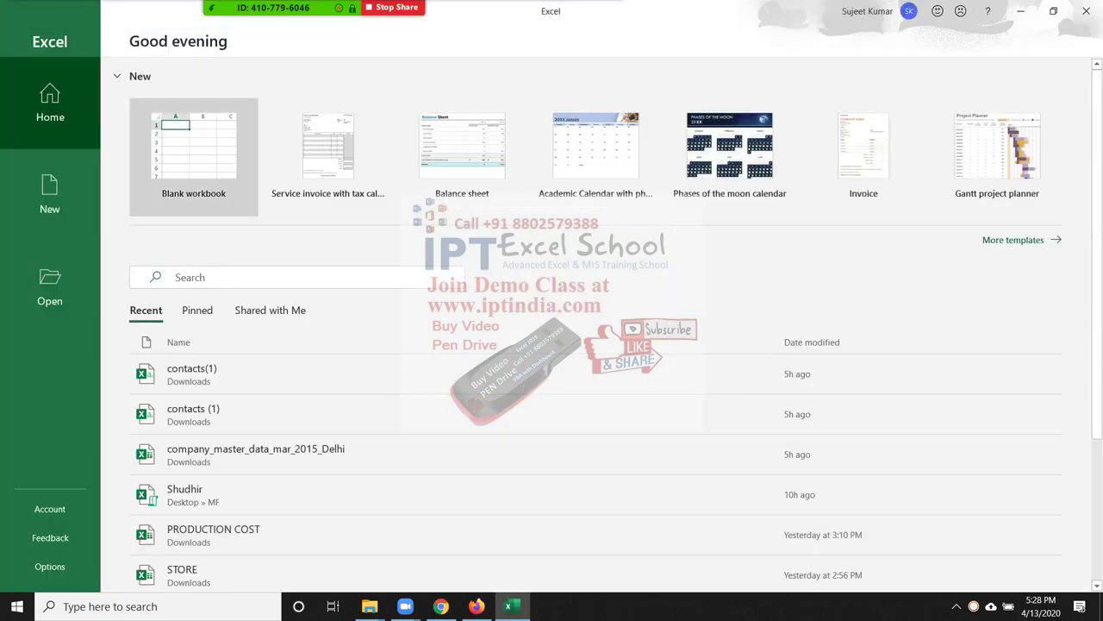
click(193, 155)
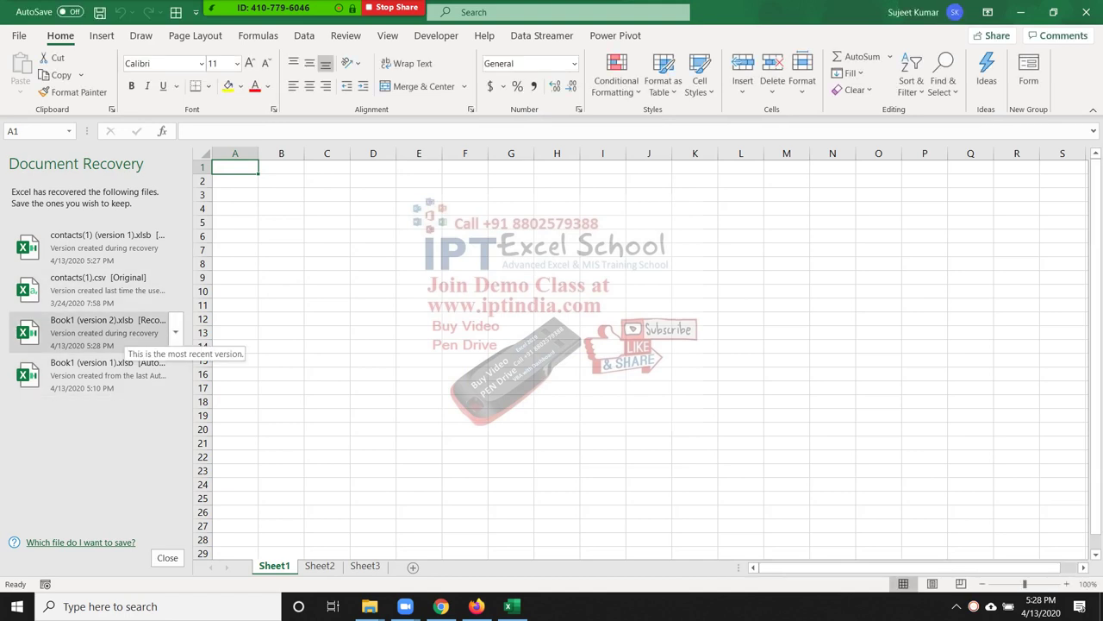
click(103, 370)
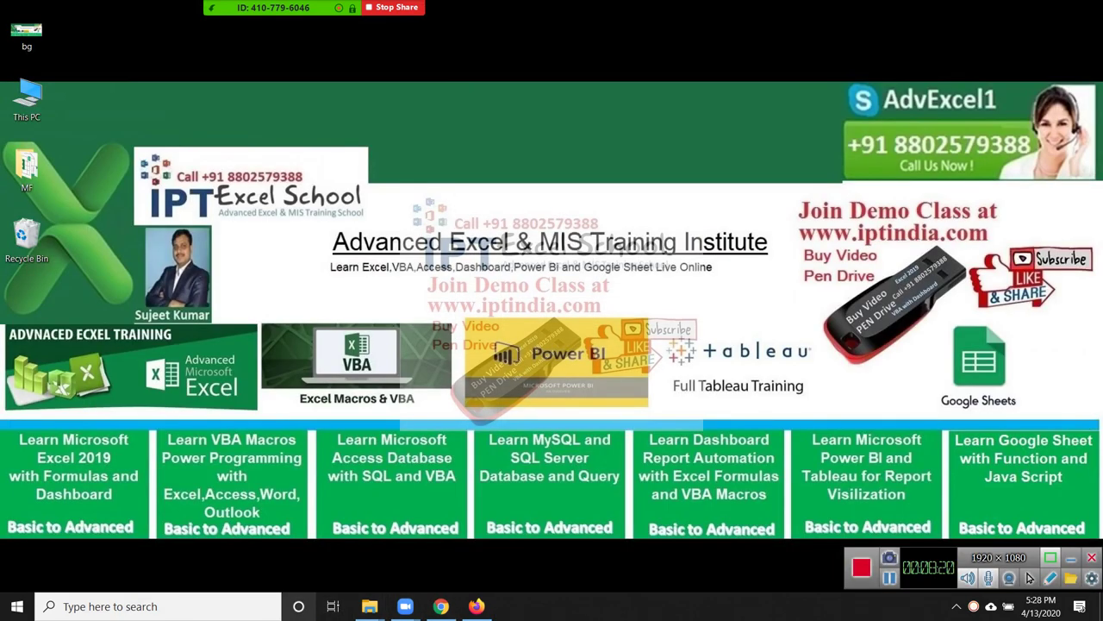
Launch Excel once more, reopen recovered Book1 version 1, then return to the desktop
key(super)
text(excel)
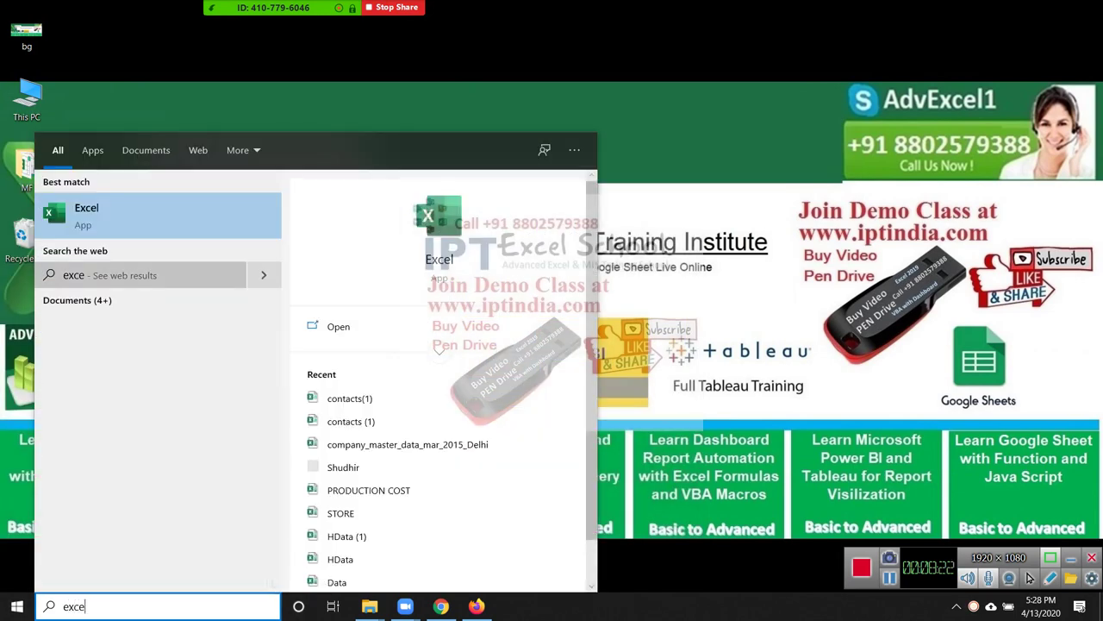
key(Return)
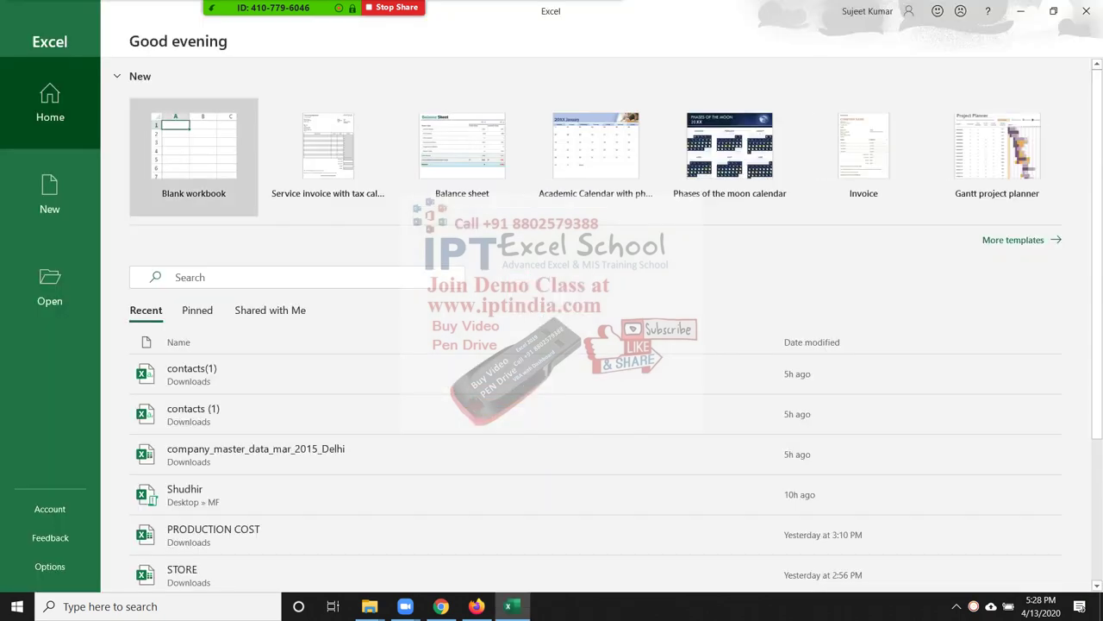
click(193, 155)
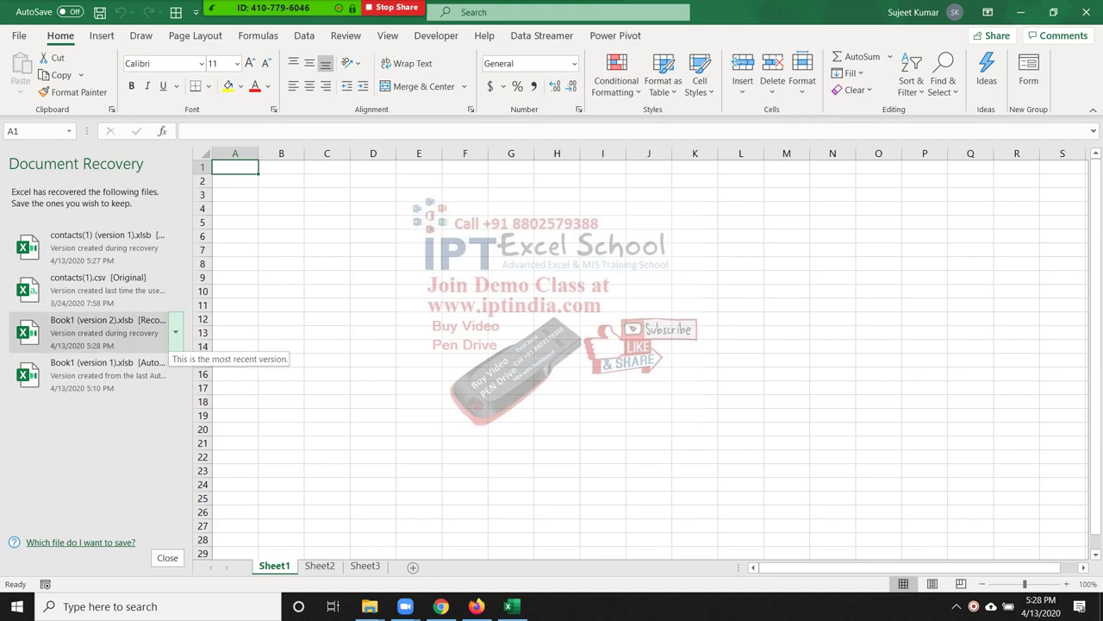
click(175, 332)
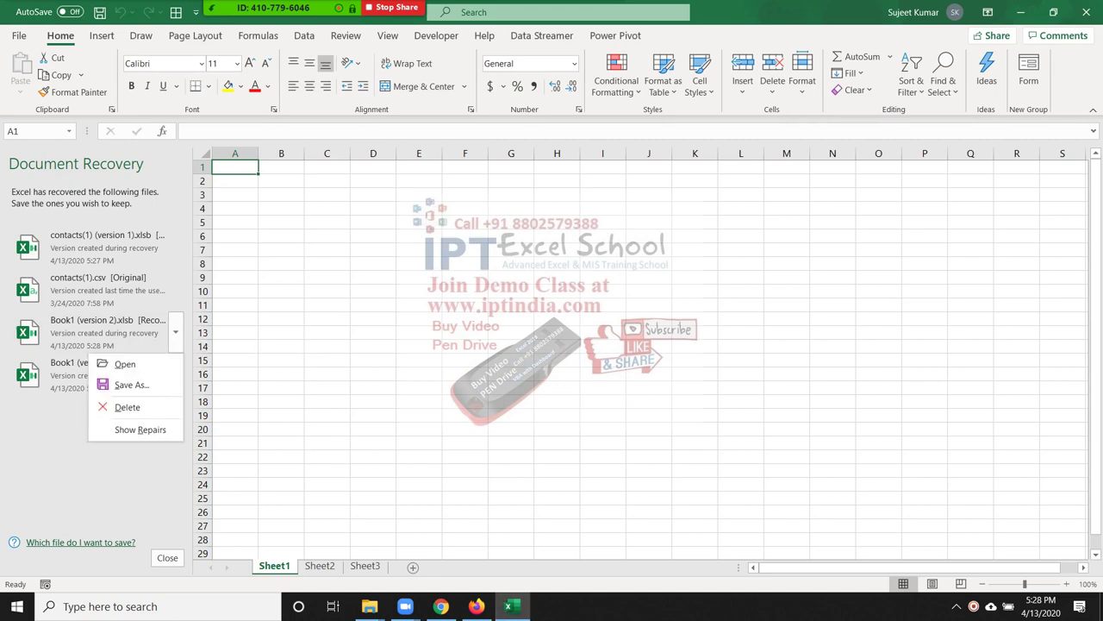
key(Escape)
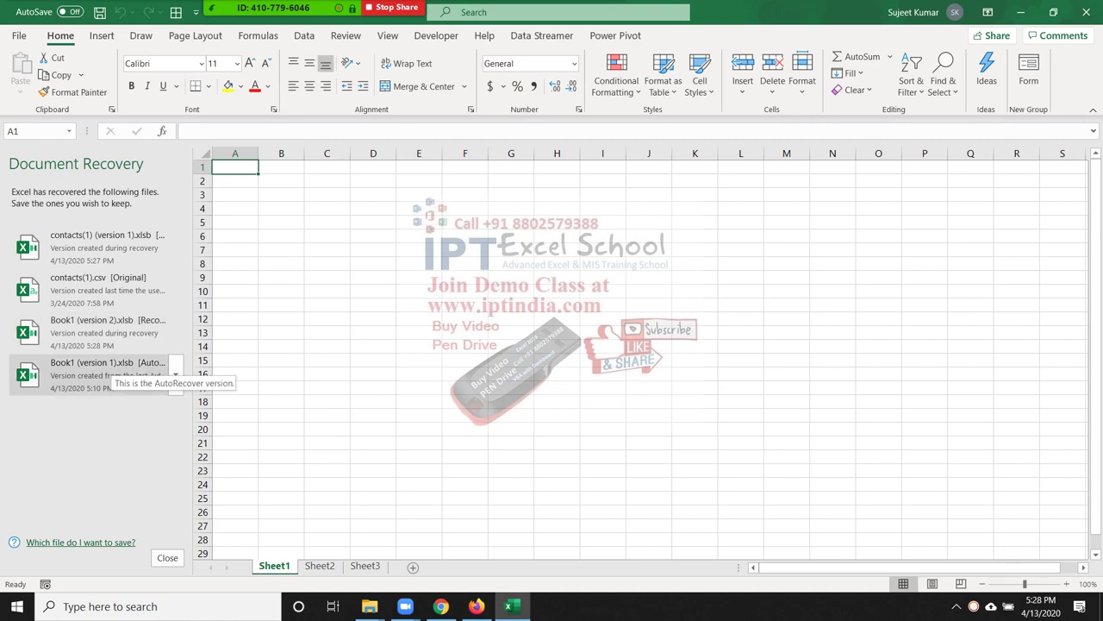
click(103, 372)
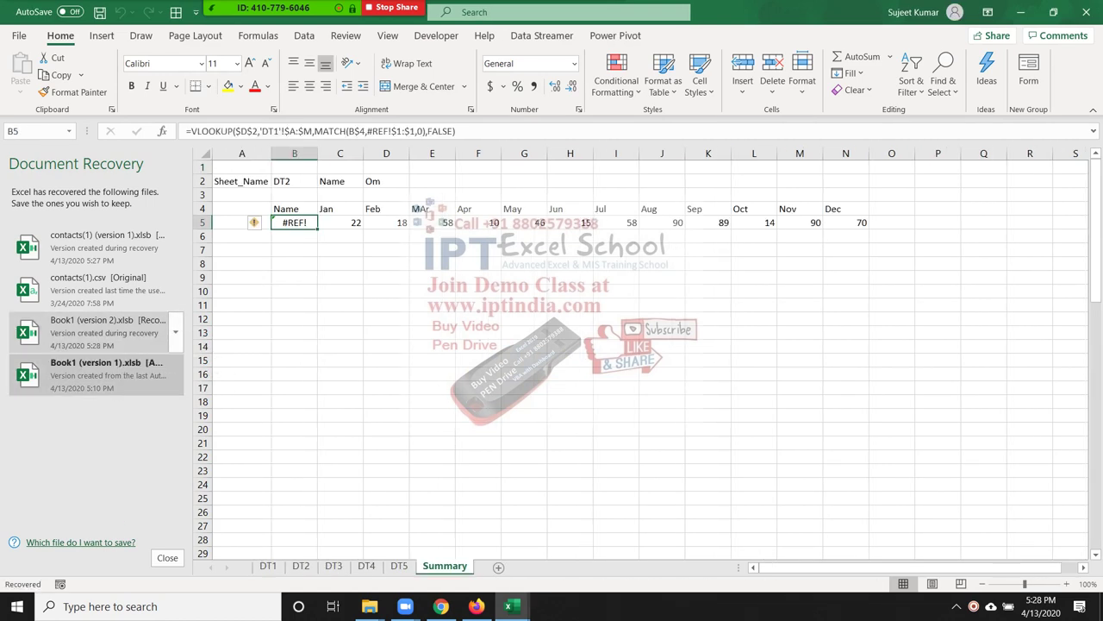
key(super+d)
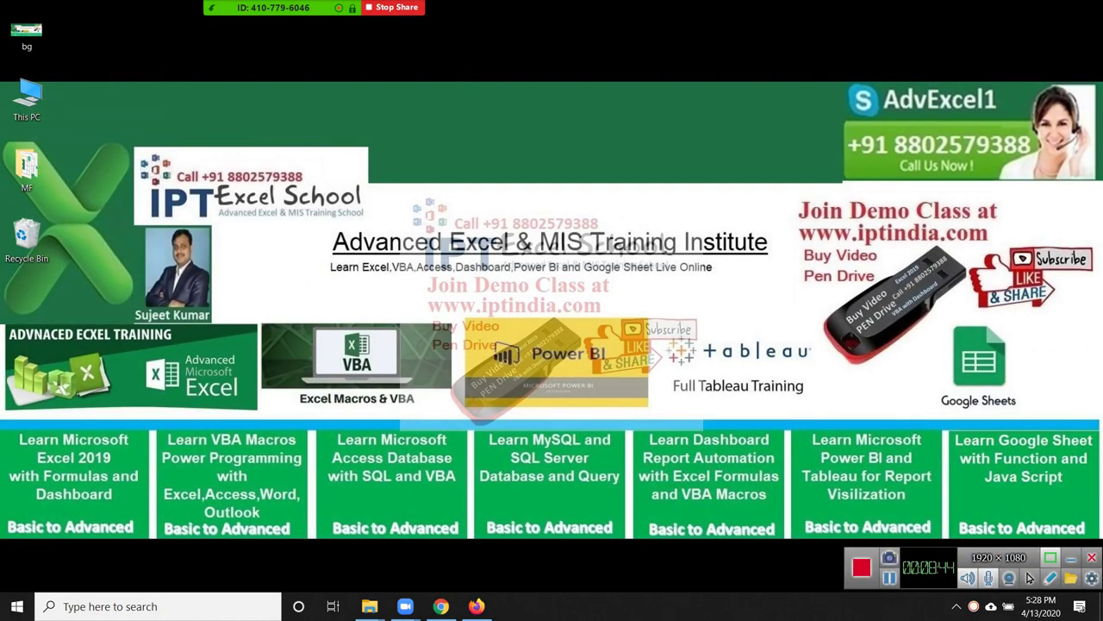
Relaunch Excel via Start search and view the Formulas tab's Calculation Options
key(super)
text(ex)
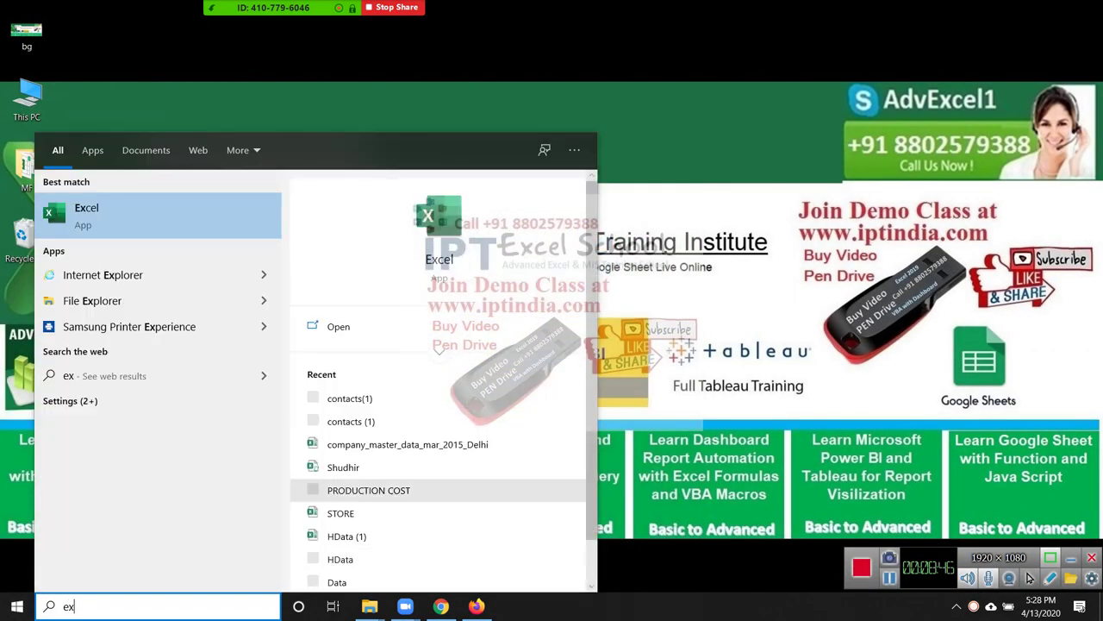
key(Return)
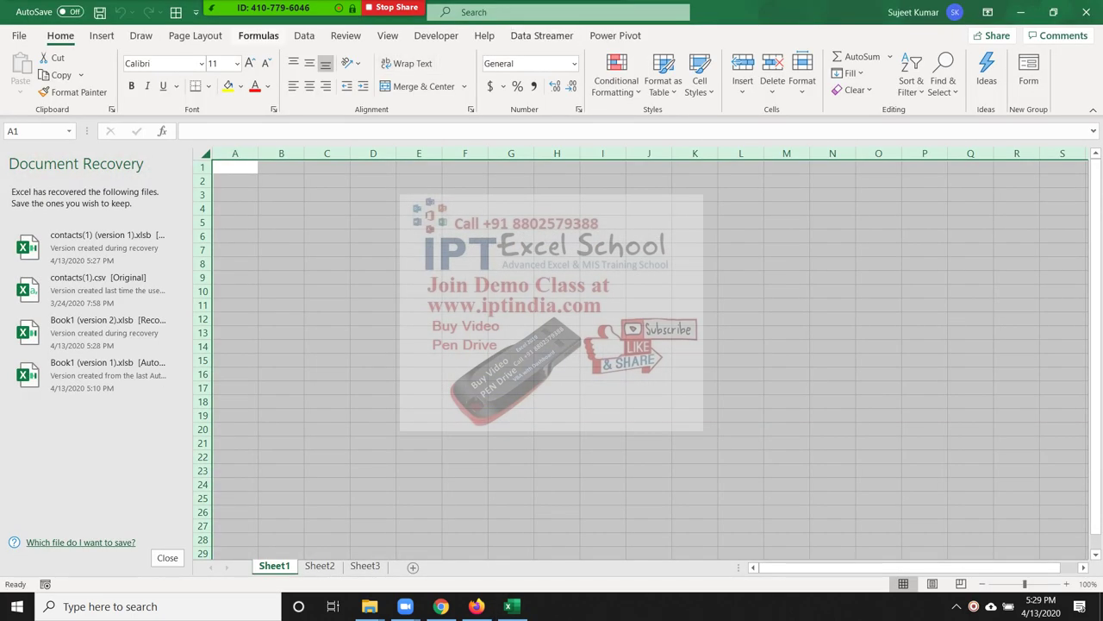
click(259, 35)
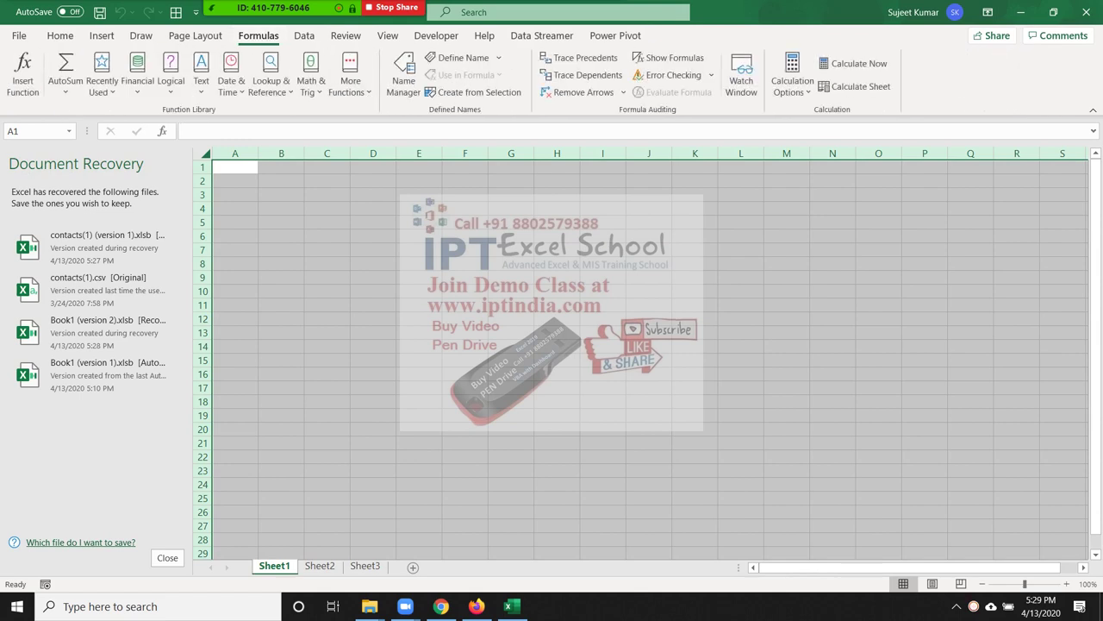
click(792, 81)
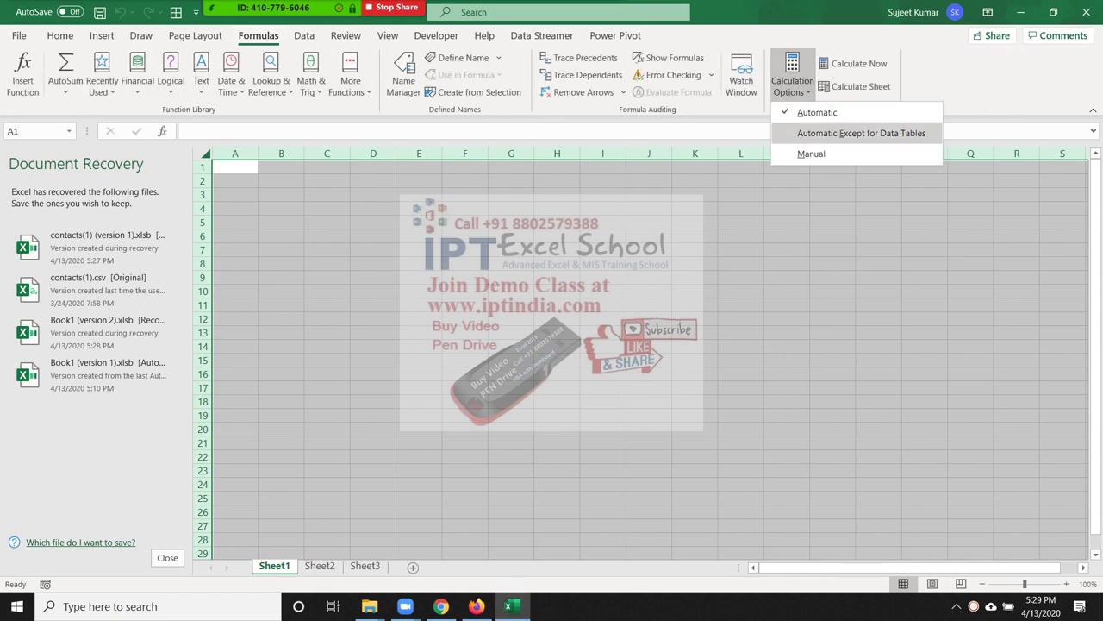
click(811, 153)
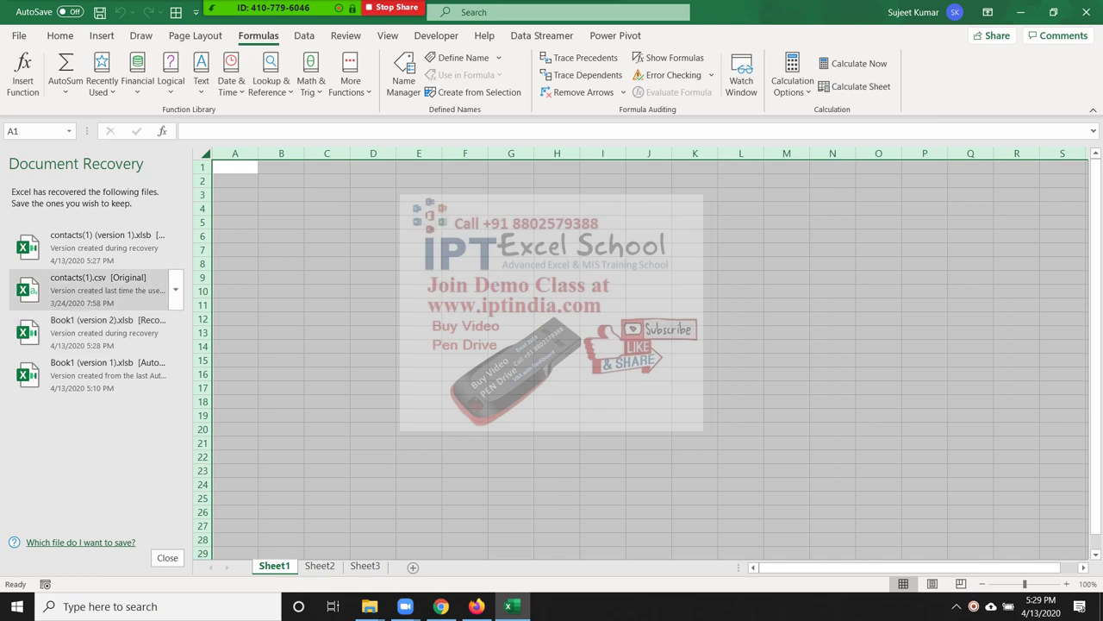
Open recovered Book1 version 1, then use Task Manager to deal with the unresponsive Excel
click(103, 332)
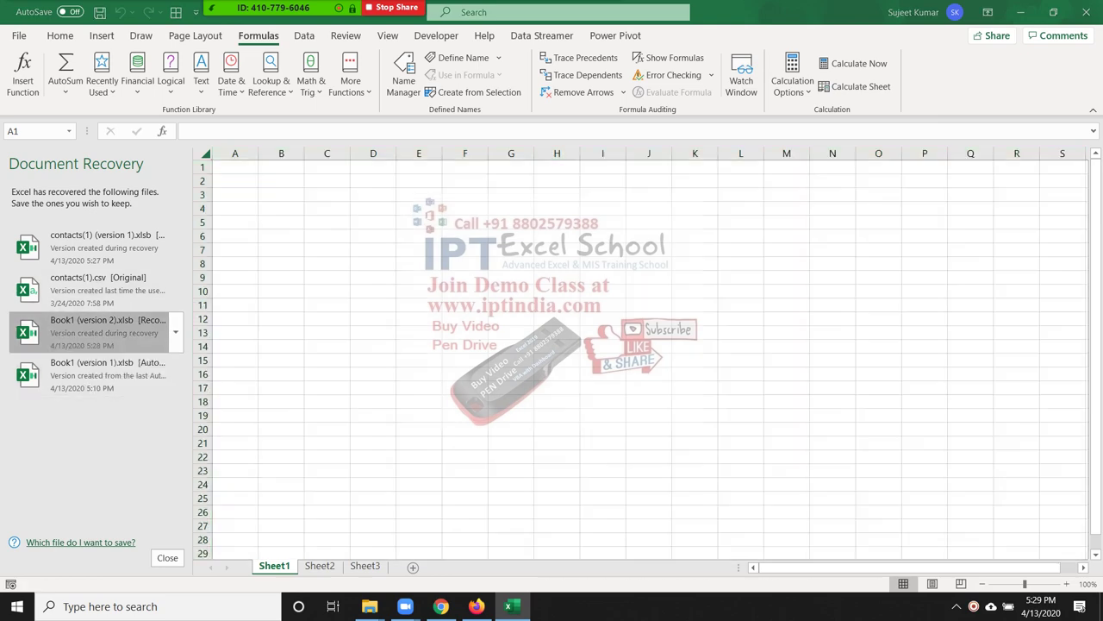
click(103, 371)
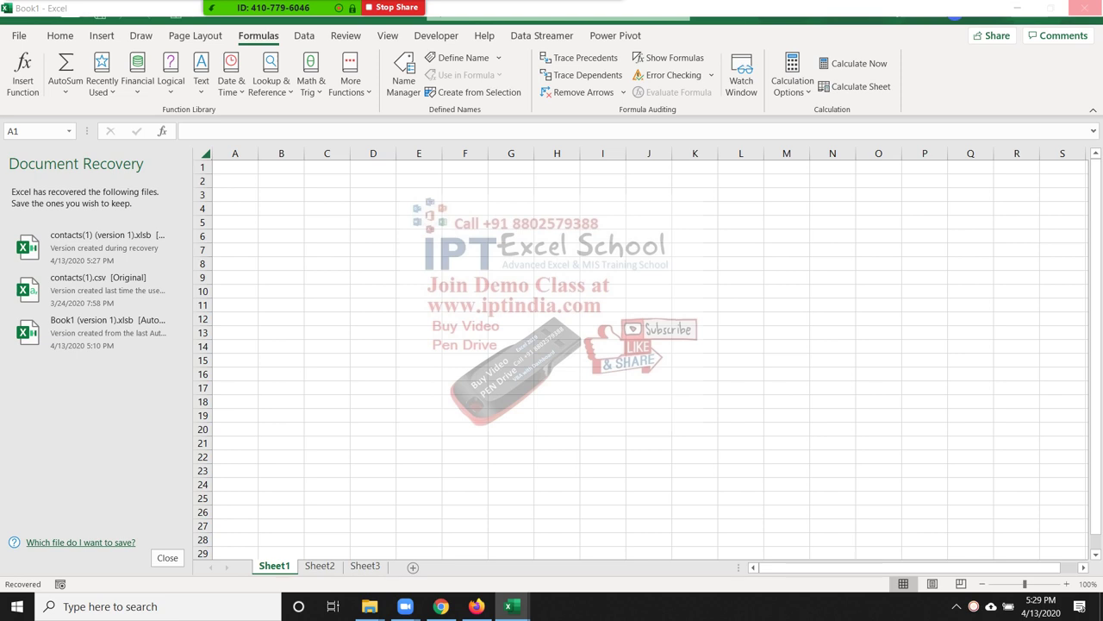
key(ctrl+shift+Escape)
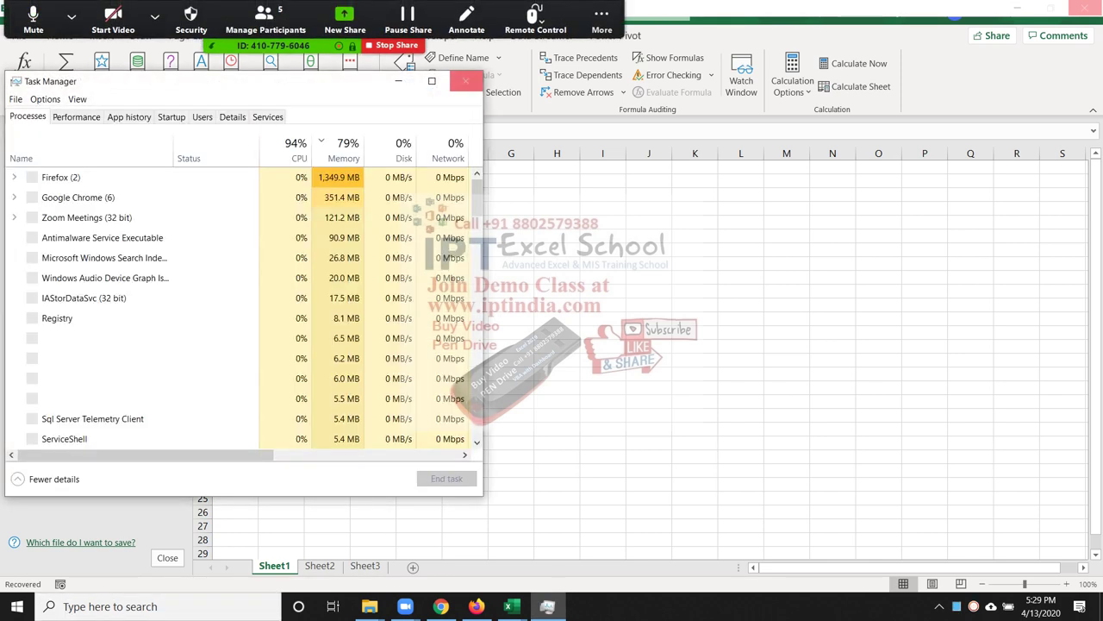
click(466, 81)
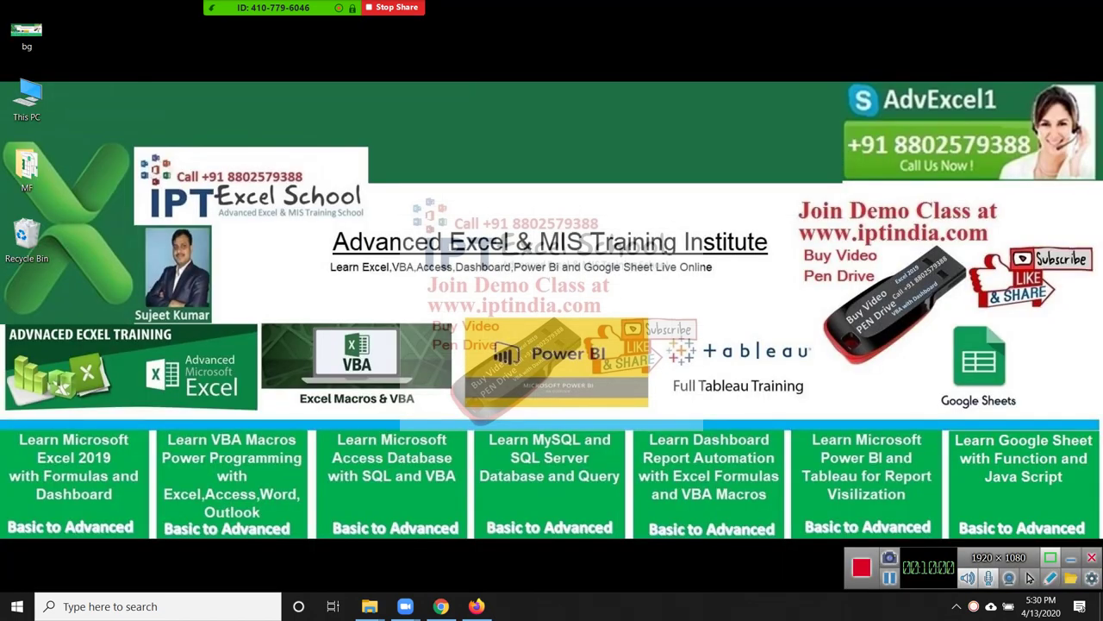
Launch Excel on a blank workbook and close Document Recovery, removing the recovered files
key(super)
text(e)
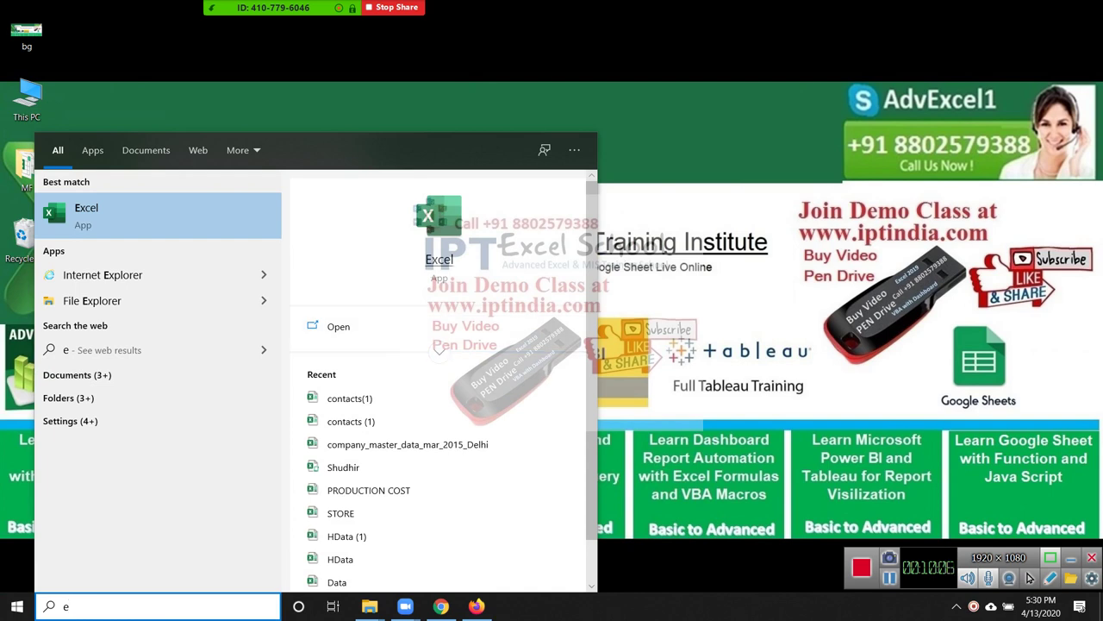
key(Return)
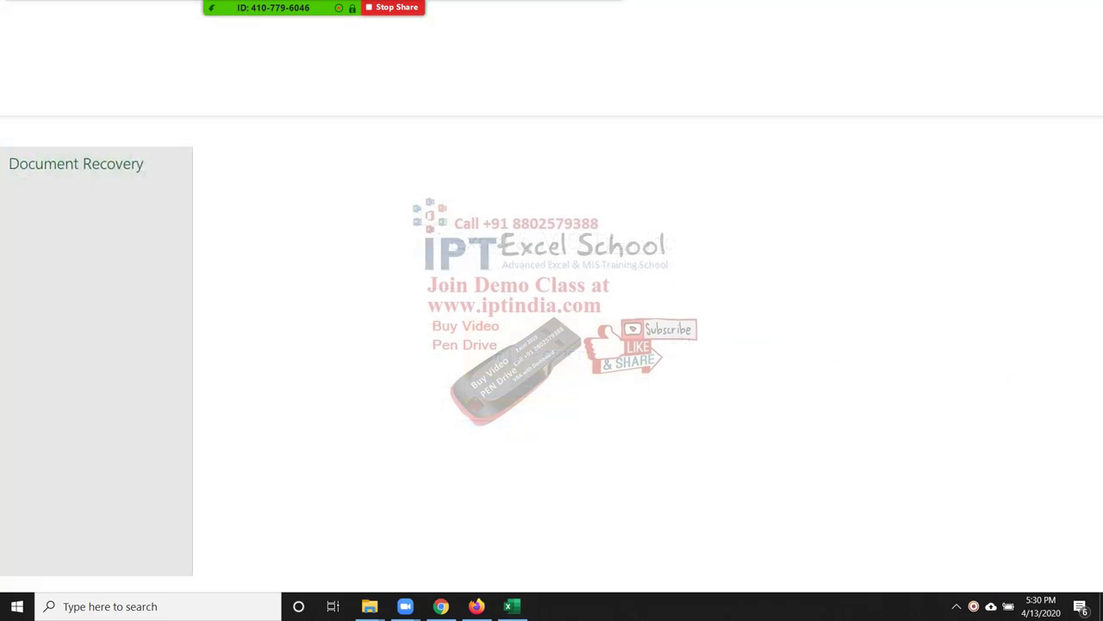
click(281, 236)
click(327, 373)
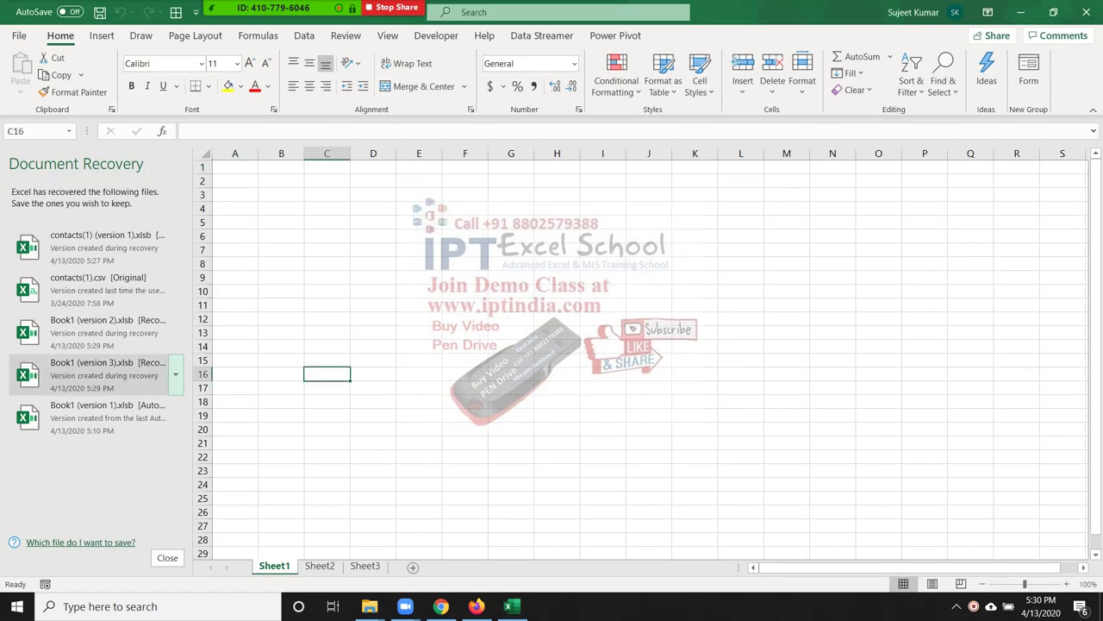
click(168, 558)
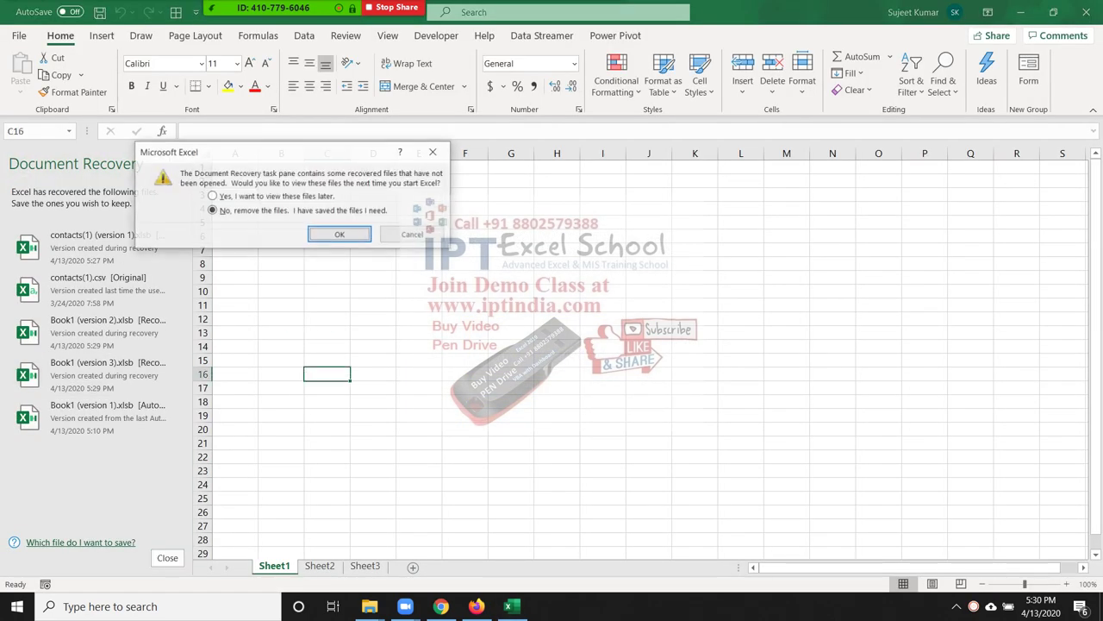
click(338, 234)
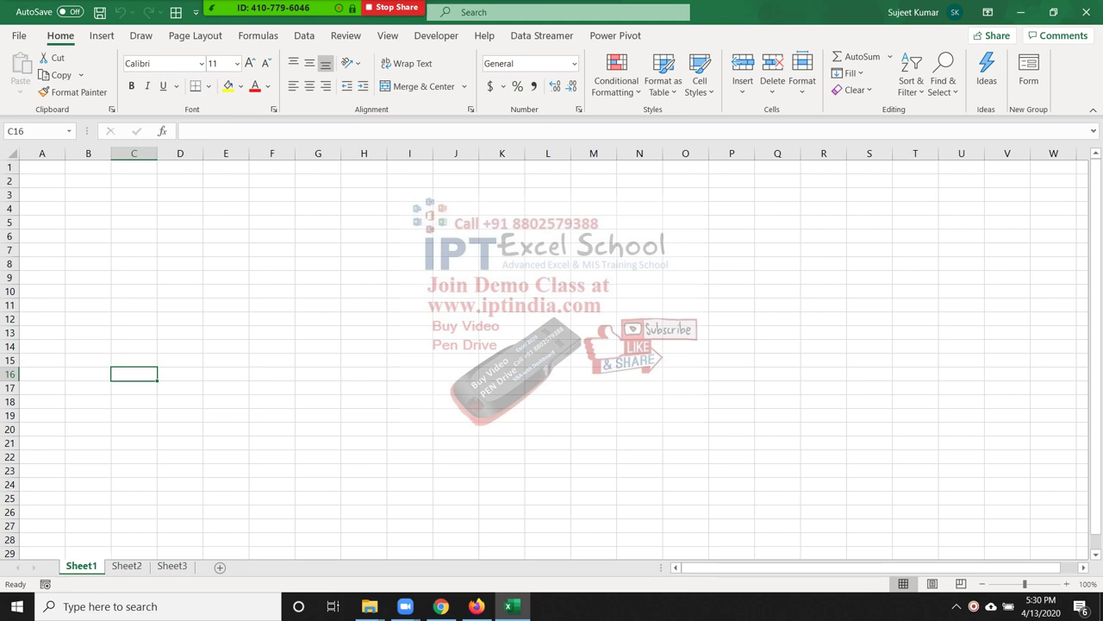
Rename Sheet1, Sheet2 and Sheet3 to D1, D2 and D3
double_click(81, 566)
key(BackSpace)
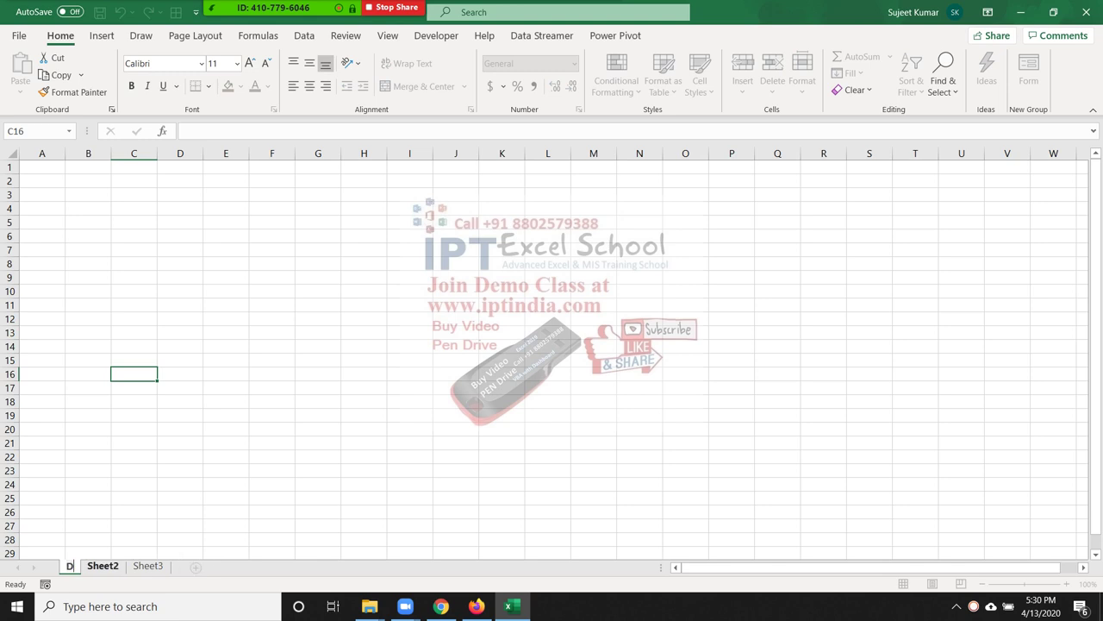
text(D1)
key(Return)
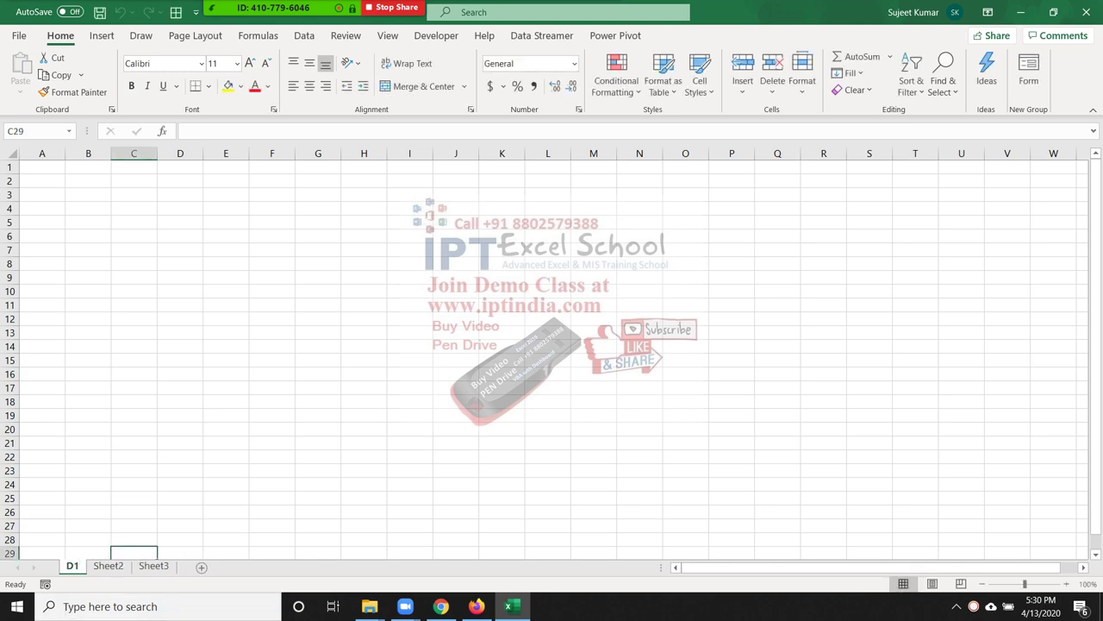
click(109, 565)
double_click(109, 565)
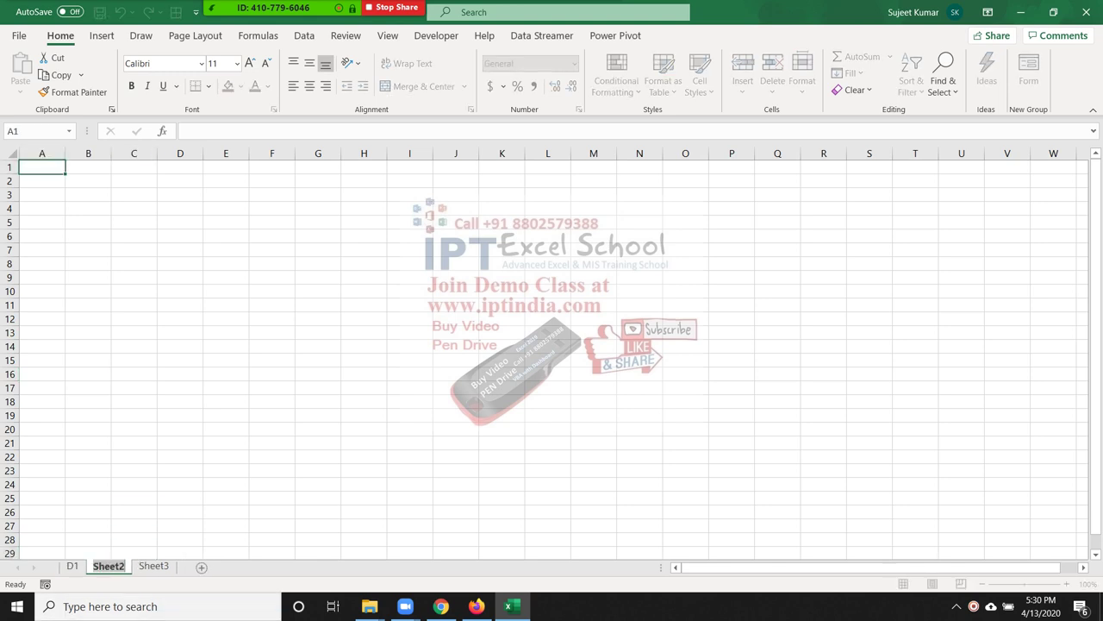
key(BackSpace)
text(D2)
click(136, 566)
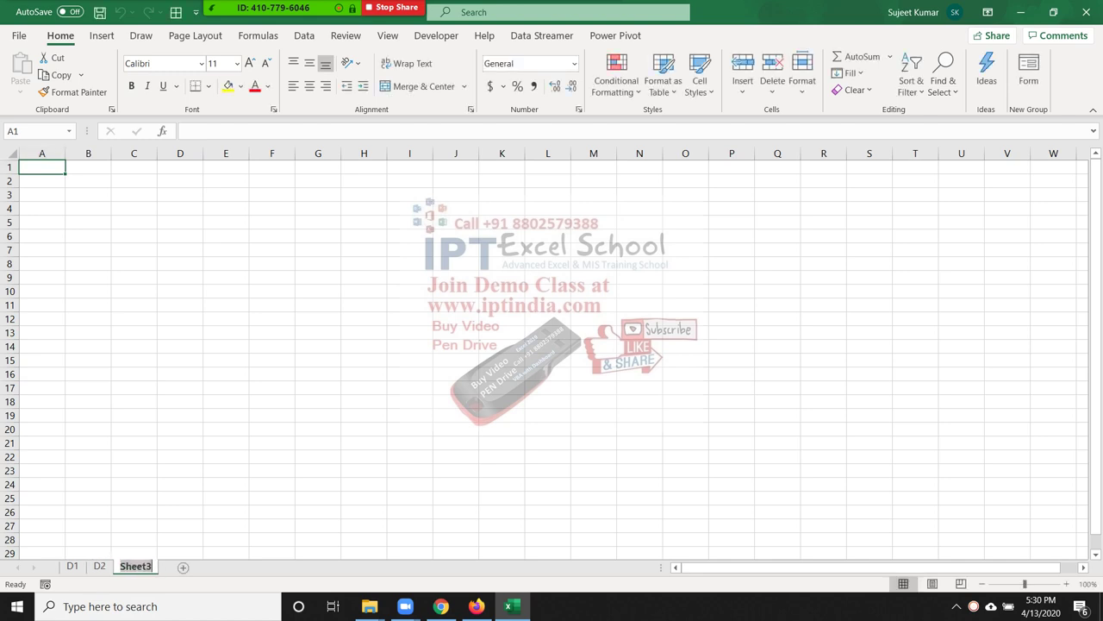
double_click(135, 566)
text(D3)
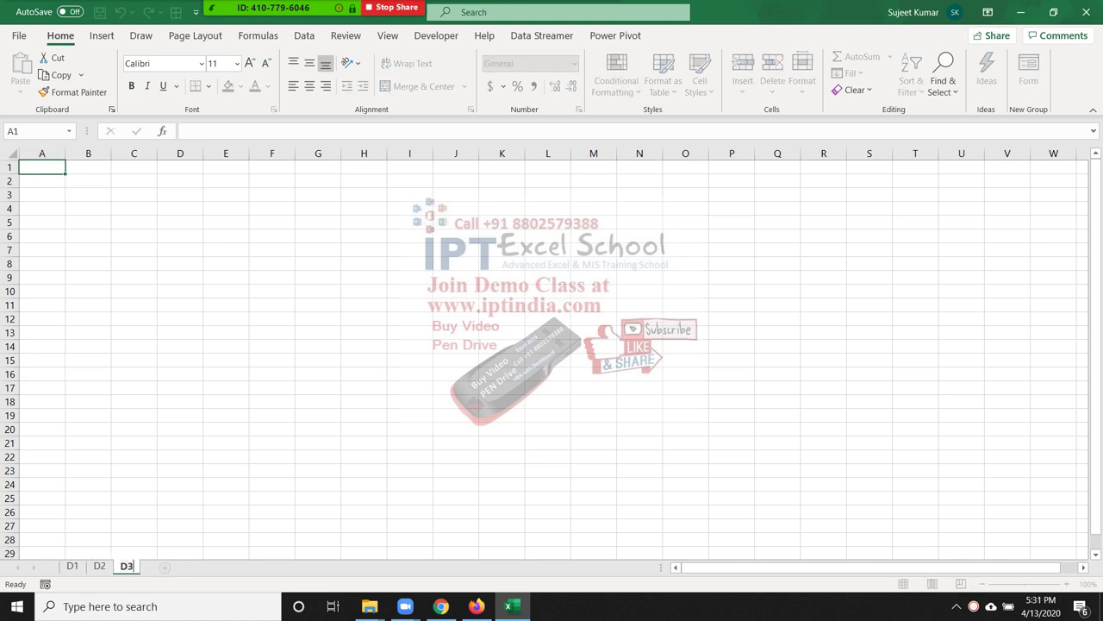
click(134, 525)
Add two new worksheets and name them D4 and D5
click(165, 566)
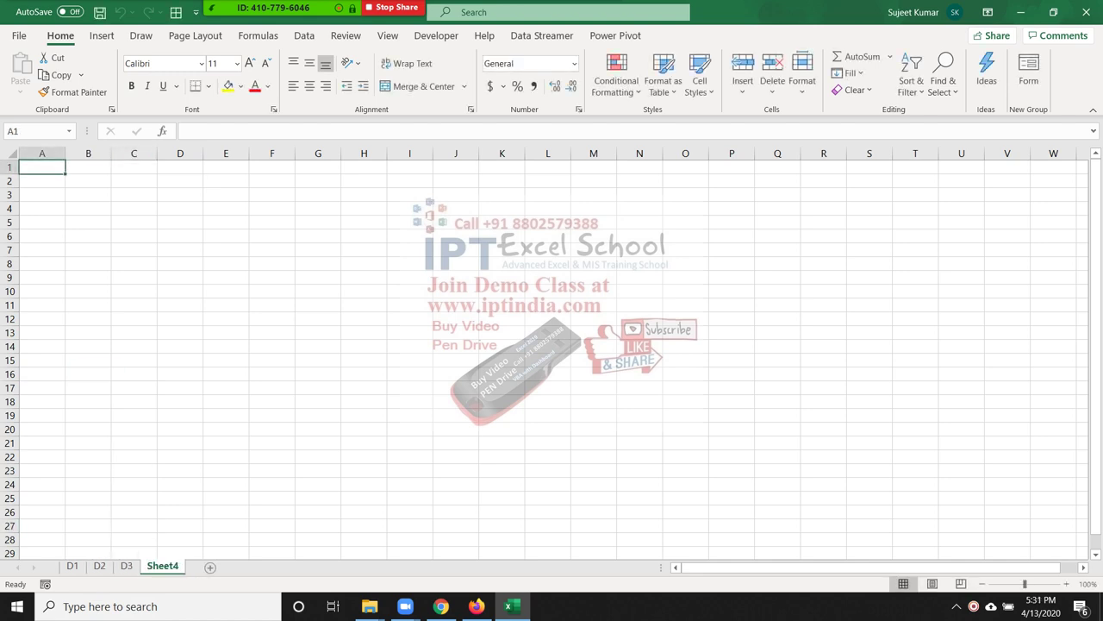
double_click(162, 565)
text(D)
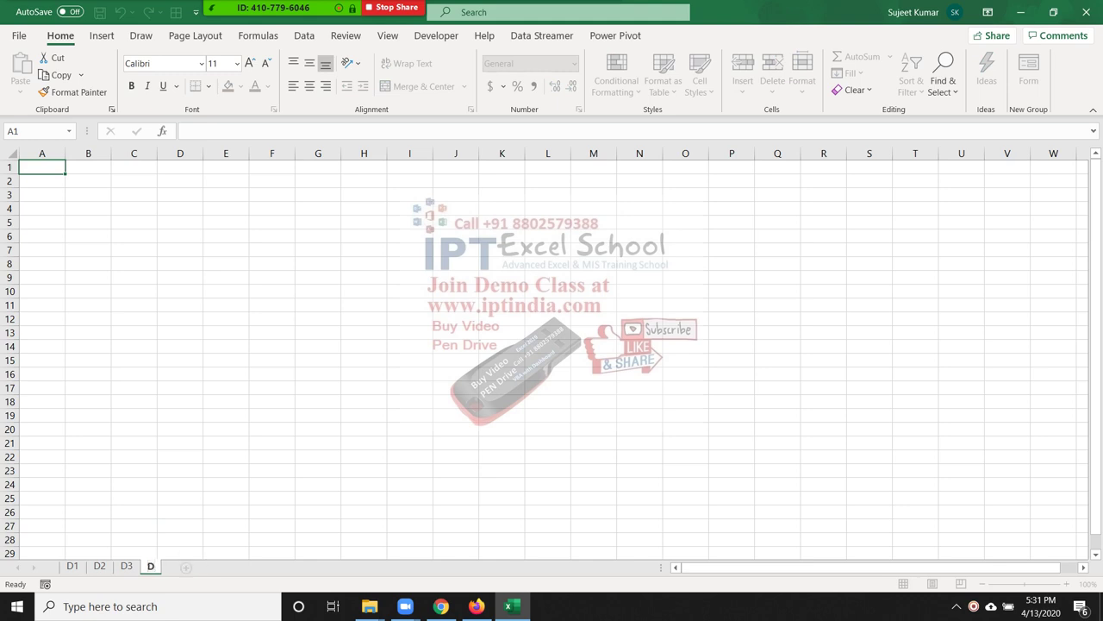
text(4)
click(180, 525)
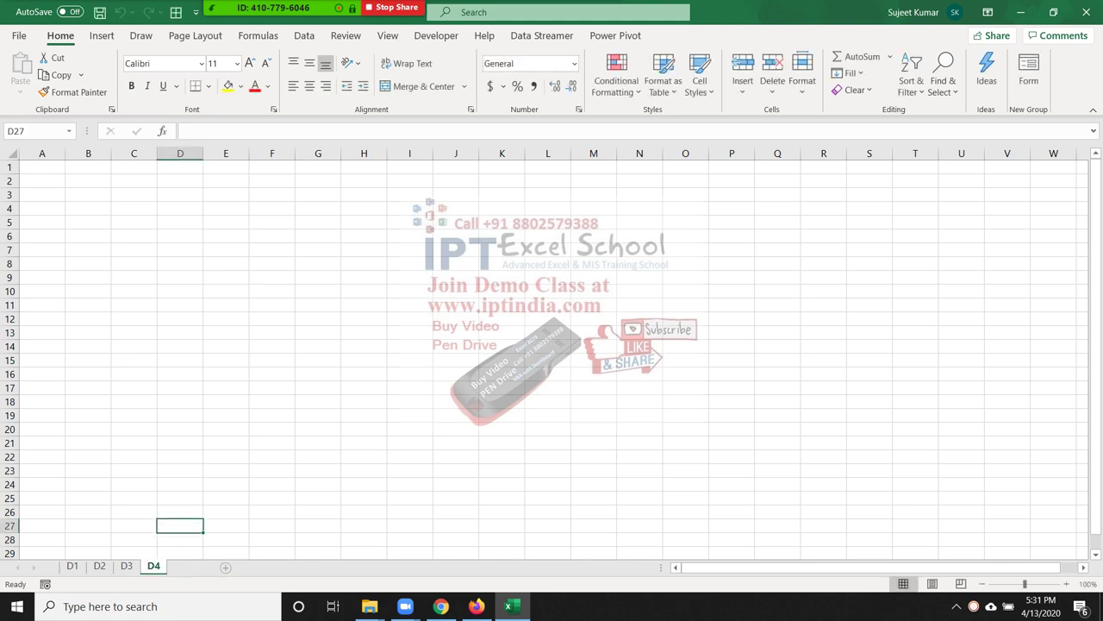
click(225, 566)
double_click(189, 566)
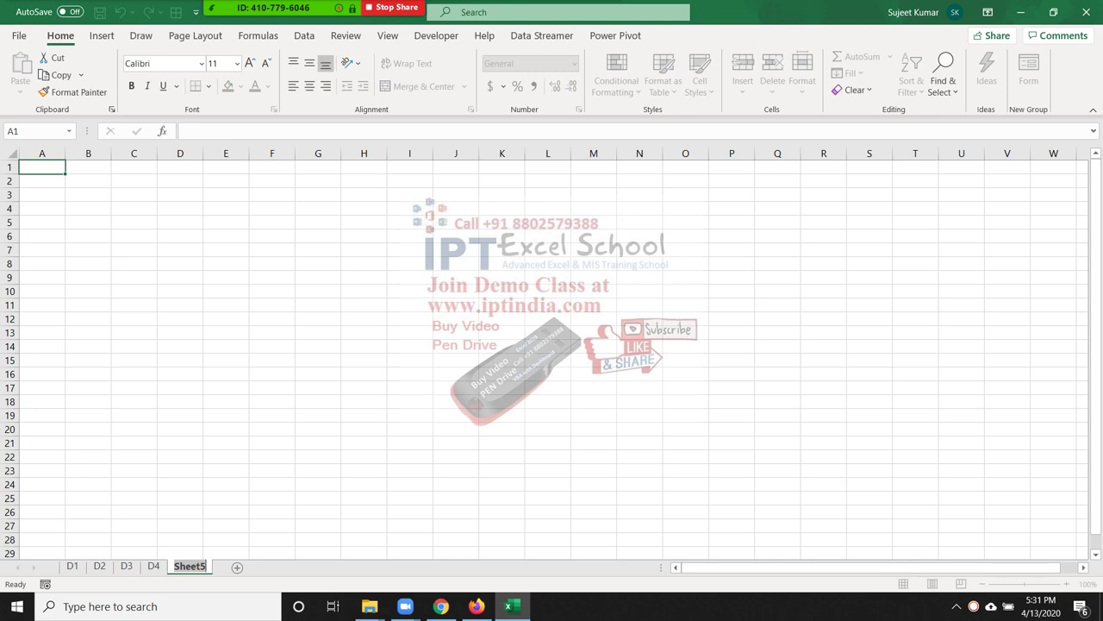
text(D5)
Confirm the D5 name, then on D1 enter Name in A1 and Jan–Dec headings across B1:M1
key(Return)
key(ctrl+Page_Up)
key(ctrl+Page_Up)
key(ctrl+Page_Up)
key(ctrl+Page_Up)
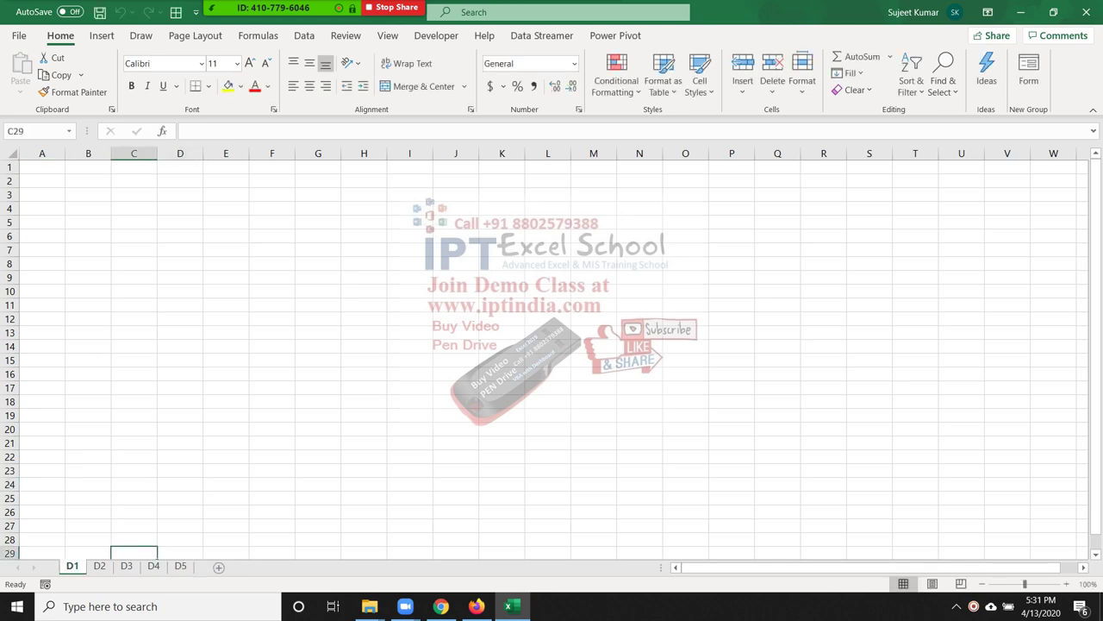
key(ctrl+Home)
text(Nam)
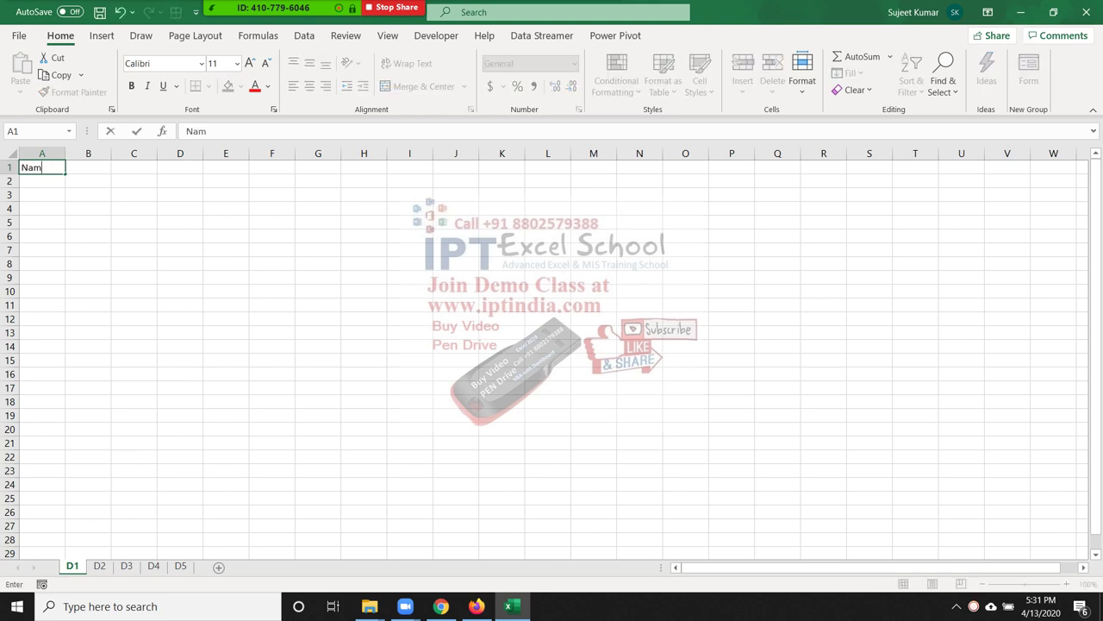
text(e)
key(Tab)
text(JAN)
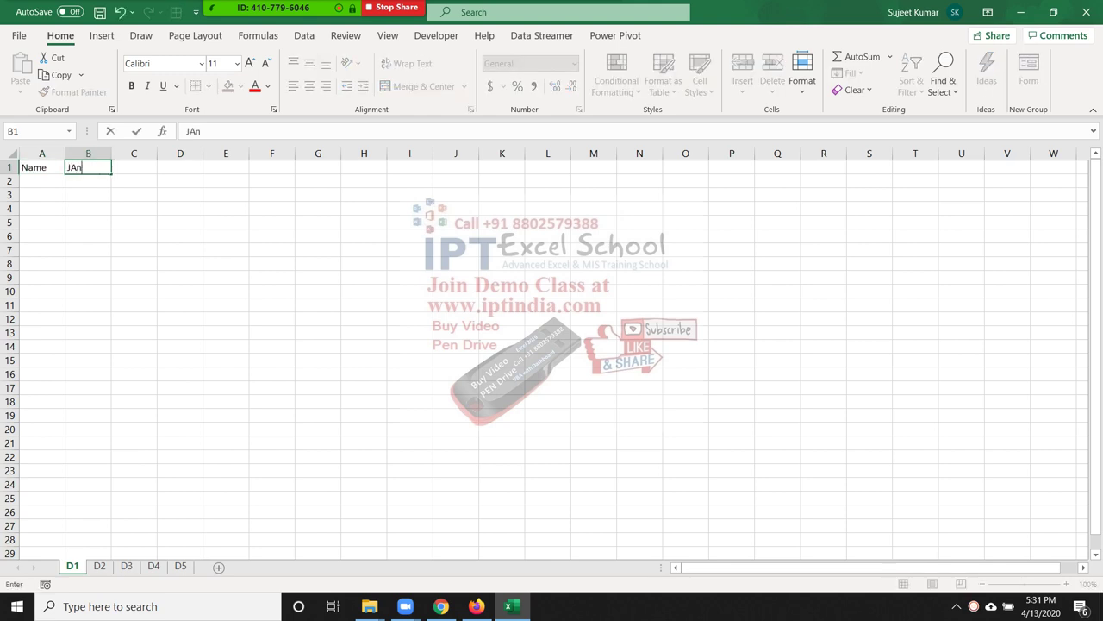
key(BackSpace)
key(BackSpace)
text(an)
key(Return)
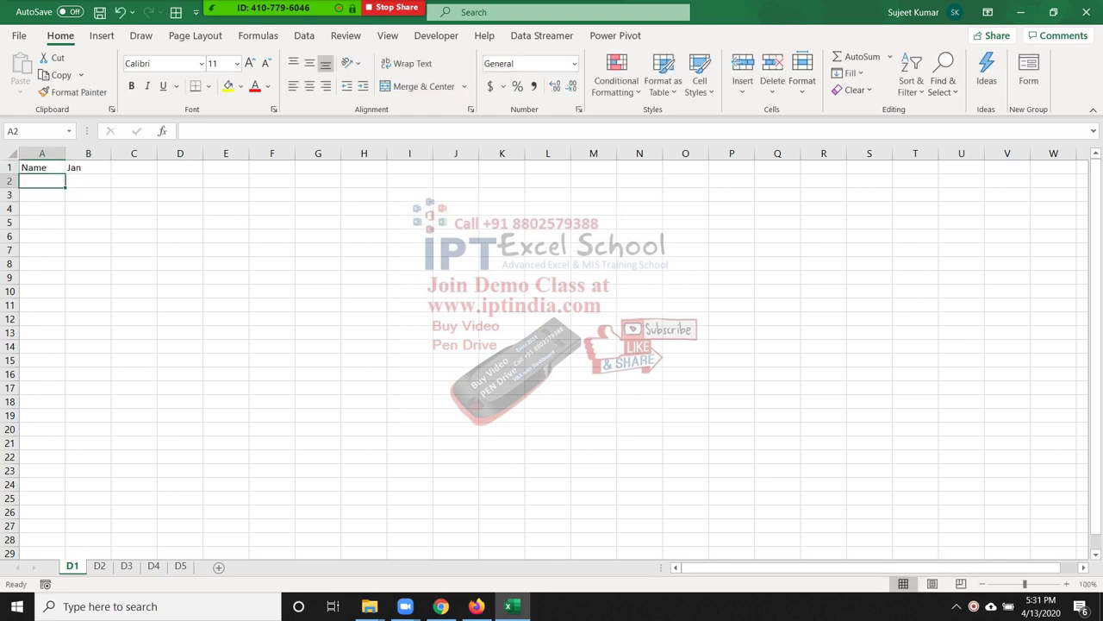
click(87, 167)
drag(111, 173, 618, 173)
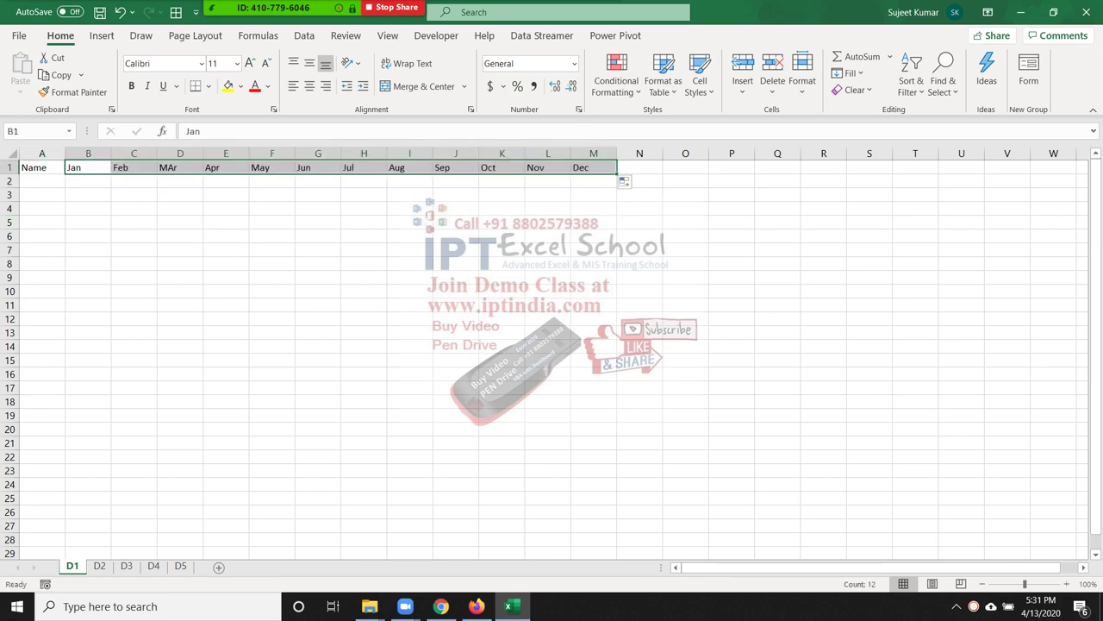
click(41, 181)
Enter Puja in A2 and fill the repeating name list down column A
text(Pu)
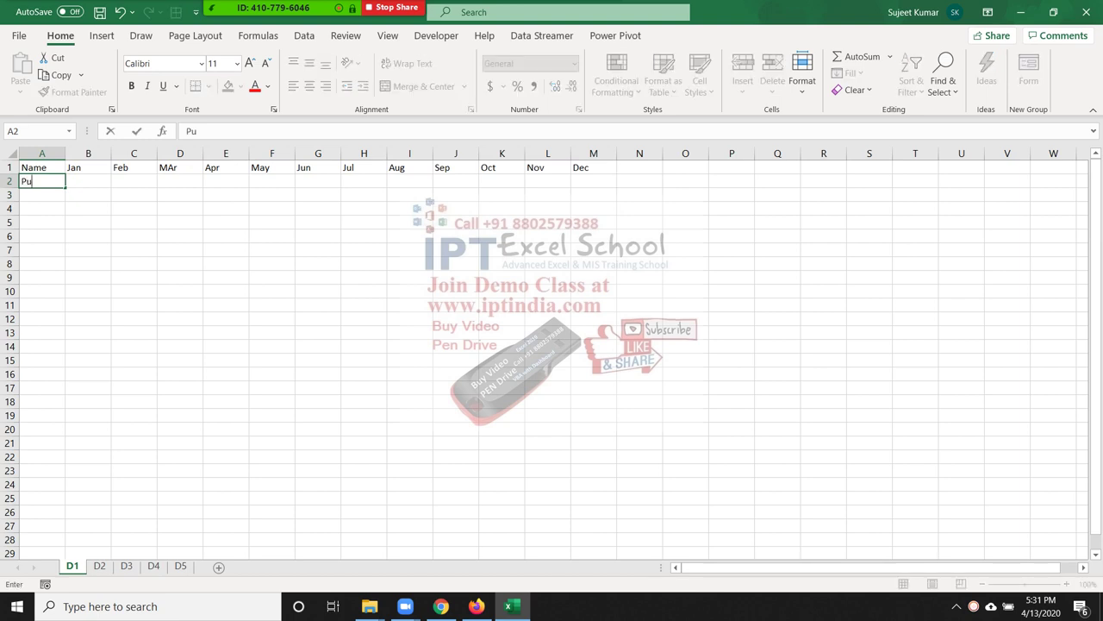
text(ja)
key(Return)
click(42, 181)
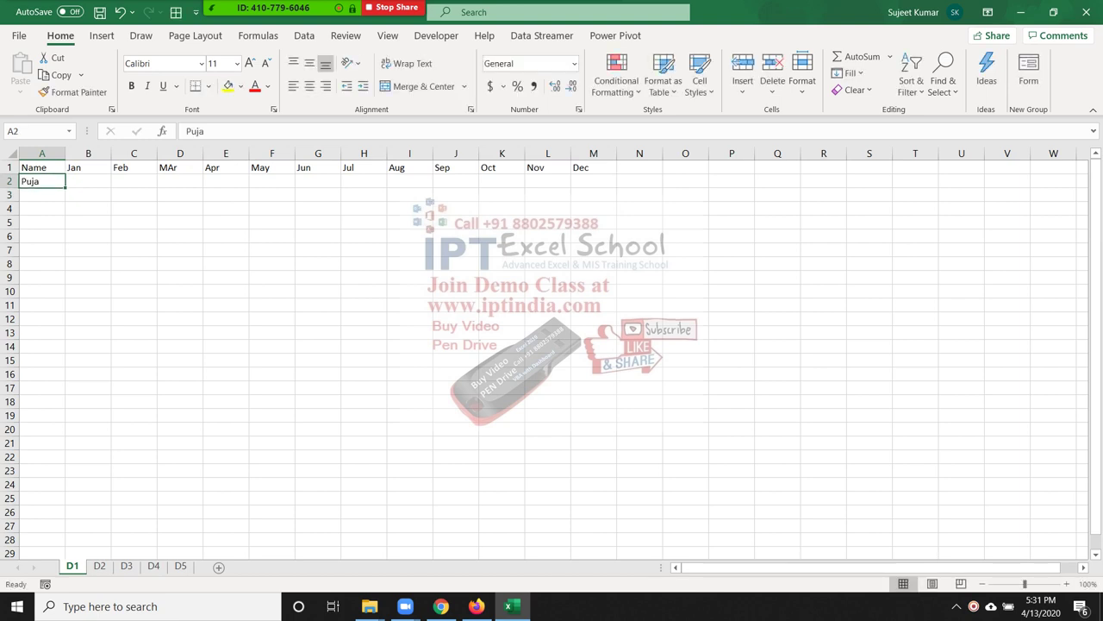
drag(65, 187, 52, 532)
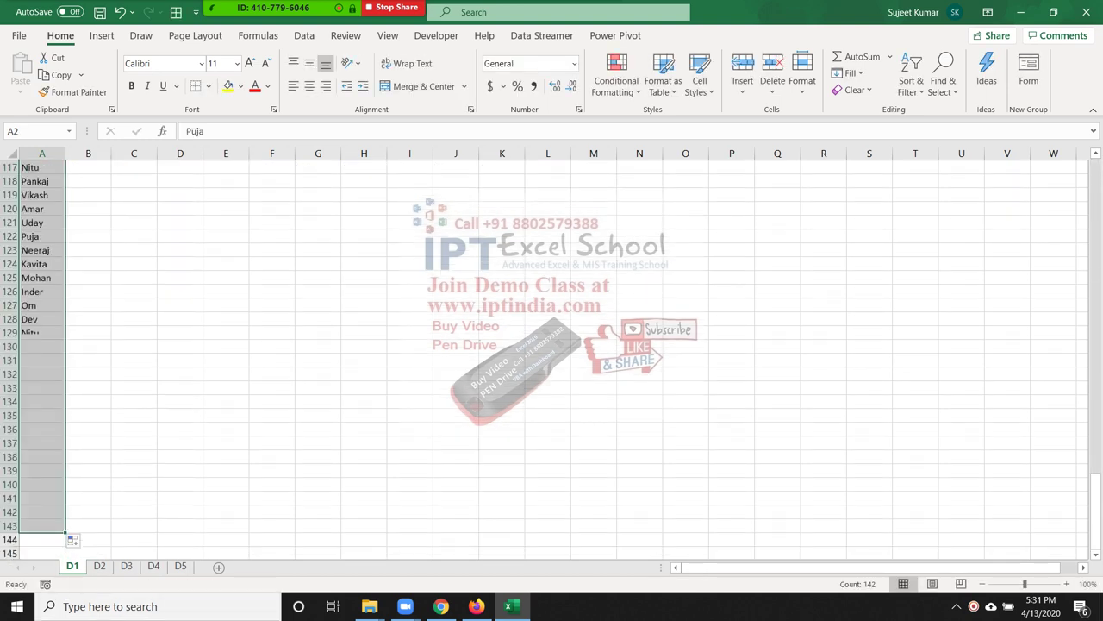
Enter =RANDBETWEEN(10,90) in B2 for Puja's January value
key(ctrl+Home)
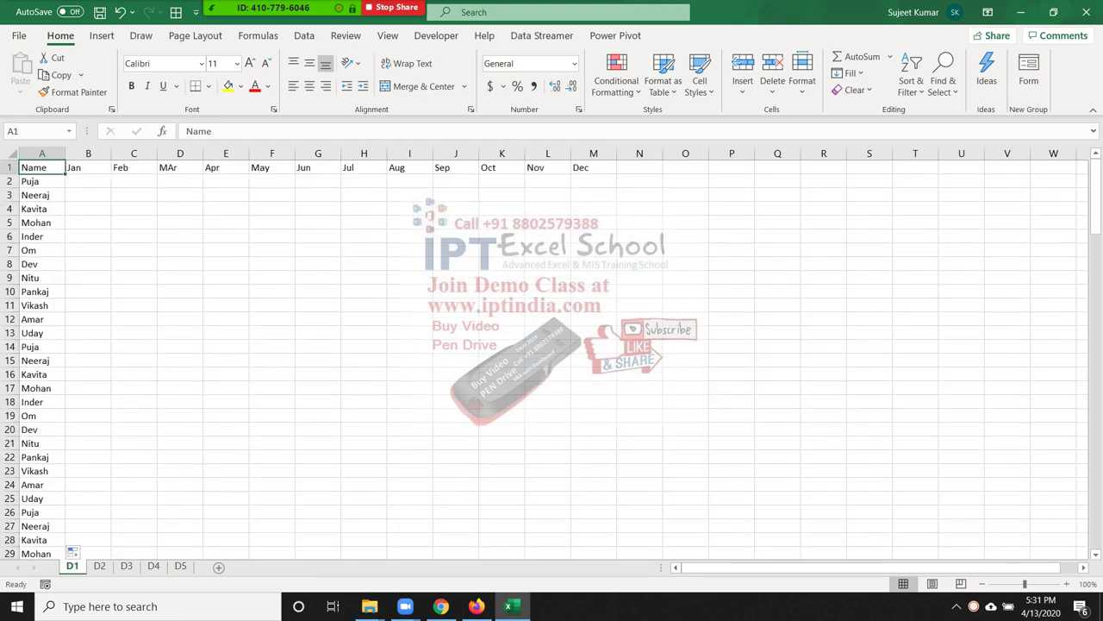
click(88, 167)
click(88, 181)
text(=ra)
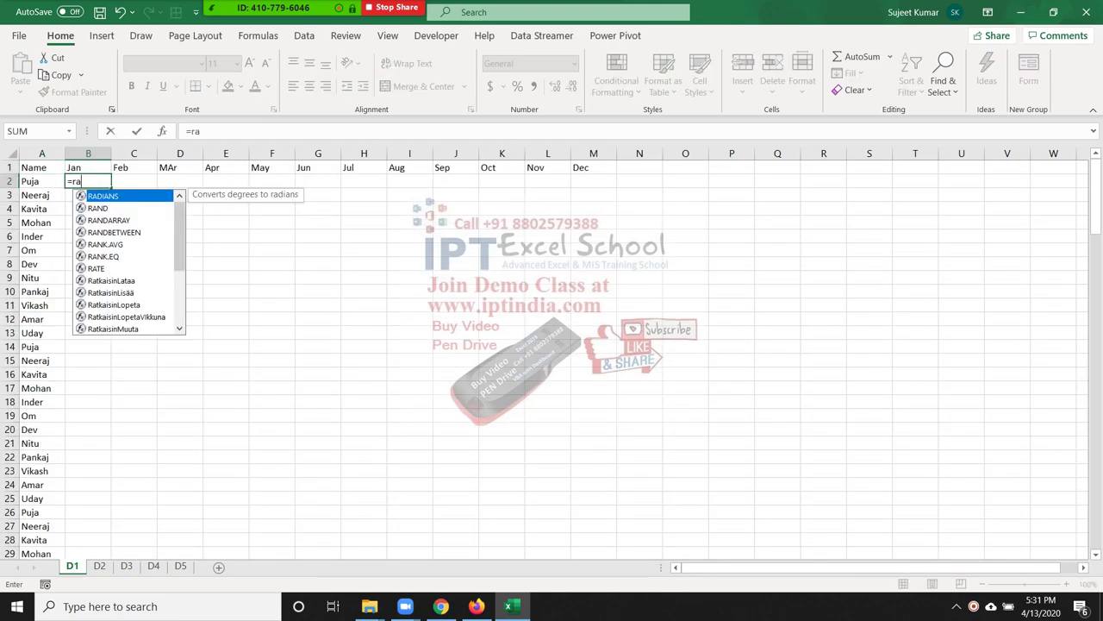
key(Down)
key(Down)
key(Down)
key(Tab)
text(10)
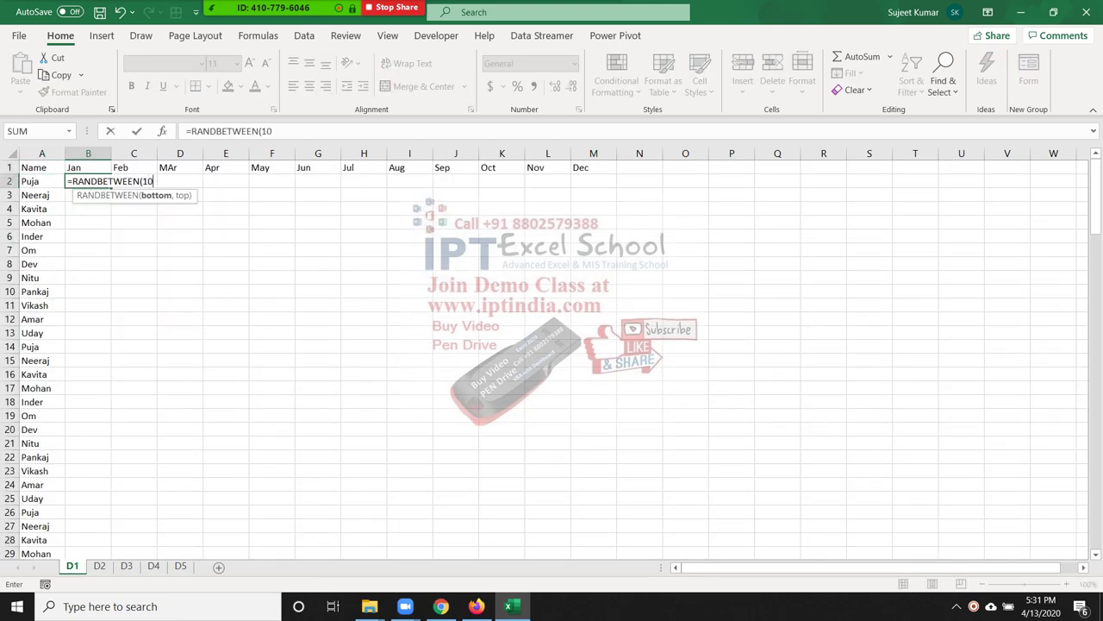
text(,90)
key(Return)
Fill the formula across B2:M2 and select the data columns from row 143 up to row 2
key(Up)
key(Up)
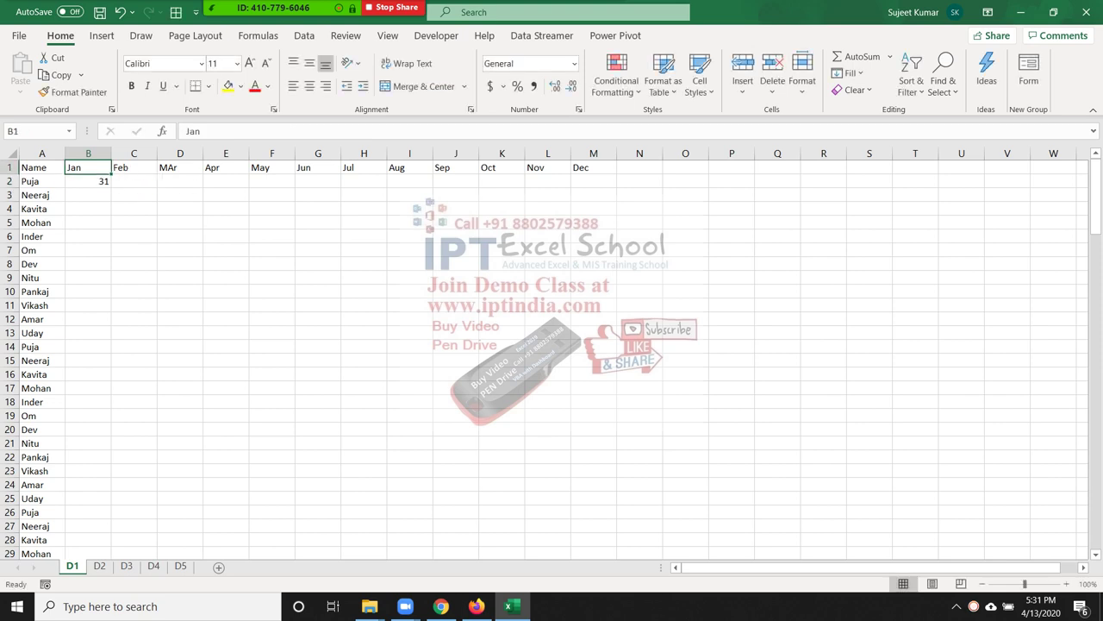
key(ctrl+Right)
key(Down)
key(ctrl+shift+Left)
key(ctrl+r)
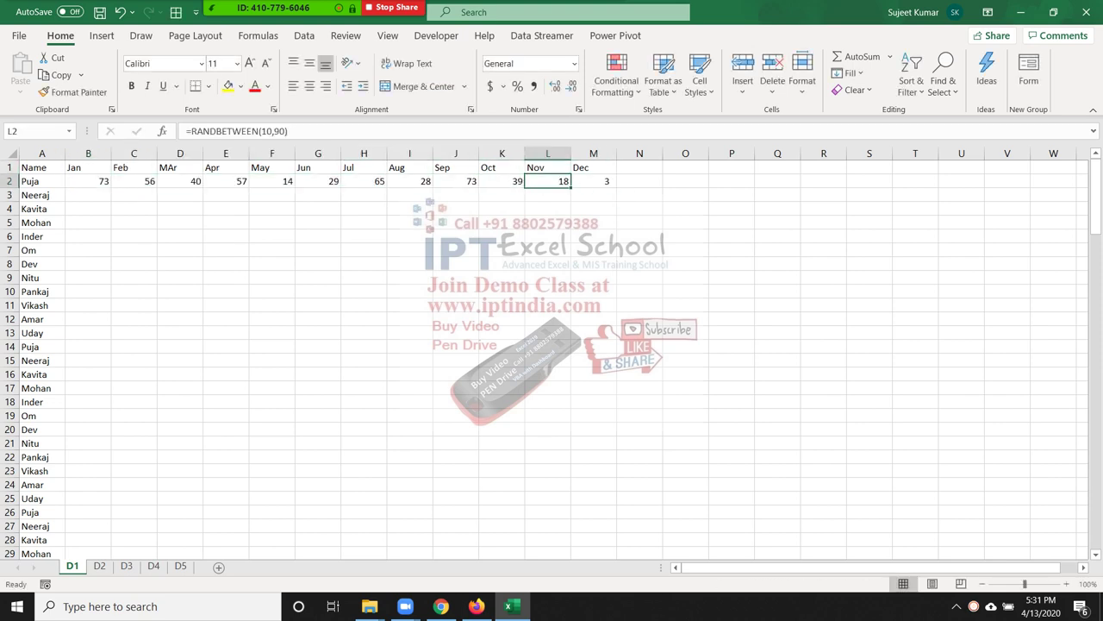
key(Home)
key(ctrl+Down)
key(Right)
key(ctrl+shift+Up)
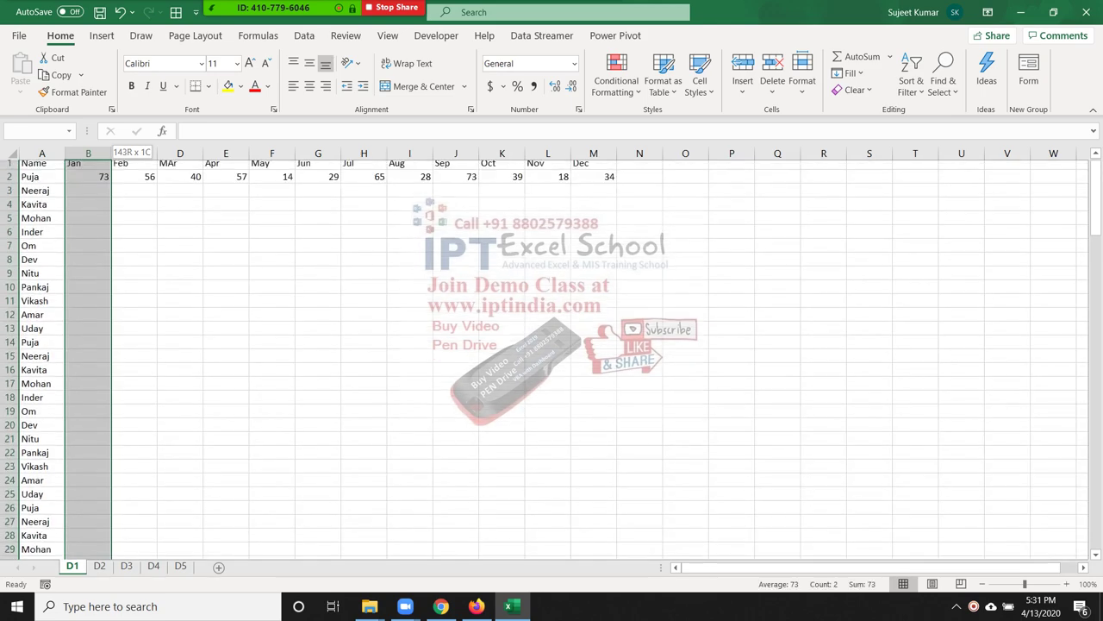
Fill row 2's random 10–90 formula down across B2:M143 on D1
key(shift+Right)
key(shift+Right)
key(shift+Right)
key(shift+Right)
key(shift+Left)
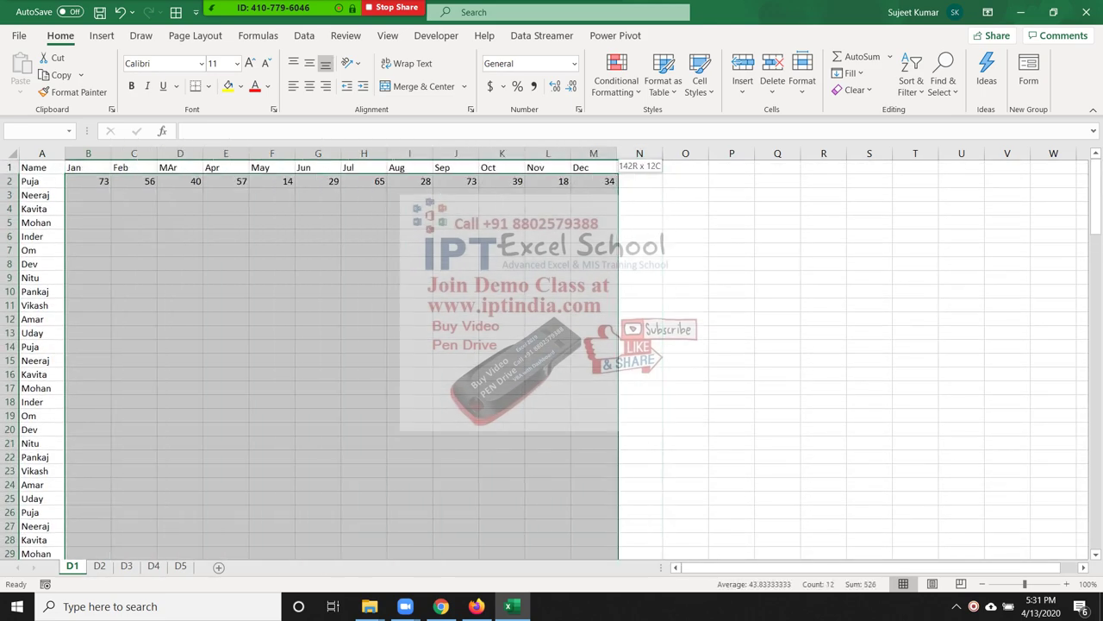
key(ctrl+d)
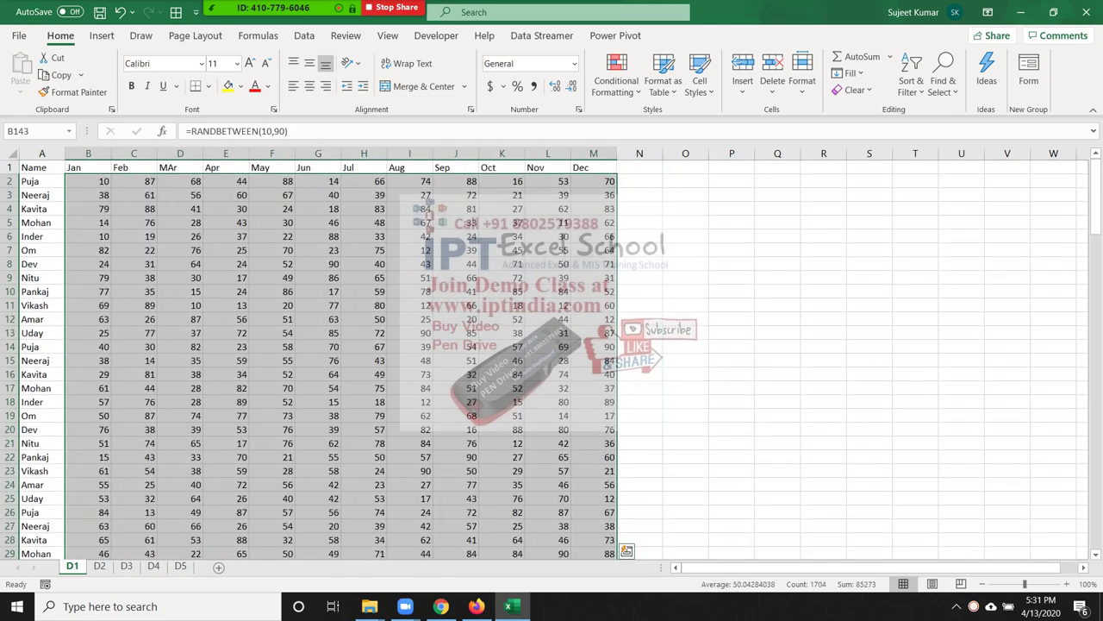
Copy D1's table A1:M143 and paste it into grouped sheets D2–D5
key(ctrl+Home)
key(ctrl+shift+Right)
key(ctrl+shift+Down)
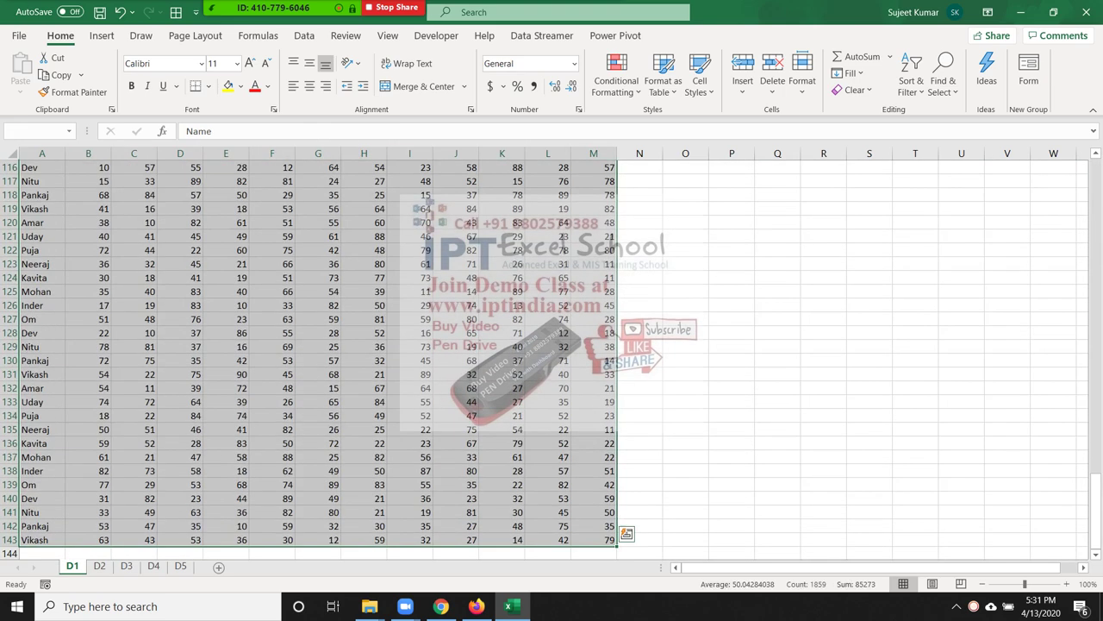
key(ctrl+c)
key(ctrl+q)
key(ctrl+Page_Down)
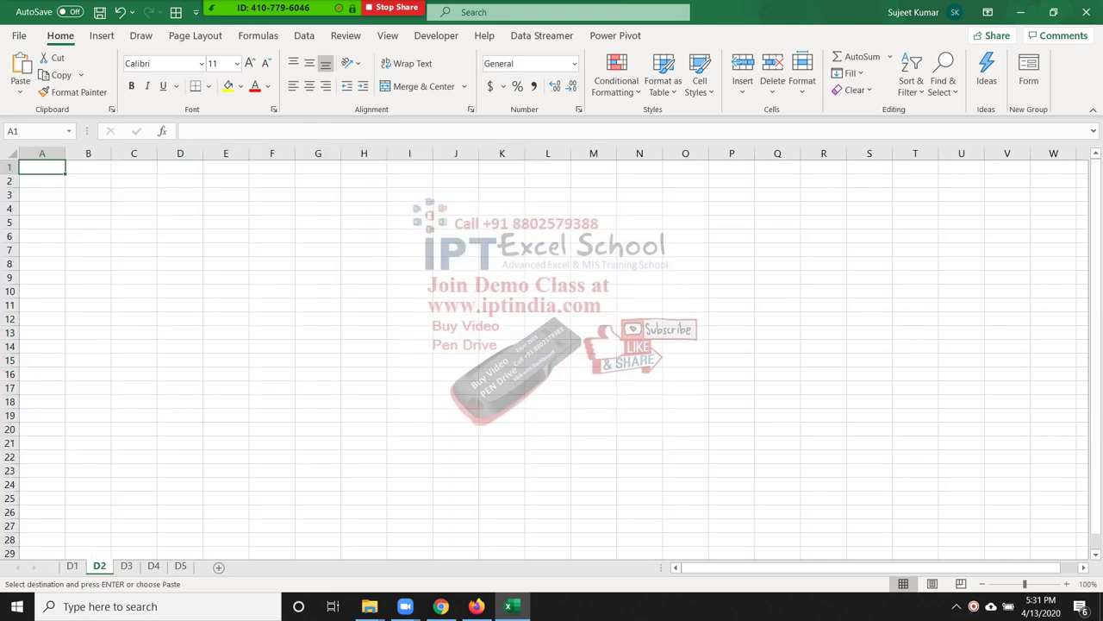
key(ctrl+shift+Page_Down)
key(ctrl+shift+Page_Down)
key(ctrl+shift+Page_Down)
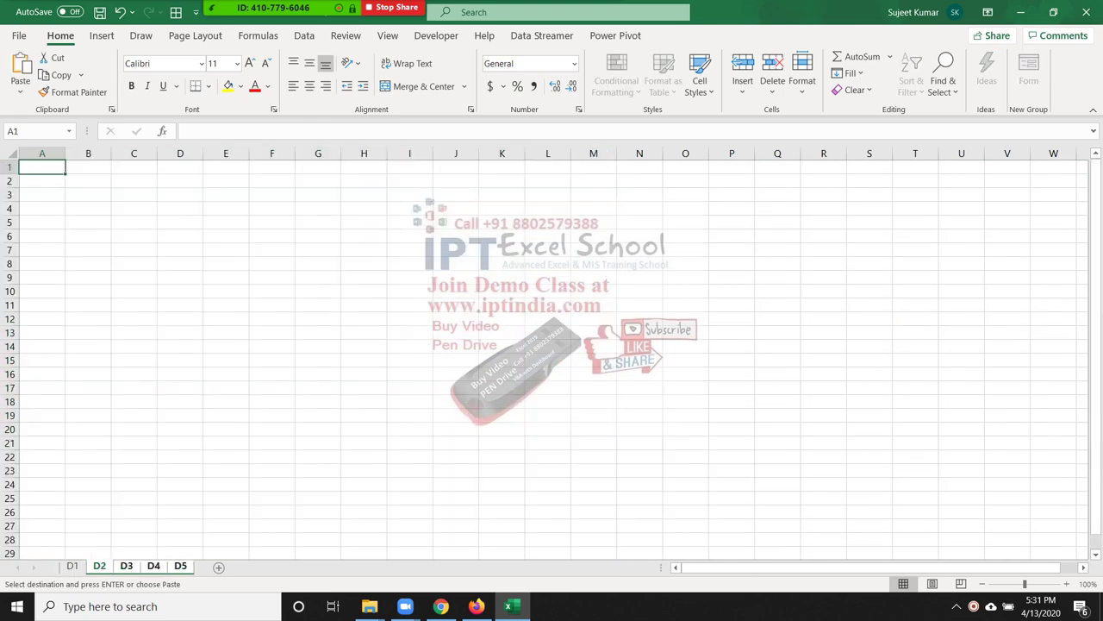
key(ctrl+v)
key(Escape)
click(179, 498)
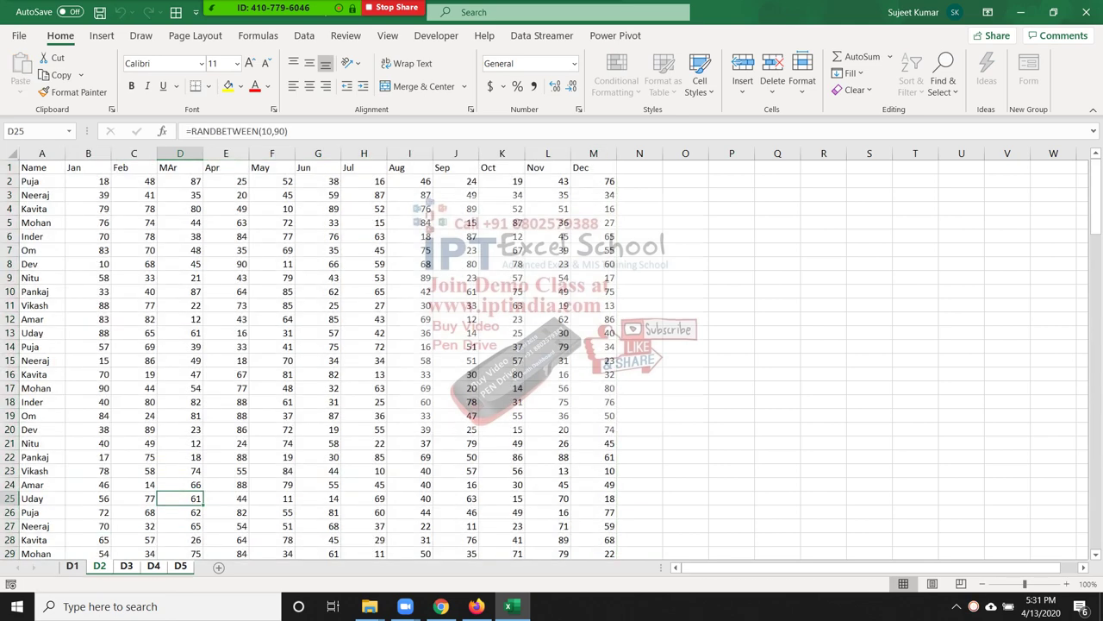
Convert D1's table to plain values
key(ctrl+Page_Up)
key(ctrl+c)
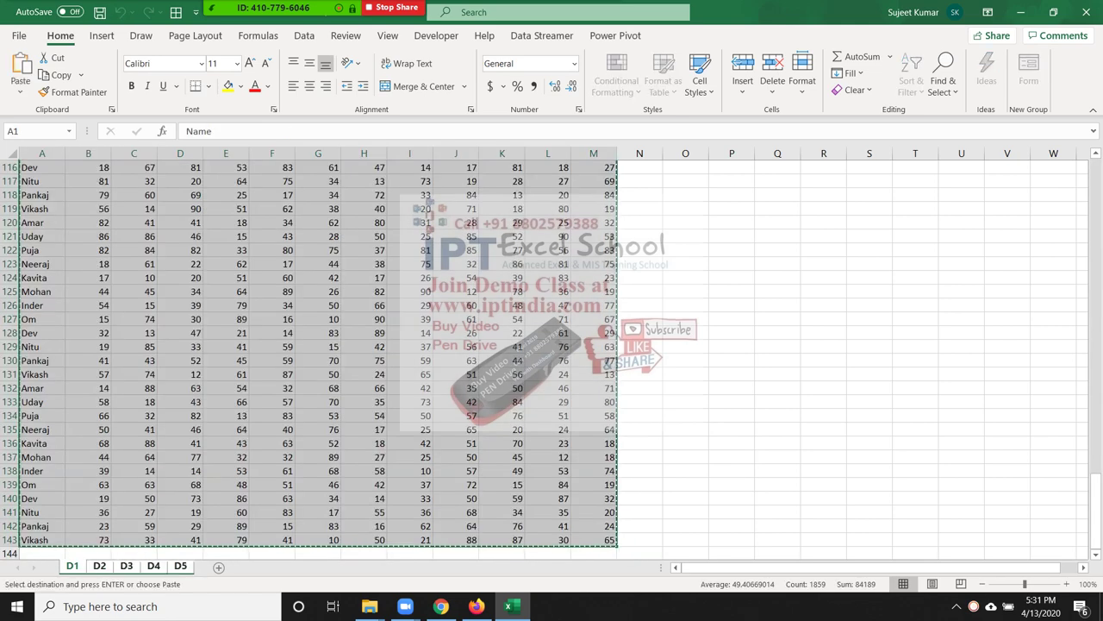
click(20, 87)
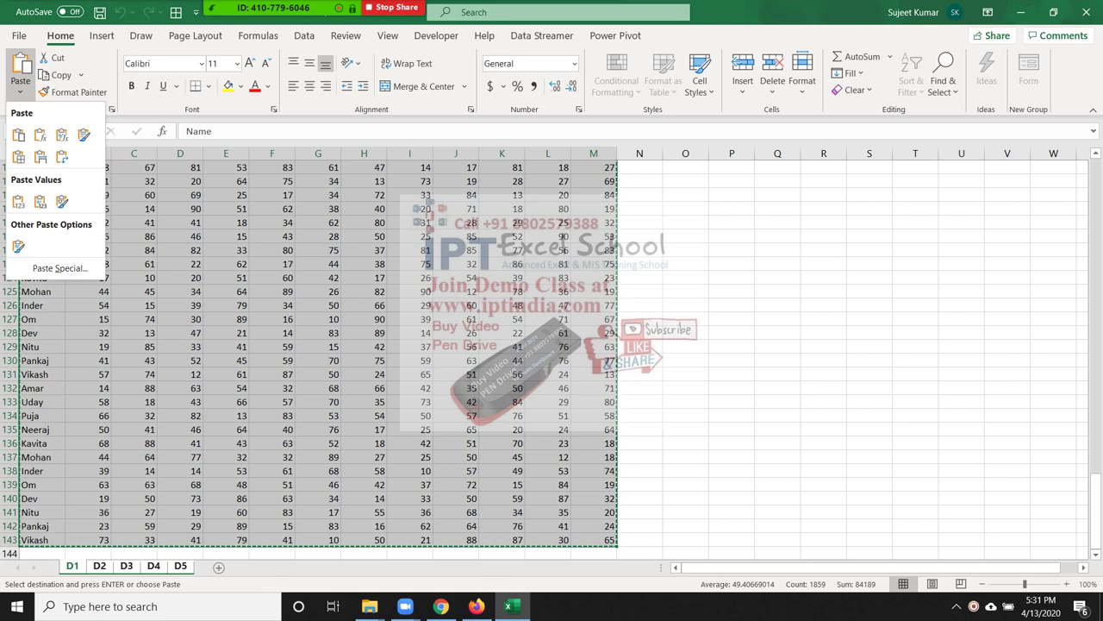
click(18, 201)
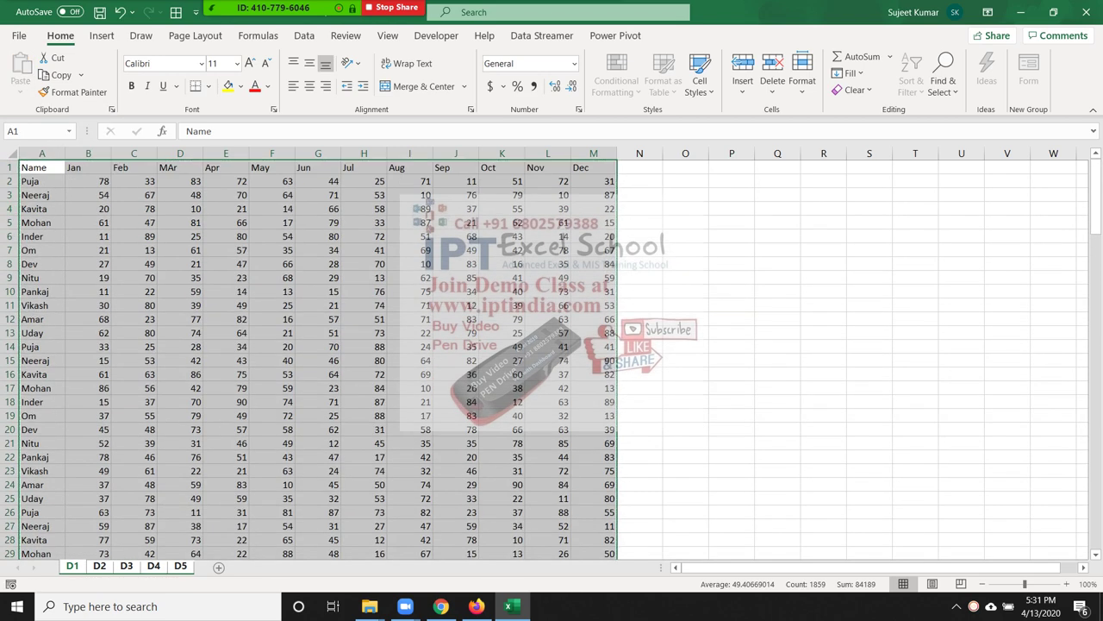
Copy header row A1:M1 and add a blank Sheet6
drag(33, 167, 593, 167)
key(ctrl+c)
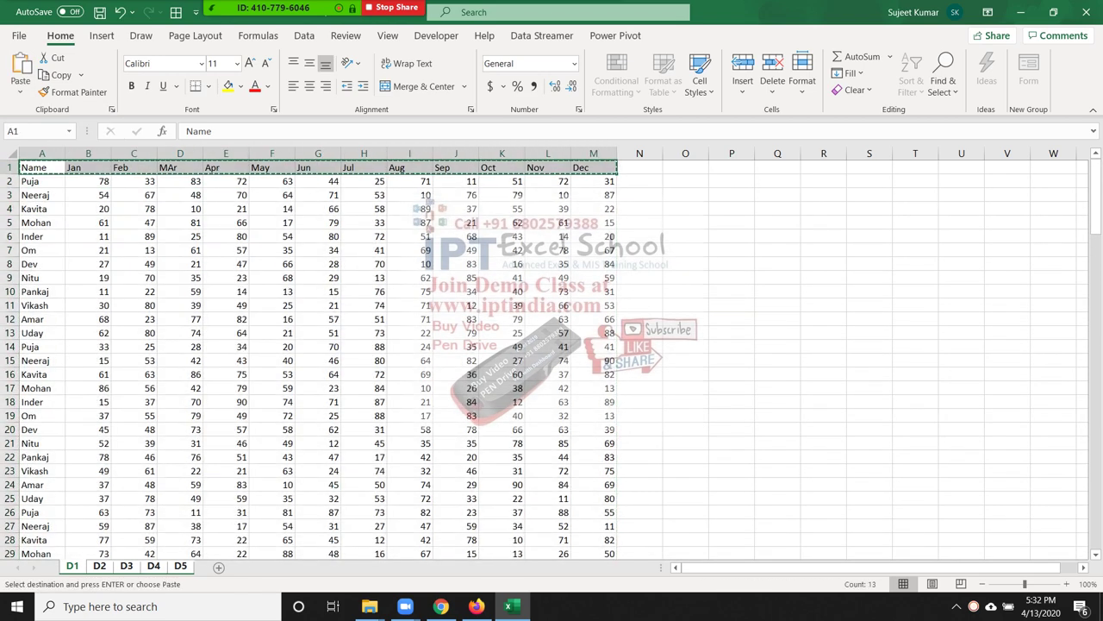
click(219, 567)
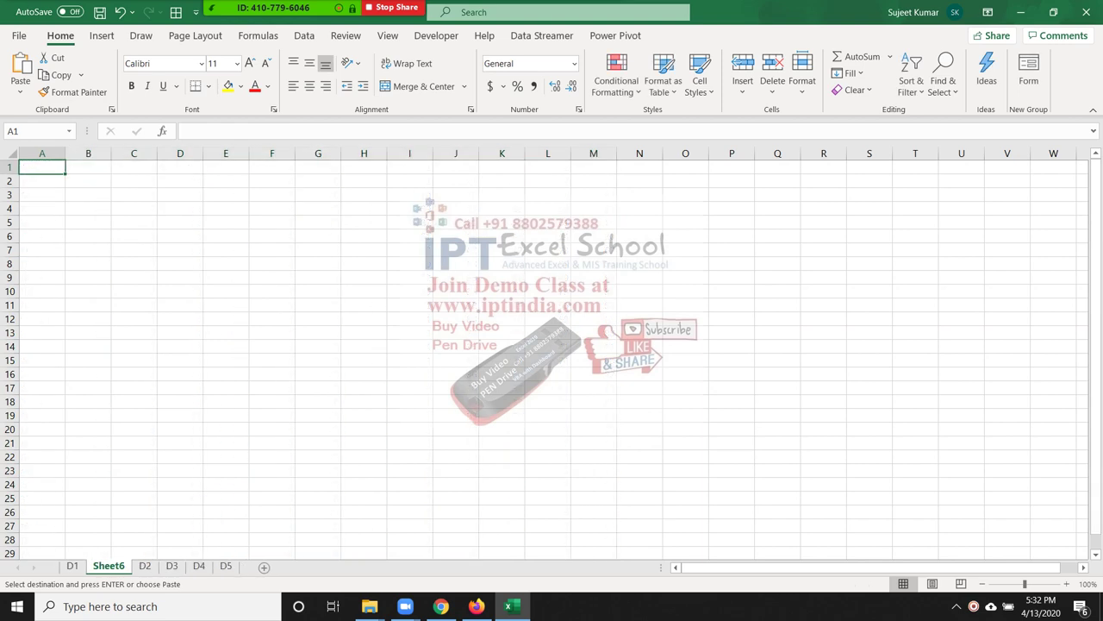
Try pasting the headers into A5, then return to D1 and clear the copy
click(42, 222)
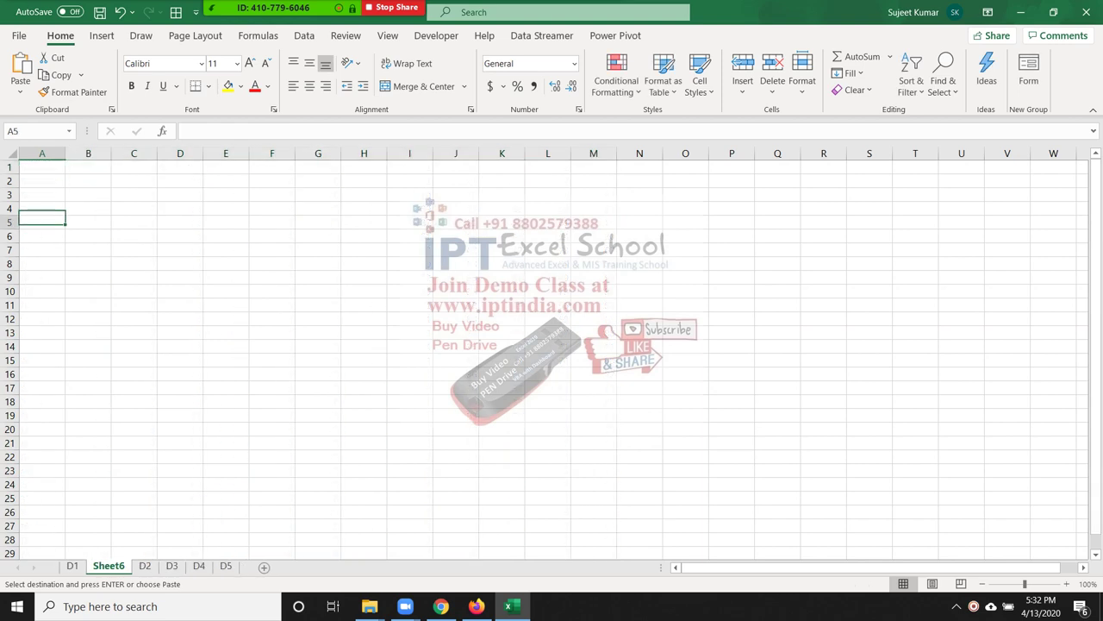
shift+click(226, 567)
key(Return)
key(Return)
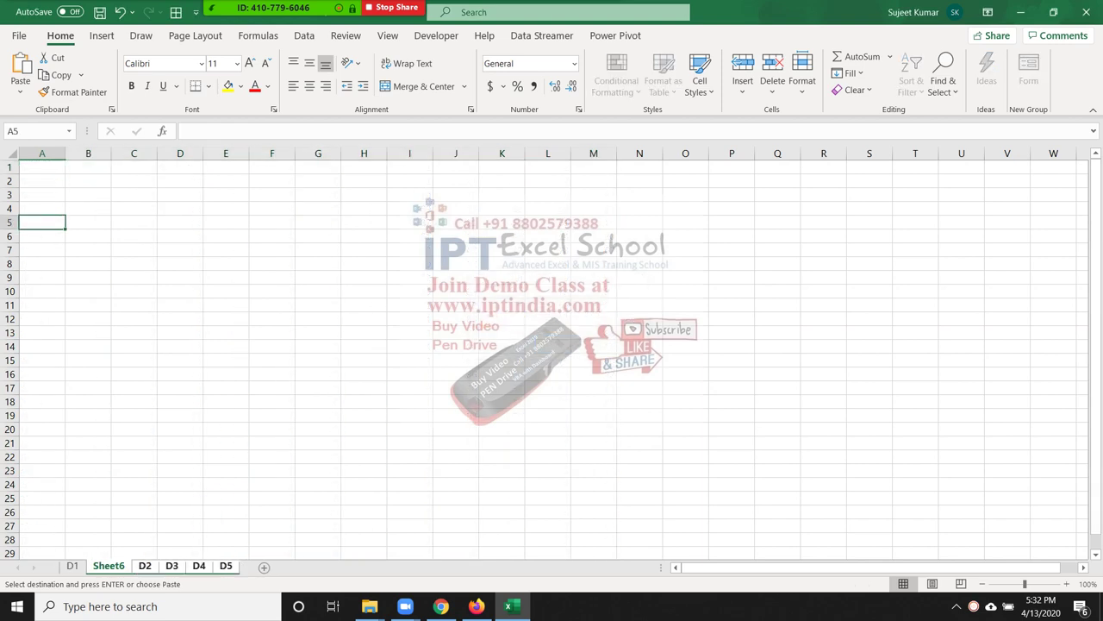
click(72, 566)
key(Escape)
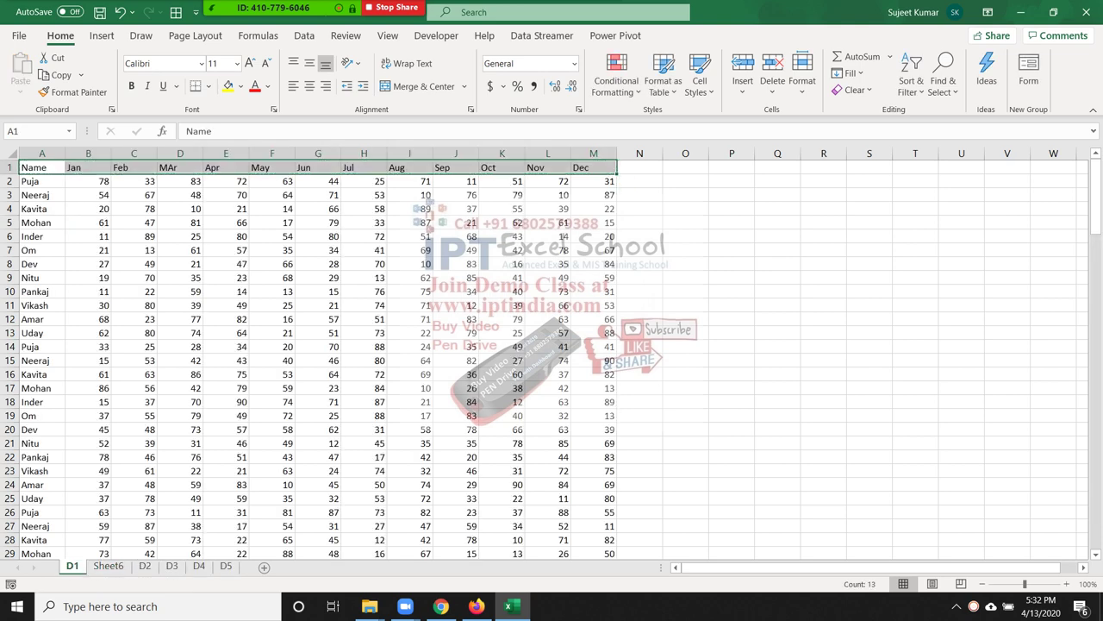
click(88, 264)
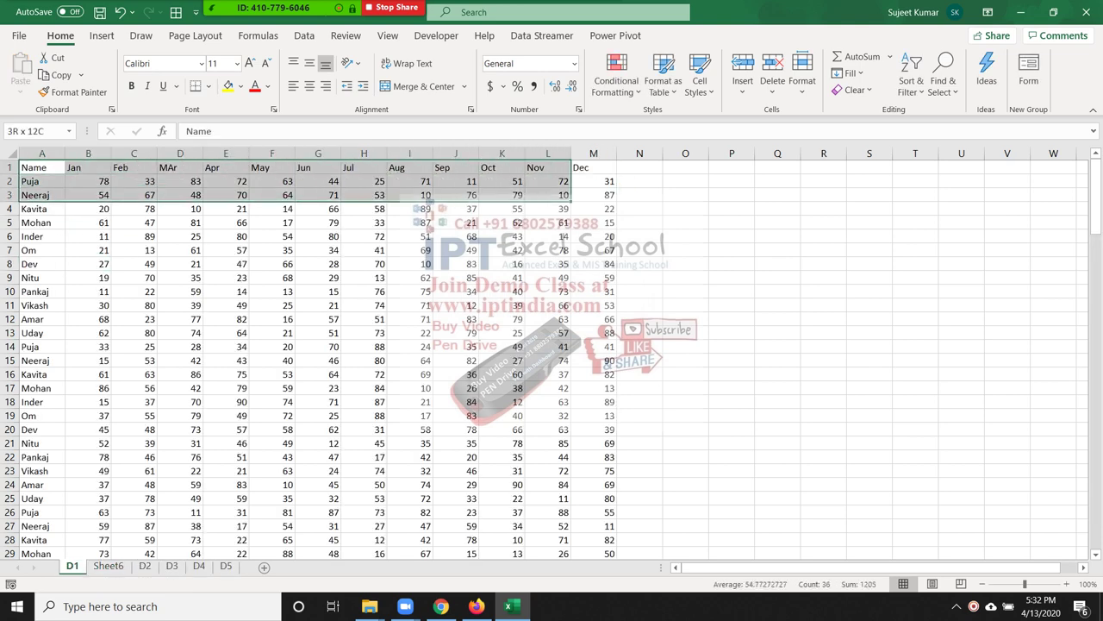
Copy D1's Name–Dec header row into row 5 of Sheet6
drag(42, 167, 594, 167)
key(ctrl+v)
key(ctrl+c)
key(ctrl+Page_Down)
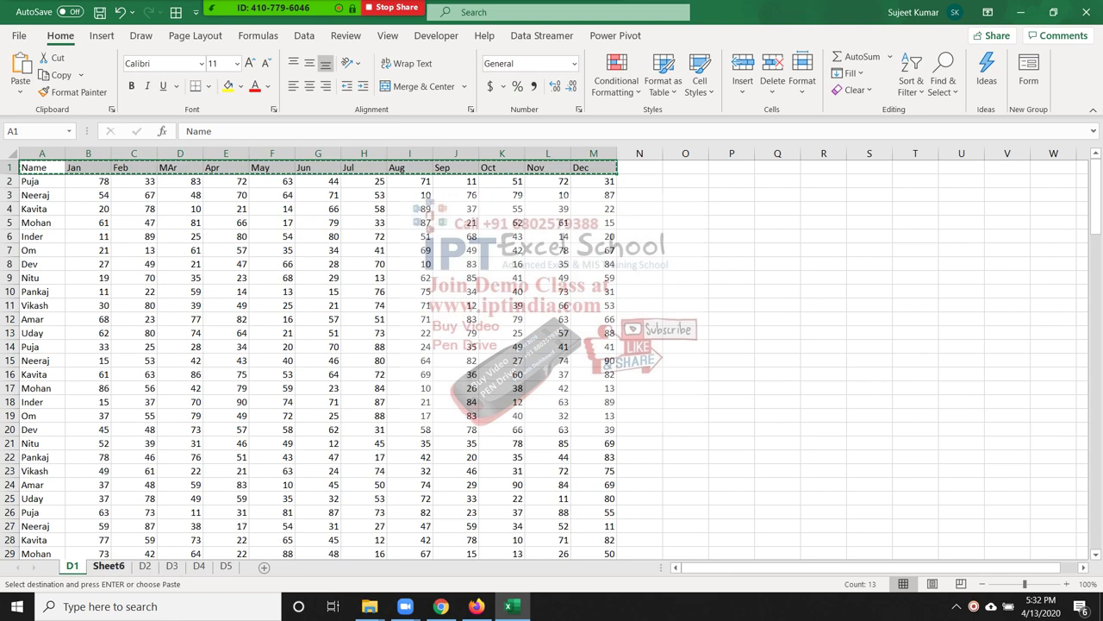
key(ctrl+v)
click(41, 318)
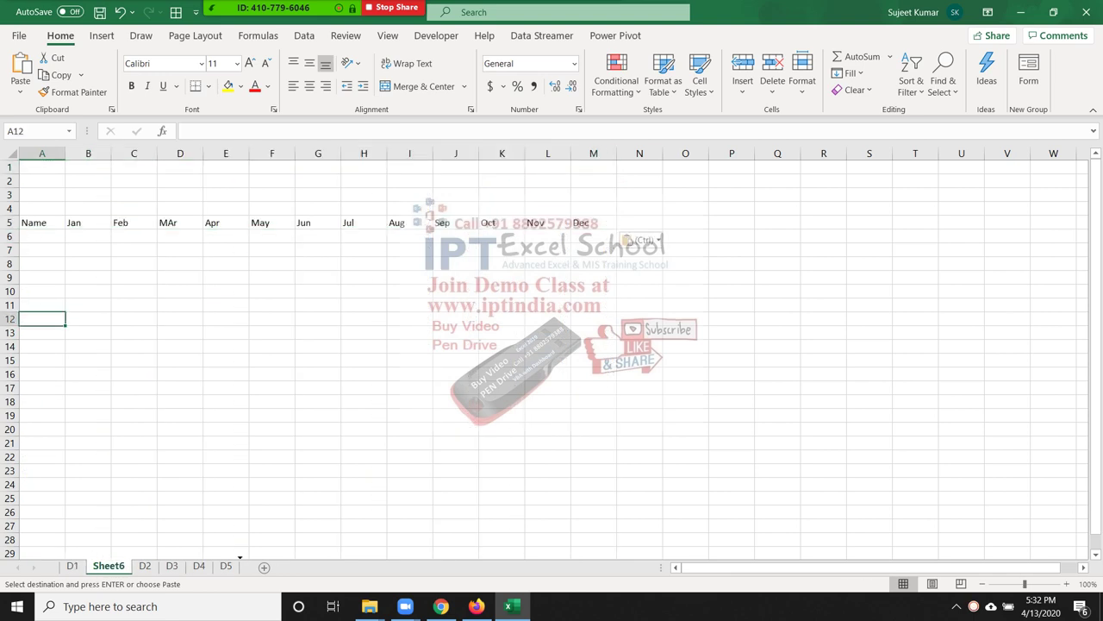
Move Sheet6 after D5 and rename it Summary
drag(109, 565, 240, 565)
double_click(204, 565)
text(S)
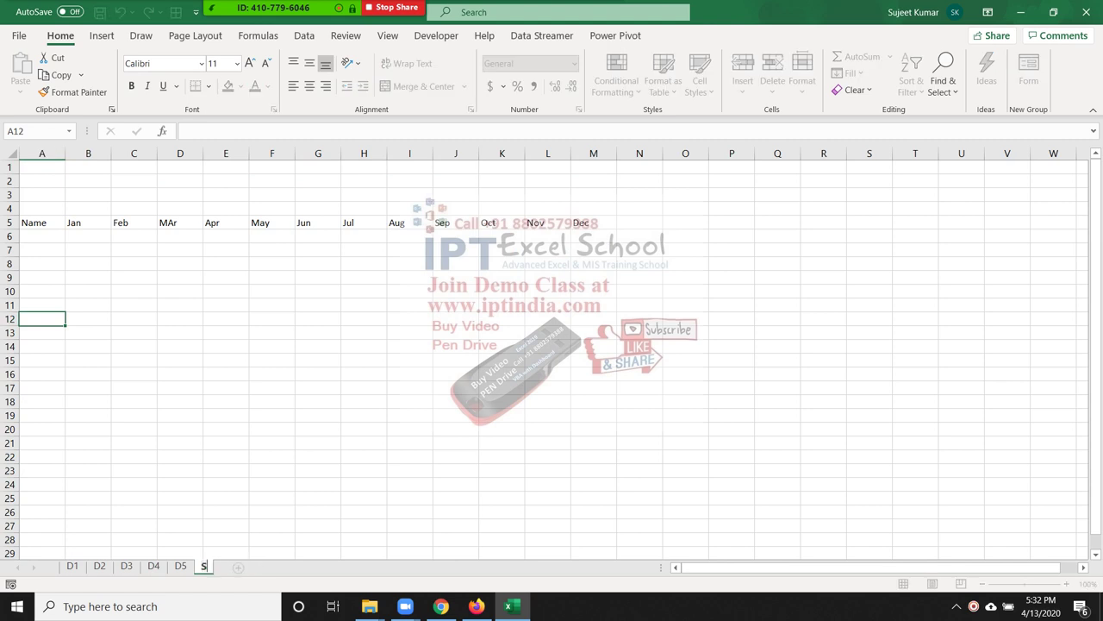
text(ummary)
Type Sheet_Name in A2 and autofit column A to fit it
click(134, 359)
click(41, 180)
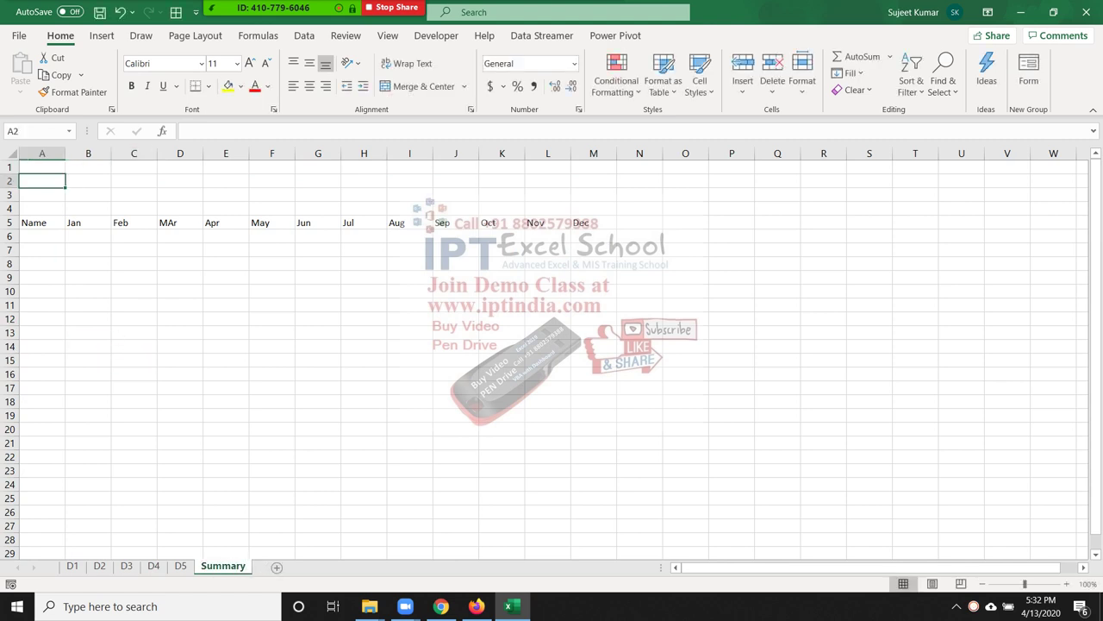
text(Shee)
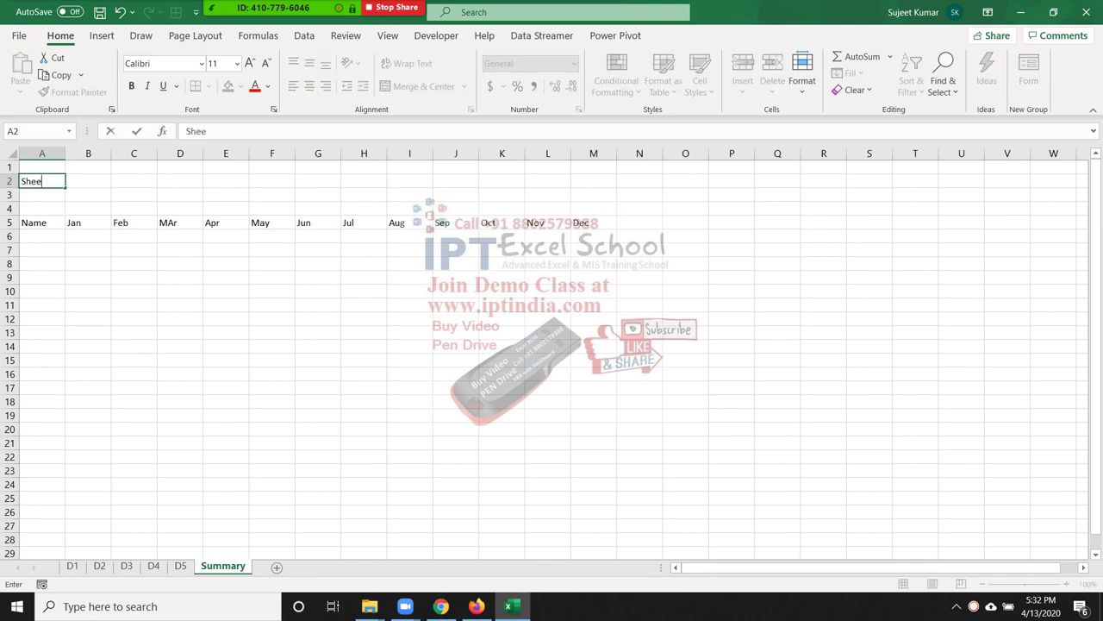
text(t_)
text(Name)
click(88, 153)
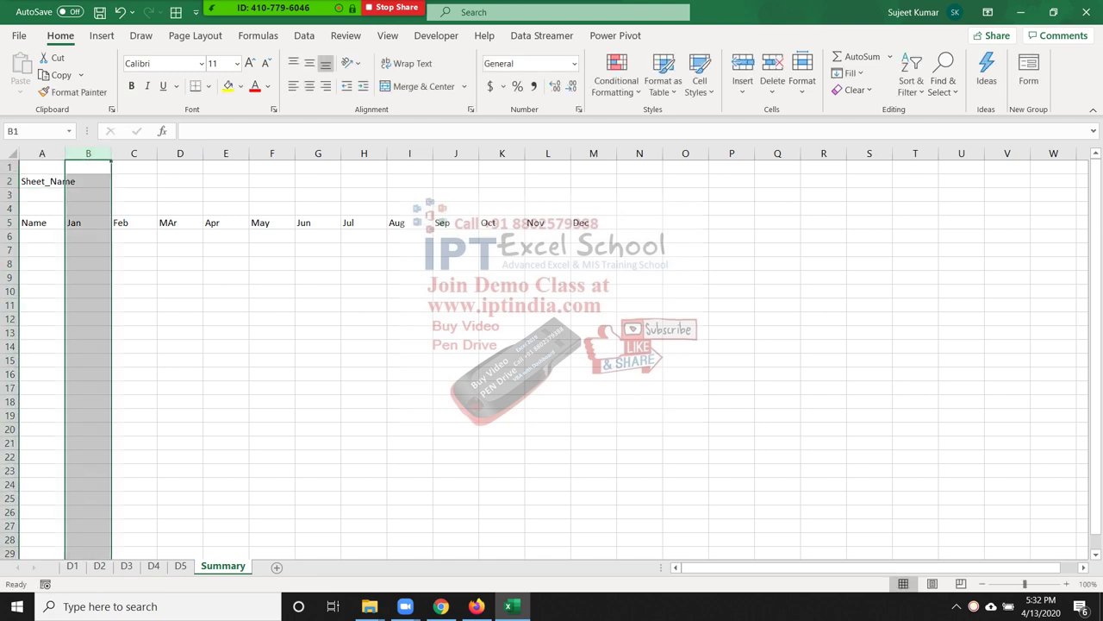
double_click(65, 153)
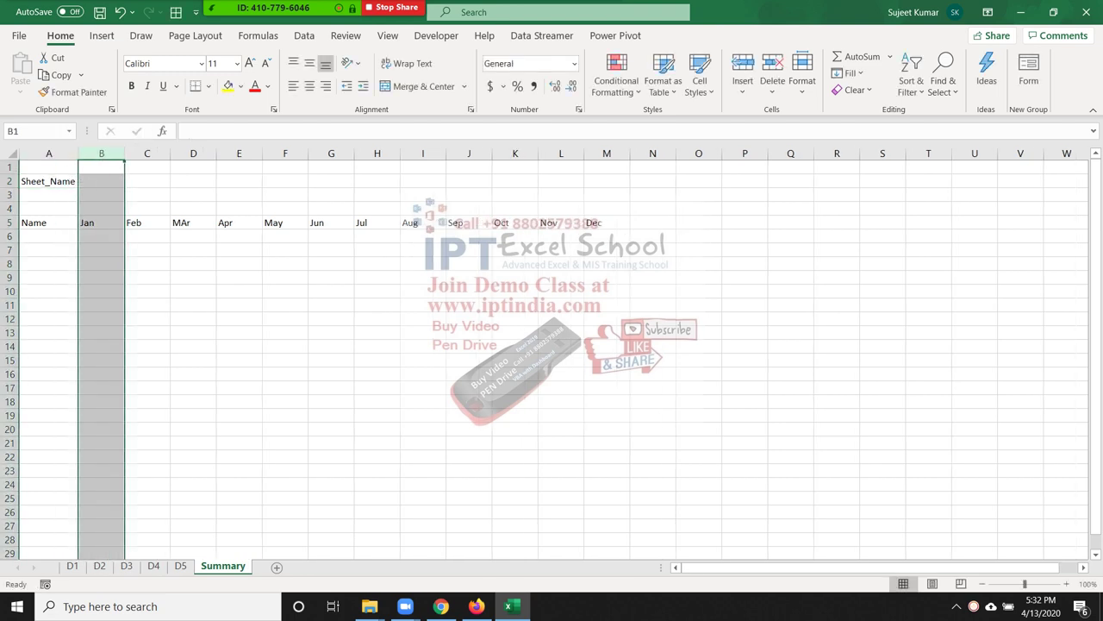
click(147, 181)
Copy D1's Name column and paste it at Q1 on Summary
click(72, 566)
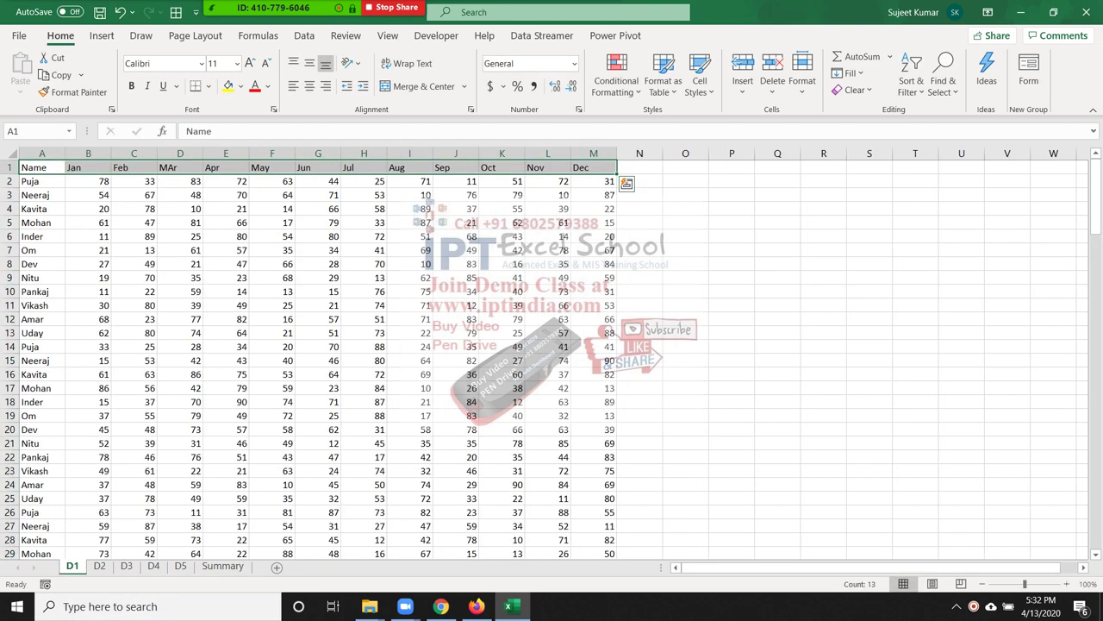
key(ctrl+shift+Down)
key(ctrl+c)
click(222, 566)
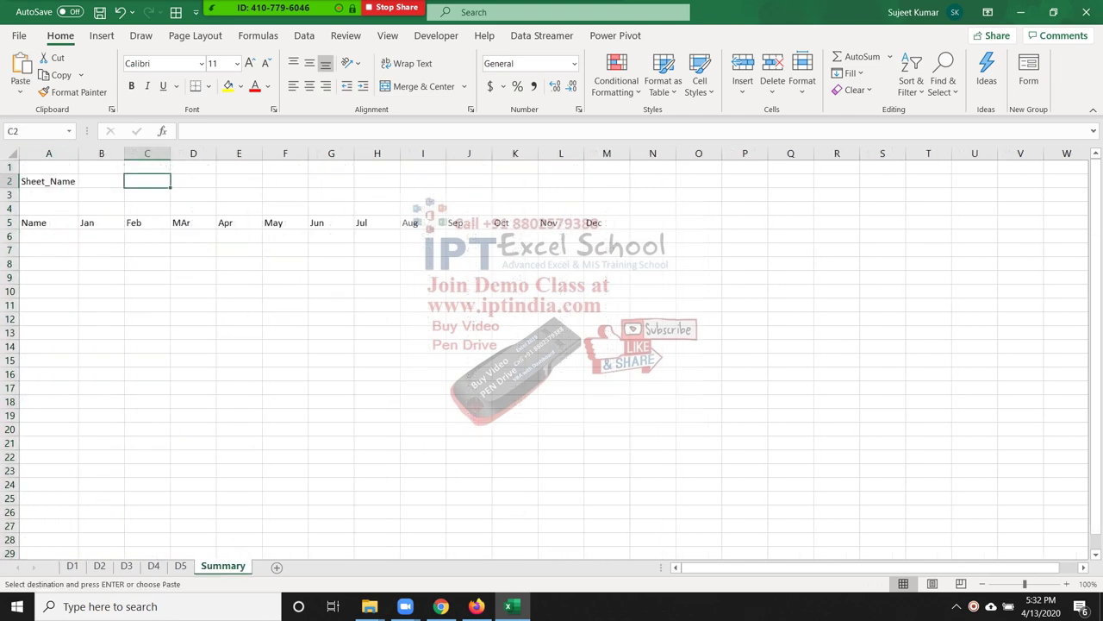
click(791, 168)
key(ctrl+v)
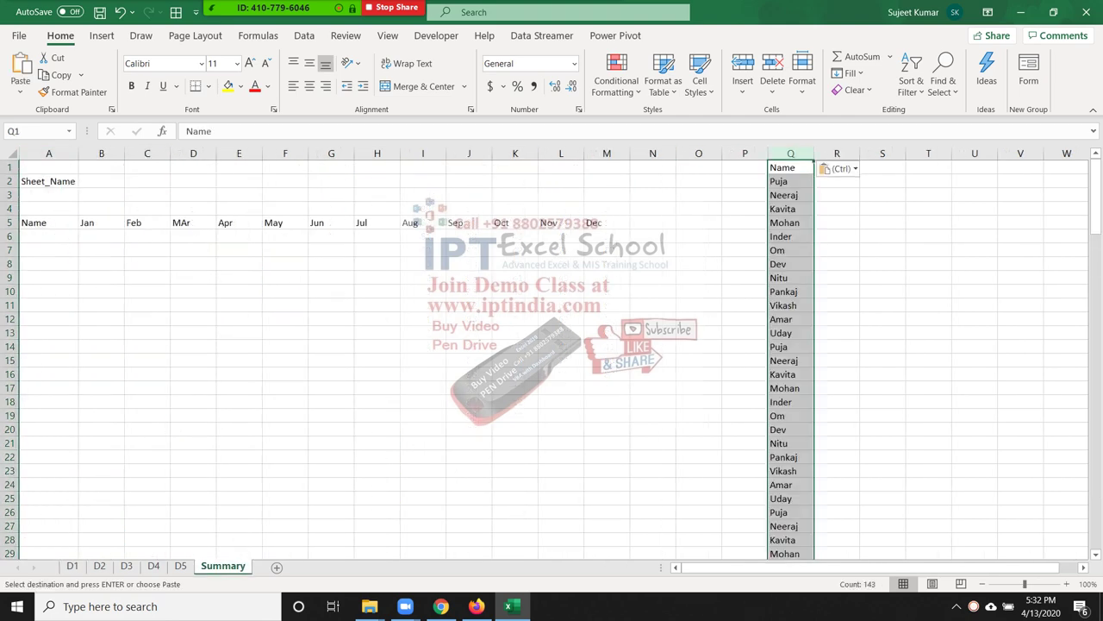
Remove duplicate names from column Q with Remove Duplicates
click(304, 35)
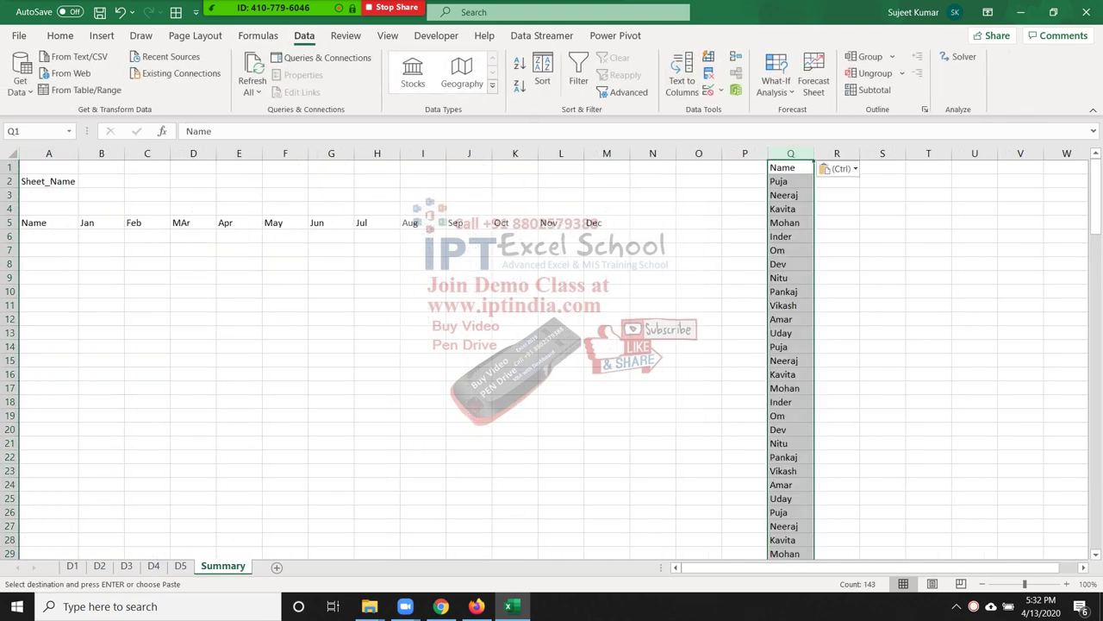
click(720, 90)
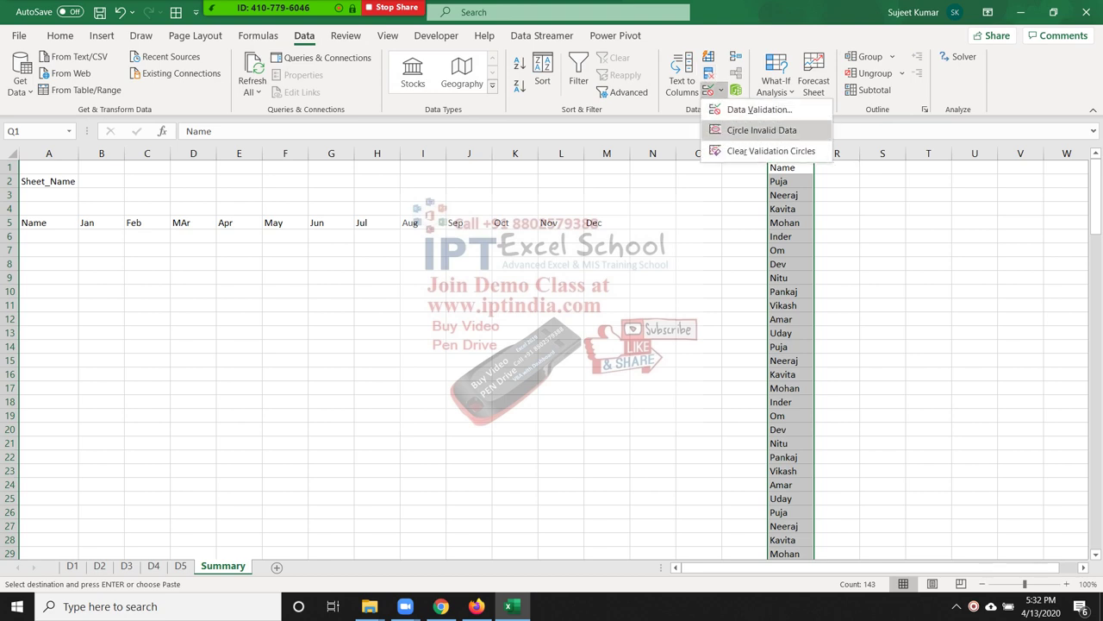
click(708, 73)
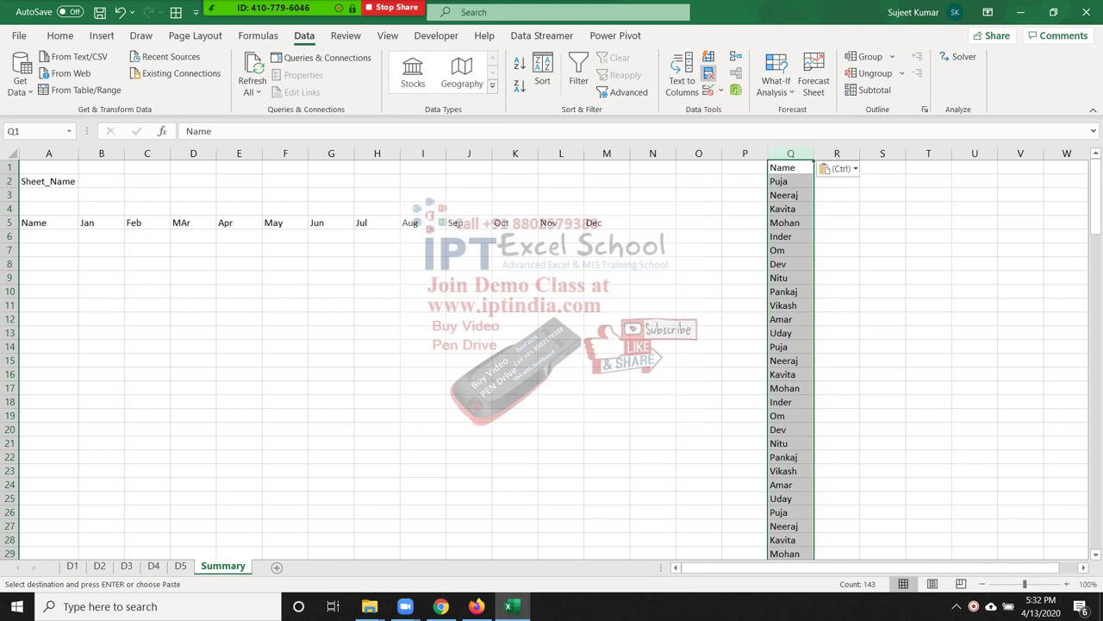
click(708, 73)
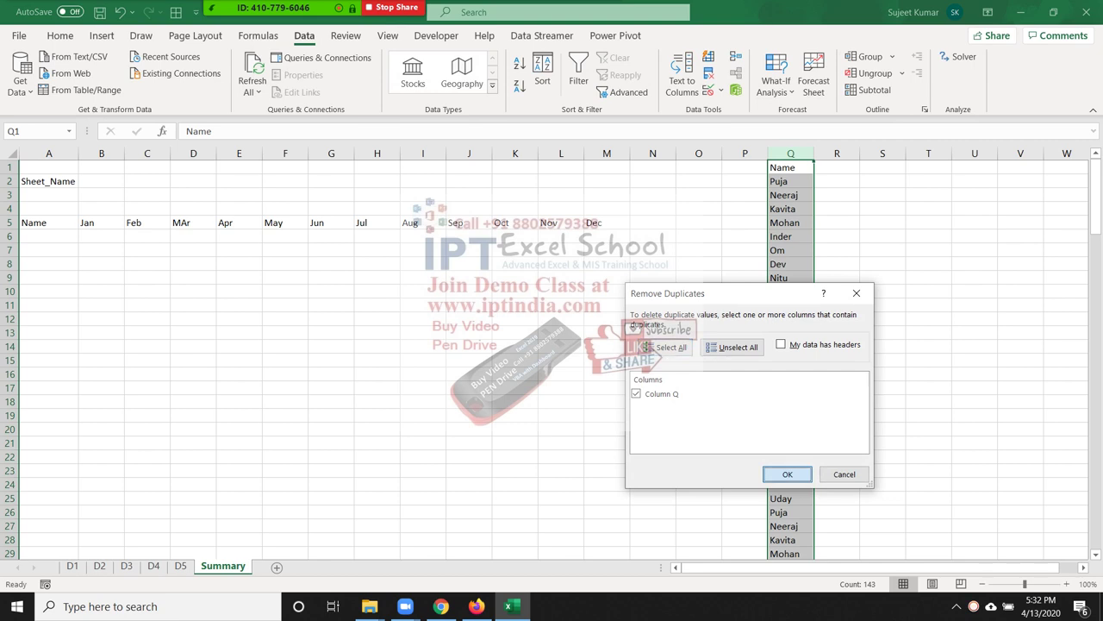
click(787, 475)
key(Return)
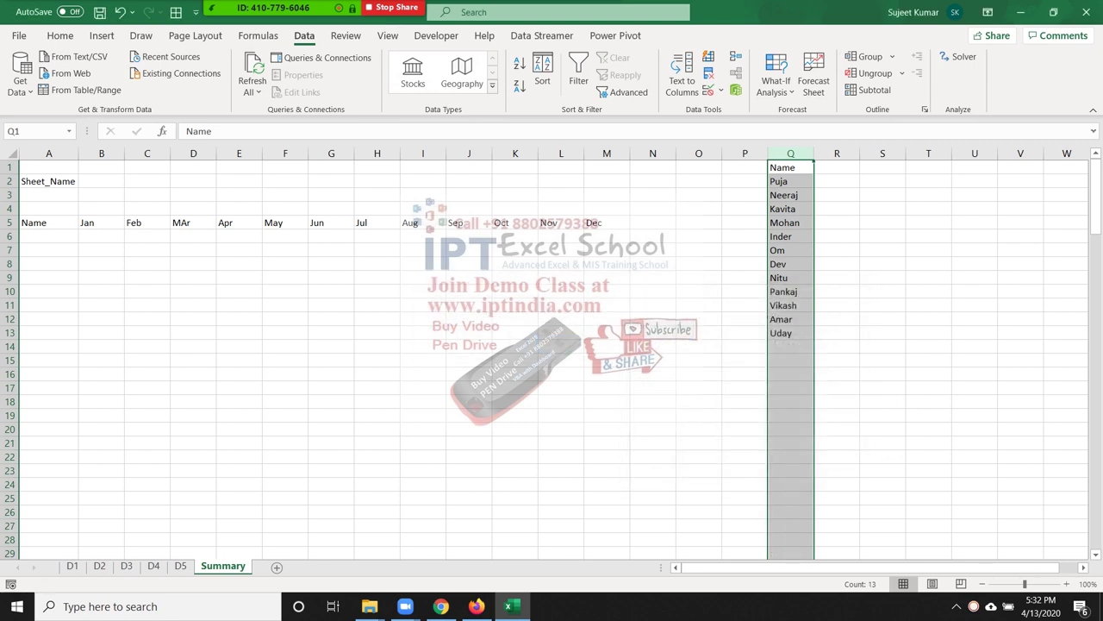
Delete the Name header from Q1, leaving 12 unique names
click(790, 167)
key(Delete)
click(377, 249)
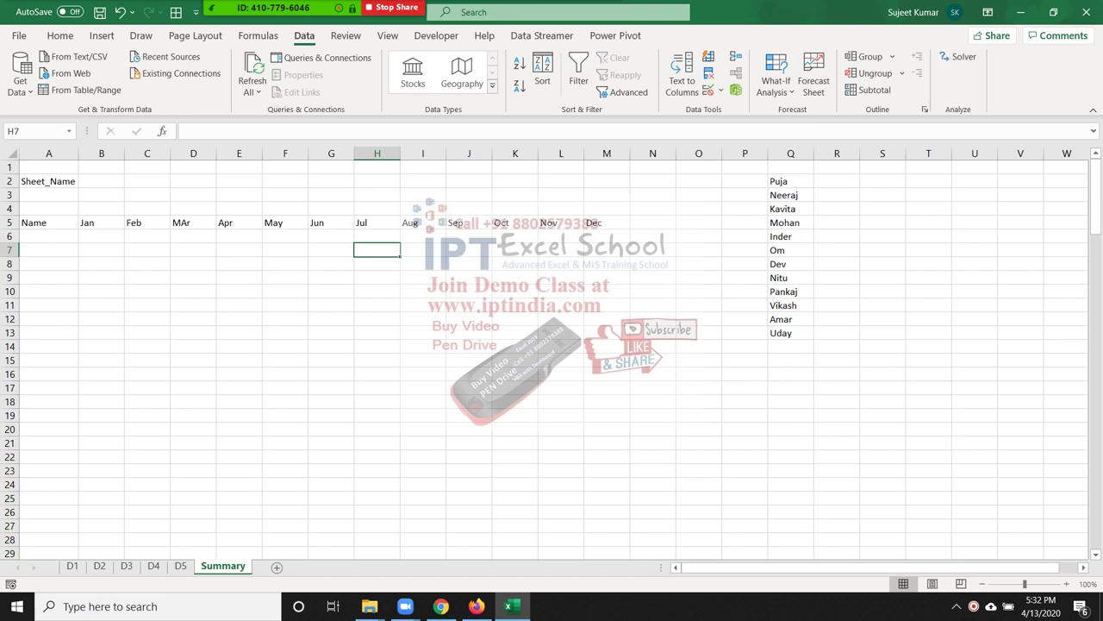
click(100, 181)
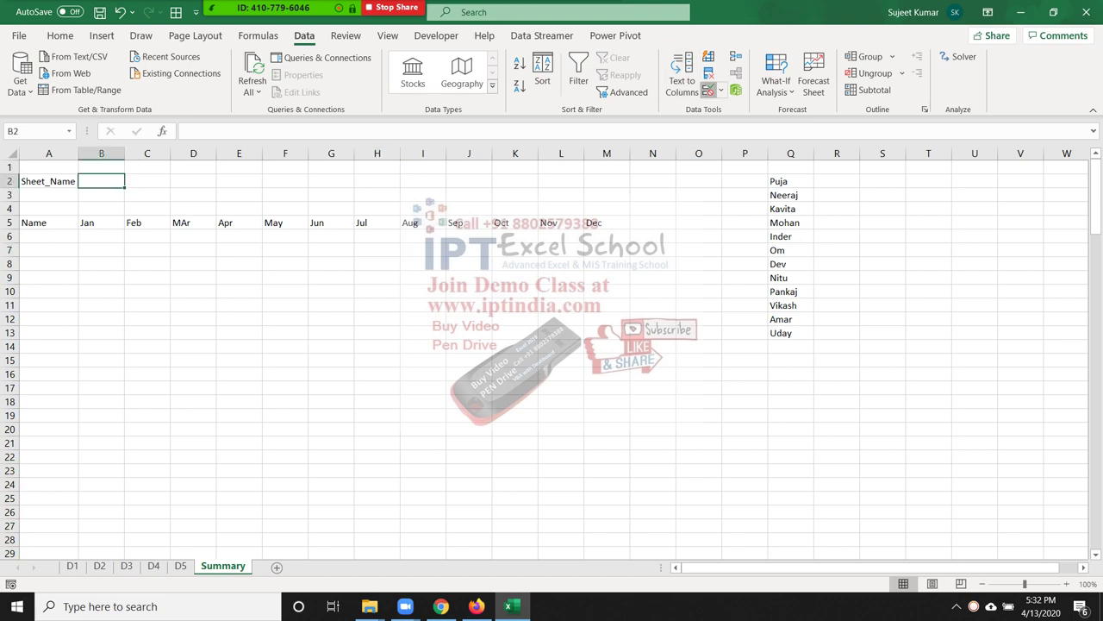
Give B2 a List validation with source D1,D2,D3,D4,D5
click(708, 90)
click(703, 343)
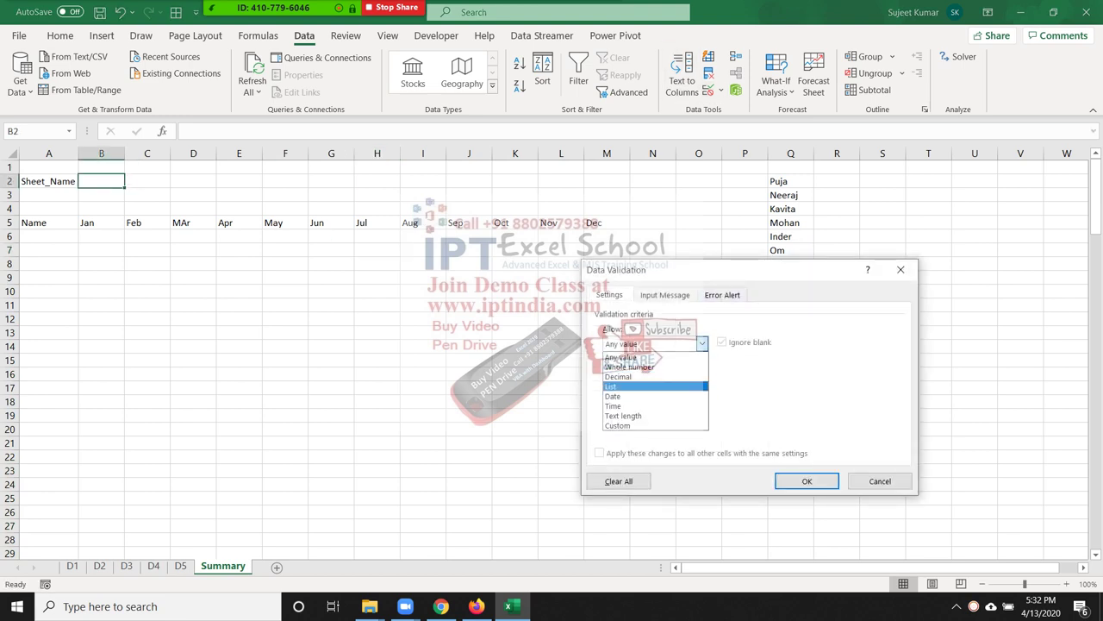
click(638, 386)
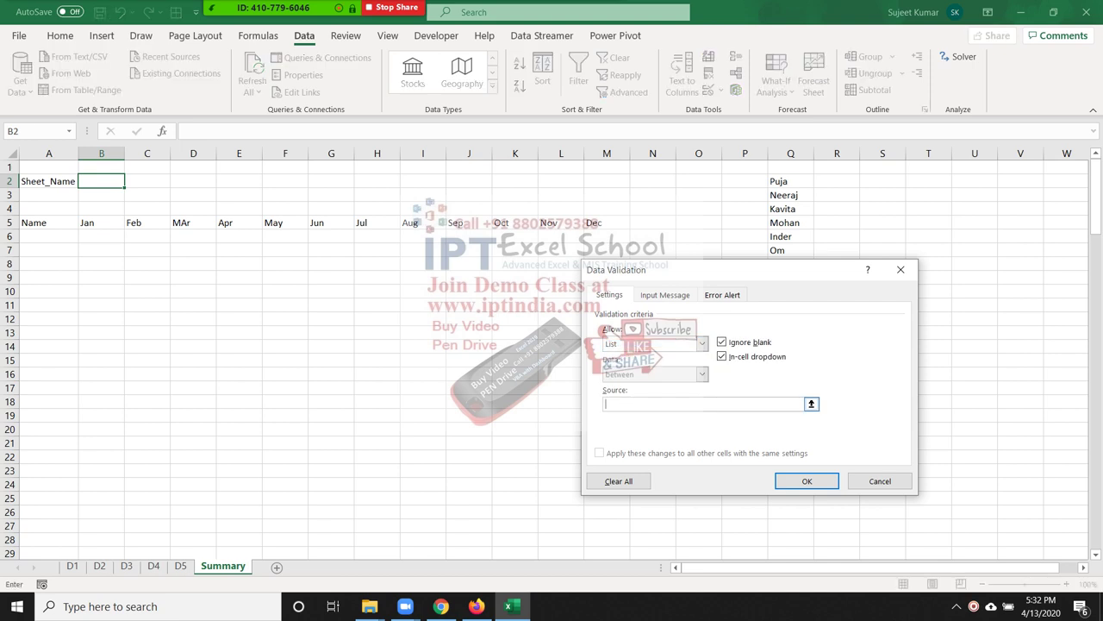
text(D1)
text(D)
text(2,)
text(D4)
text(D)
text(,)
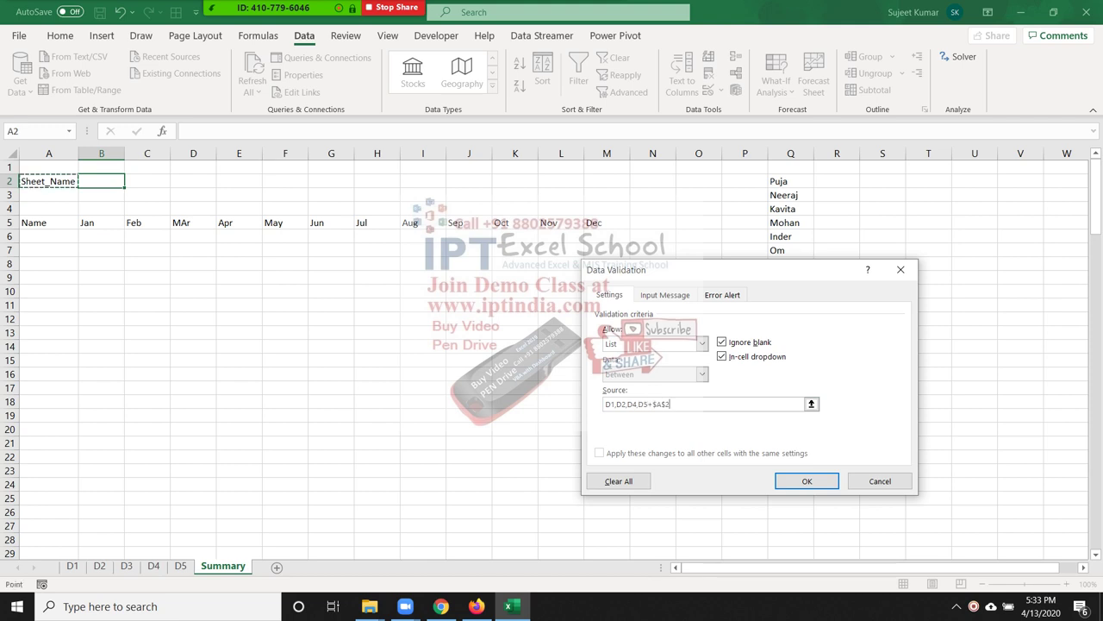
key(BackSpace)
text(D3,D)
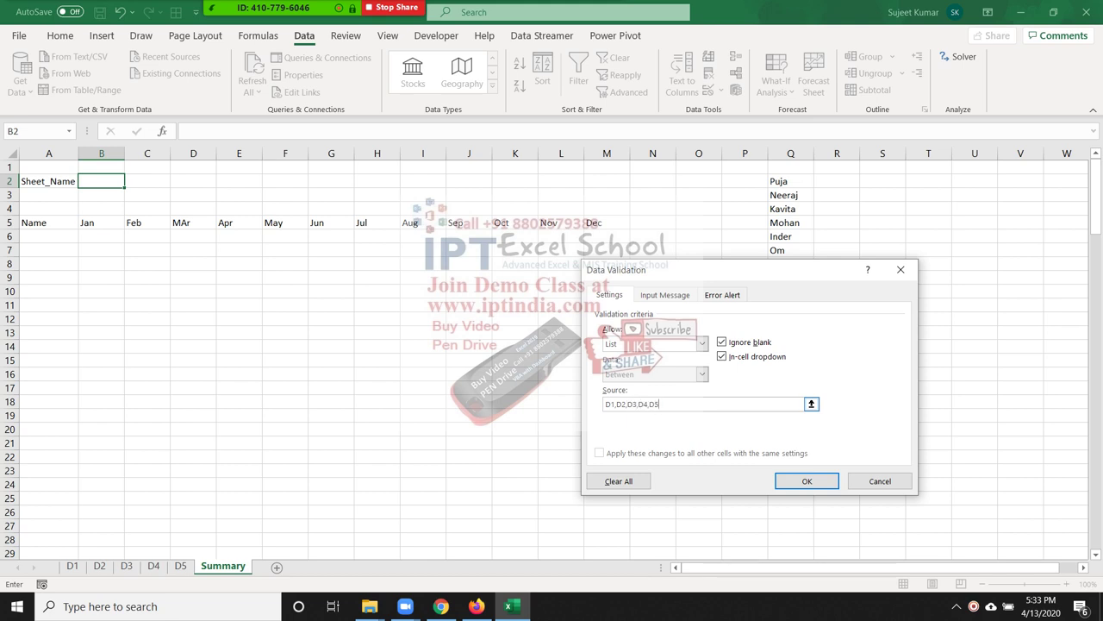
click(806, 481)
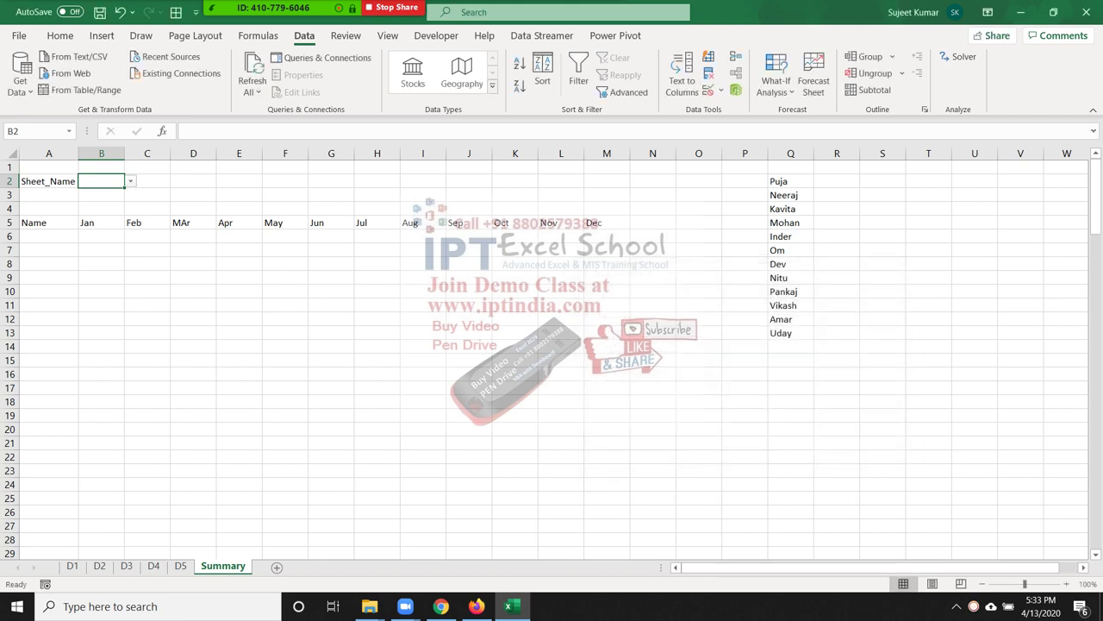
click(146, 181)
Label C2 Name and give D2 a list dropdown sourced from Q2:Q13
text(Name)
key(Tab)
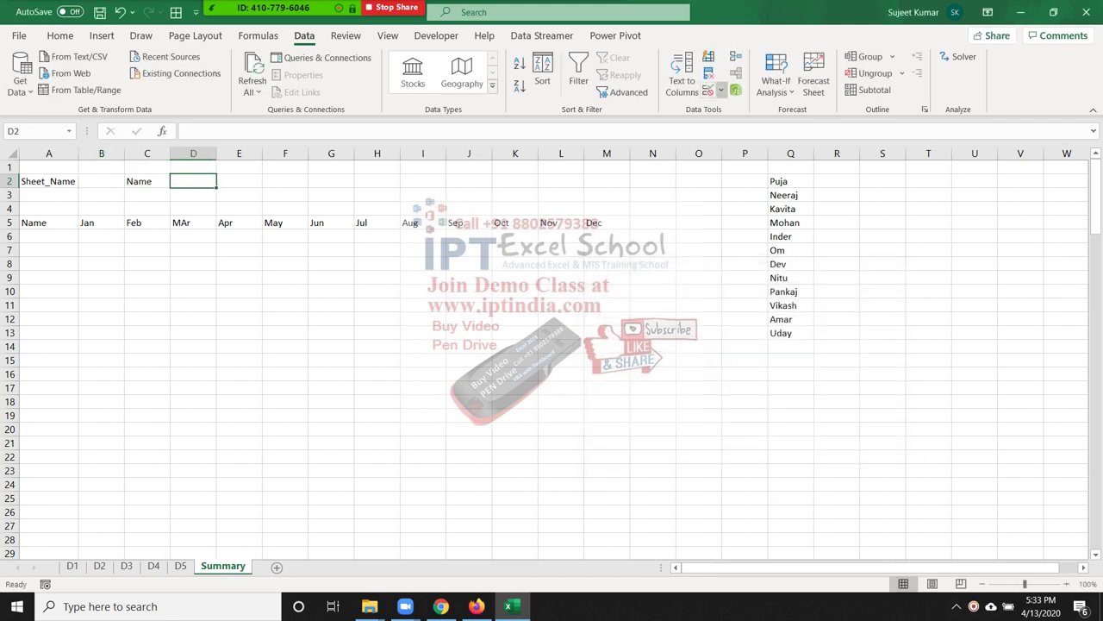
click(721, 89)
click(758, 110)
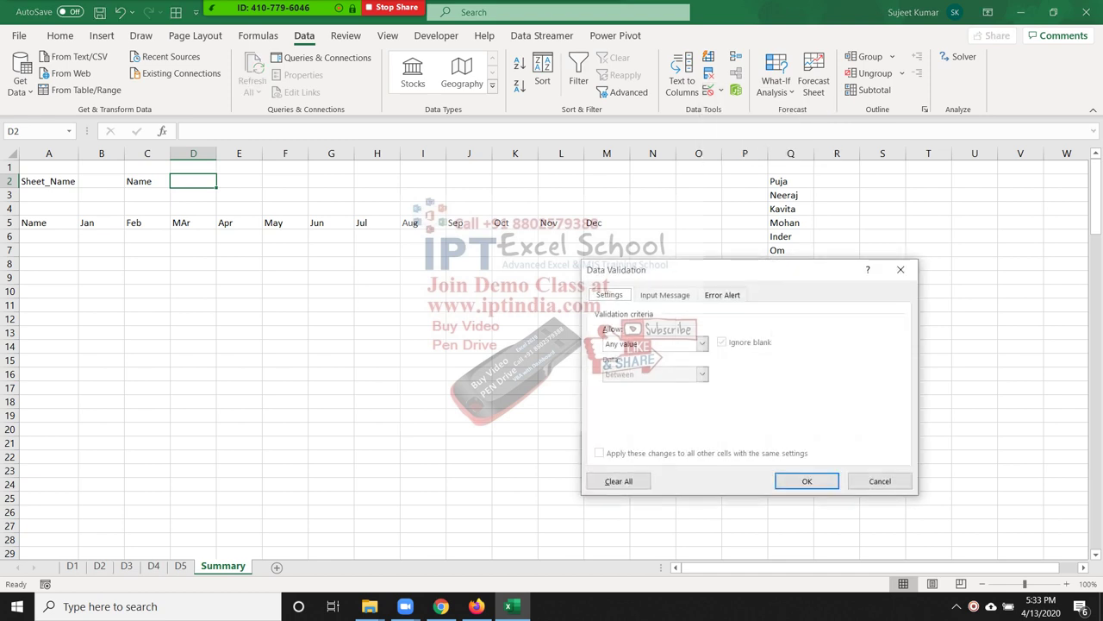
click(702, 343)
click(645, 385)
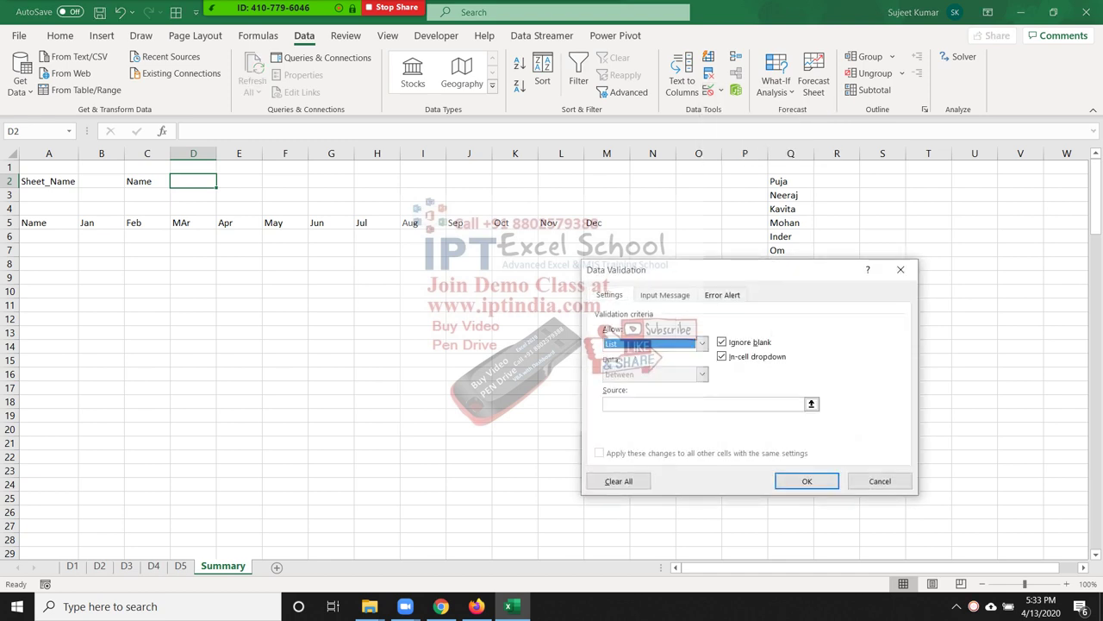
click(672, 403)
drag(784, 181, 809, 336)
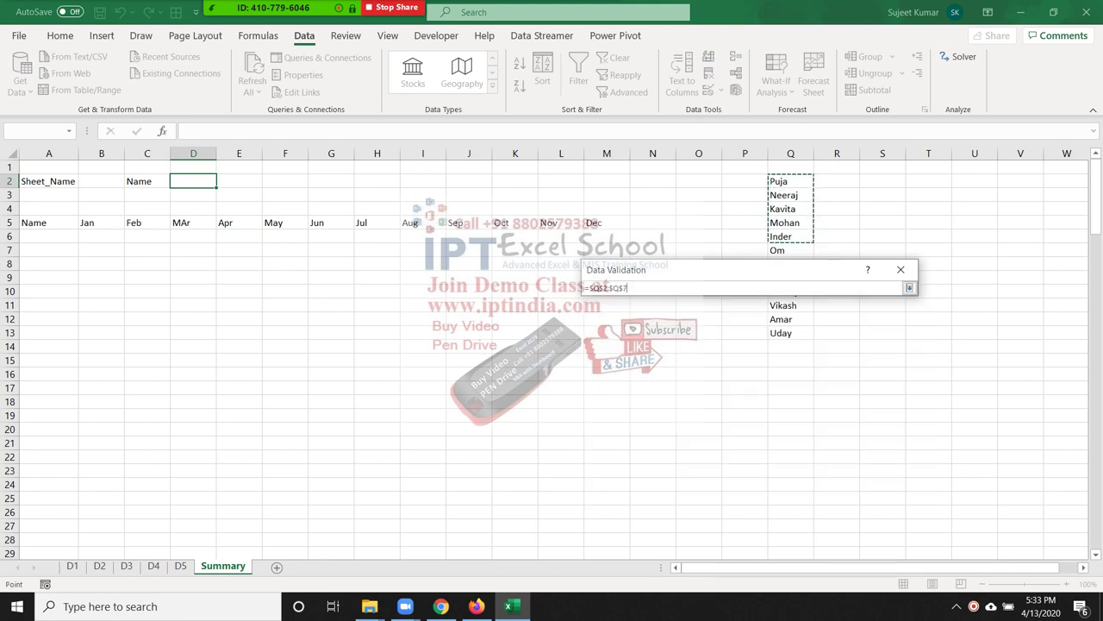
click(908, 288)
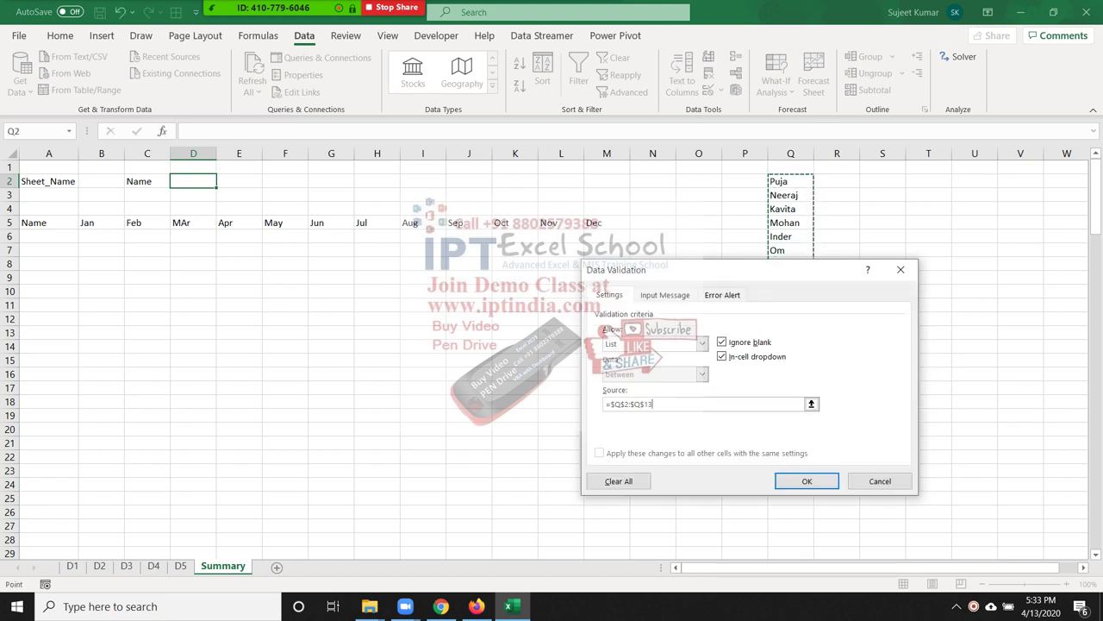
click(811, 480)
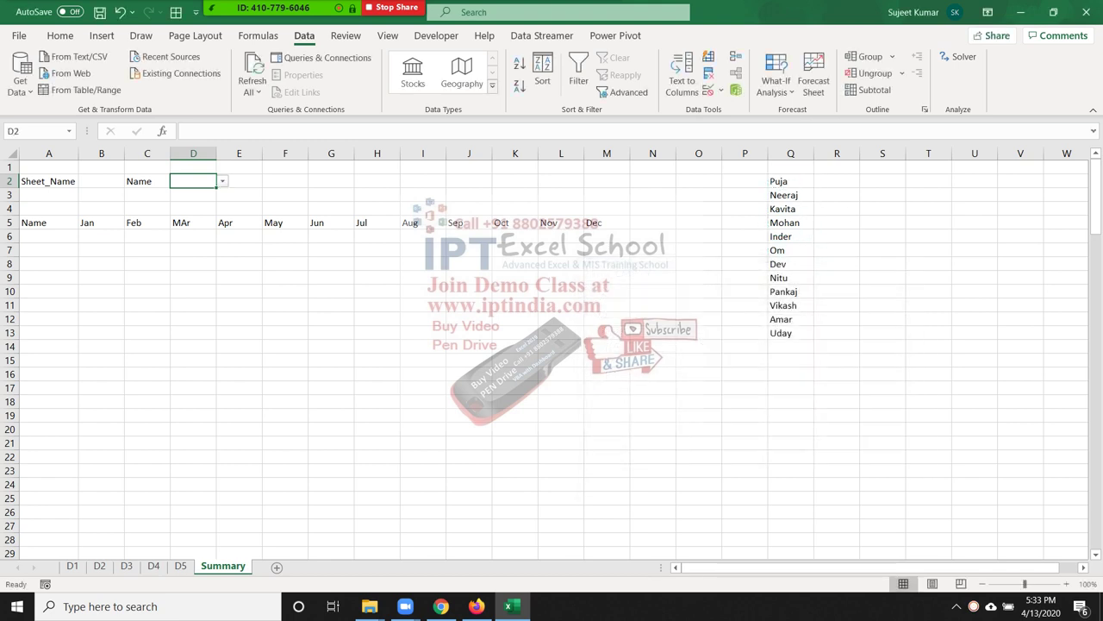
Choose Puja in D2's dropdown and D1 in B2's dropdown
key(alt+Down)
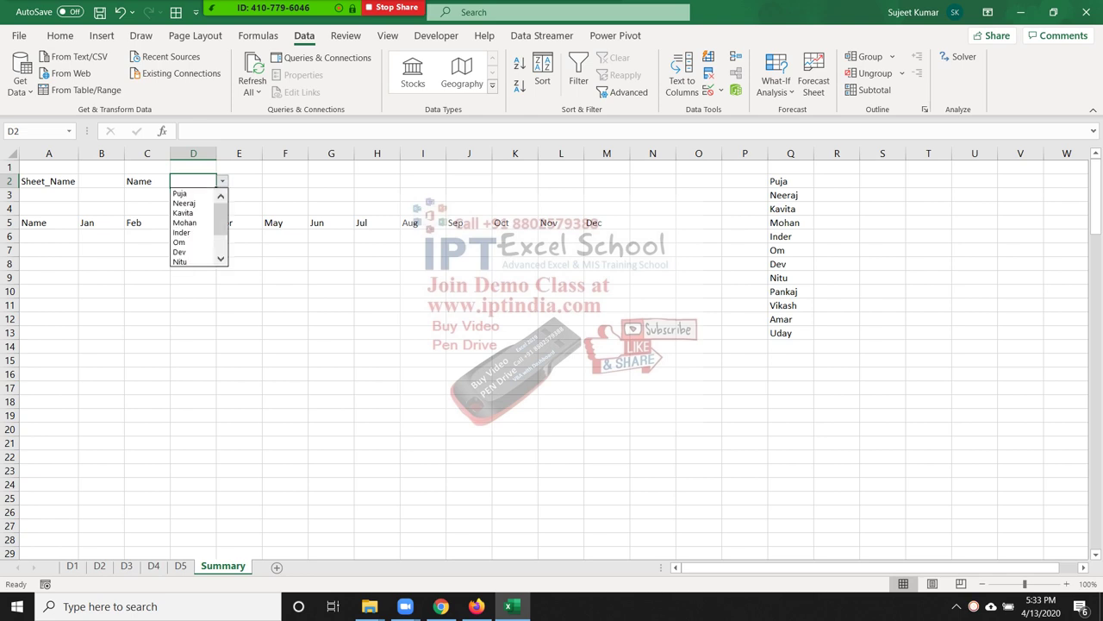
key(Down)
key(Return)
click(101, 181)
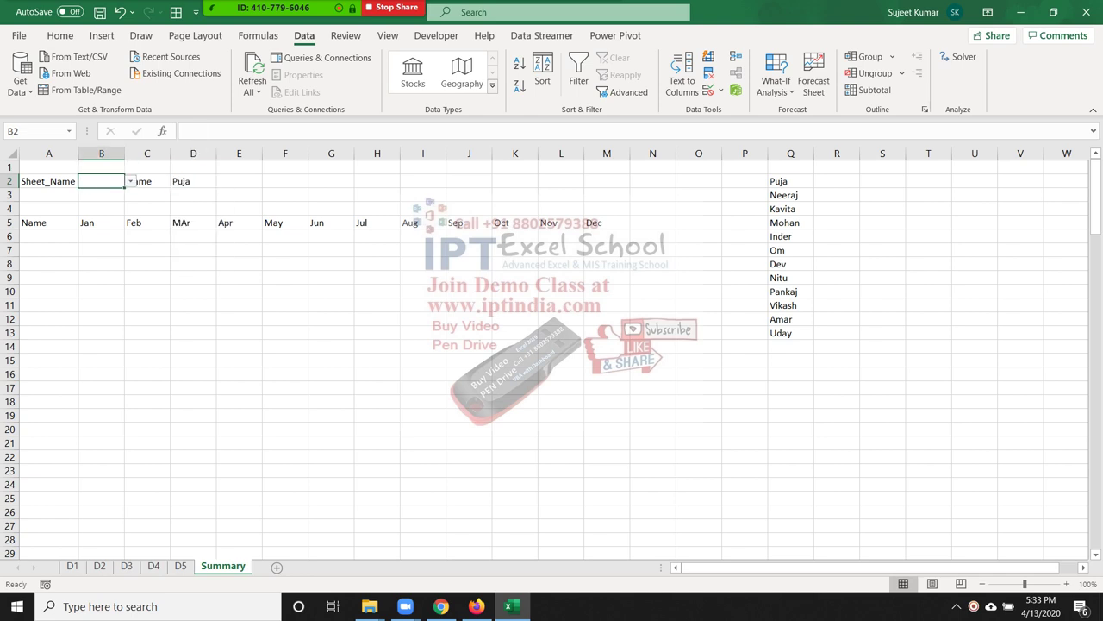
key(alt+Down)
key(Down)
key(Return)
click(48, 236)
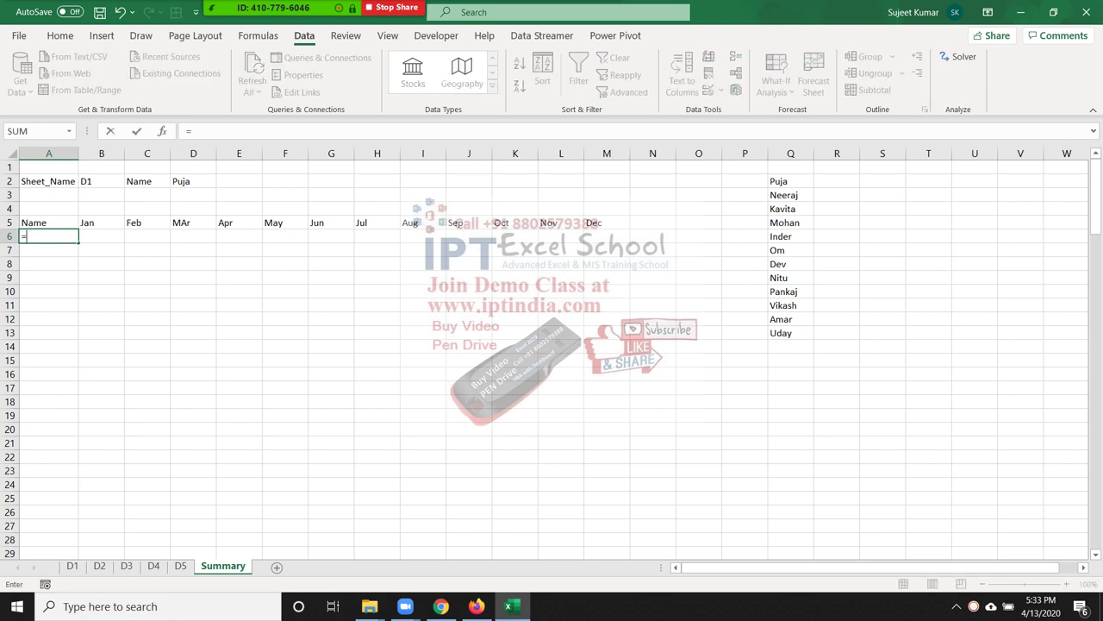
Enter =VLOOKUP(D2,'D1'!A:M,2,0) in A6, returning 78, and start saving with Ctrl+S
text(=vl)
key(Tab)
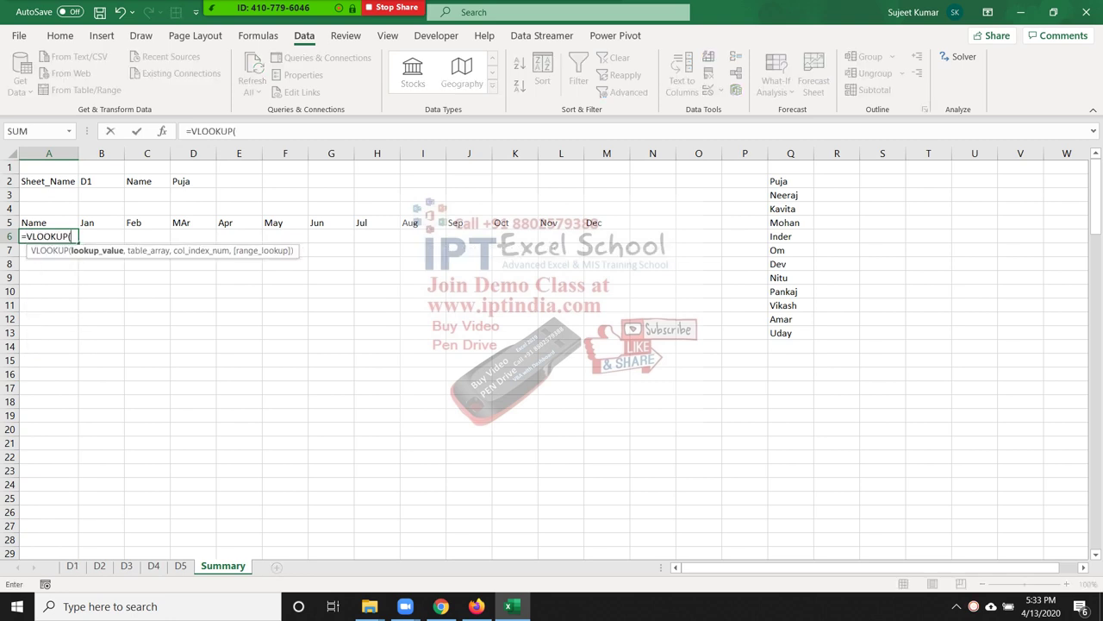
click(193, 181)
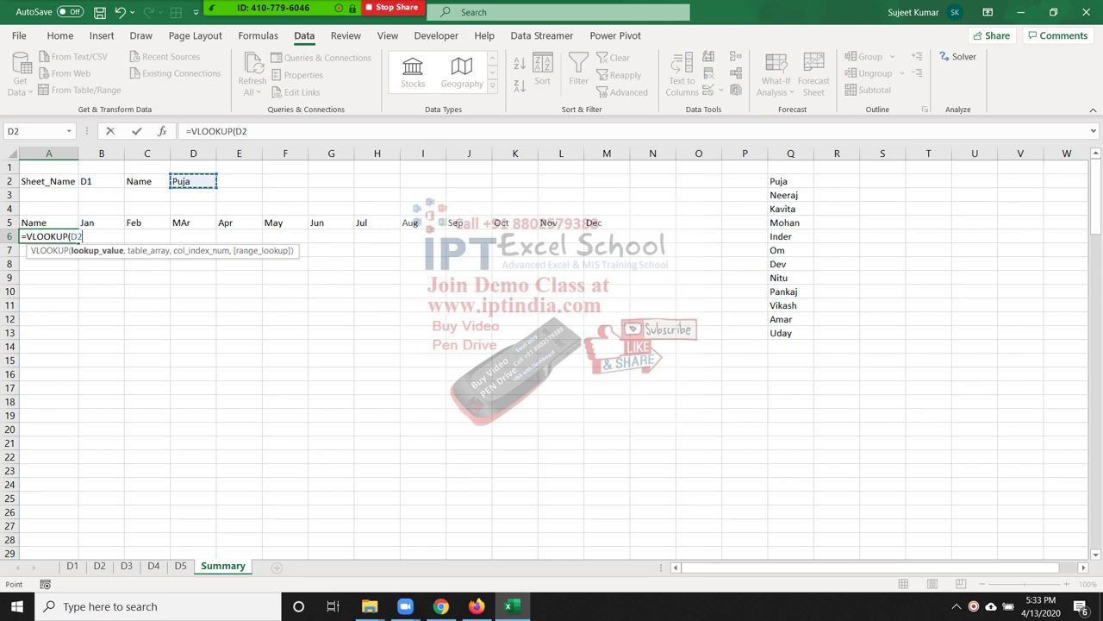
text(,)
click(72, 566)
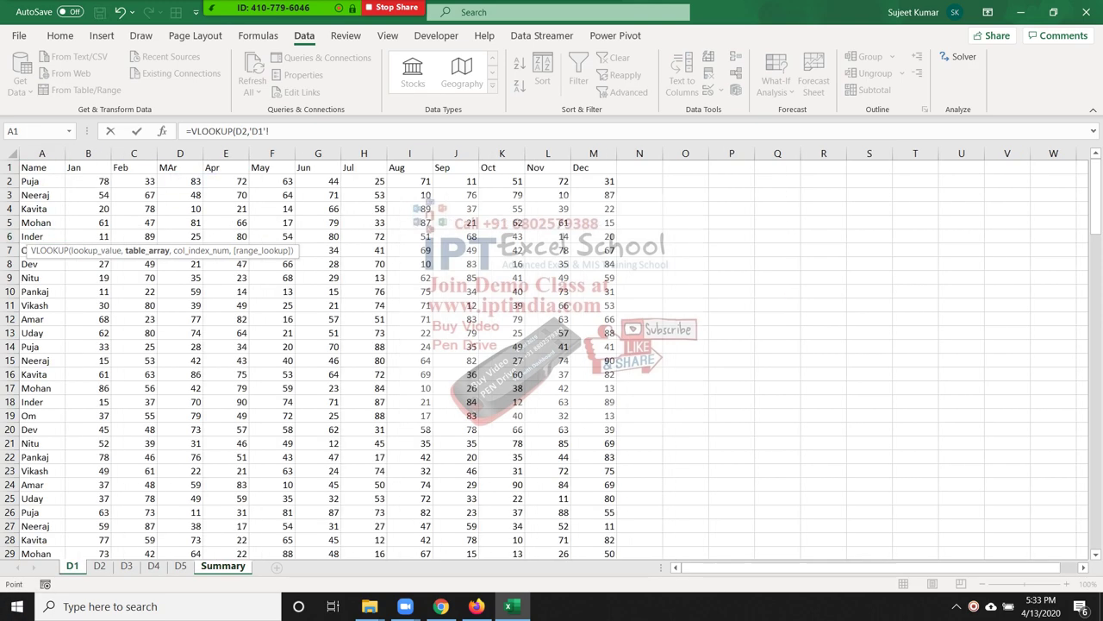
drag(41, 154, 604, 156)
text(,)
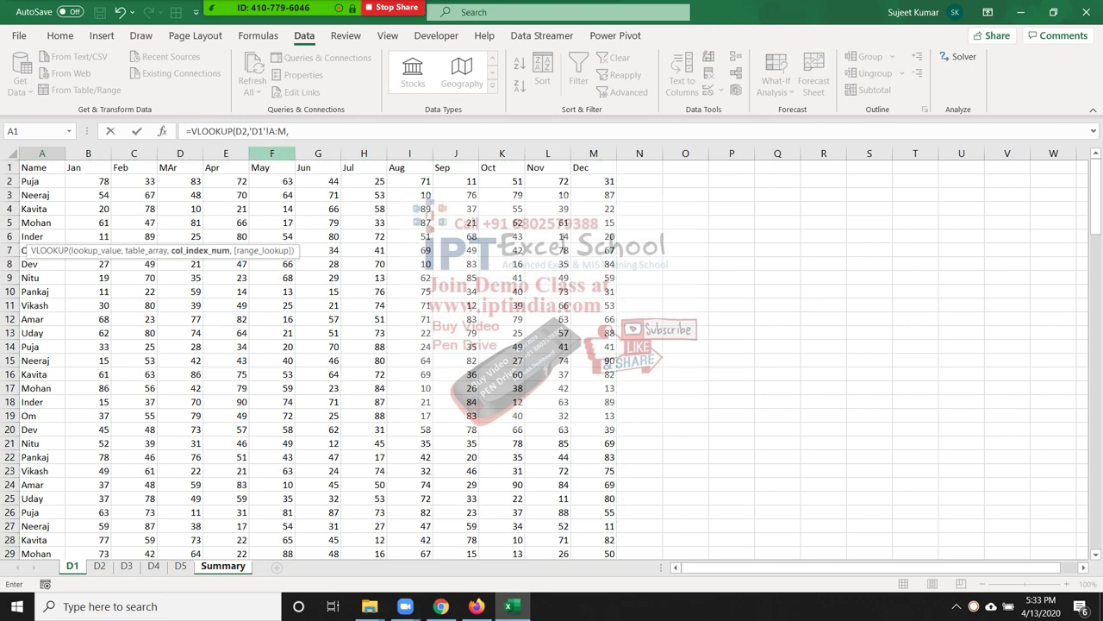
text(2,0)
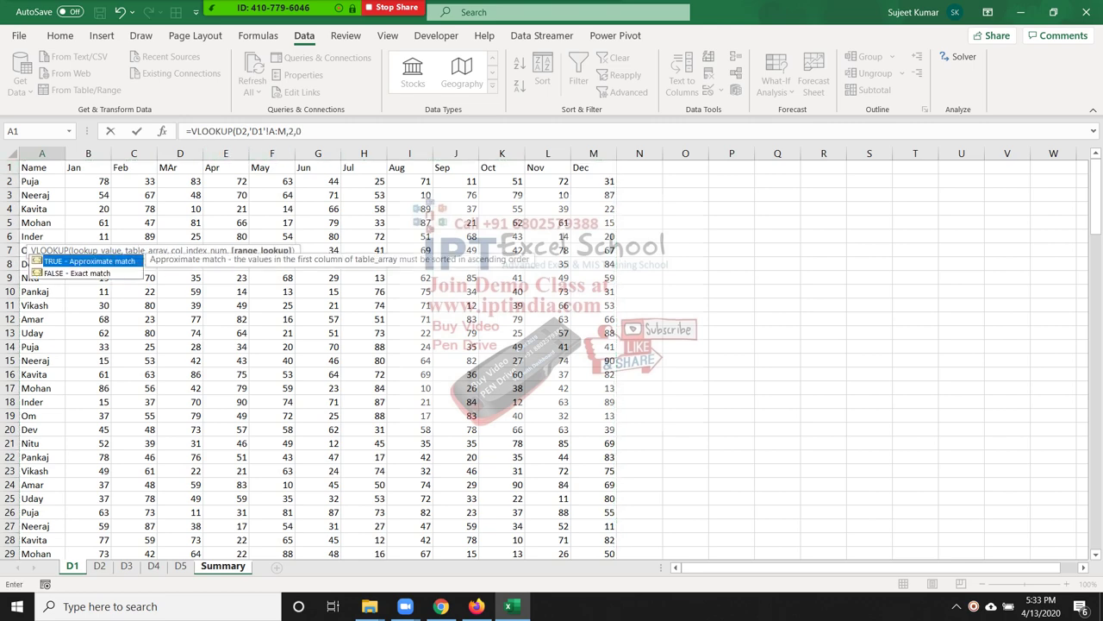
key(Return)
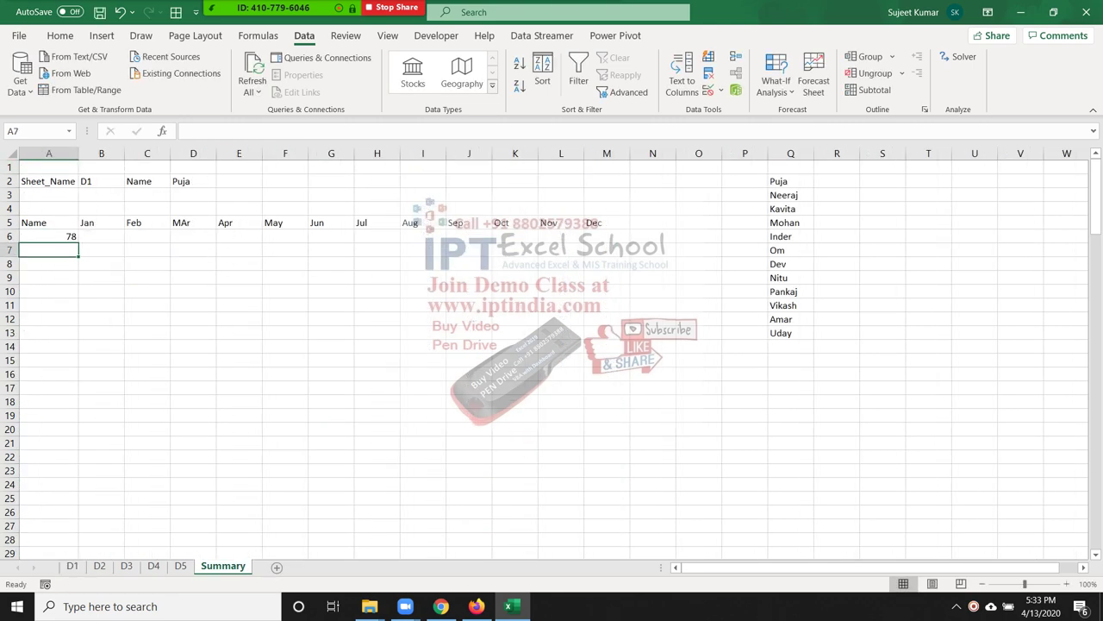
key(ctrl+s)
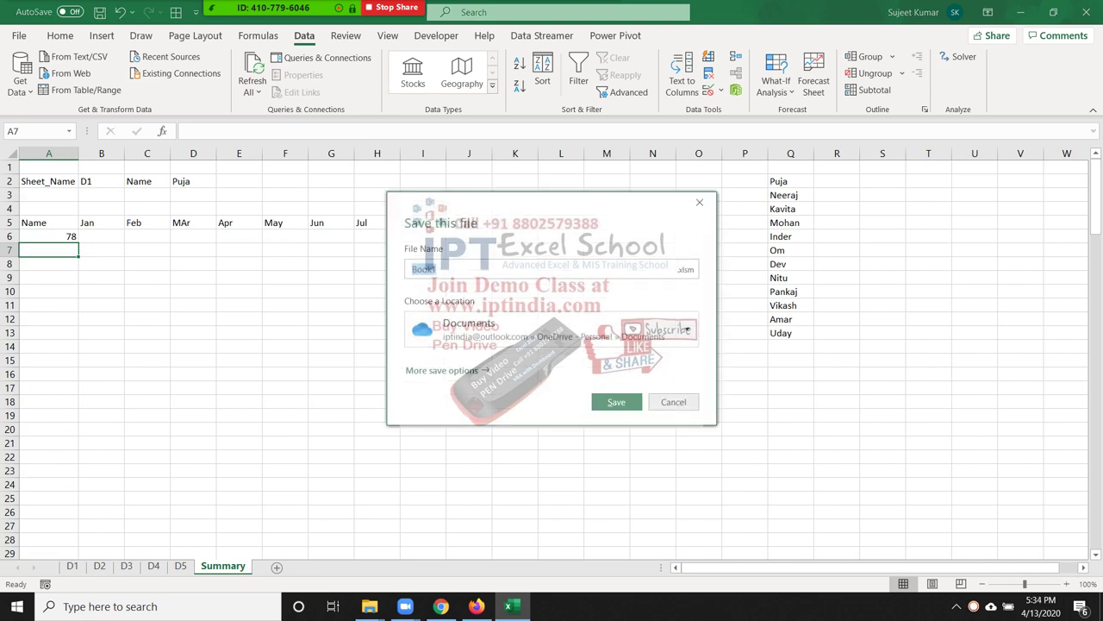
Save the workbook in the local Documents folder under a new file name
click(551, 329)
click(517, 401)
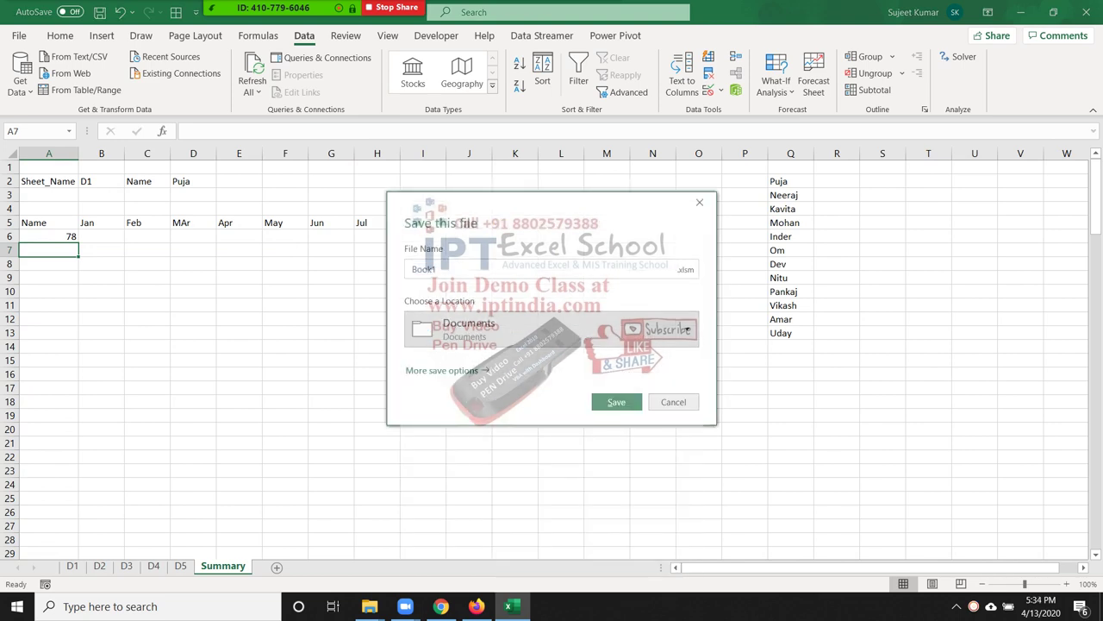
click(422, 269)
text(Pank)
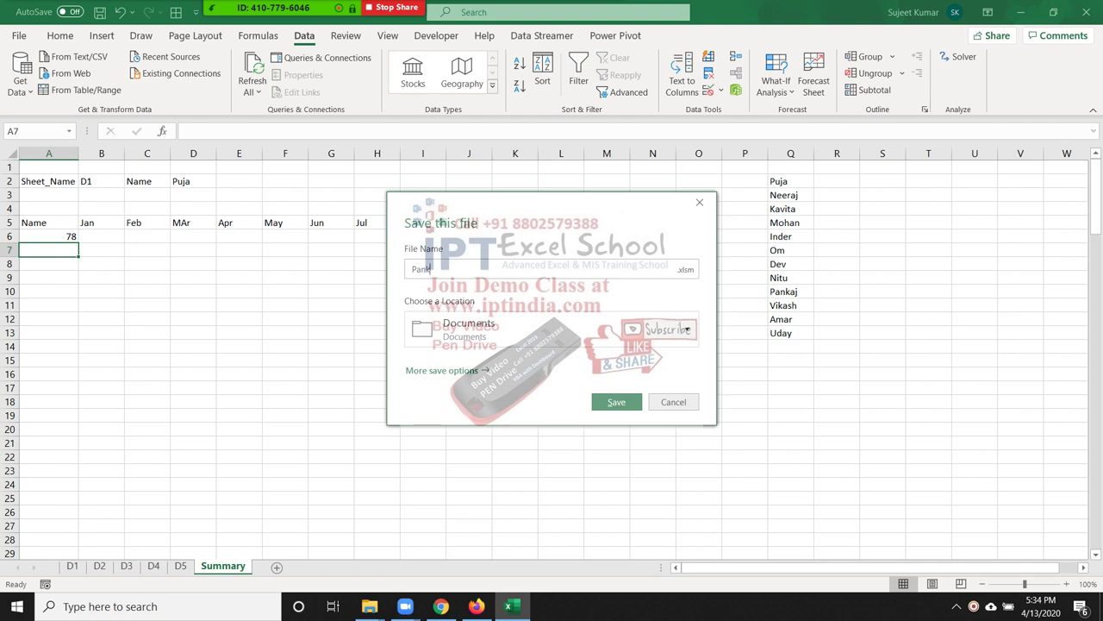
text(aj)
key(Tab)
key(Return)
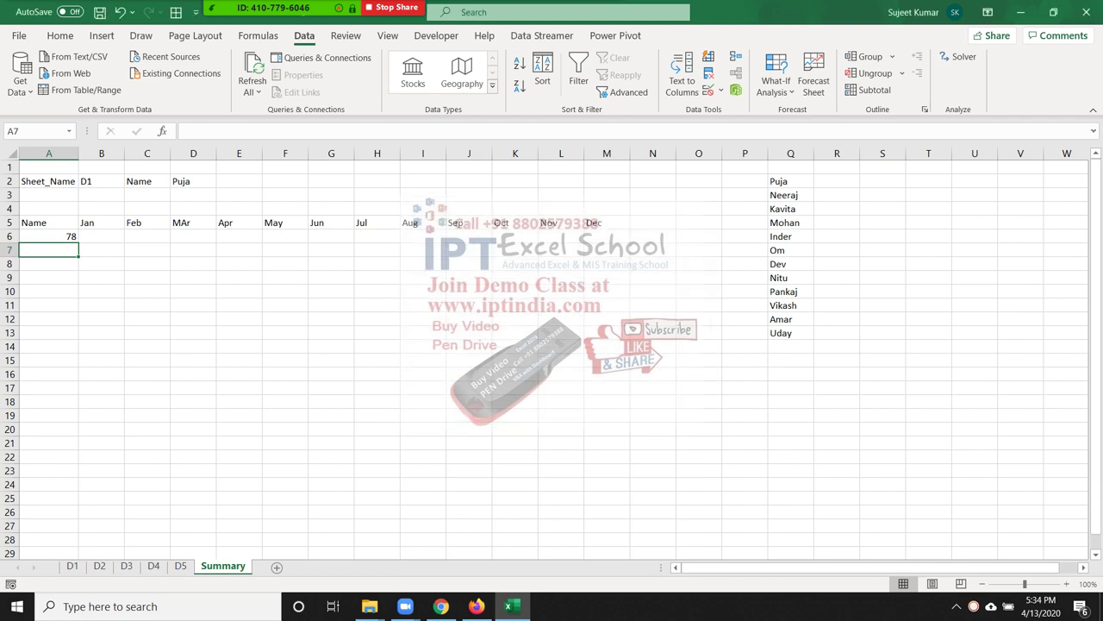
Review A6's formula, leaving it unchanged, and abandon a stray MATCH entry in A7
click(48, 236)
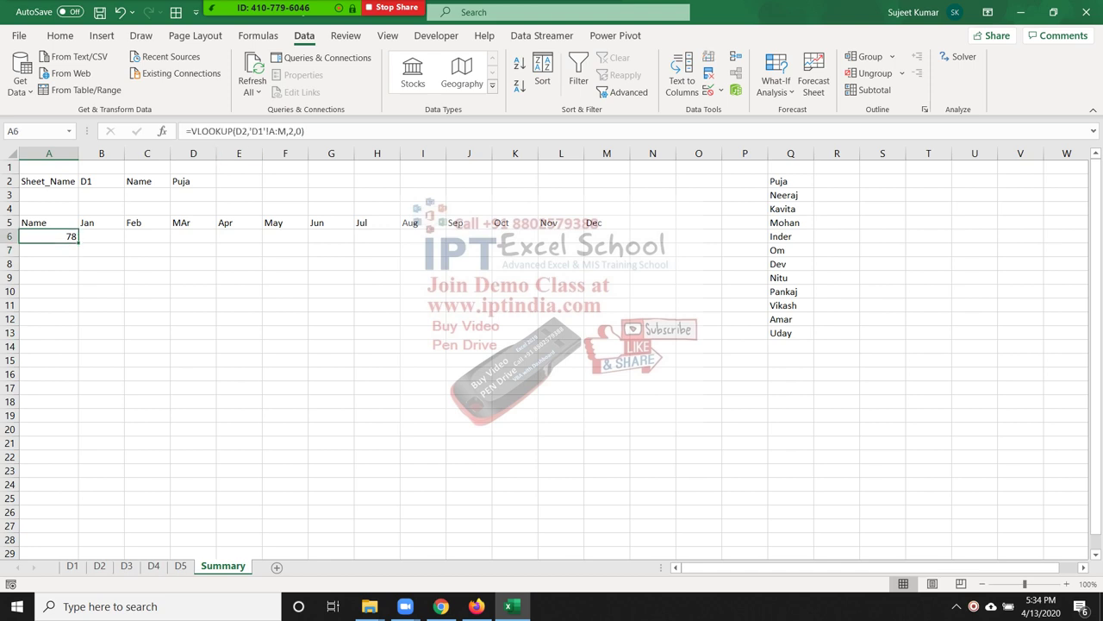
click(270, 131)
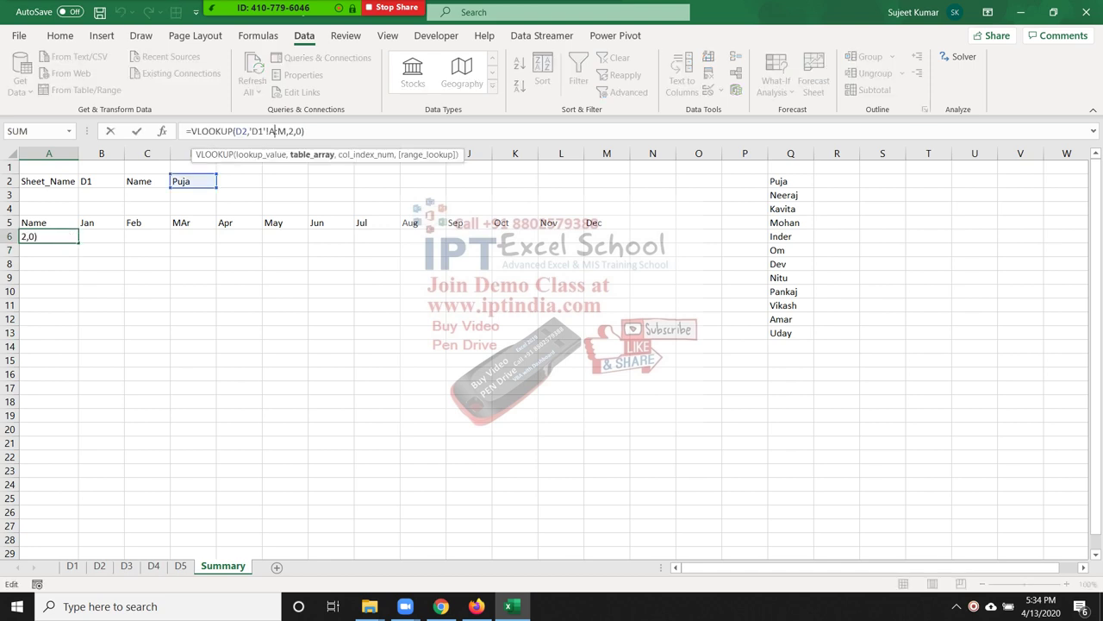
click(290, 131)
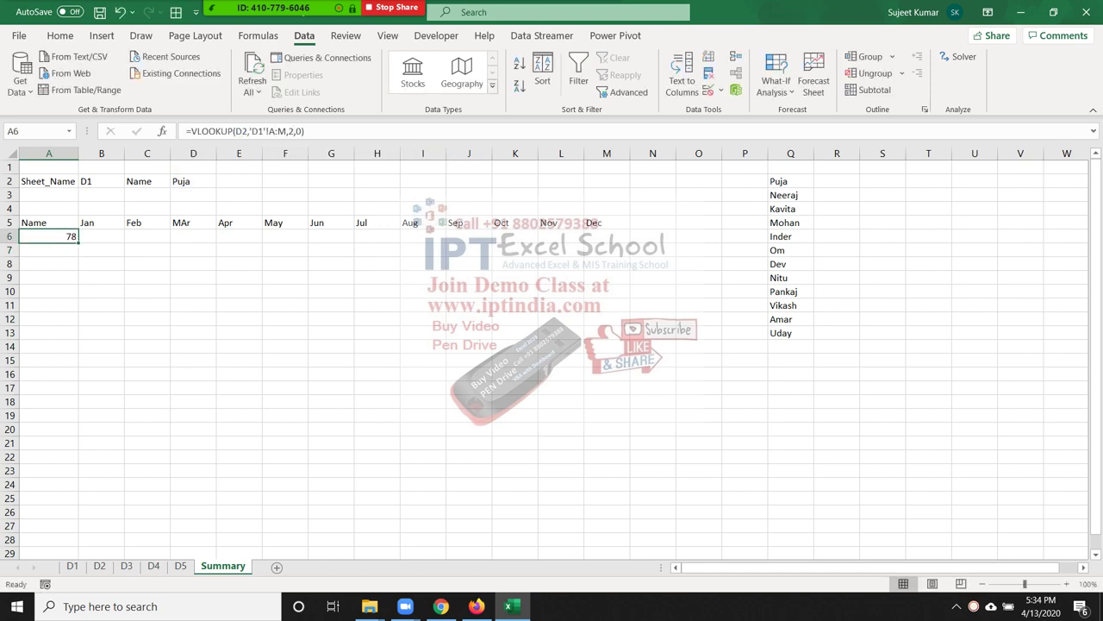
key(Return)
text(=ma)
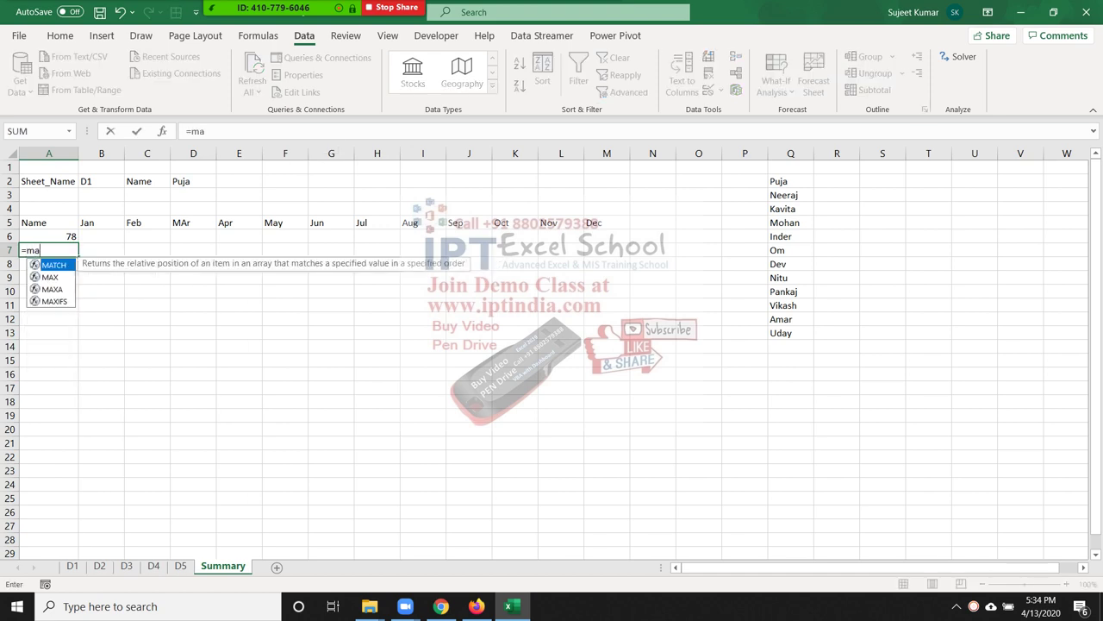
key(Tab)
key(Escape)
key(Up)
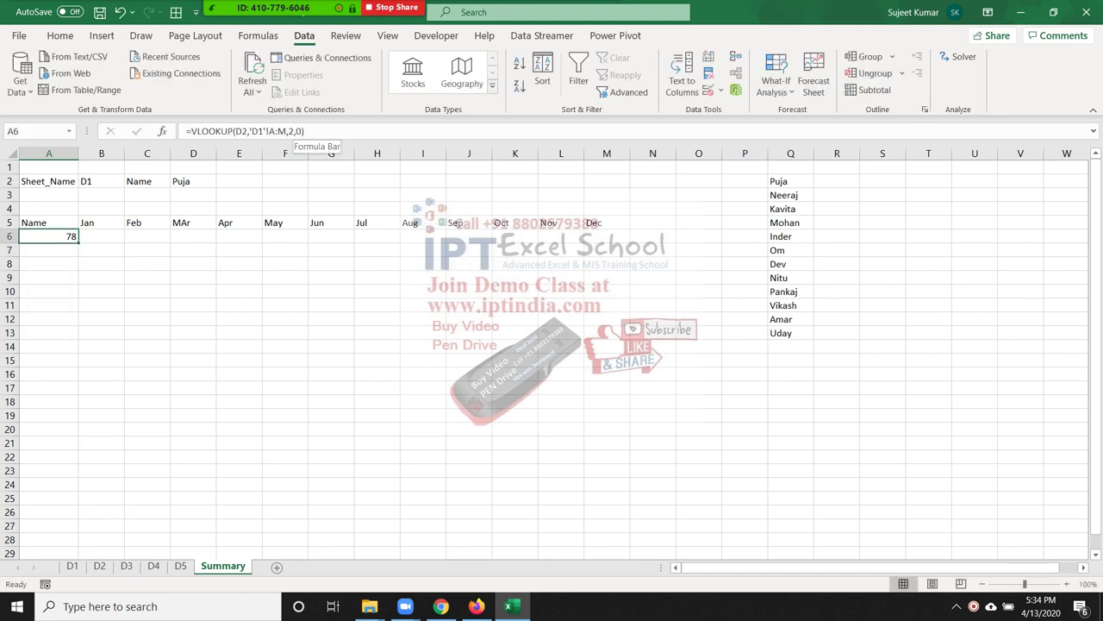
Change A6's VLOOKUP column index from 2 to 1 to return the name
key(F2)
key(Left)
key(Left)
key(Left)
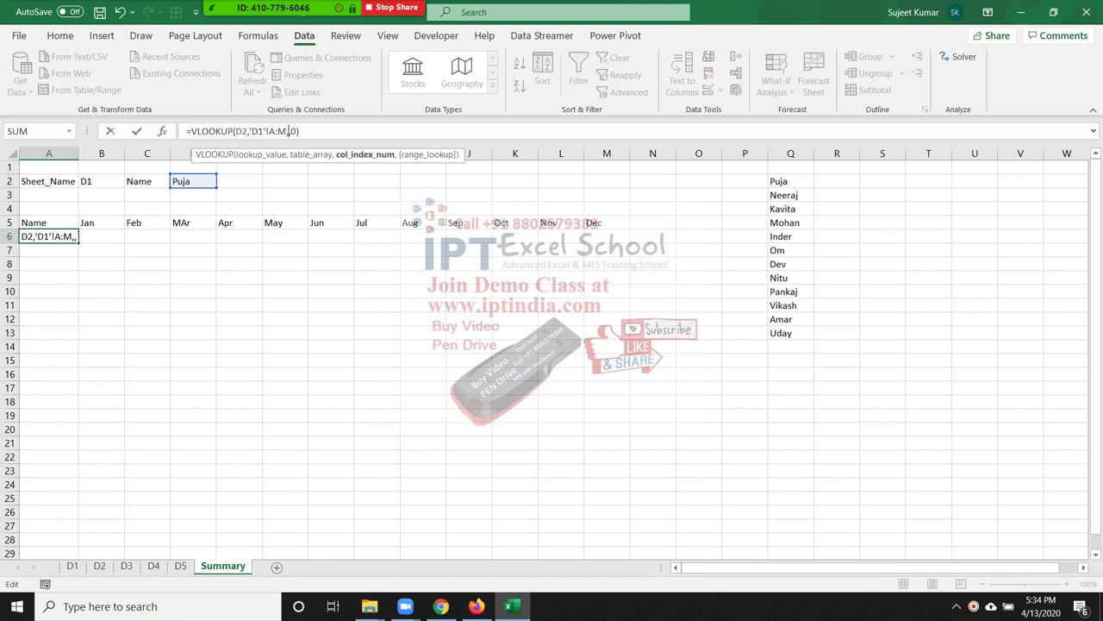
key(BackSpace)
text(1)
key(Return)
Start retyping A6 as a fresh =VLOOKUP( formula
key(Up)
key(F2)
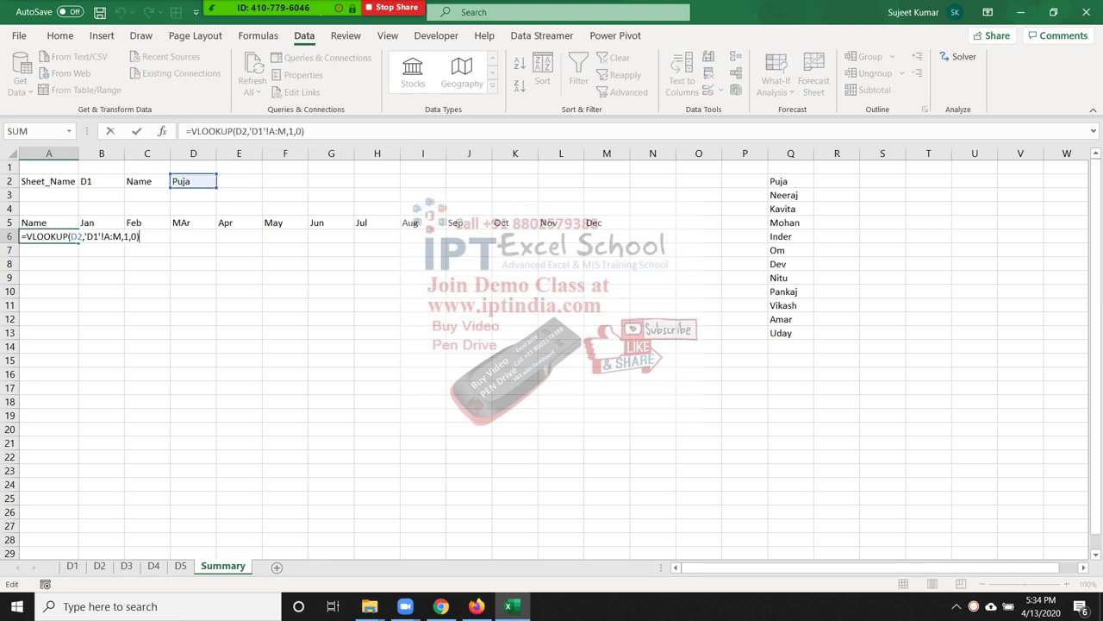
key(Escape)
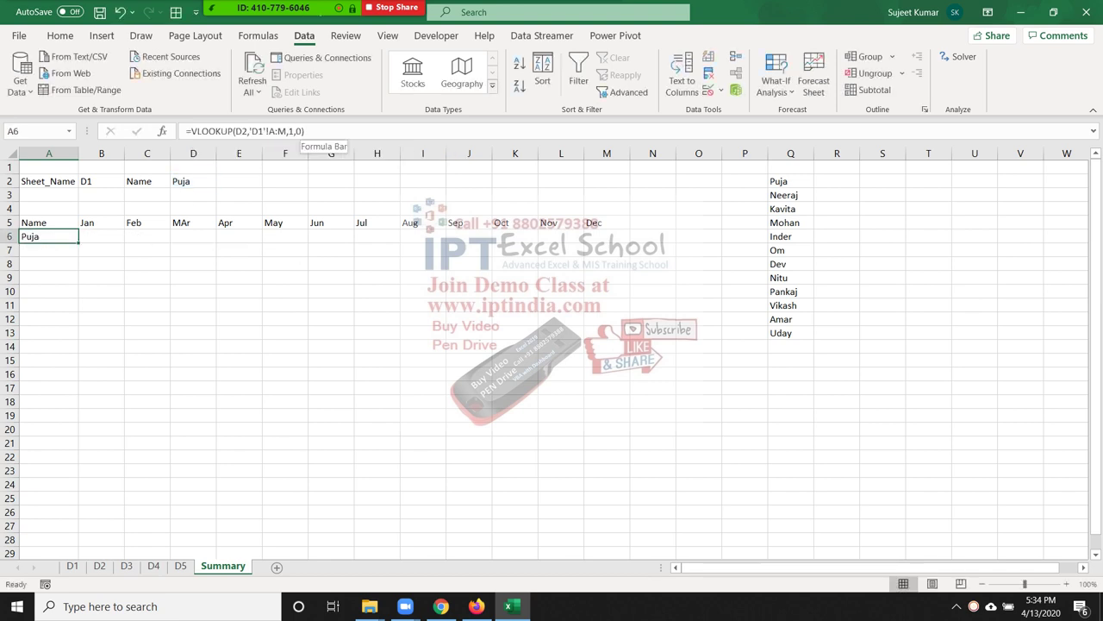
text(=vl)
key(Tab)
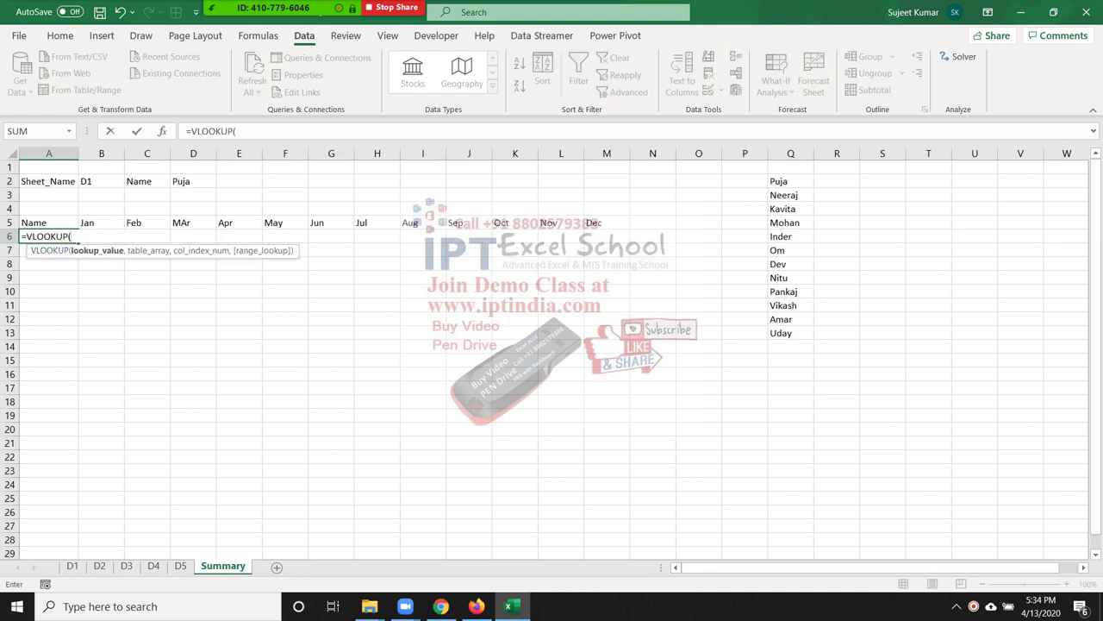
Complete A6 as =VLOOKUP(D2,'D1'!A:M,1,FALSE), returning Puja
click(193, 181)
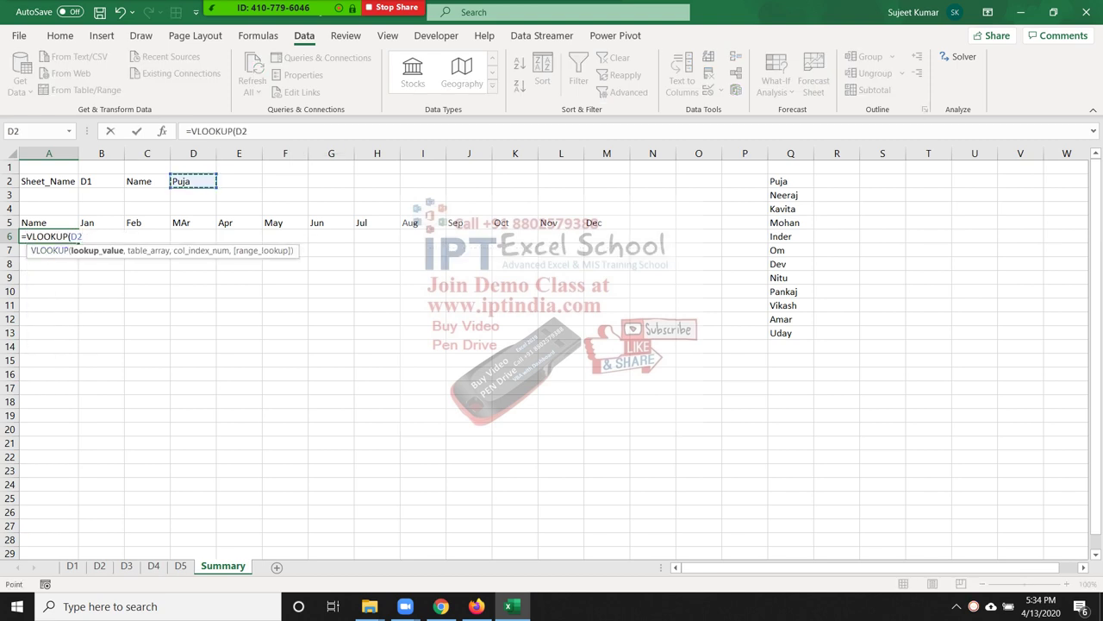
text(,)
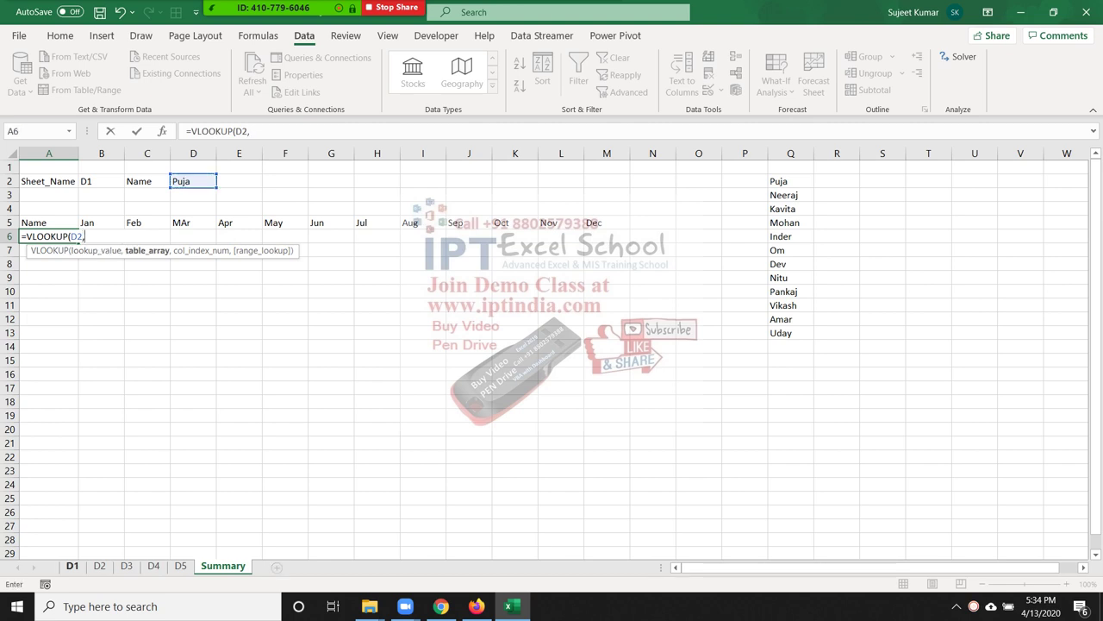
click(72, 566)
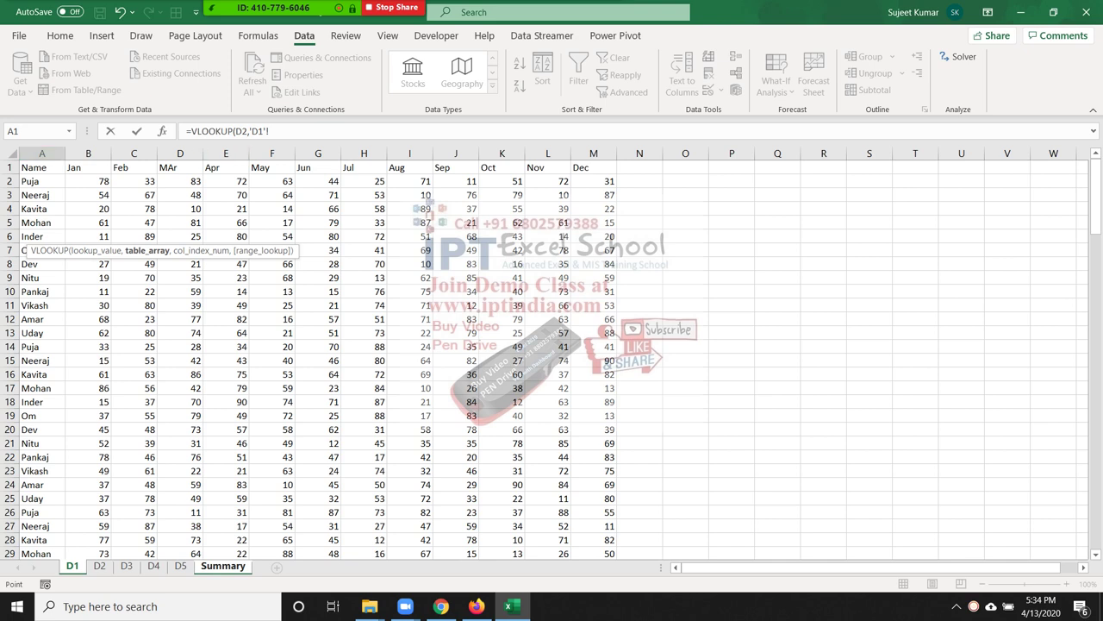
drag(41, 153, 642, 154)
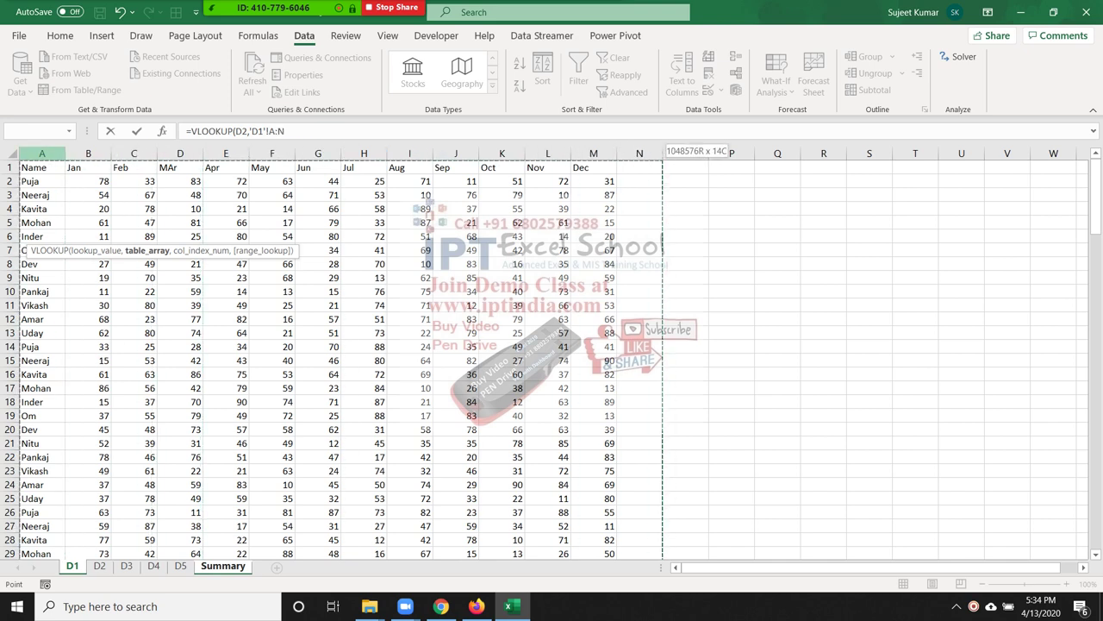
drag(642, 154, 595, 154)
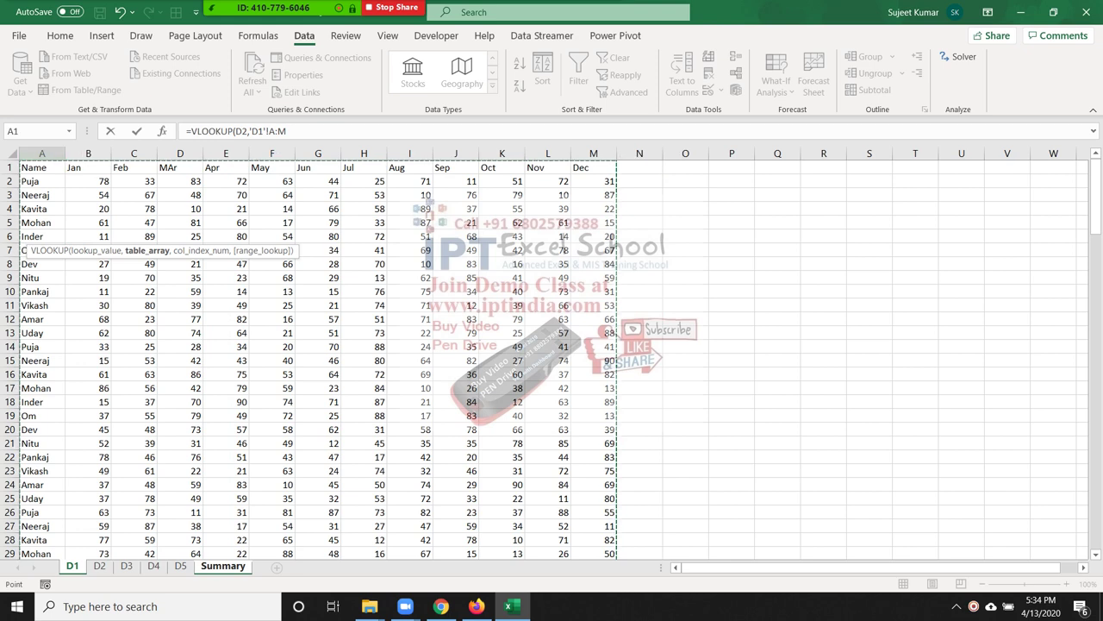
text(,1)
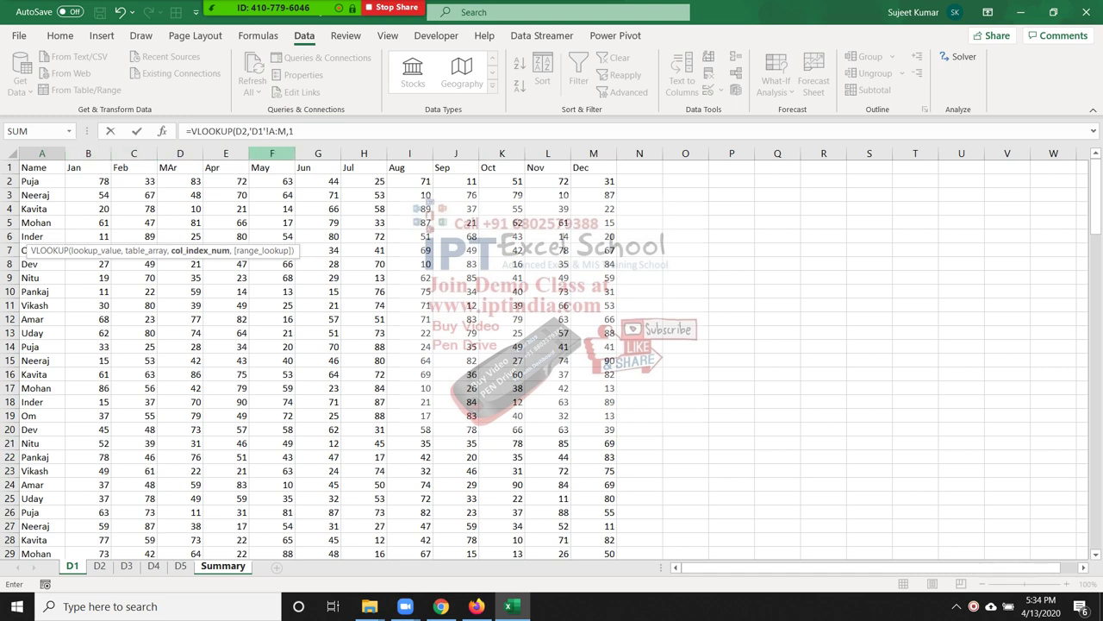
text(,)
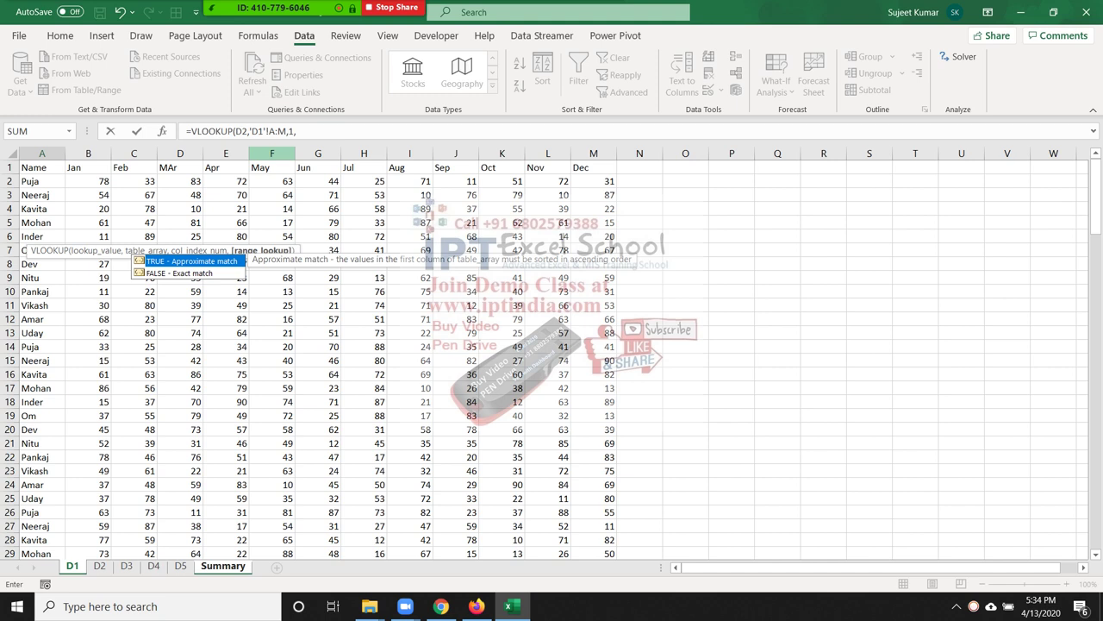
key(Down)
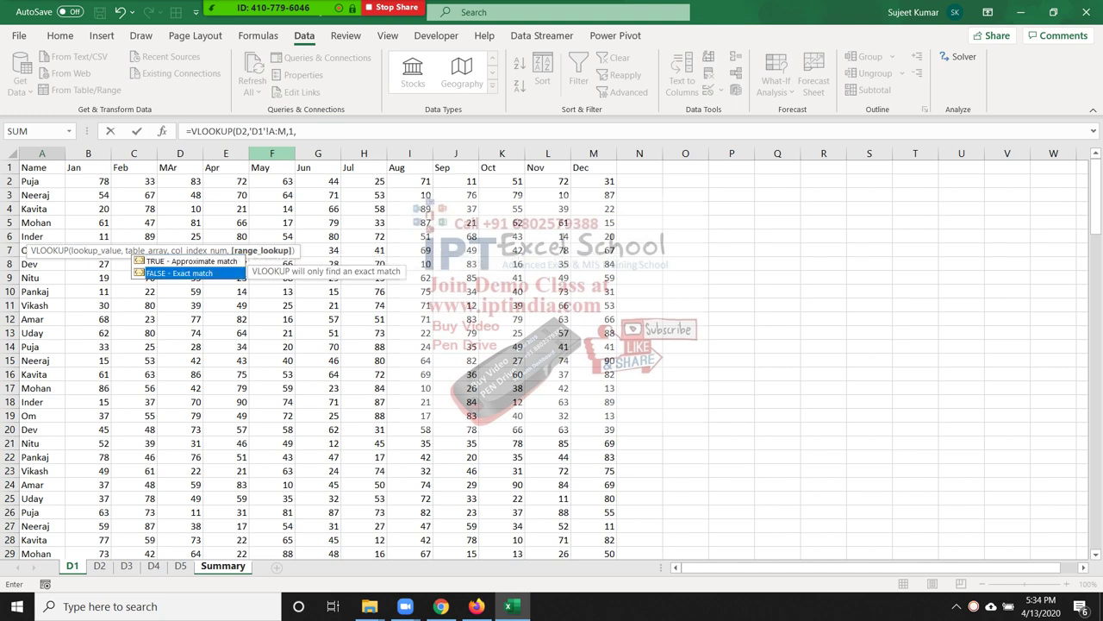
key(Tab)
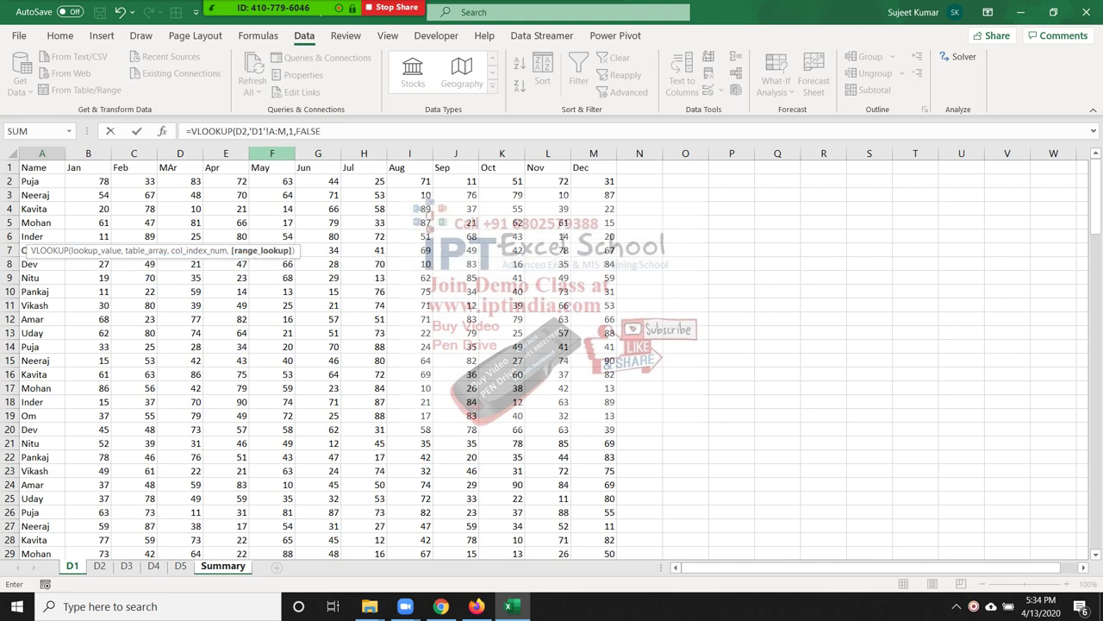
key(Return)
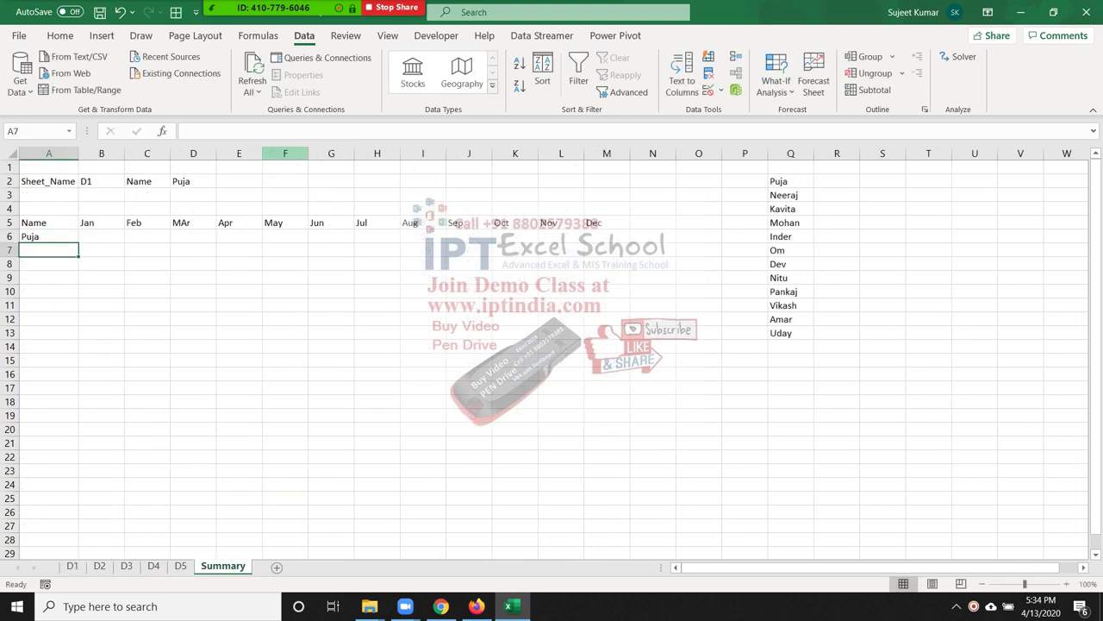
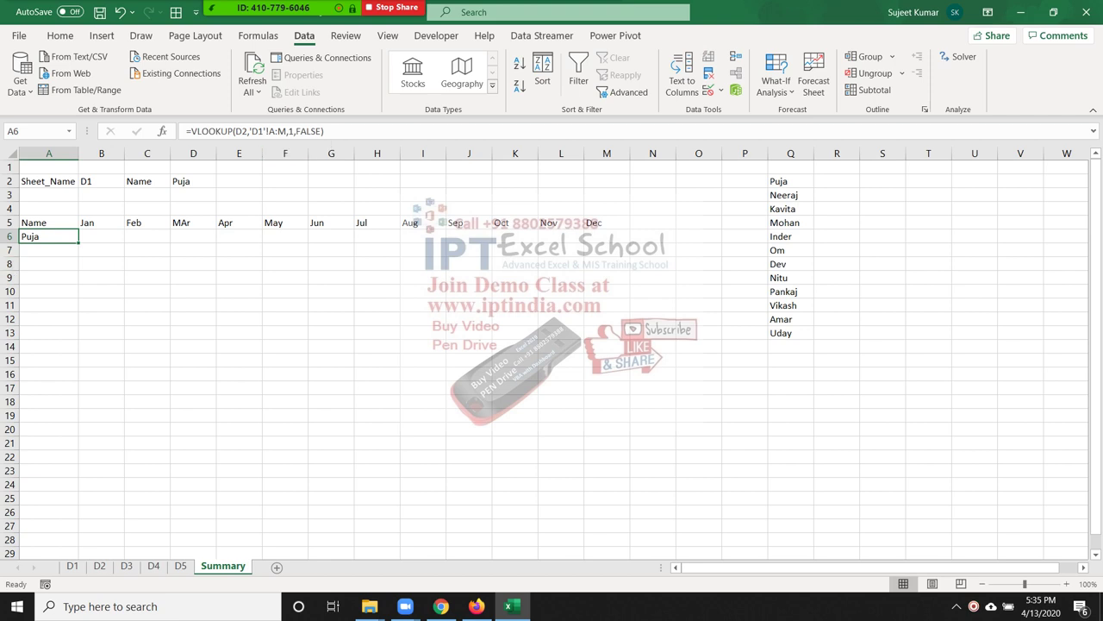
Enter =MATCH(A5,'D1'!1:1,0) in A7, returning 1 for the Name header
click(48, 249)
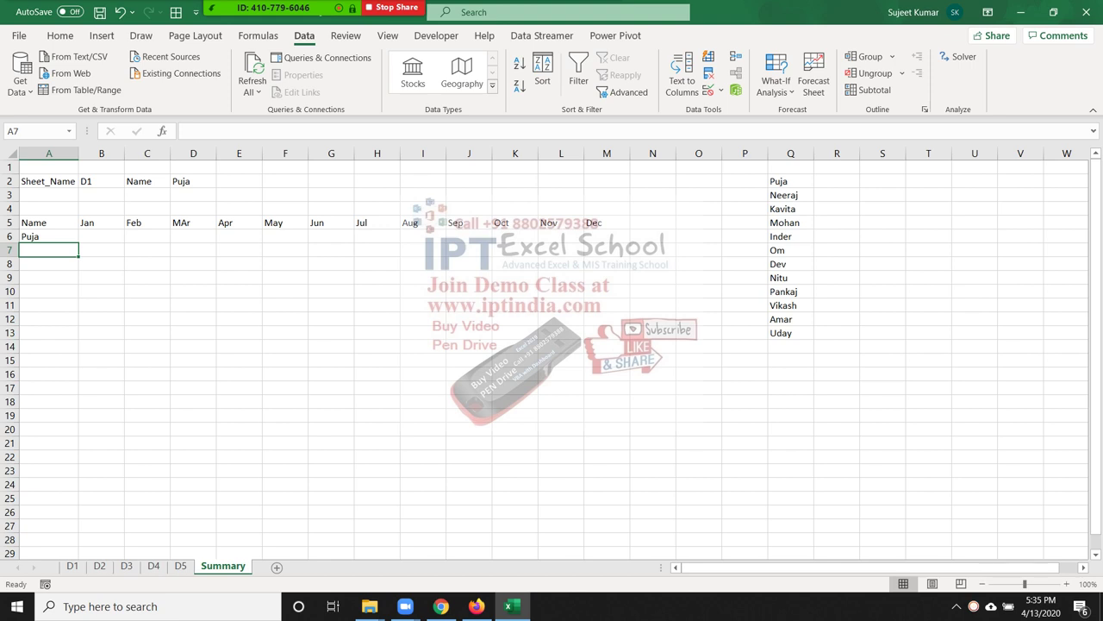
text(=mat)
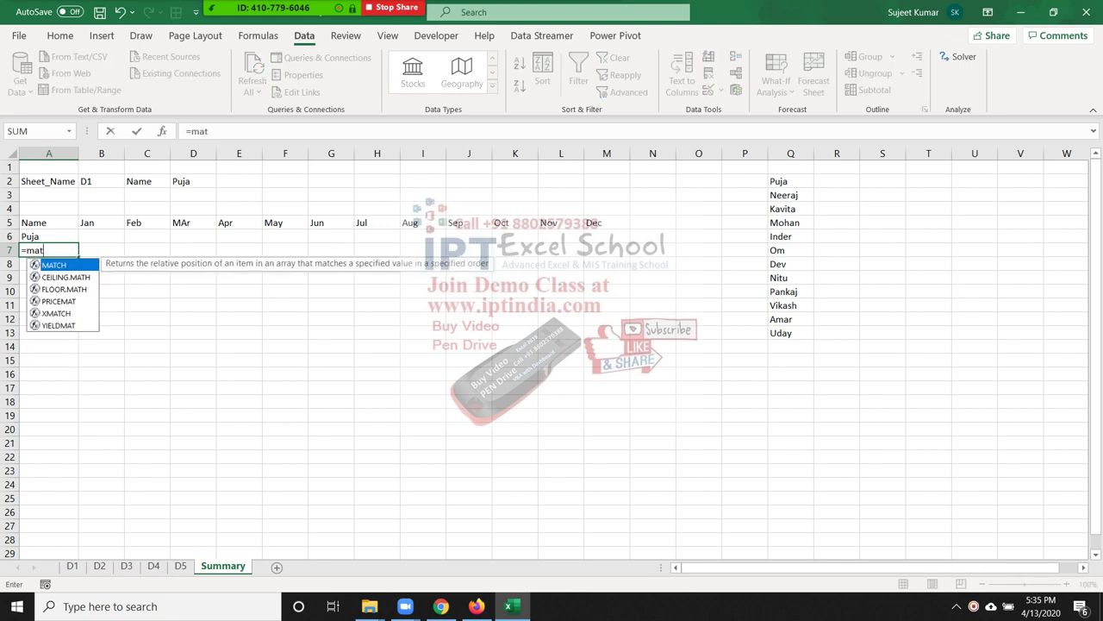
key(Tab)
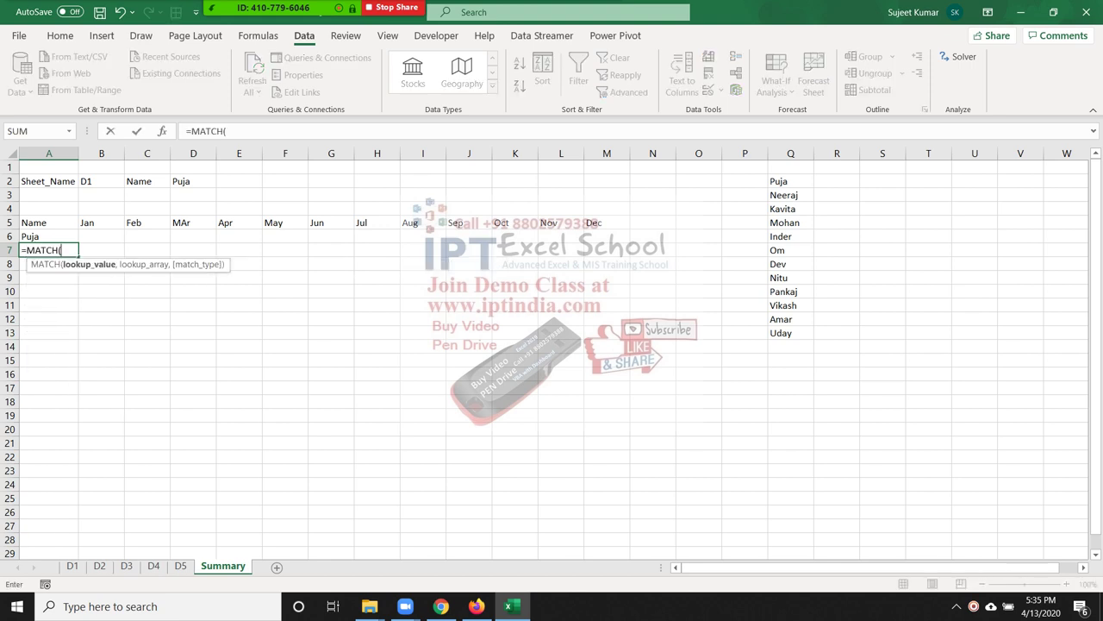
click(193, 181)
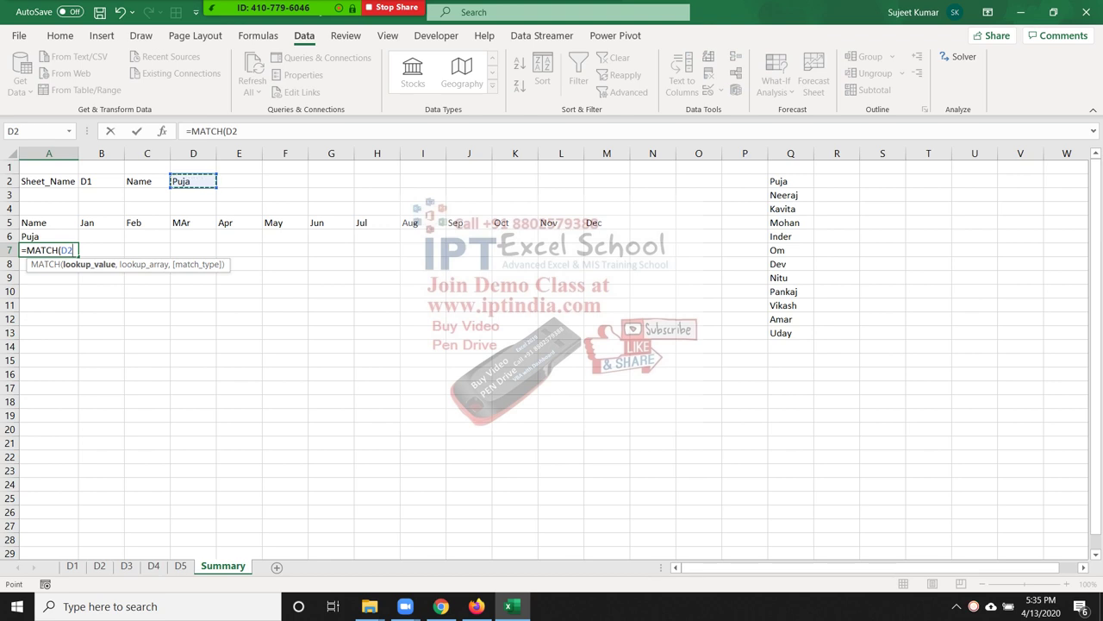
click(48, 222)
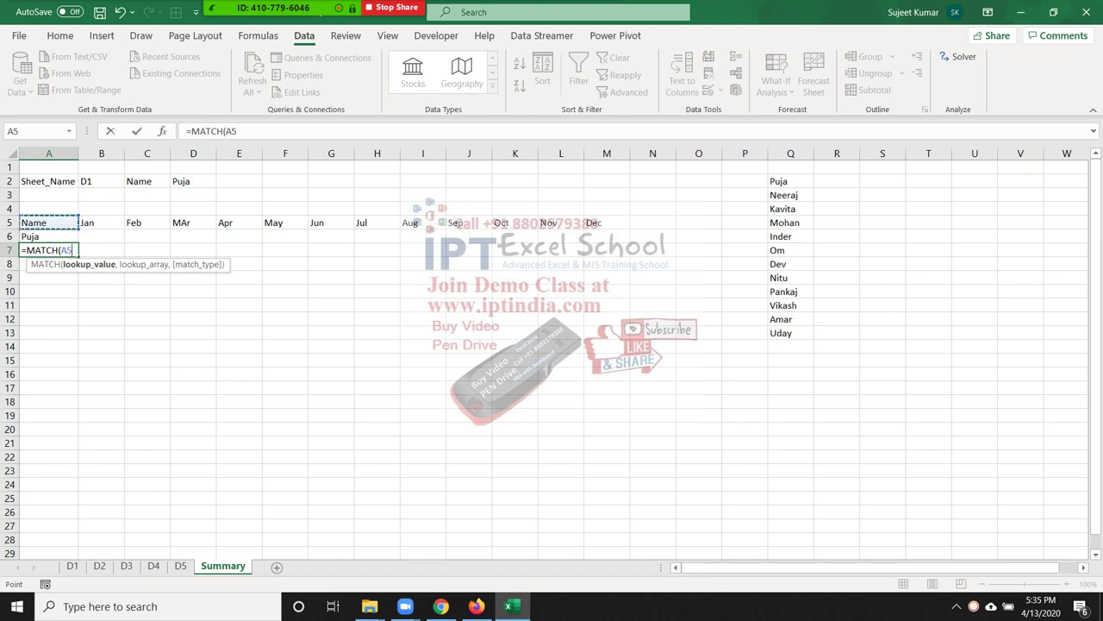
text(,)
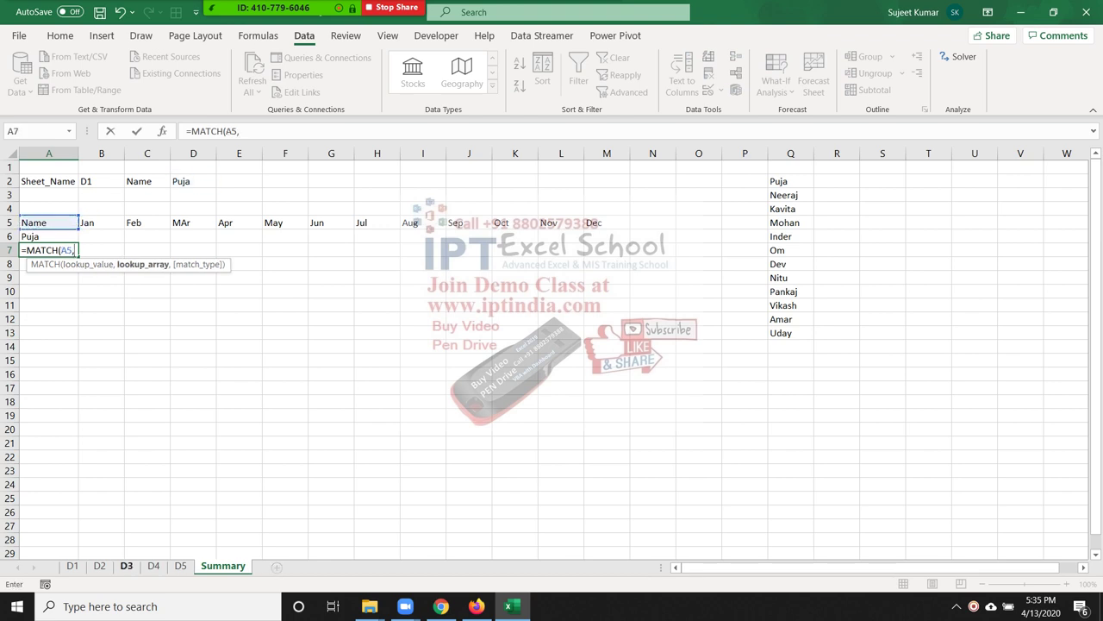
click(73, 565)
click(10, 168)
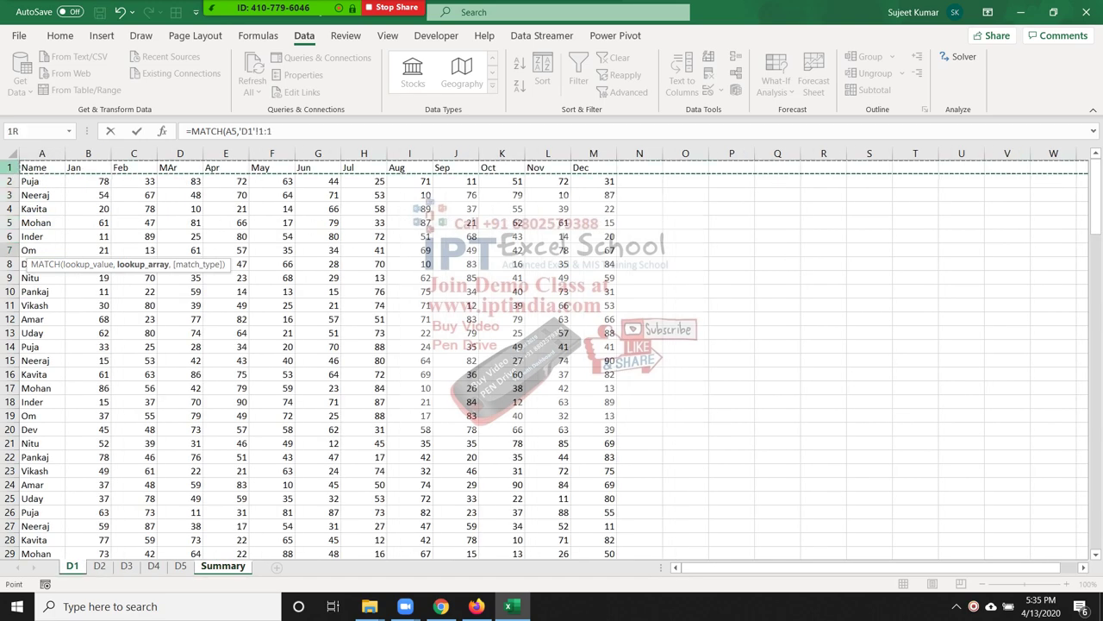
text(,0)
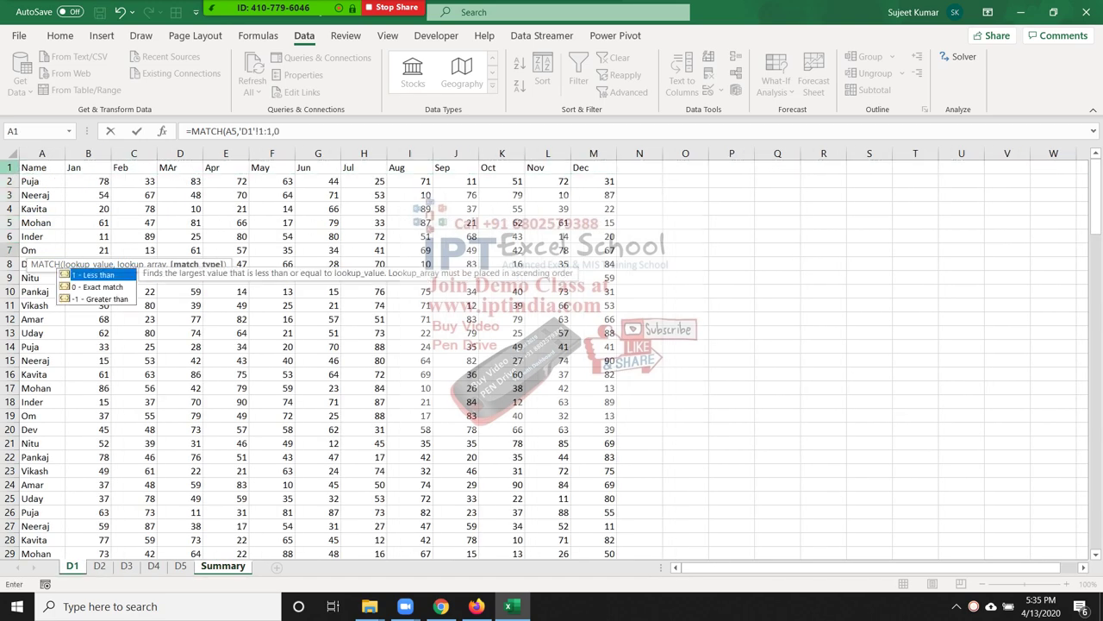
text())
key(Return)
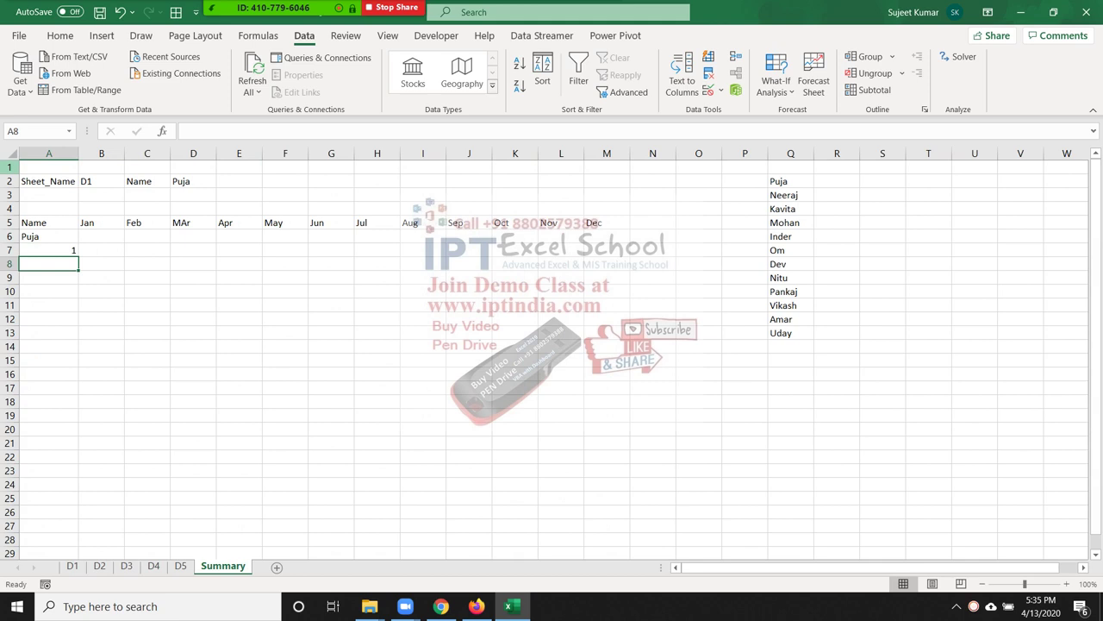
Copy the MATCH expression from A7's formula for reuse in A6's VLOOKUP
click(48, 250)
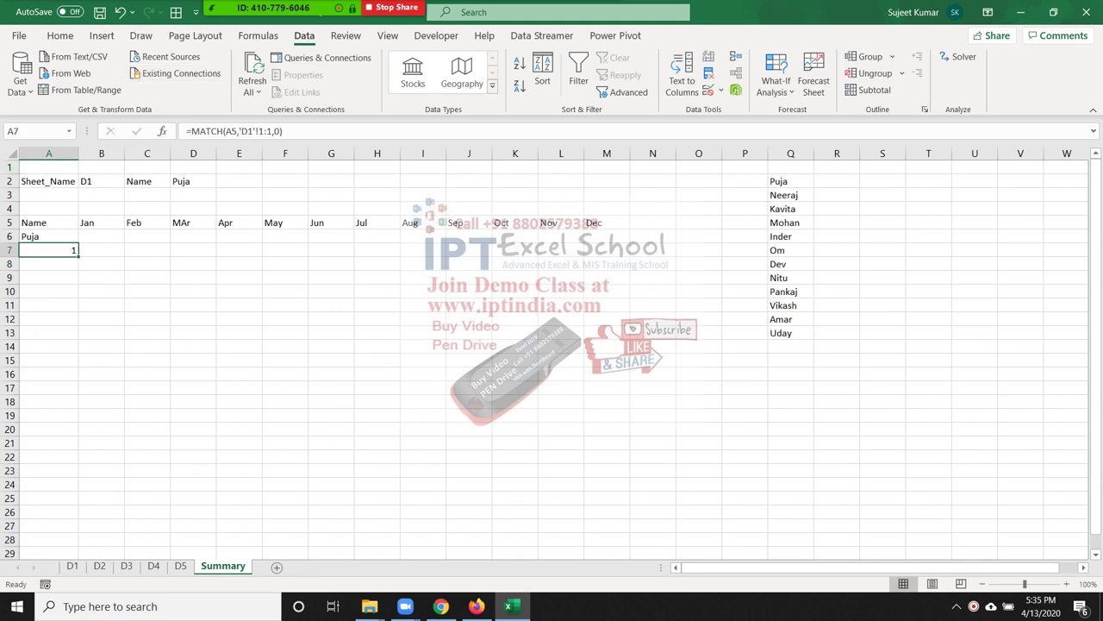
click(195, 131)
drag(191, 131, 283, 131)
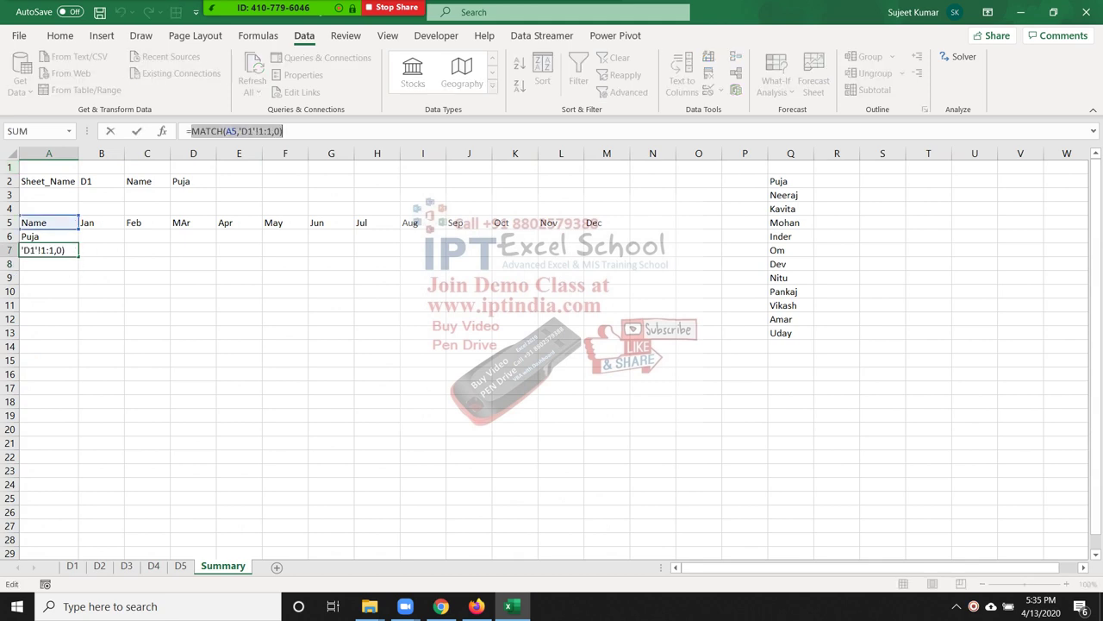
key(Escape)
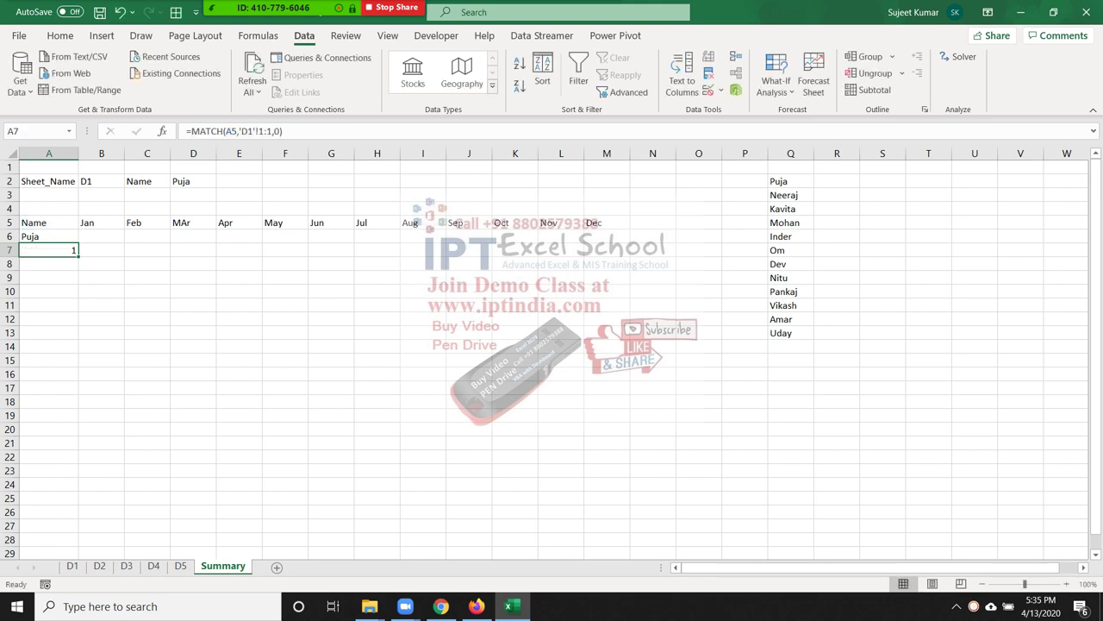
double_click(35, 236)
Replace A6's fixed column number 1 with the copied MATCH expression
double_click(126, 237)
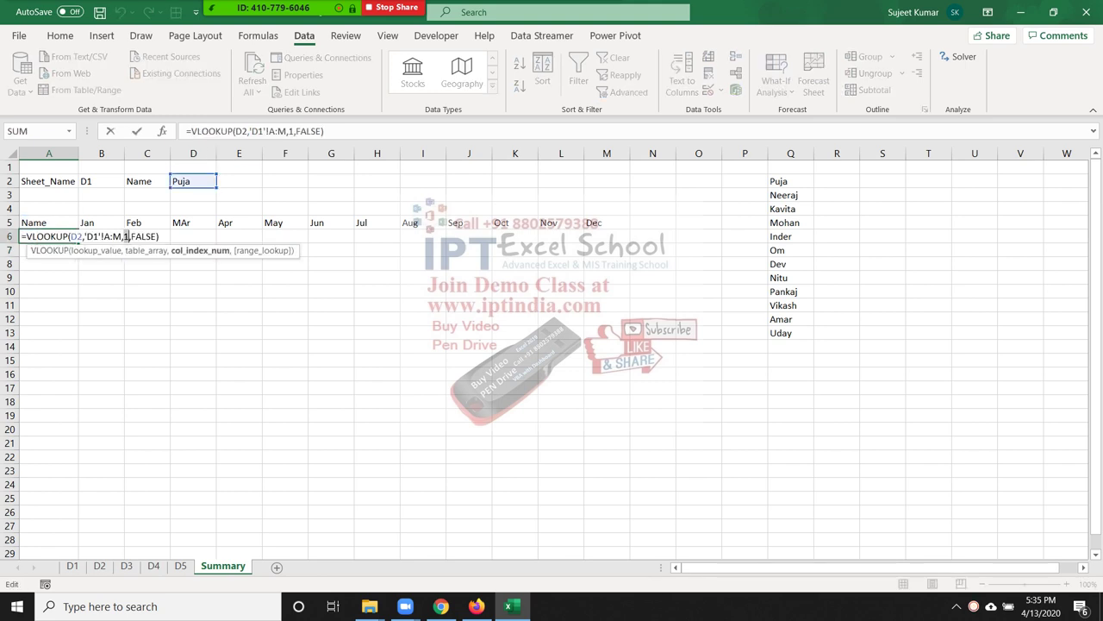
key(ctrl+v)
key(Return)
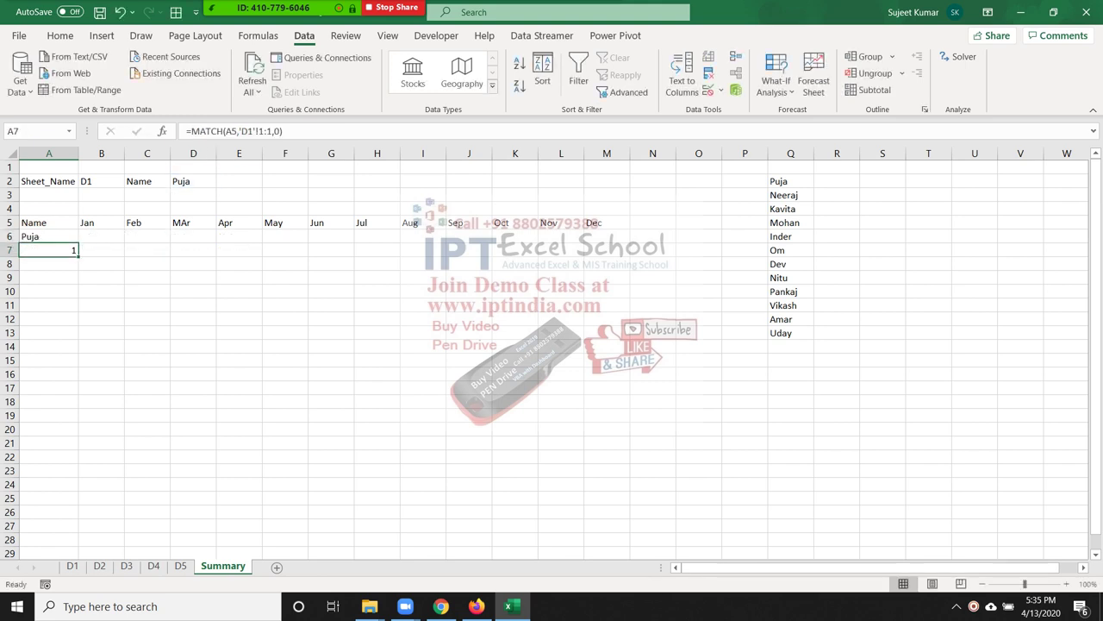
key(Up)
key(F2)
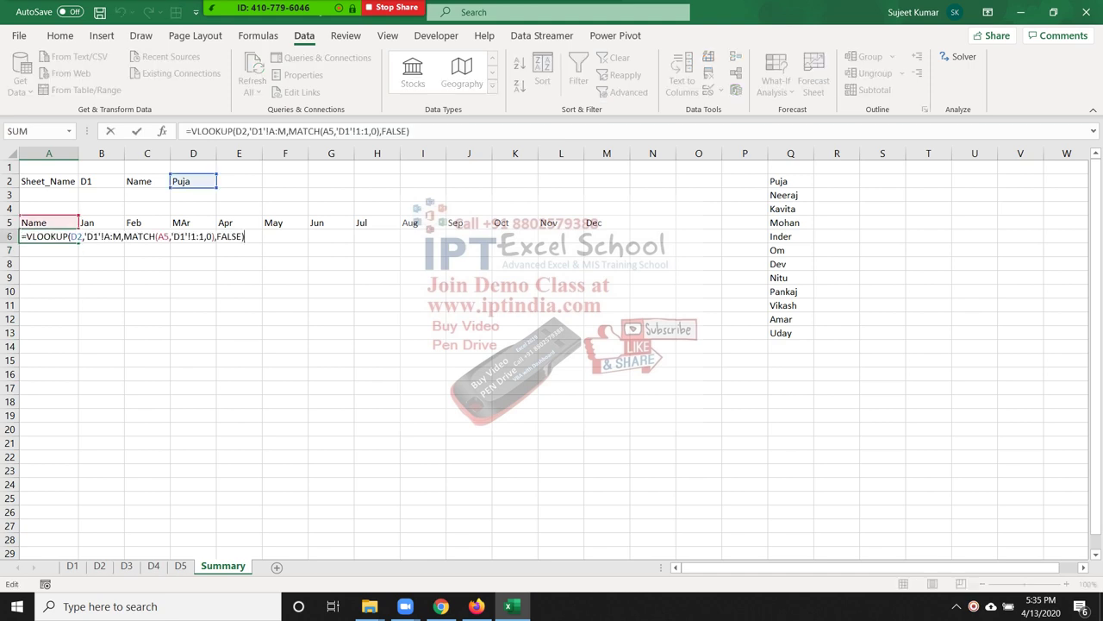
key(Escape)
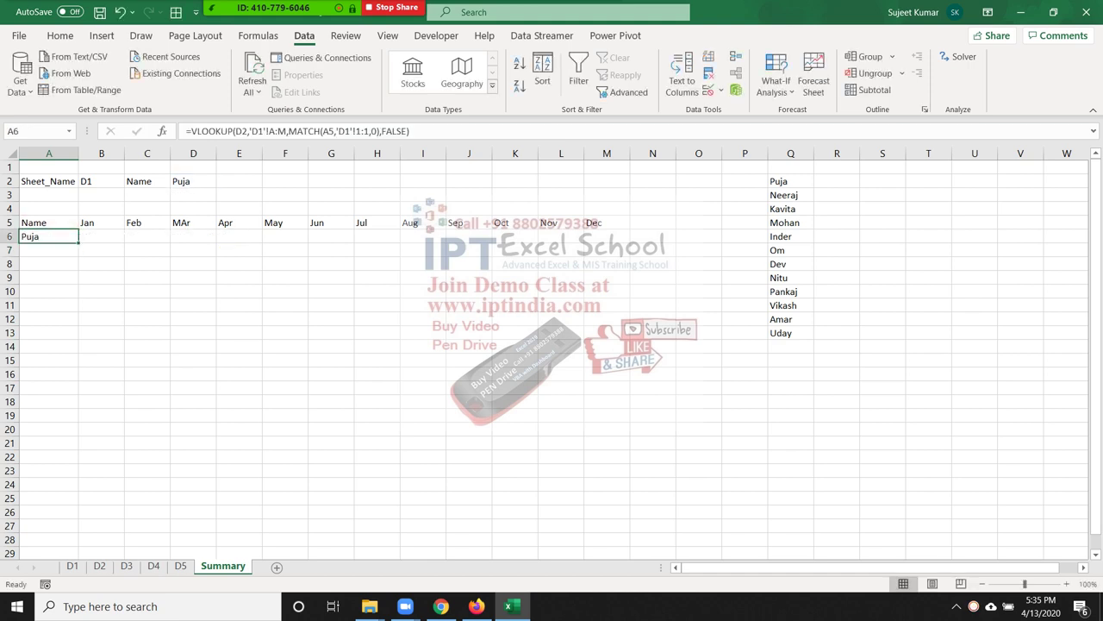
Lock A6's references as $D$2, $A:$M, A$5 and $1:$1
click(236, 131)
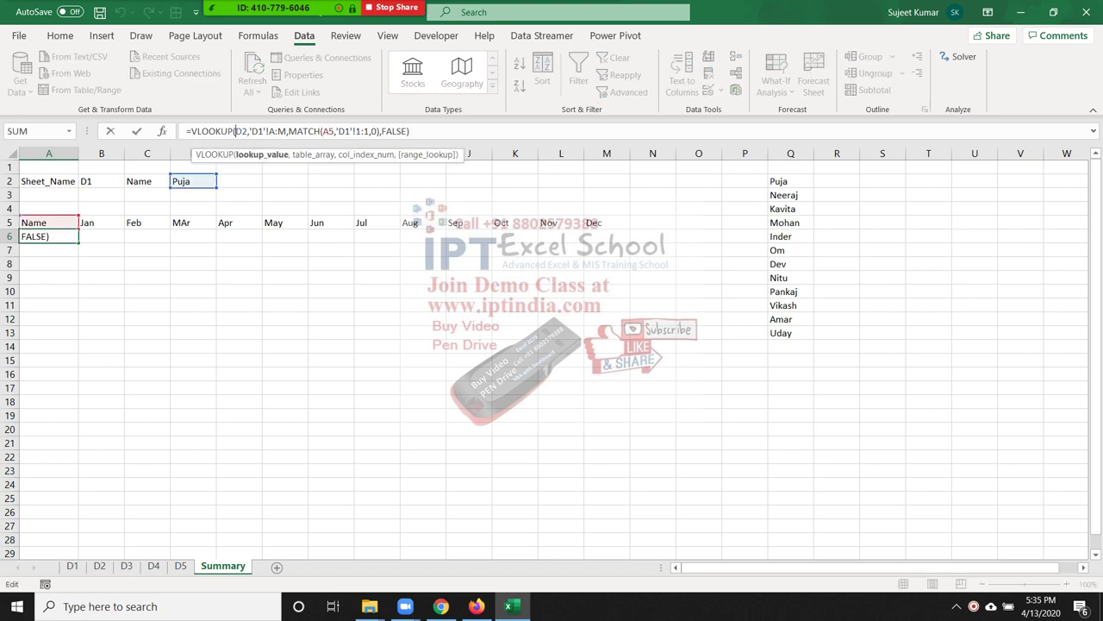
key(F4)
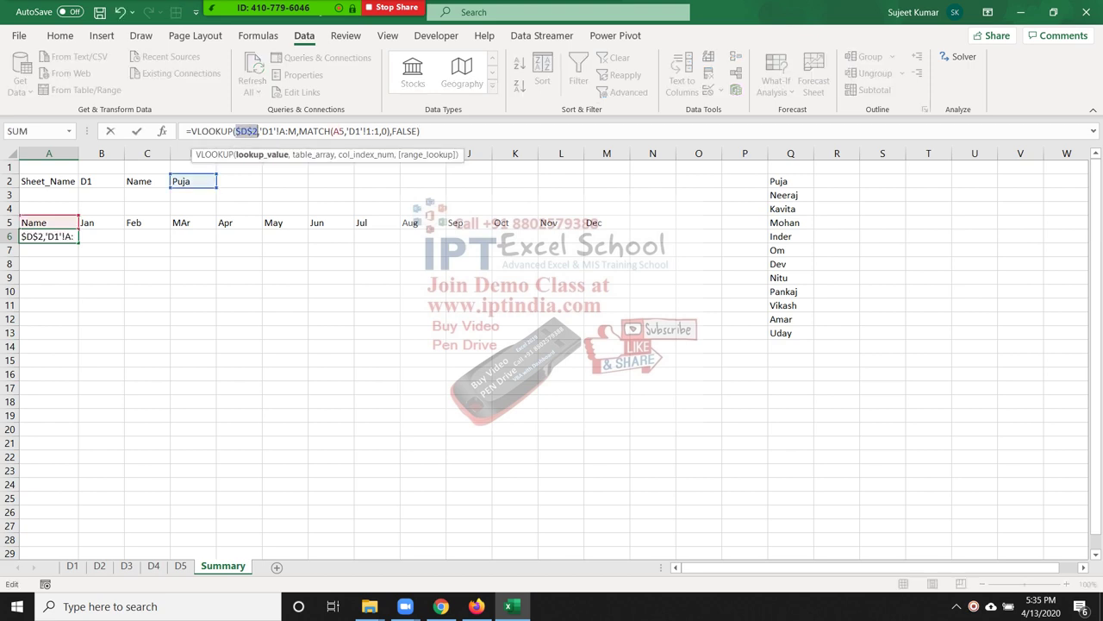
click(286, 131)
key(F4)
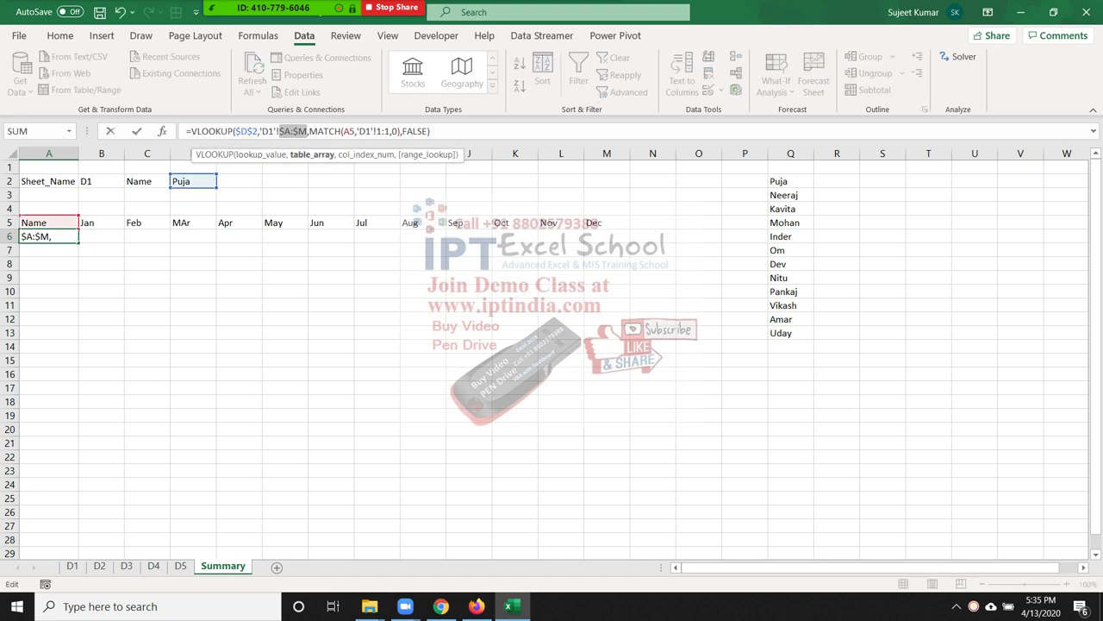
click(349, 131)
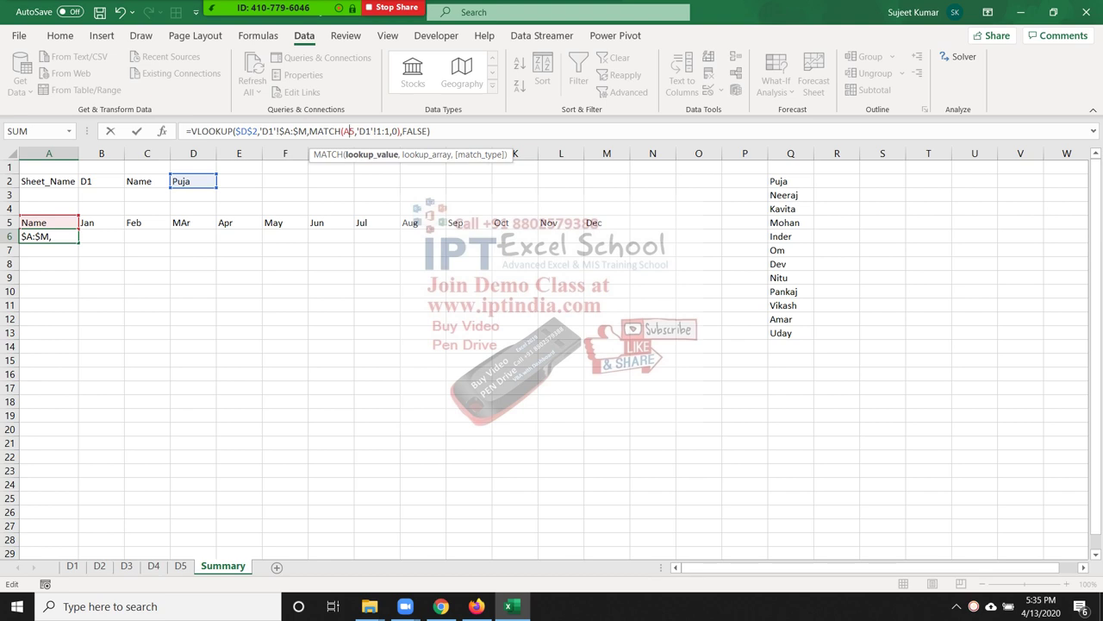
text($)
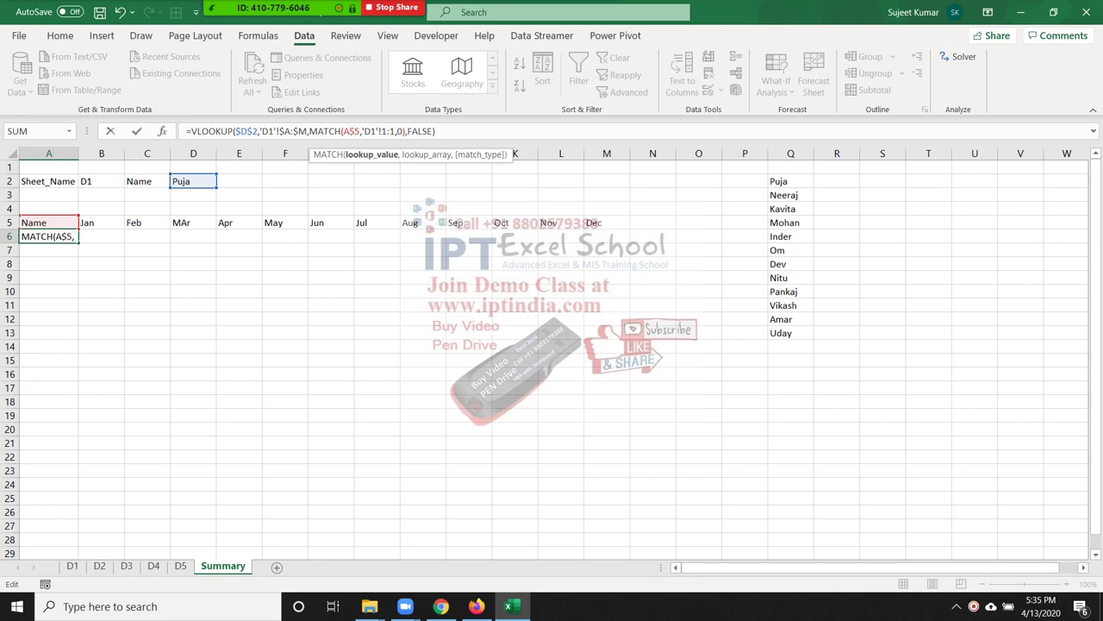
click(387, 131)
key(F4)
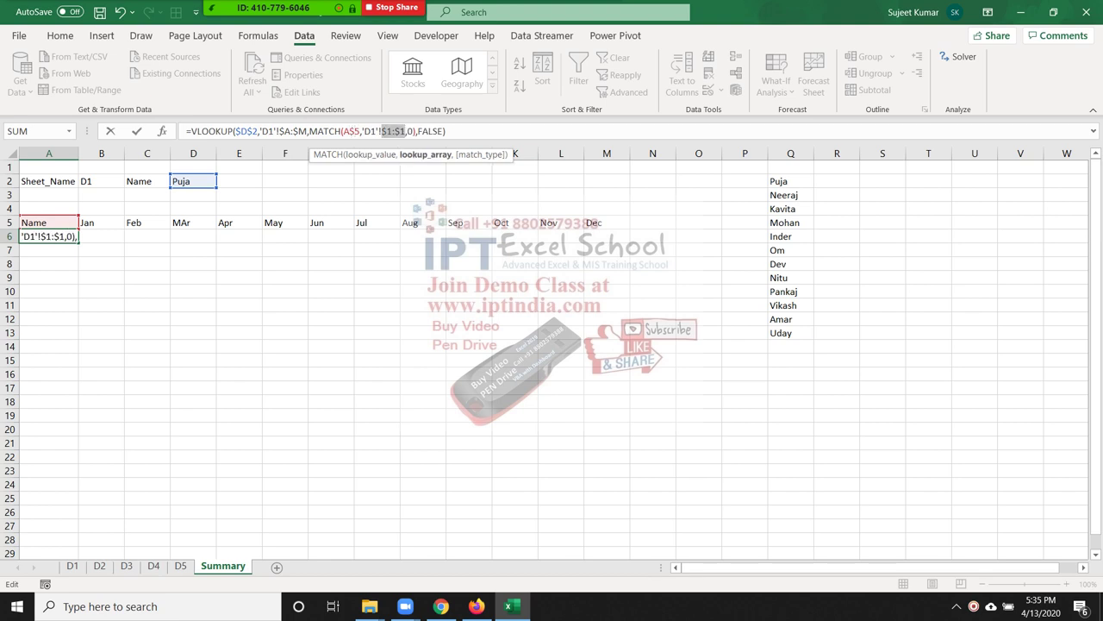
key(Return)
Fill the lookup formula across A6:M6 to show Puja's Jan–Dec values
key(Up)
key(shift+Right)
key(shift+Right)
key(shift+Right)
key(shift+Right)
key(shift+Right)
key(shift+Right)
key(shift+Right)
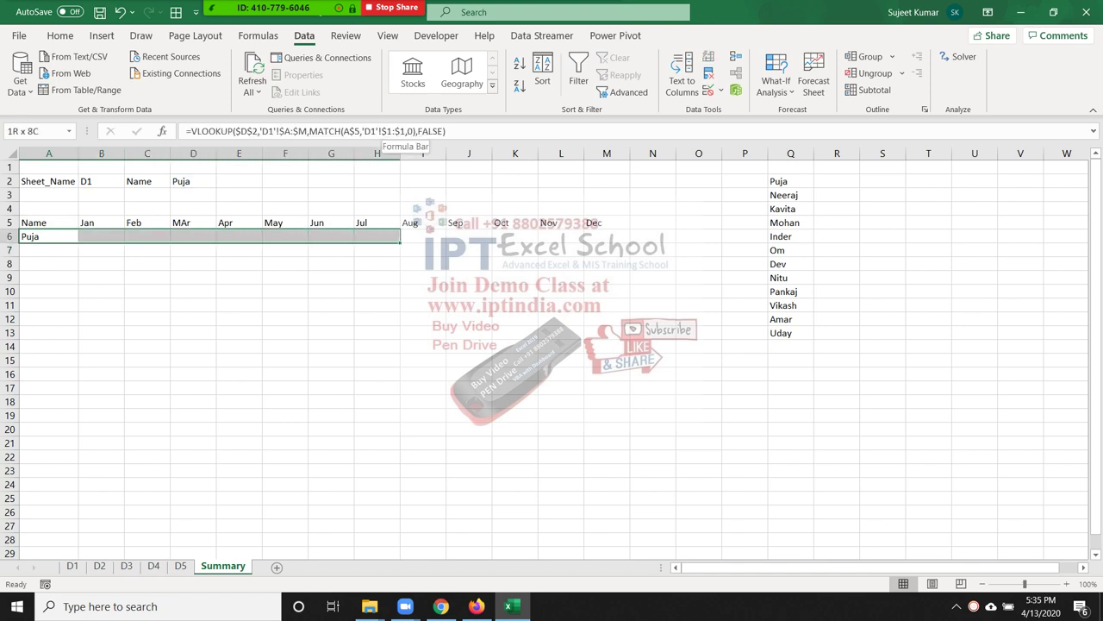
key(shift+Right)
key(shift+Right)
key(shift+Right)
key(shift+Right)
key(ctrl+Return)
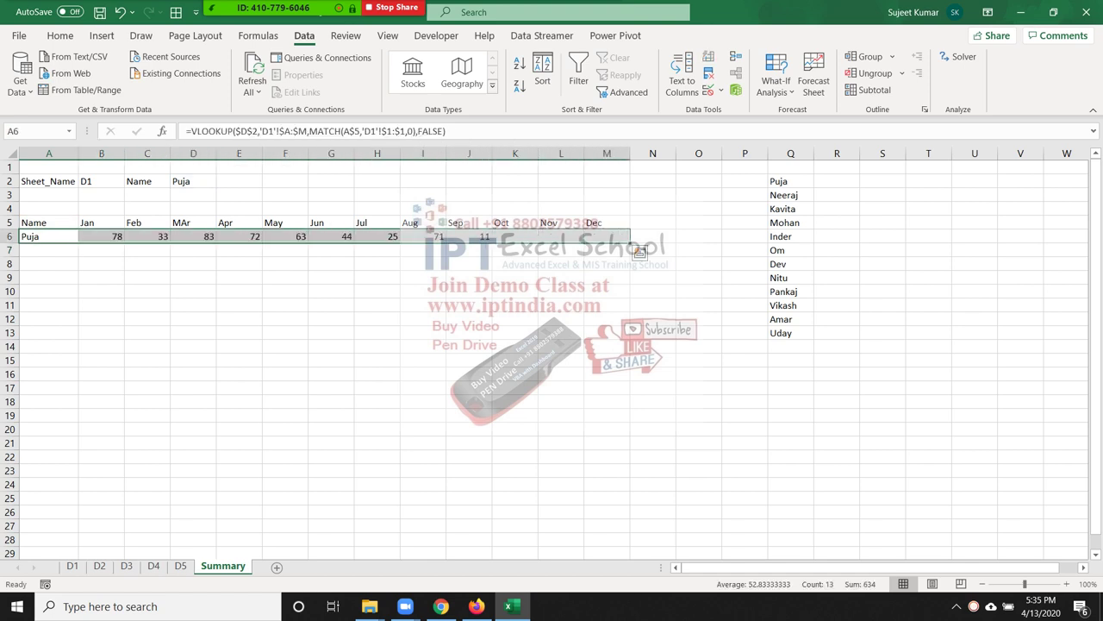
Change the chosen name in D2 to Neeraj, then to Kavita
click(193, 181)
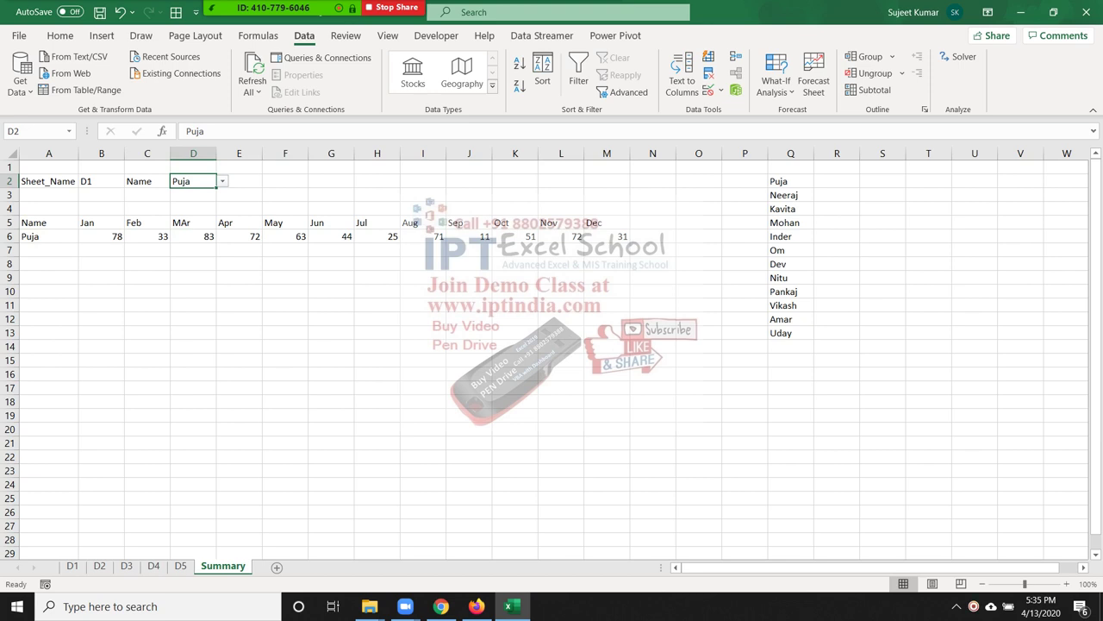
key(alt+Down)
key(Down)
key(Return)
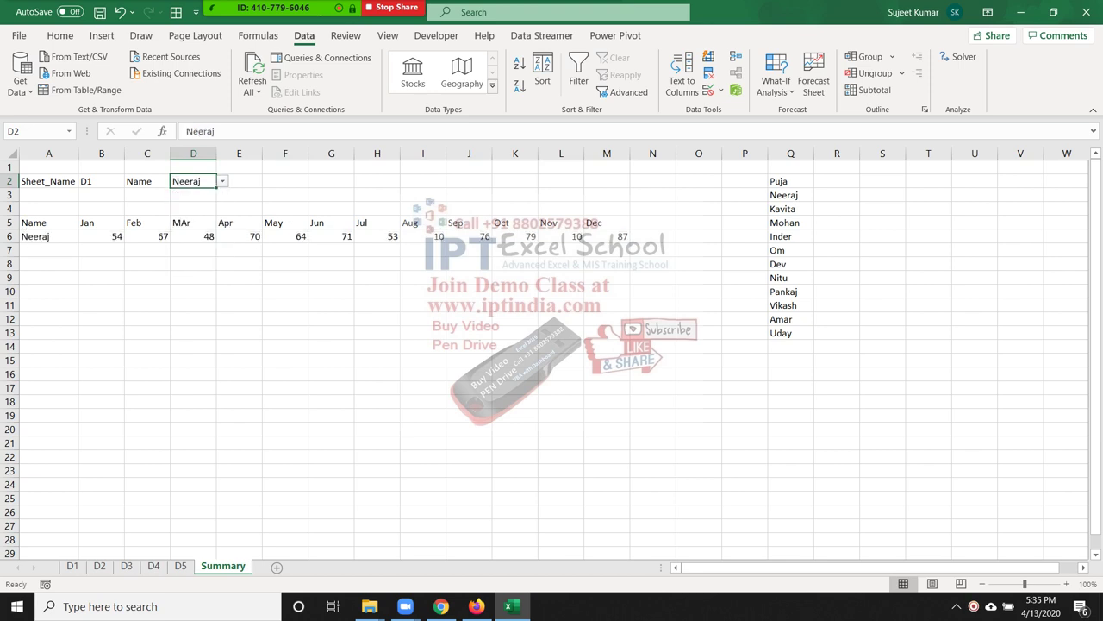
key(alt+Down)
key(Down)
key(Return)
click(101, 181)
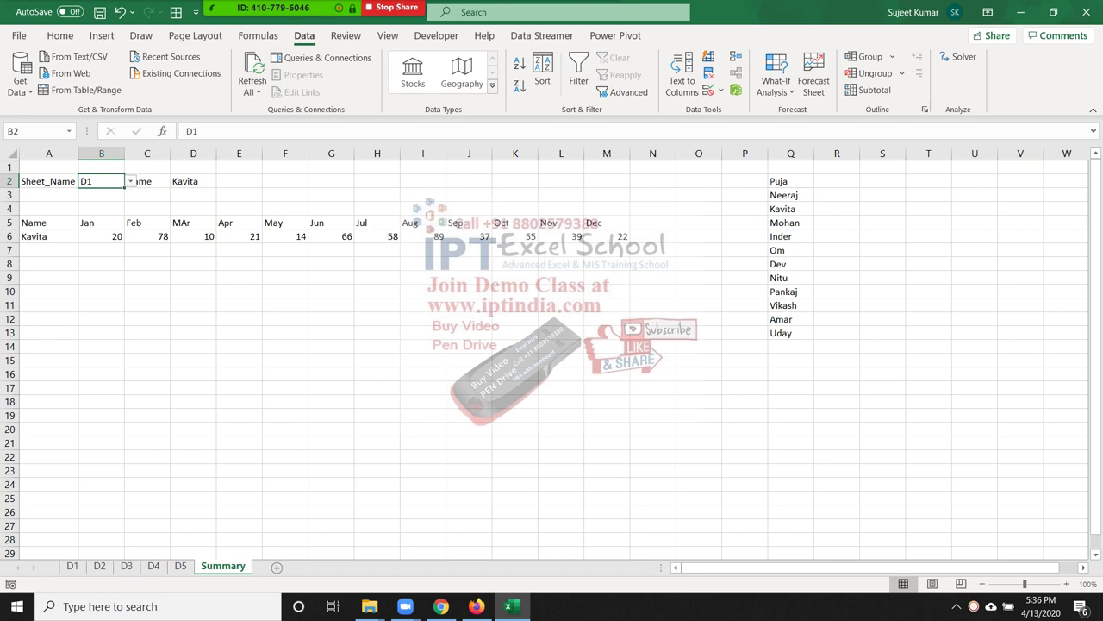
Enter =VLOOKUP(D2,'D2'!A:M,1,0) in A7, returning Kavita
click(49, 250)
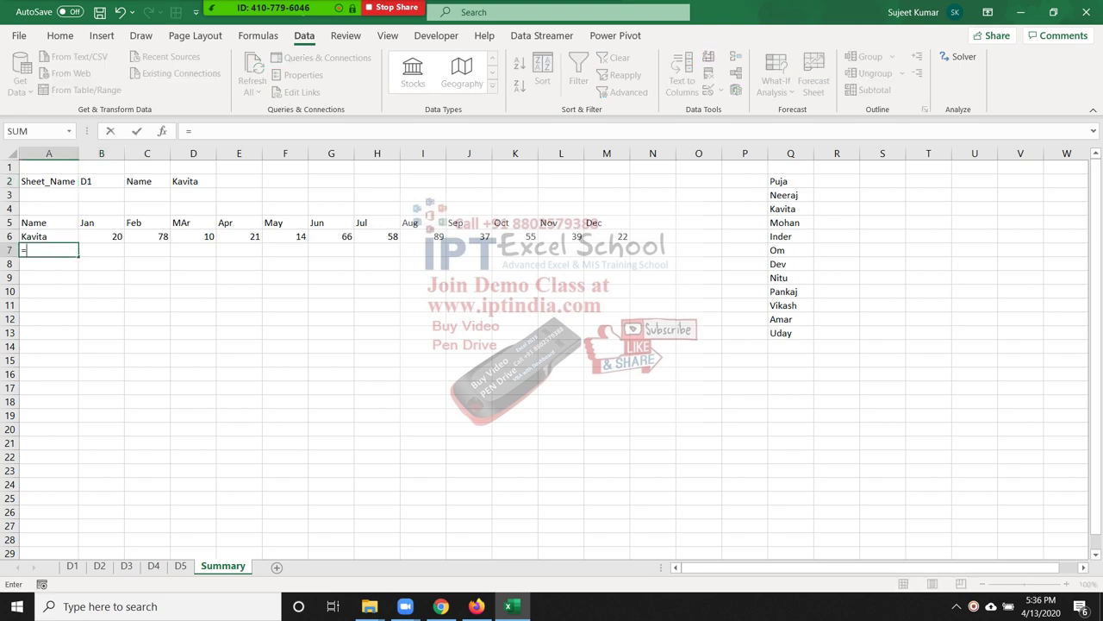
text(=vl)
key(Tab)
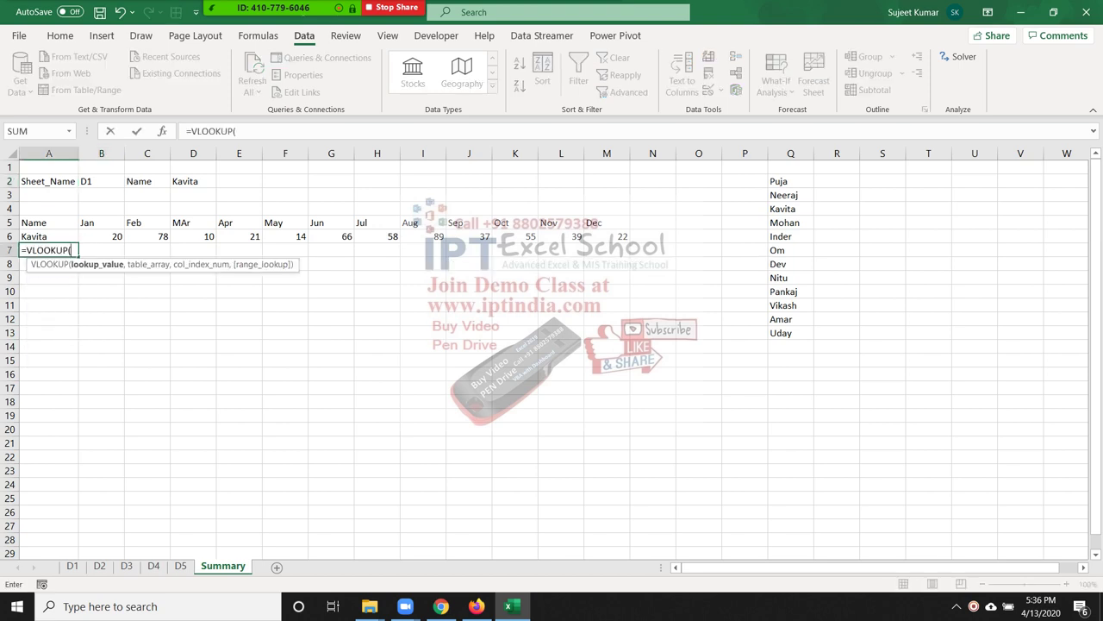
click(193, 181)
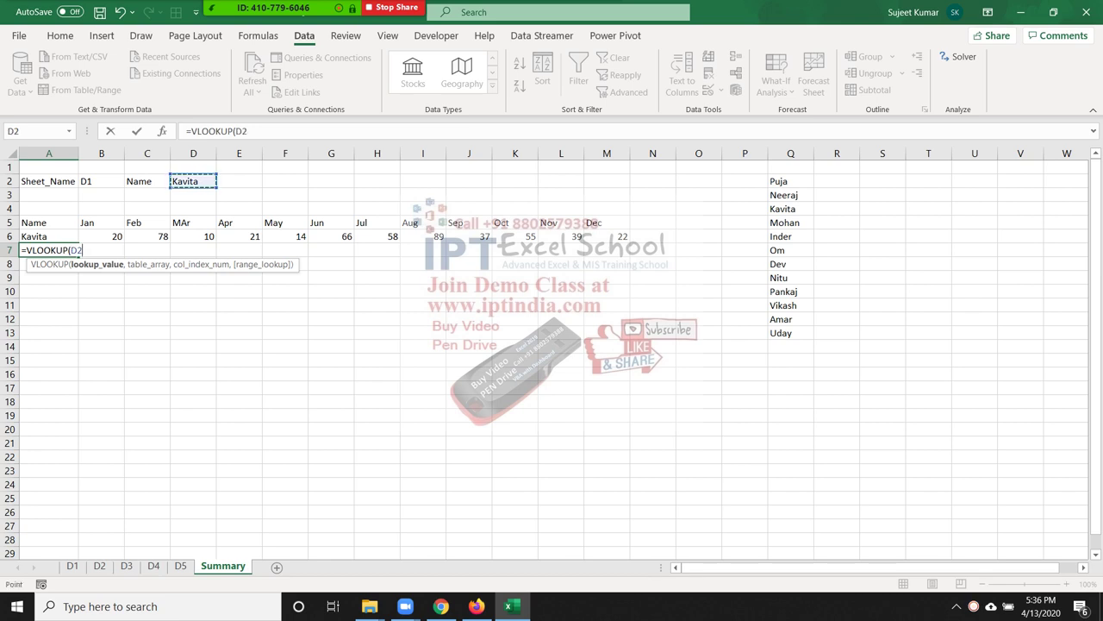
text(,)
click(100, 567)
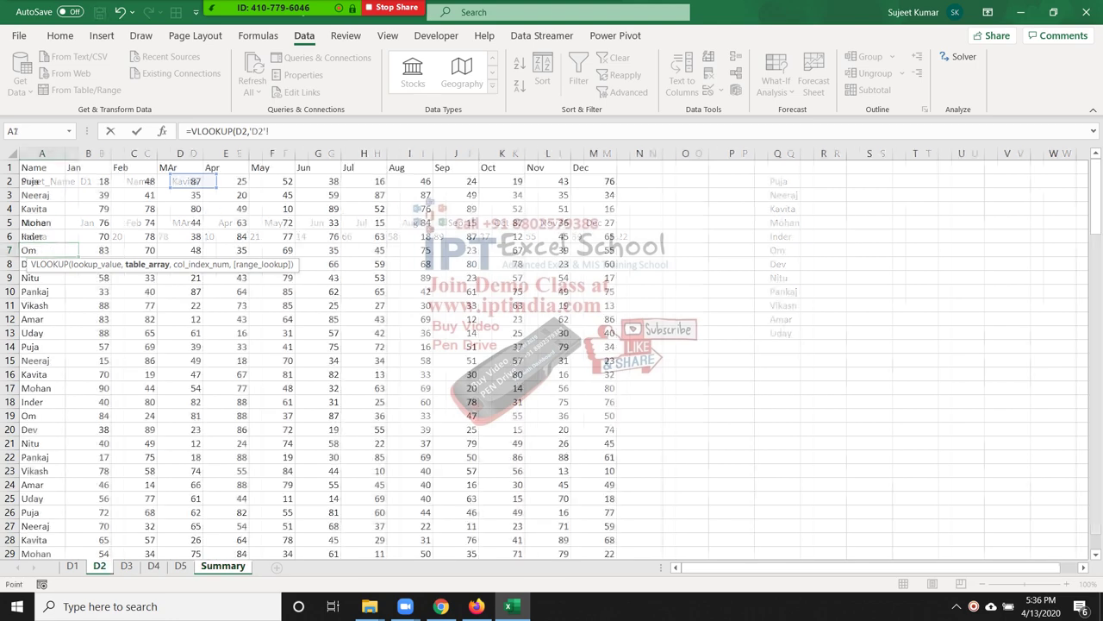
drag(41, 154, 595, 153)
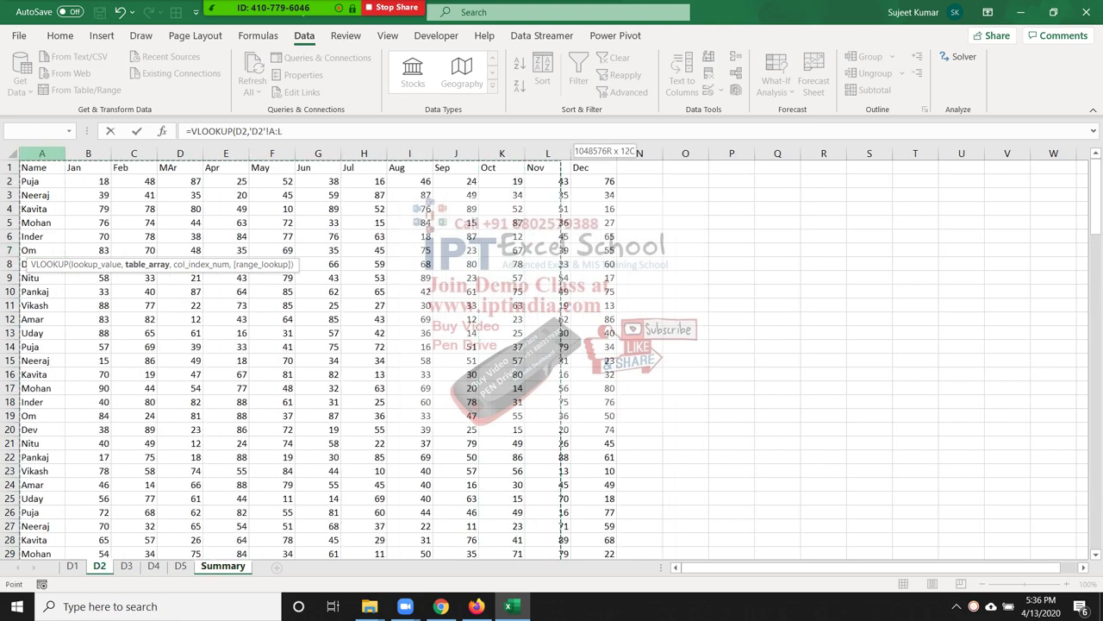
text(,)
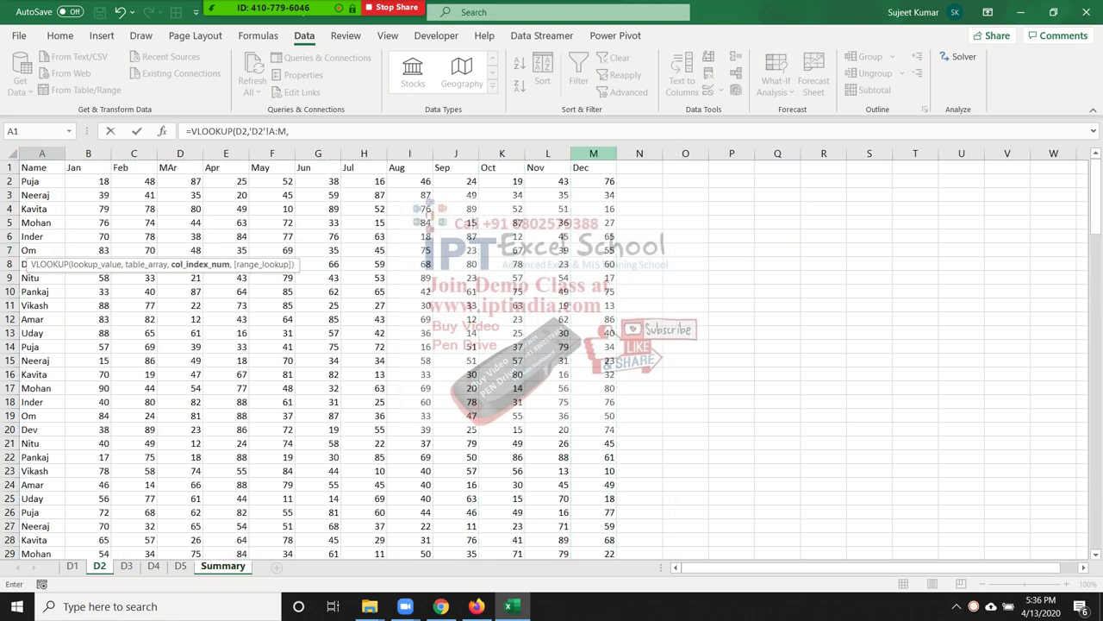
text(2,)
key(BackSpace)
key(BackSpace)
text(,0)
key(Return)
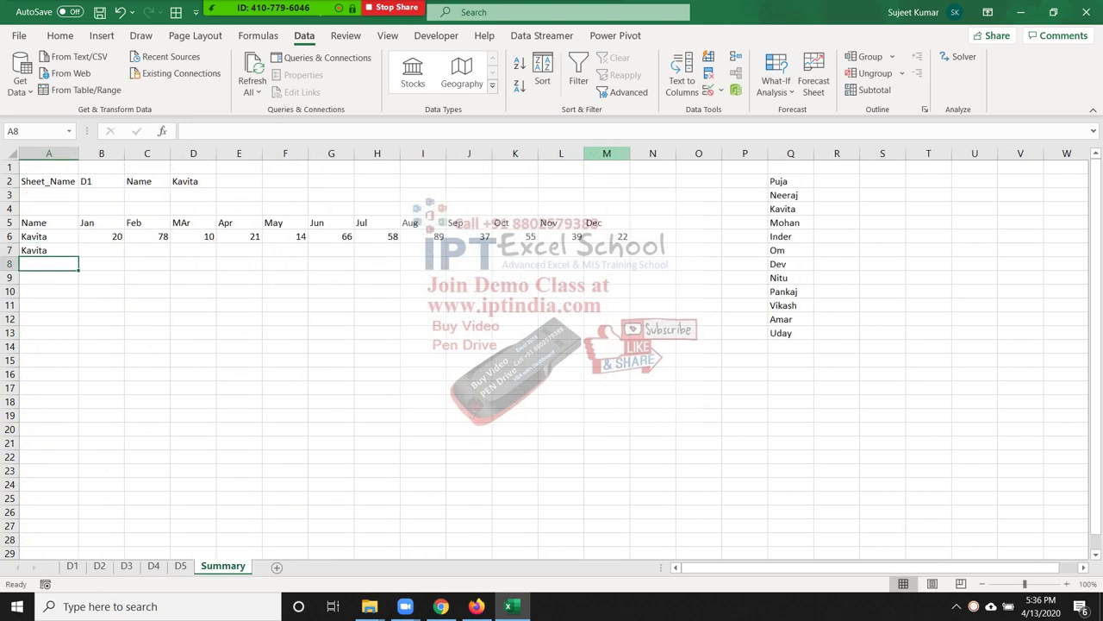
click(48, 250)
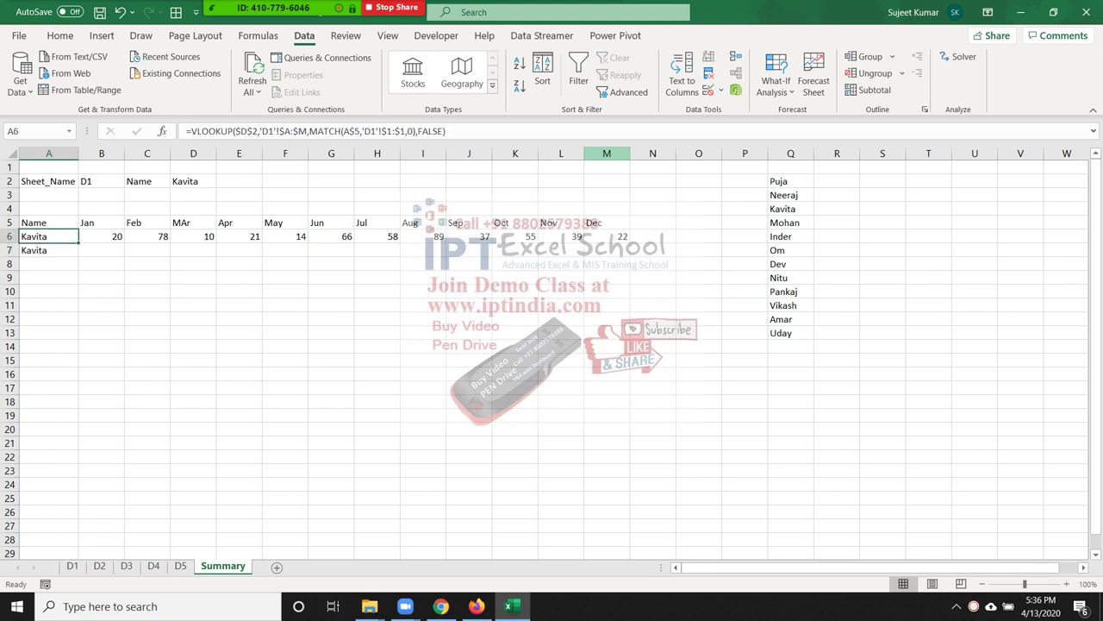
Remove the test lookup from A7 and leave A6's formula unchanged
click(48, 236)
key(Down)
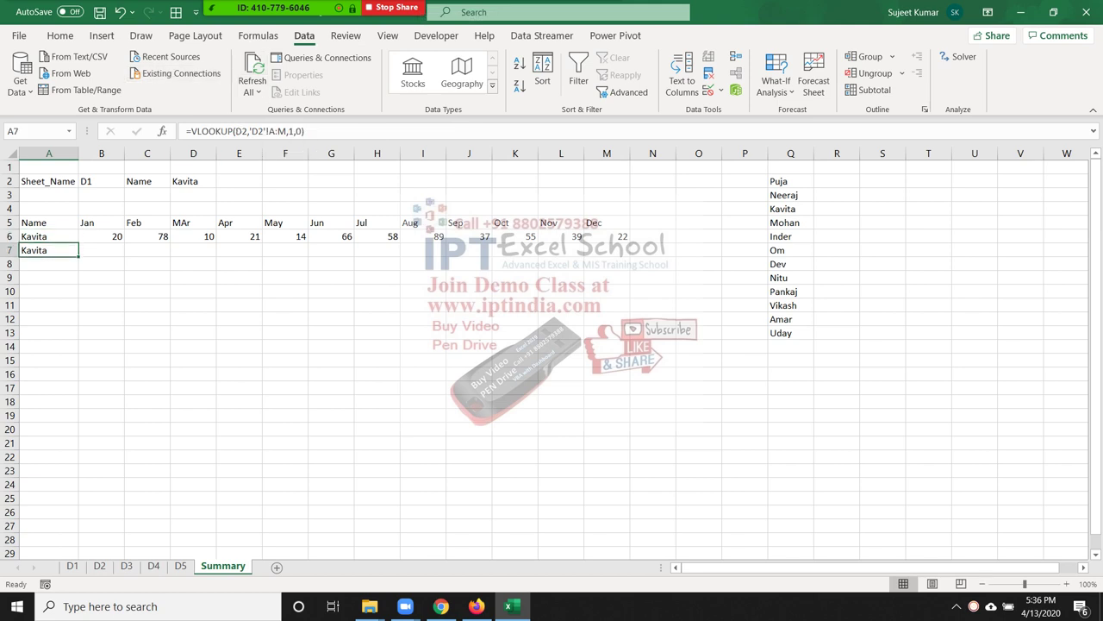
key(Up)
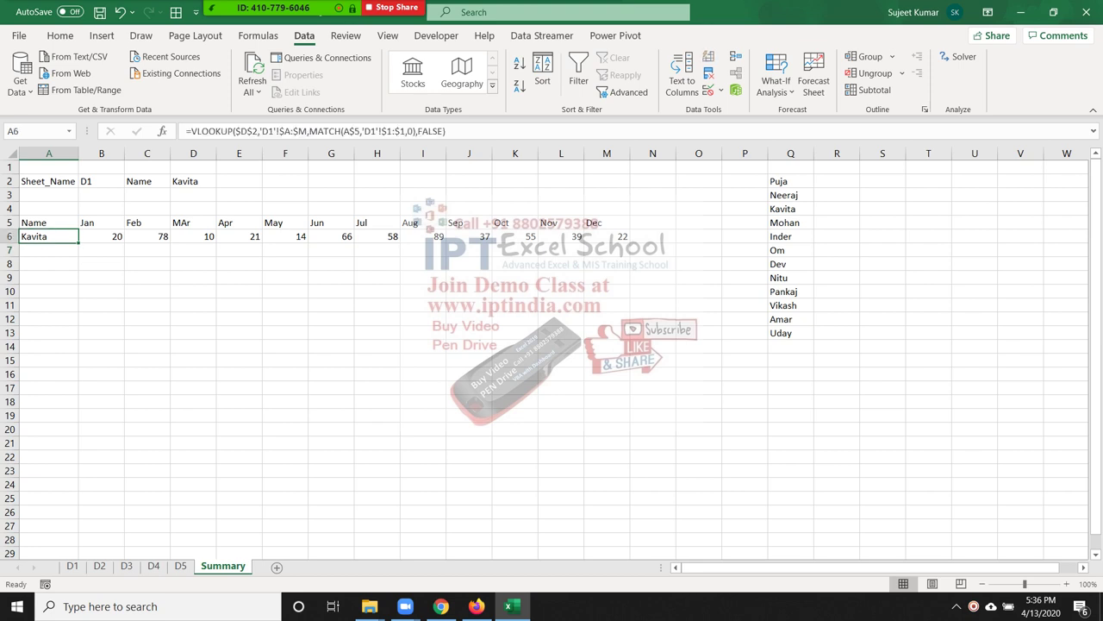
key(F2)
key(ctrl+Return)
In A6's formula, replace the hard-coded 'D1' sheet with B1&"!$A:$M"
key(F2)
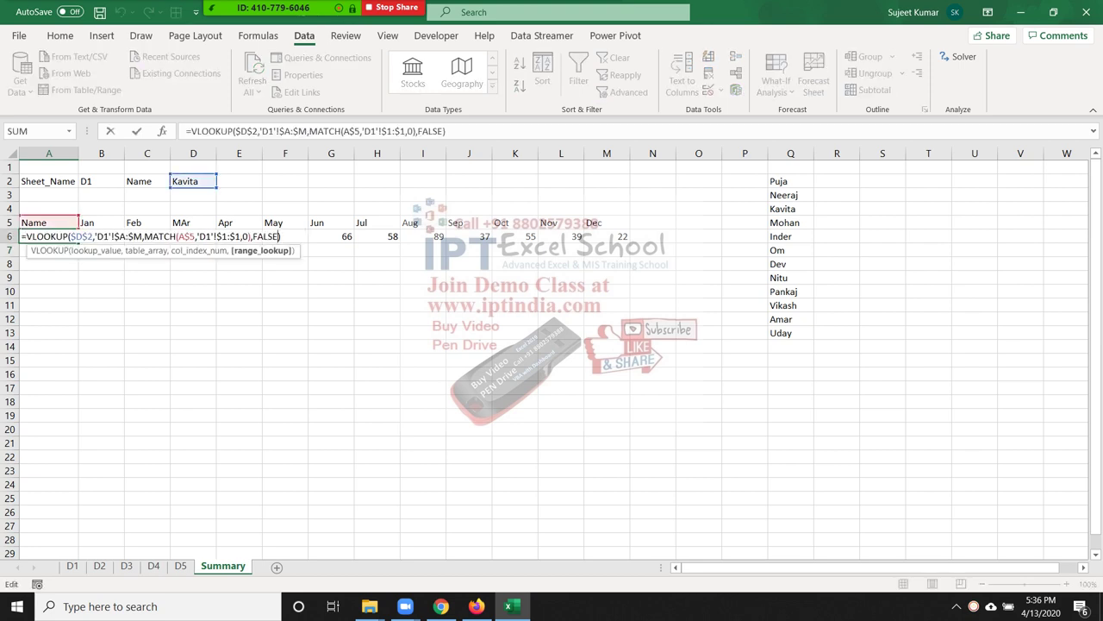
key(Left)
key(Left)
key(Left)
key(Left)
key(Left)
key(Left)
key(Left)
key(Left)
key(Left)
key(Left)
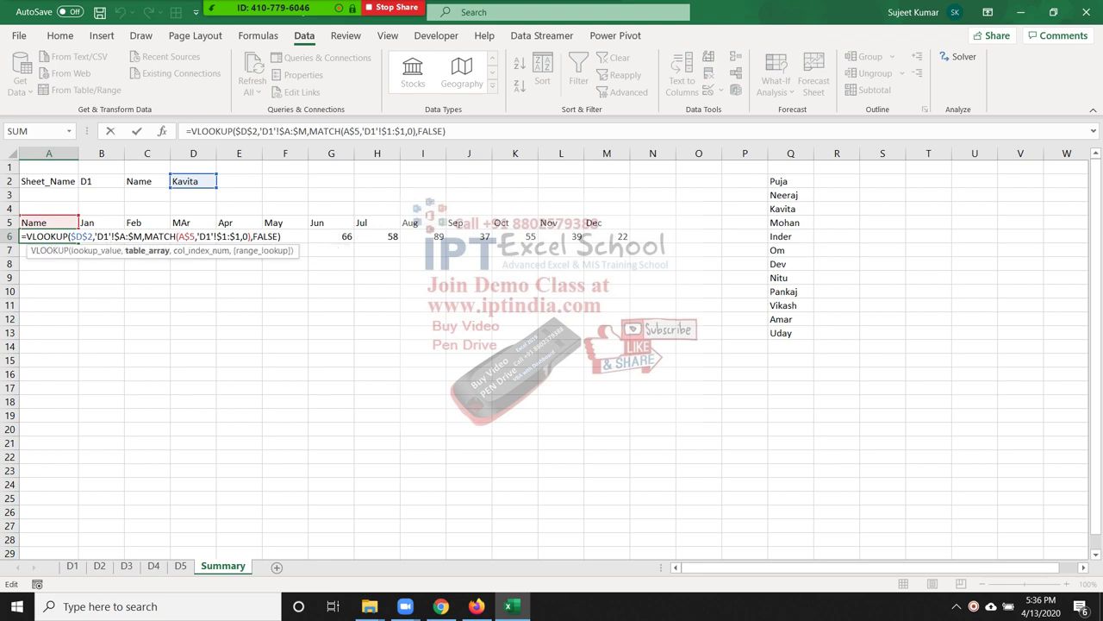
key(shift+Right)
key(shift+Right)
key(shift+Right)
key(Delete)
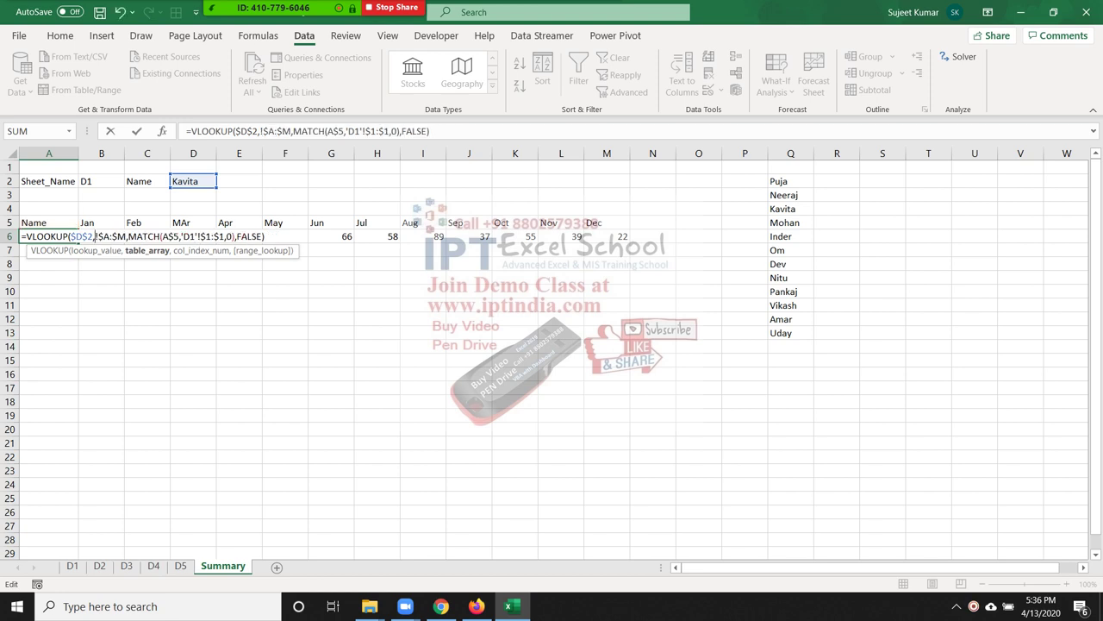
text(")
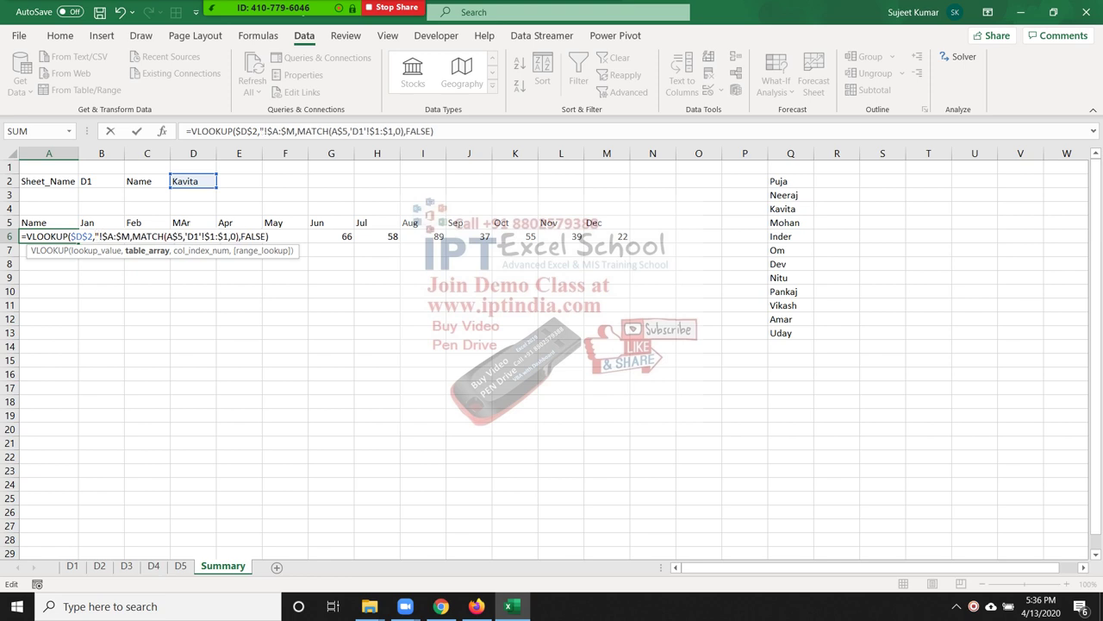
key(BackSpace)
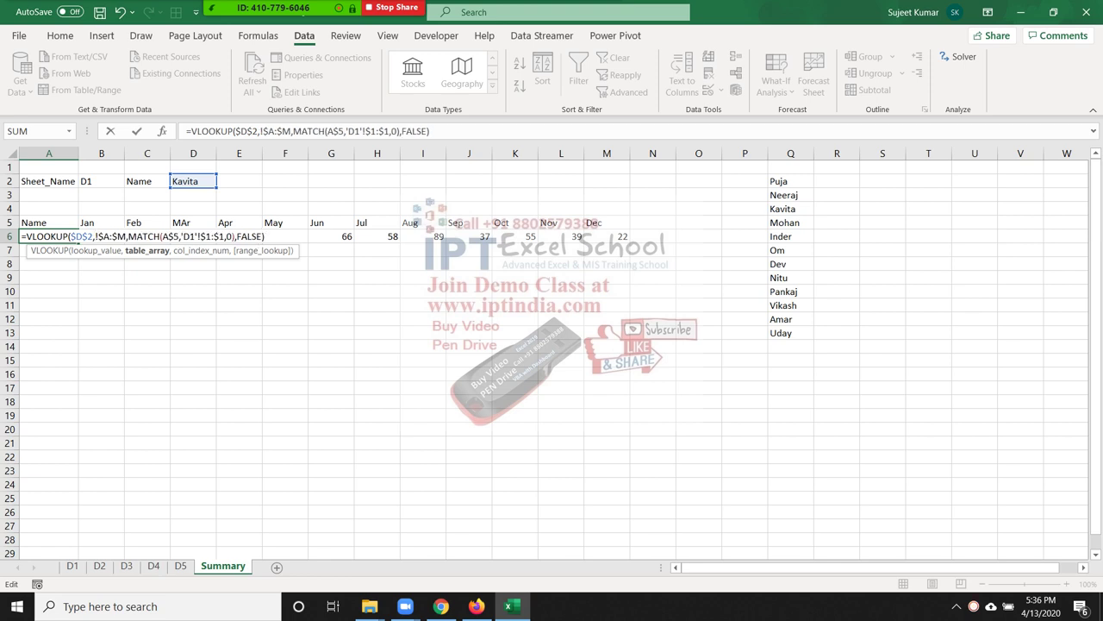
click(101, 167)
text(&)
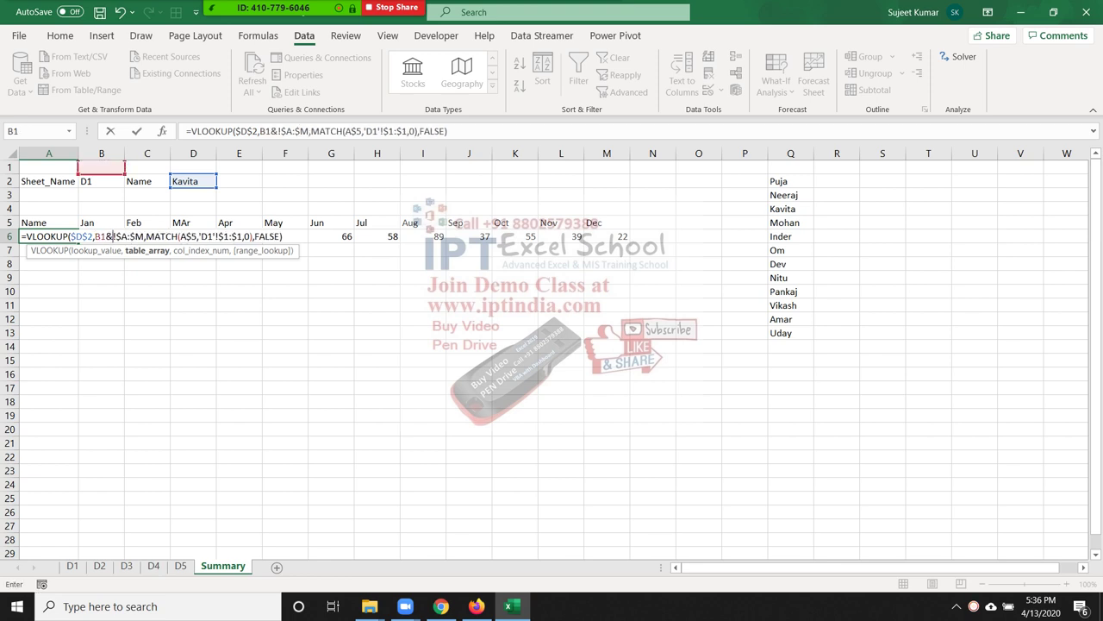
text(")
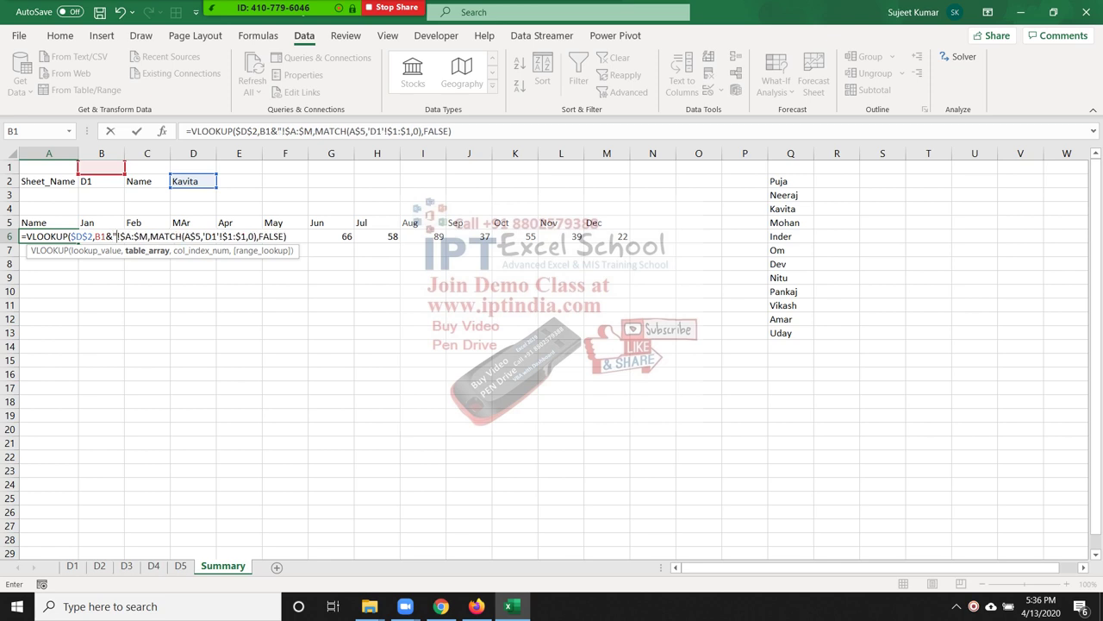
click(148, 236)
text(")
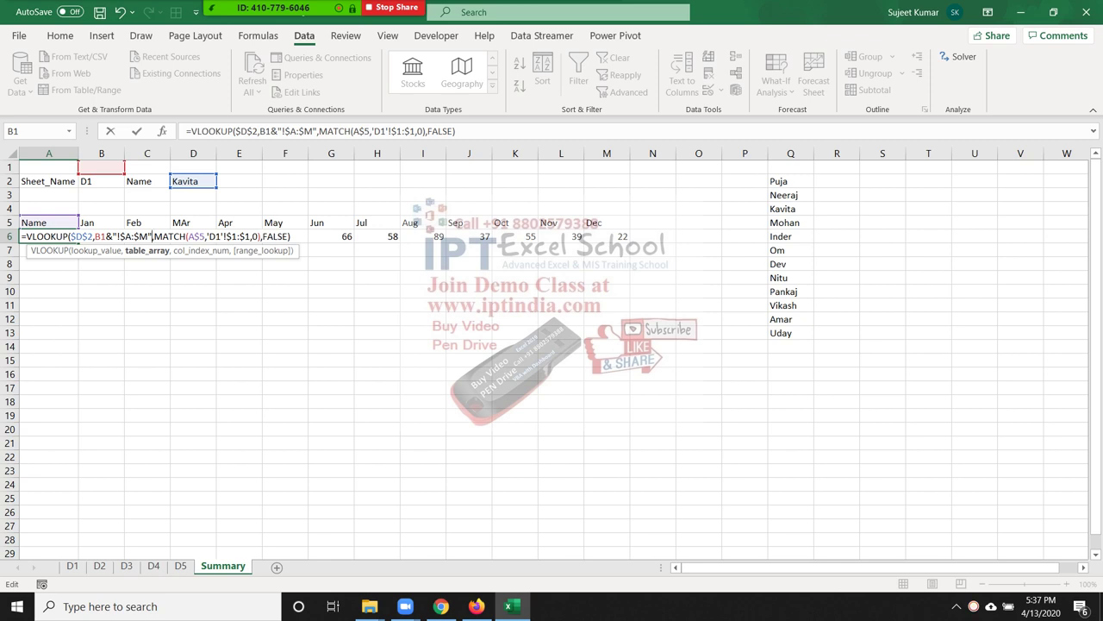
Wrap the sheet-and-range text in INDIRECT and commit, giving #REF!
drag(95, 236, 152, 236)
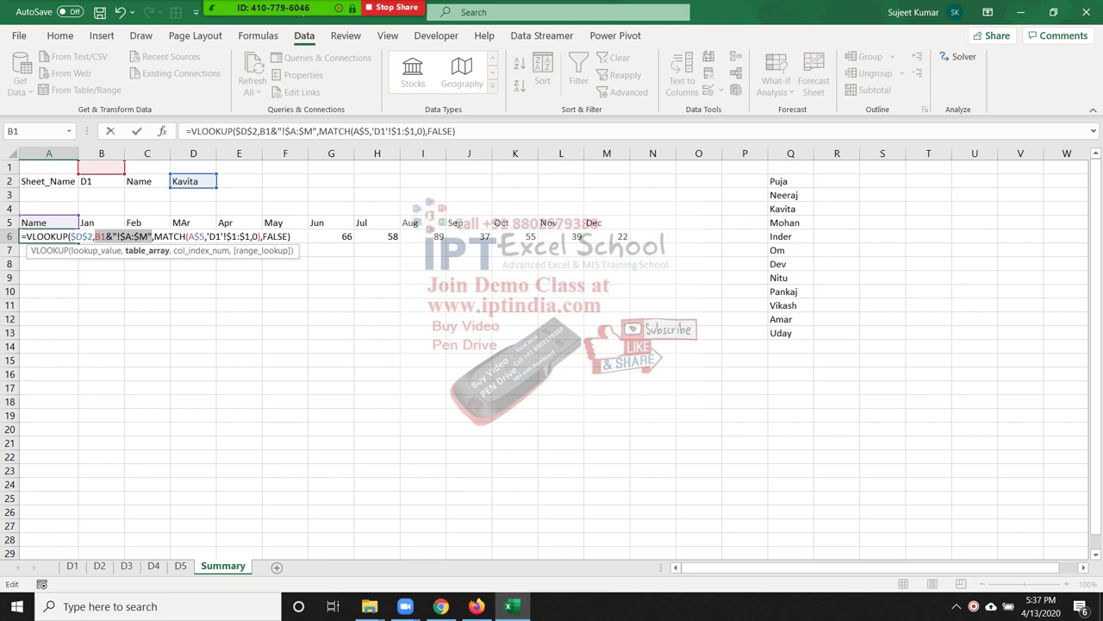
click(95, 236)
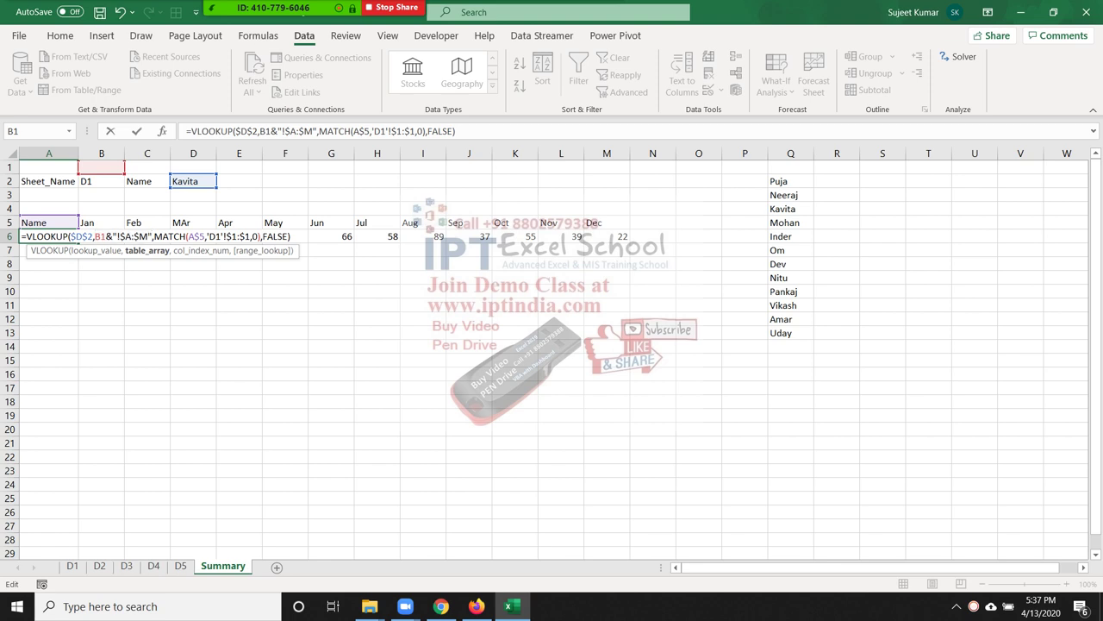
text(ind)
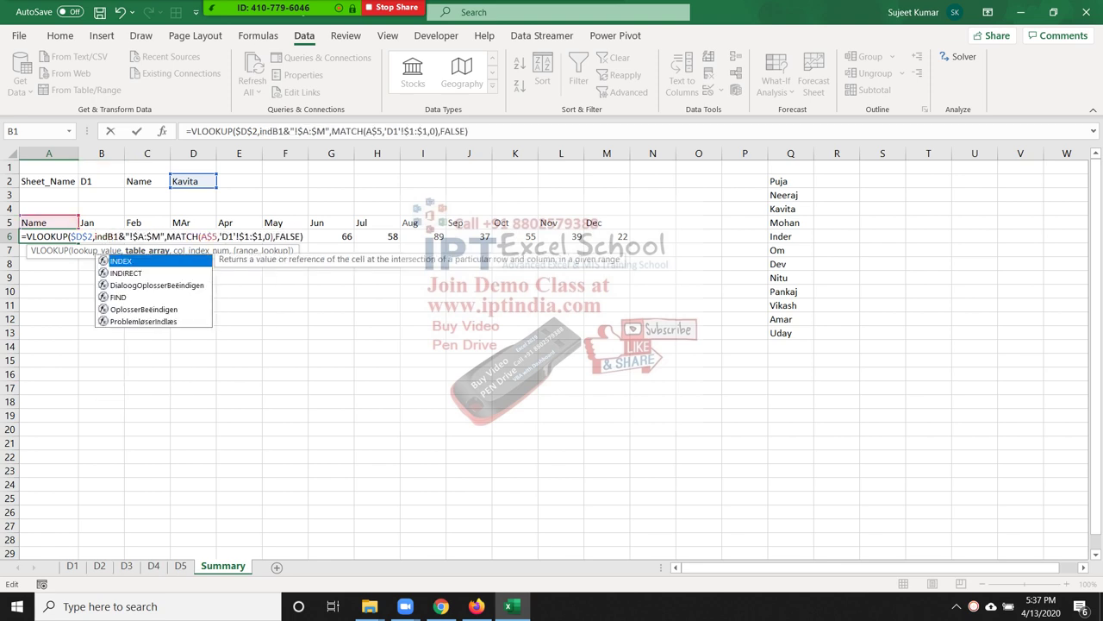
key(Down)
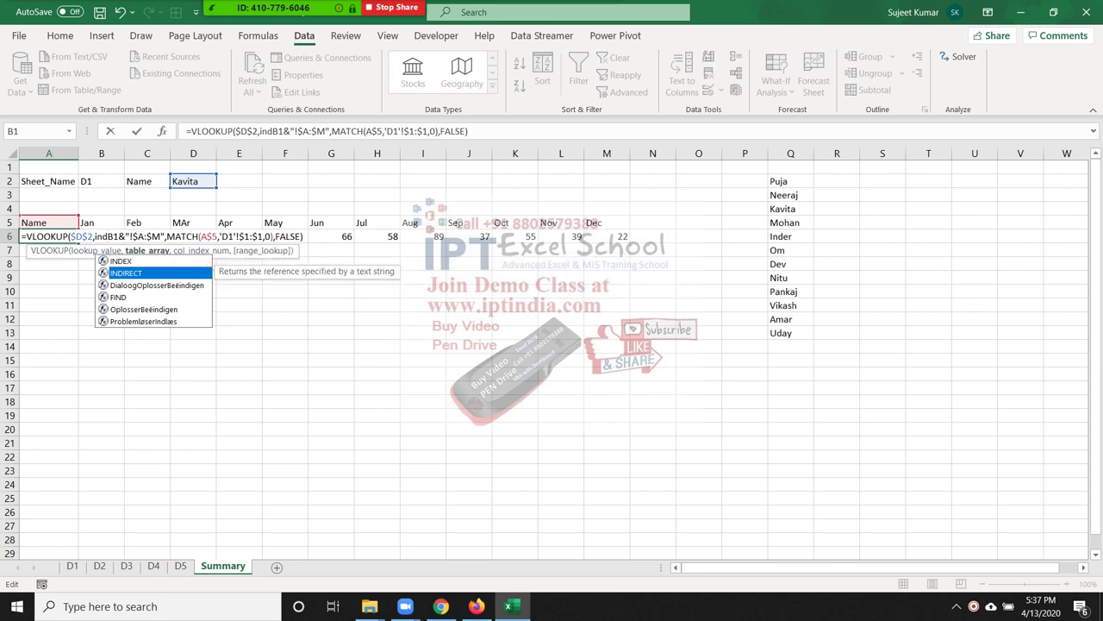
key(Tab)
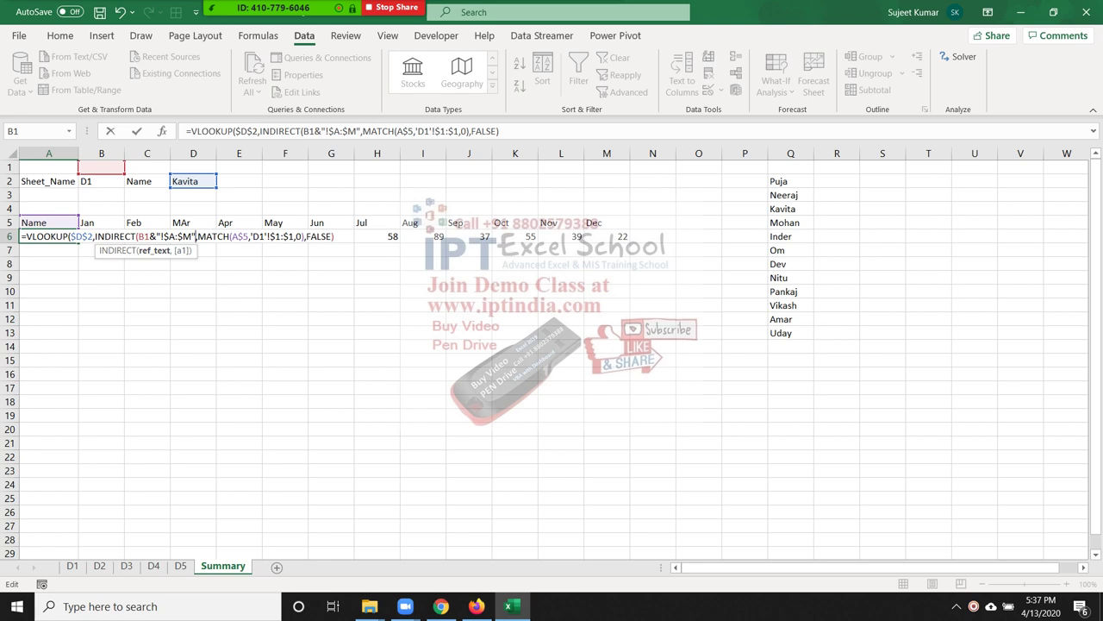
text())
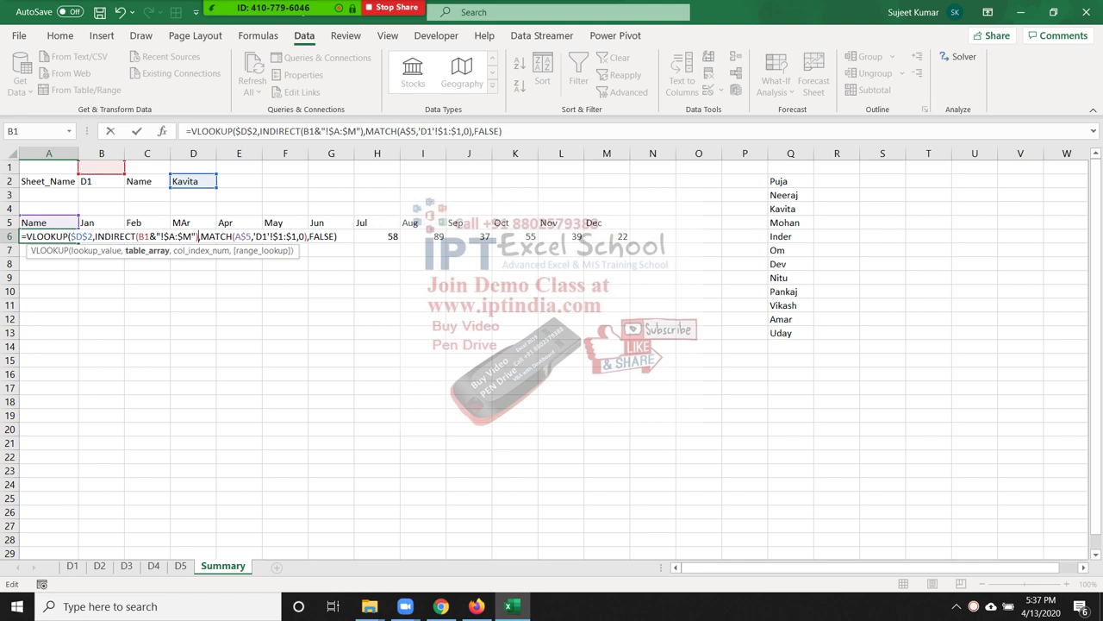
key(Return)
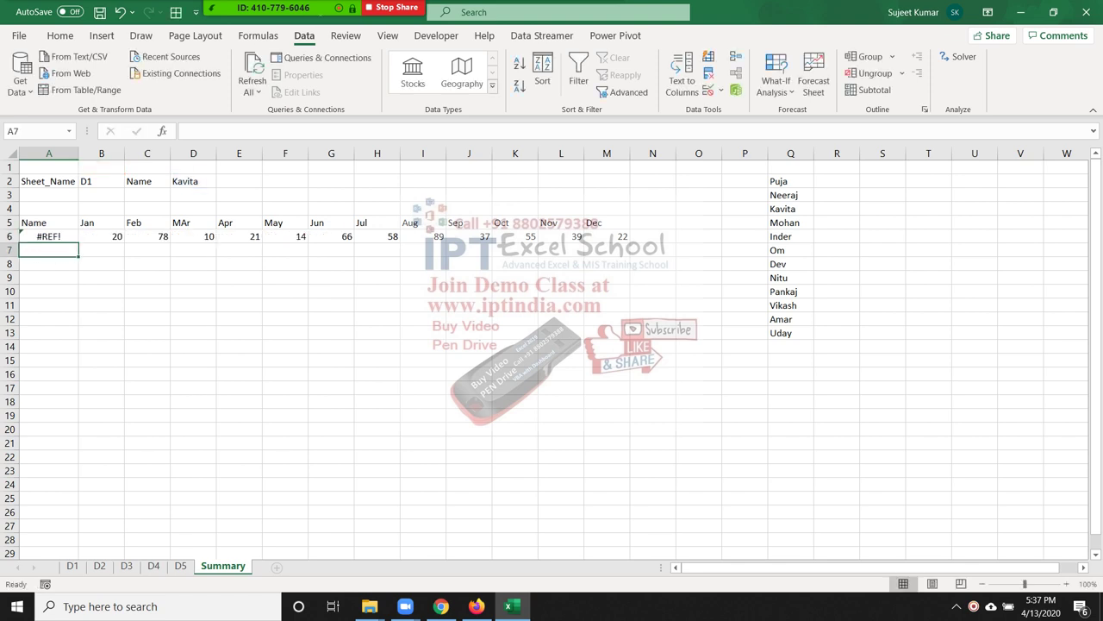
Evaluate A6's formula two steps to see B1 resolve, then close the evaluation
click(49, 236)
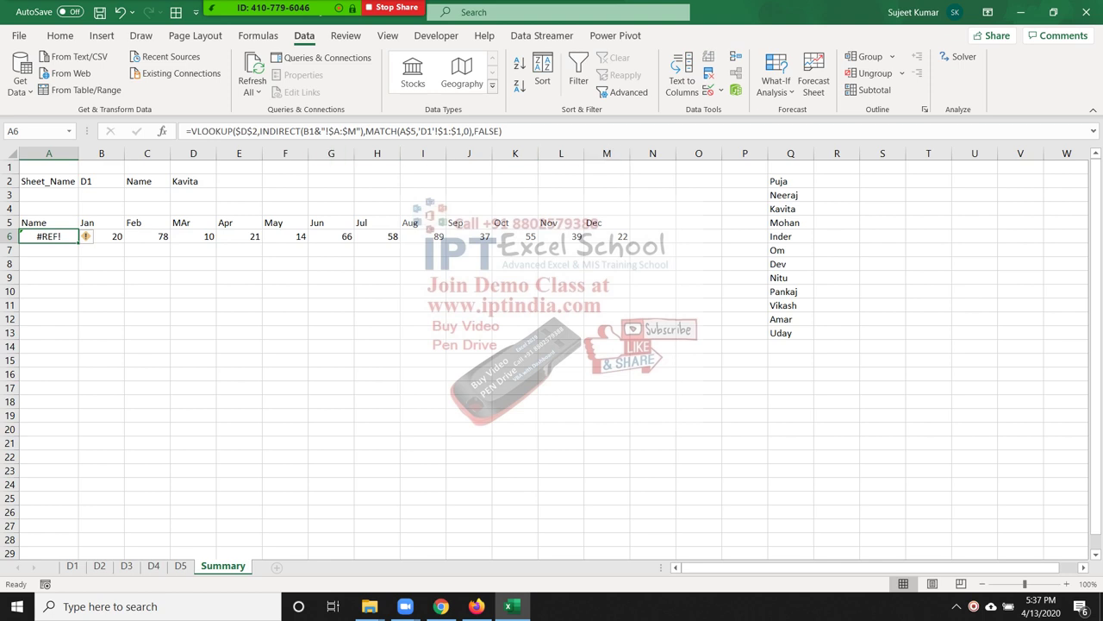
click(258, 35)
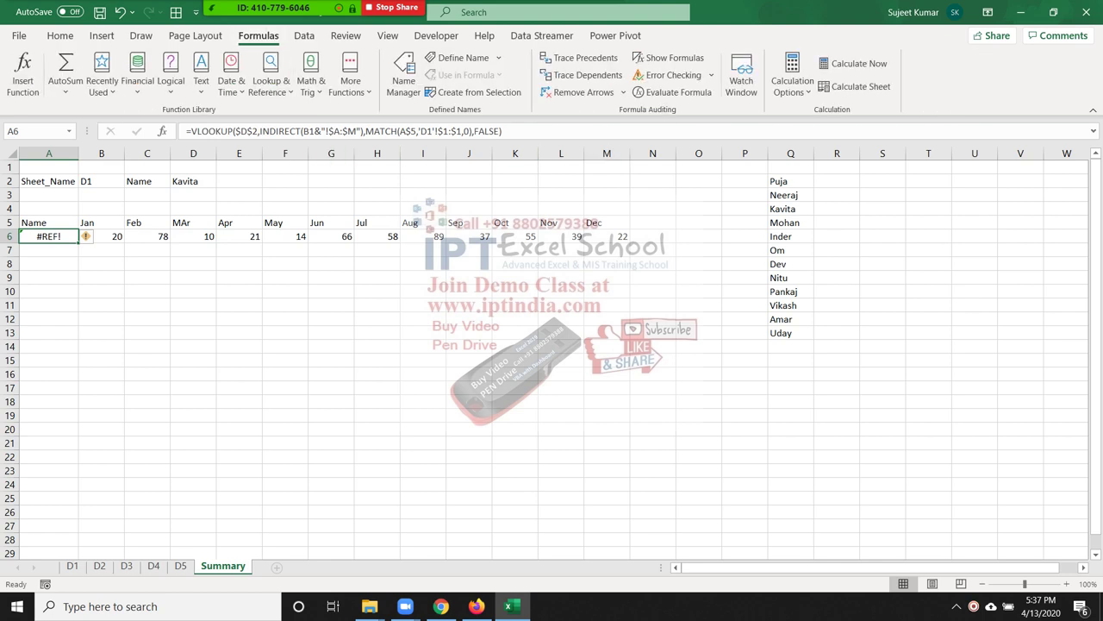
click(673, 92)
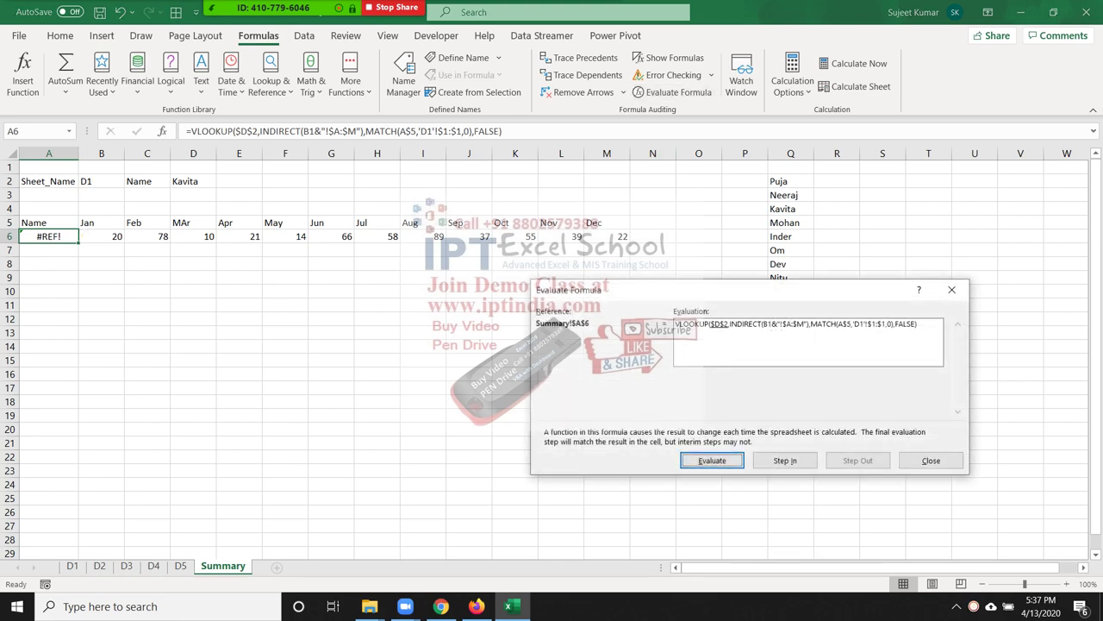
drag(656, 290, 488, 277)
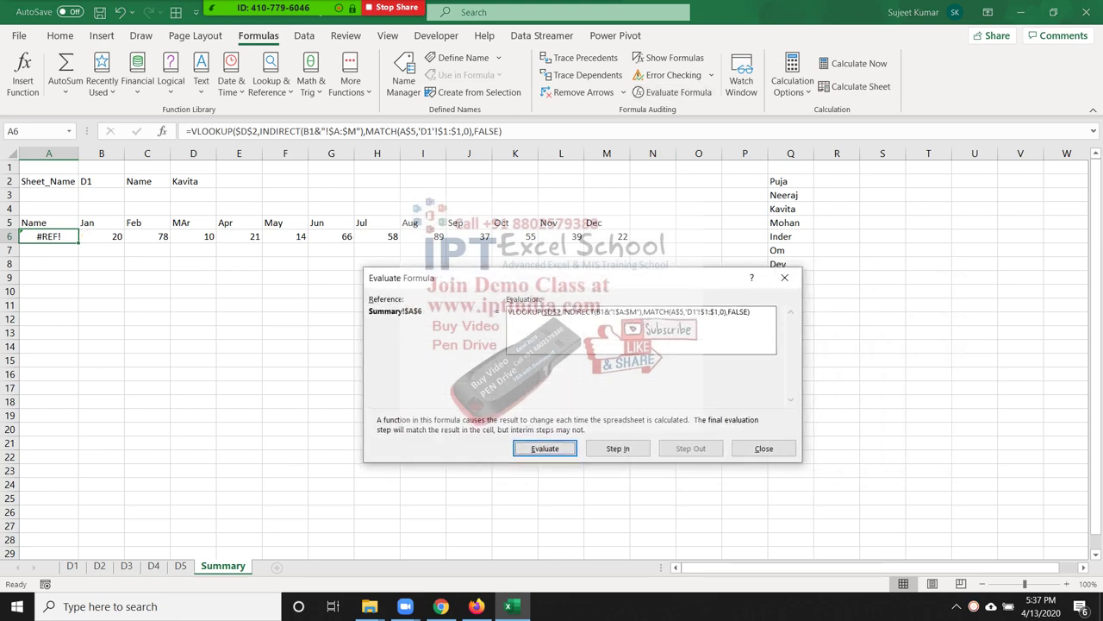
key(Return)
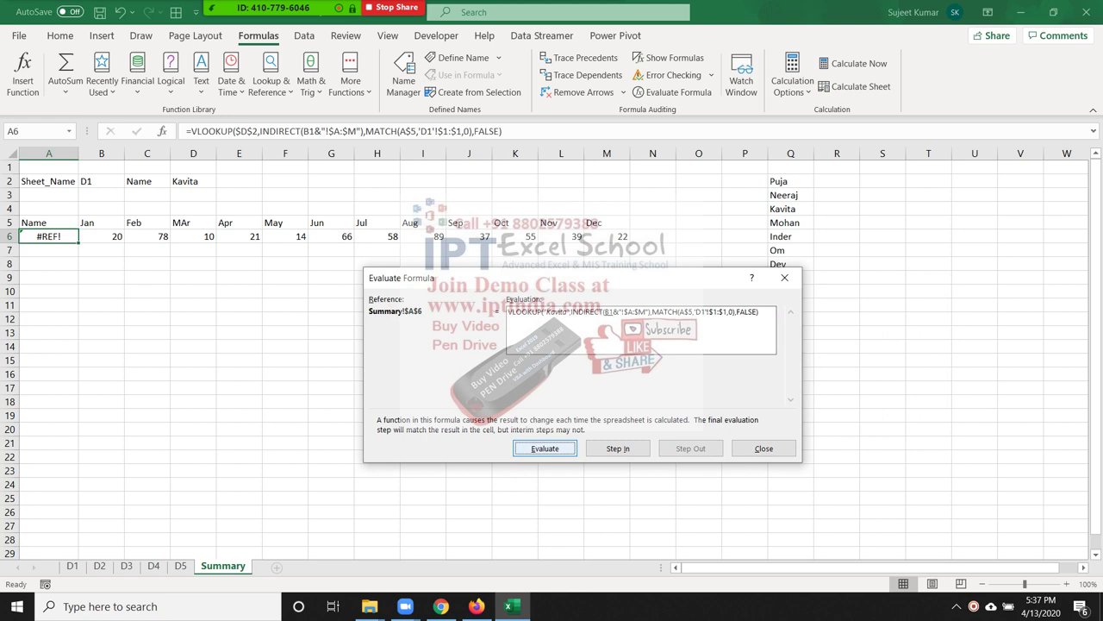
key(Return)
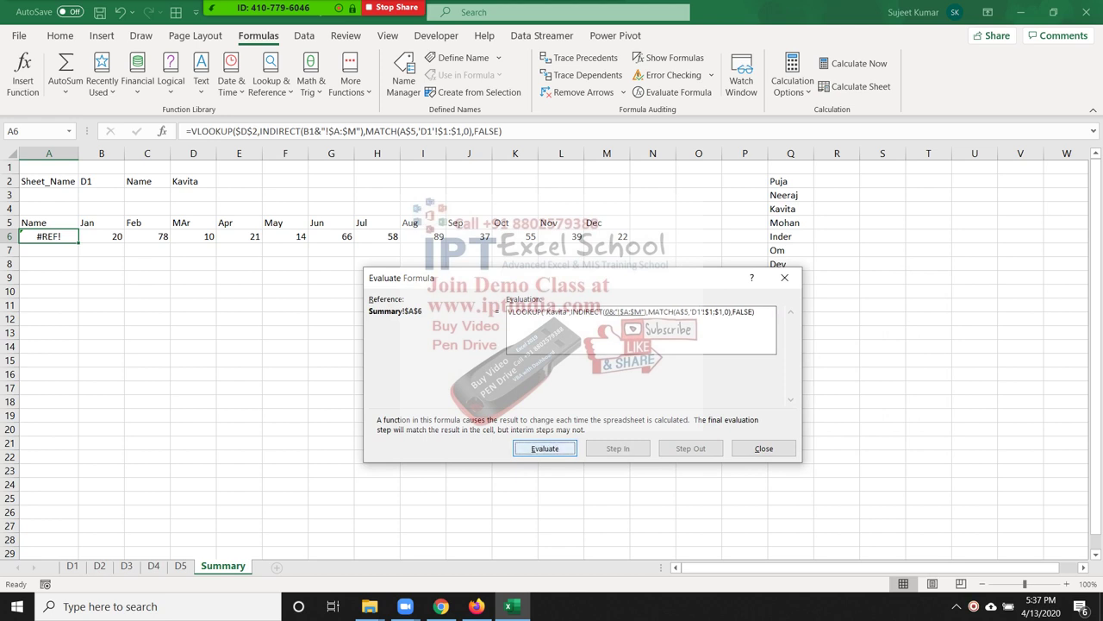
key(Escape)
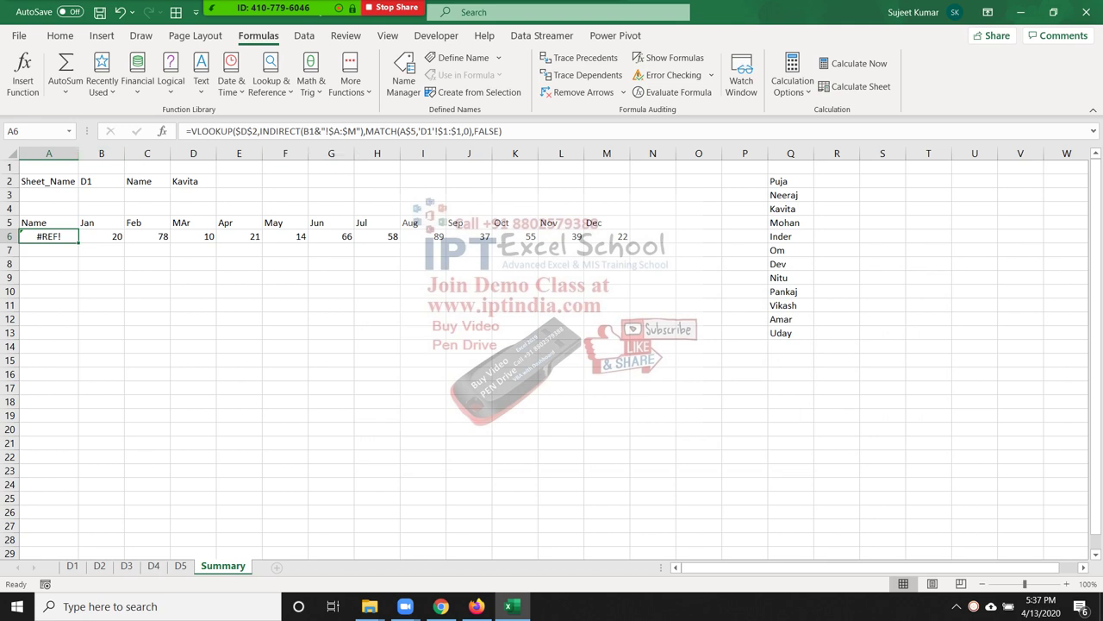
Point A6's INDIRECT at absolute $B$2 instead of B1
click(306, 132)
key(BackSpace)
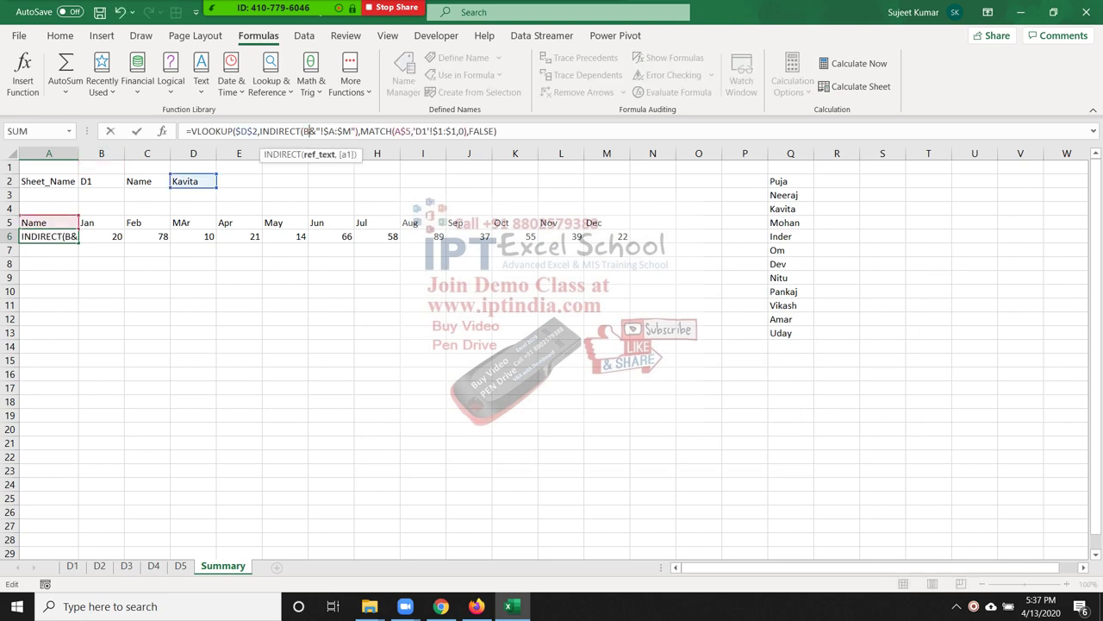
text(2)
key(Return)
key(Up)
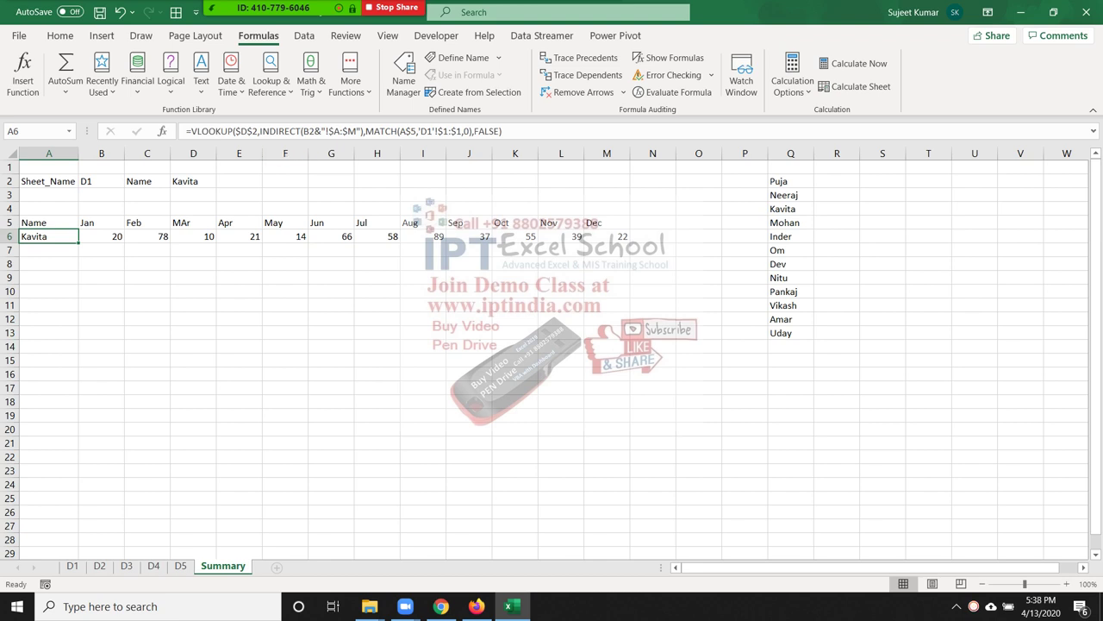
click(314, 131)
key(F4)
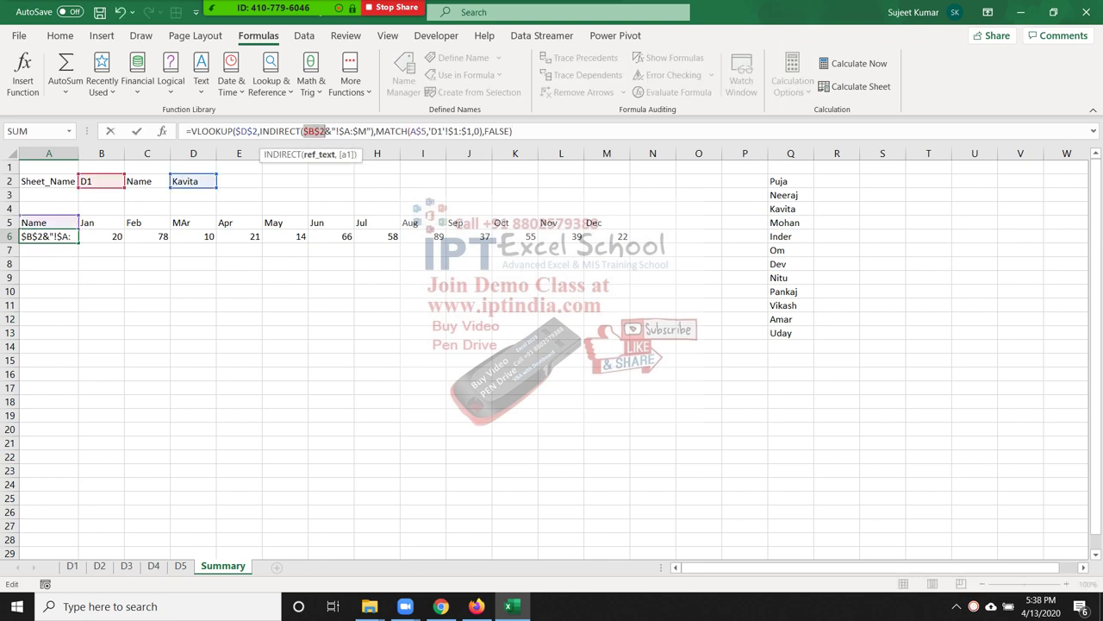
key(Return)
Copy the corrected formula across row 6 through M6
key(Up)
key(shift+Right)
key(shift+Right)
key(shift+Right)
key(shift+Right)
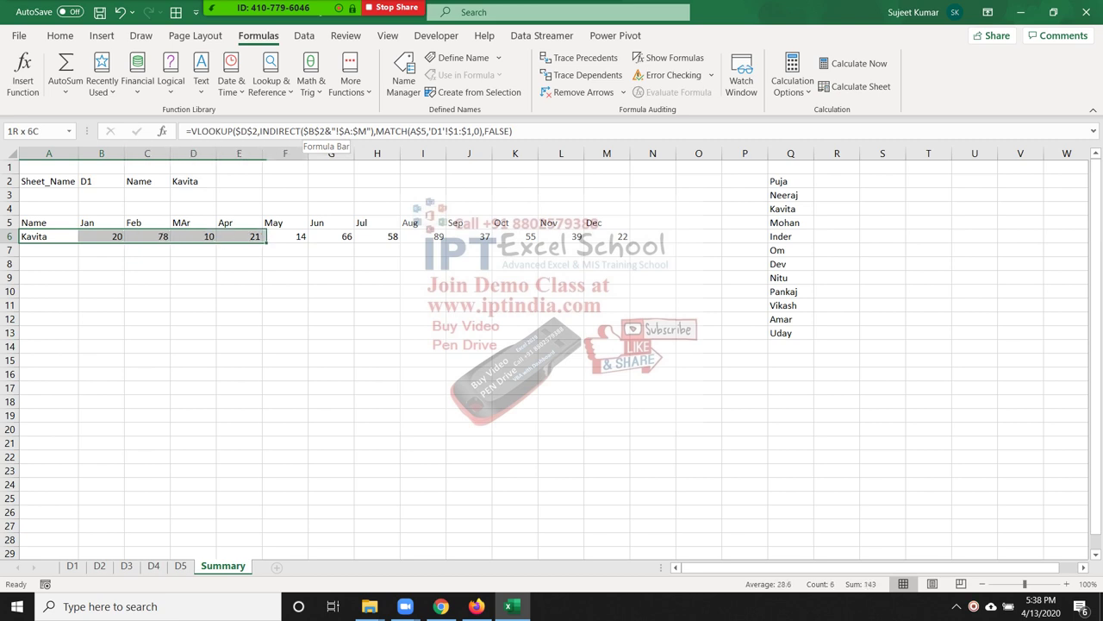
key(shift+Right)
key(shift+Right)
key(shift+Right)
drag(400, 242, 629, 241)
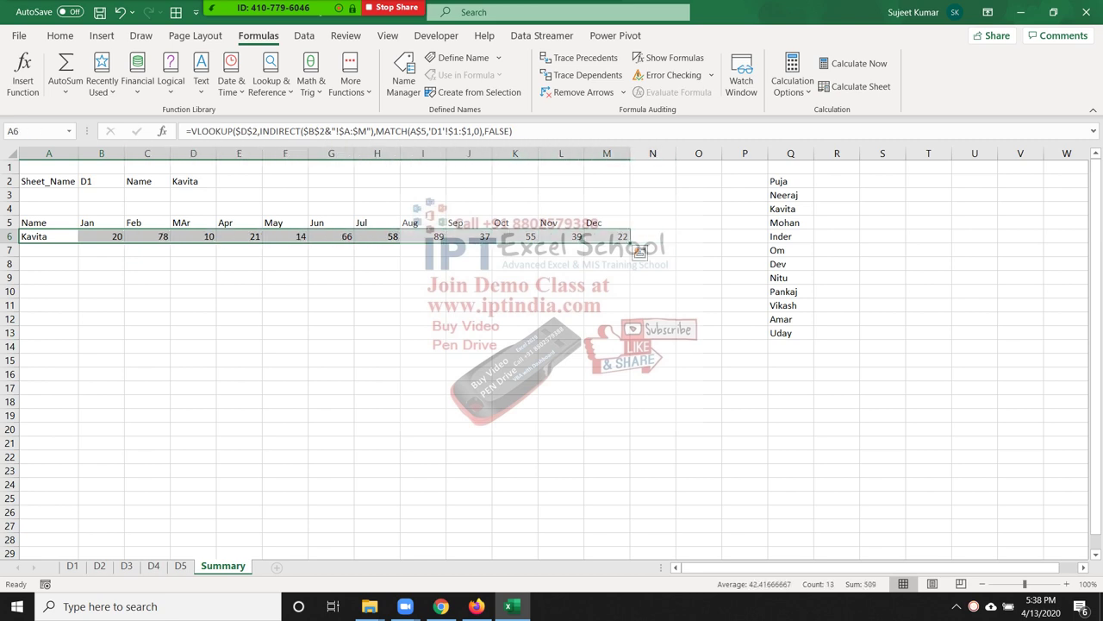
click(101, 304)
Switch the sheet in B2 to D2, then D3, and select A5:M6
click(101, 181)
key(alt+Down)
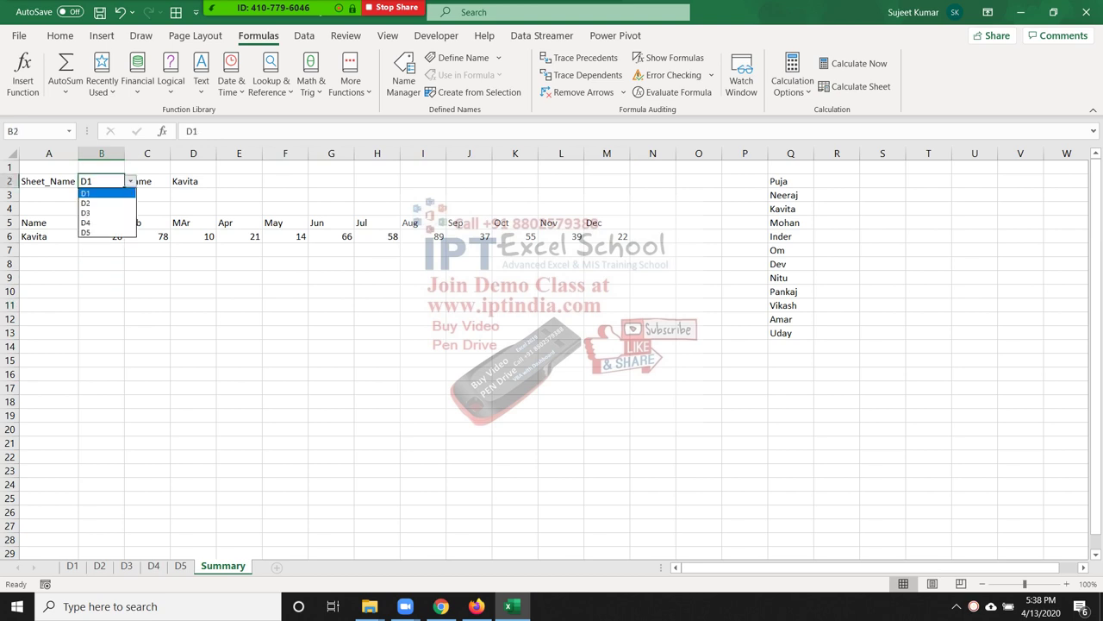
key(Down)
key(Return)
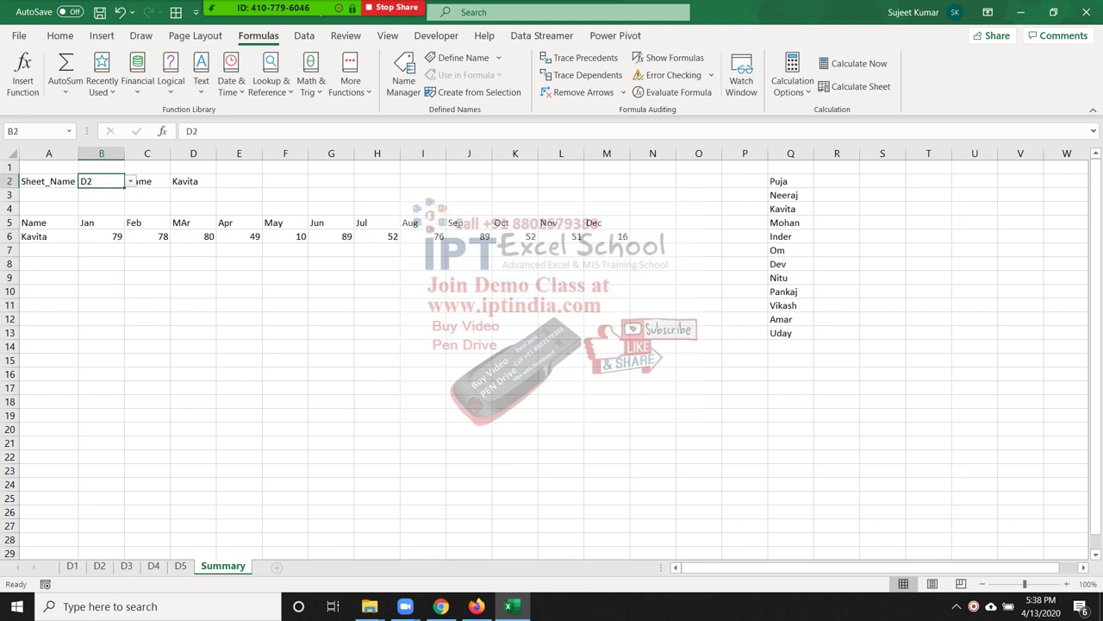
key(alt+Down)
key(Down)
key(Return)
drag(35, 222, 608, 236)
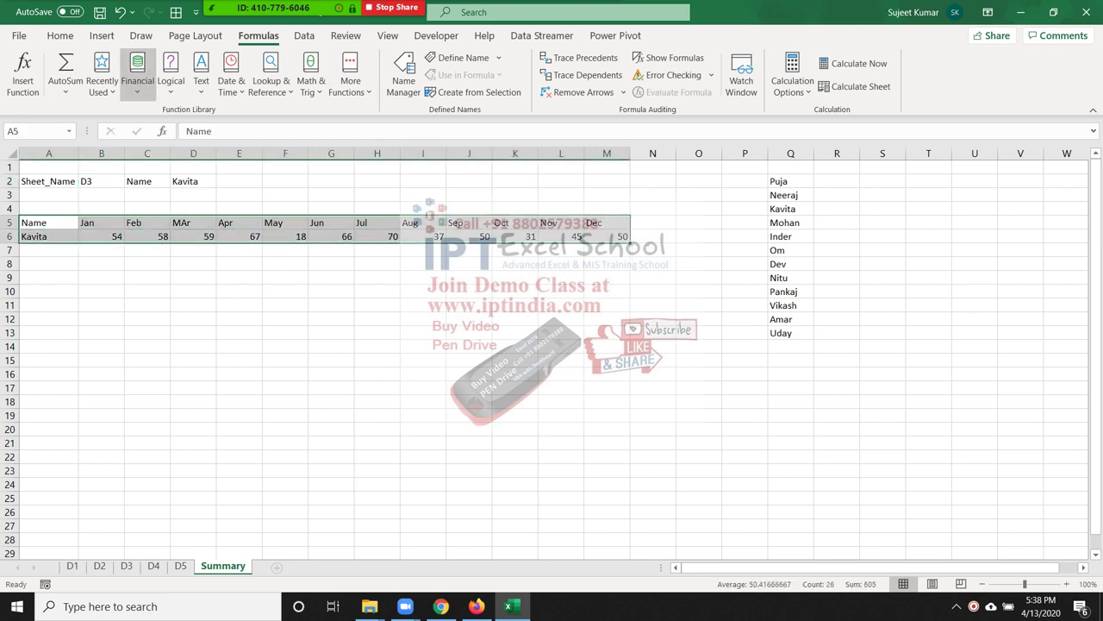
Insert a histogram of the selected rows, then delete it
click(102, 35)
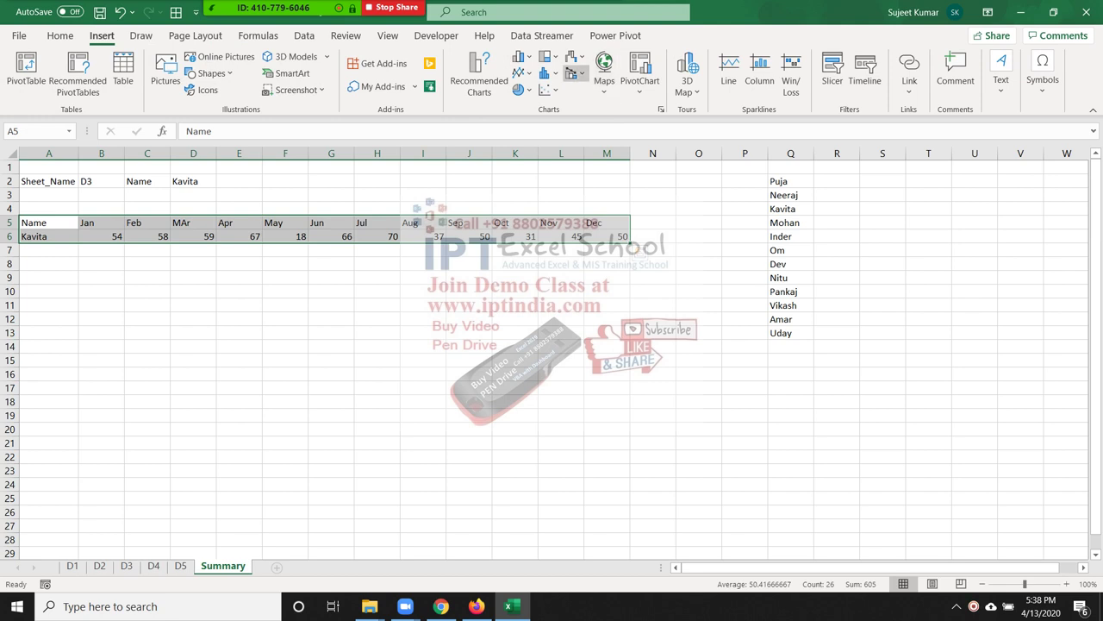
click(551, 73)
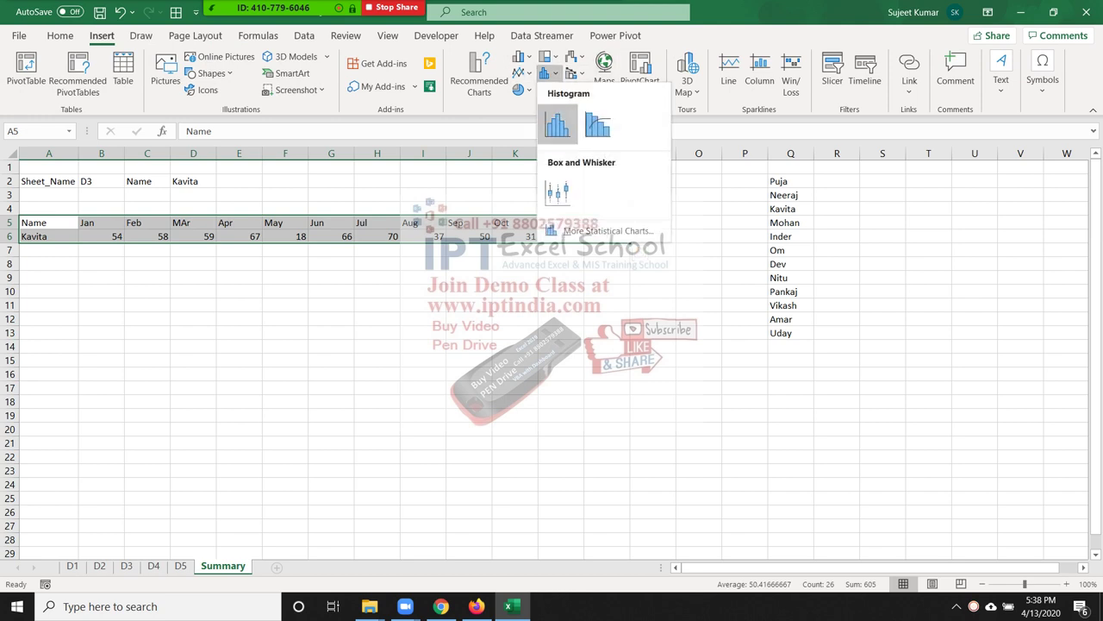
click(554, 120)
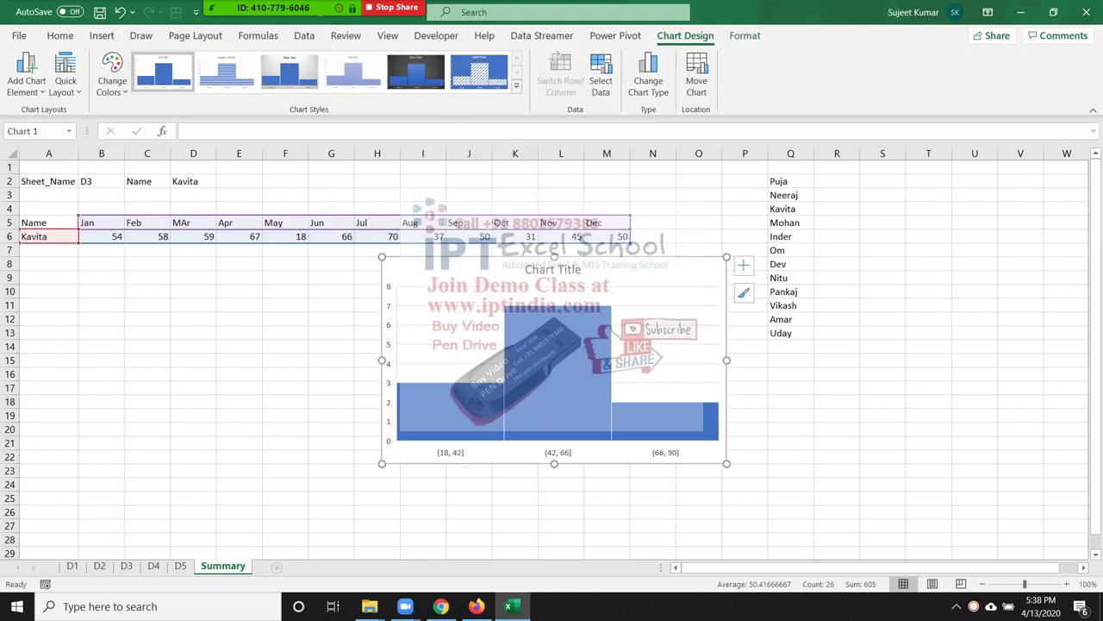
key(Delete)
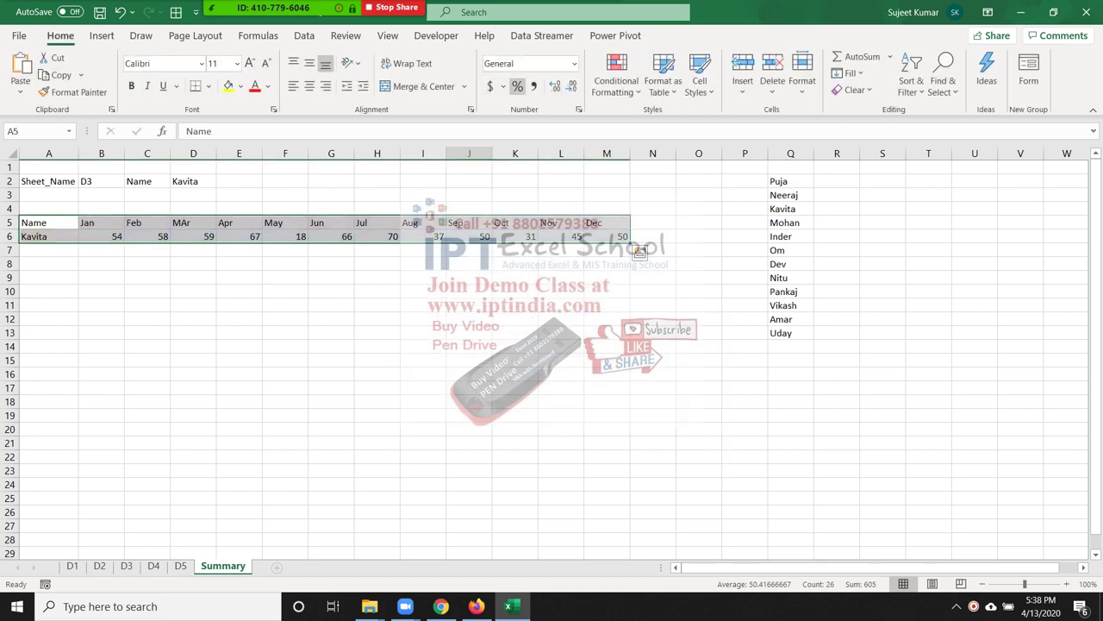
Add a clustered column chart of Kavita's months, placed below the table and enlarged
click(102, 36)
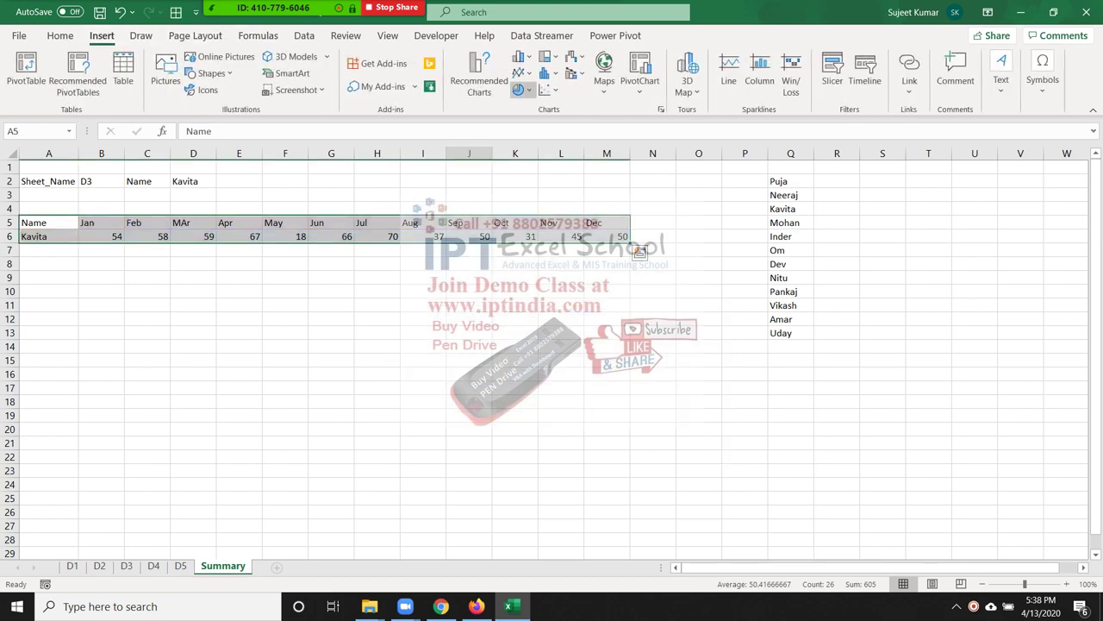
click(522, 56)
click(531, 107)
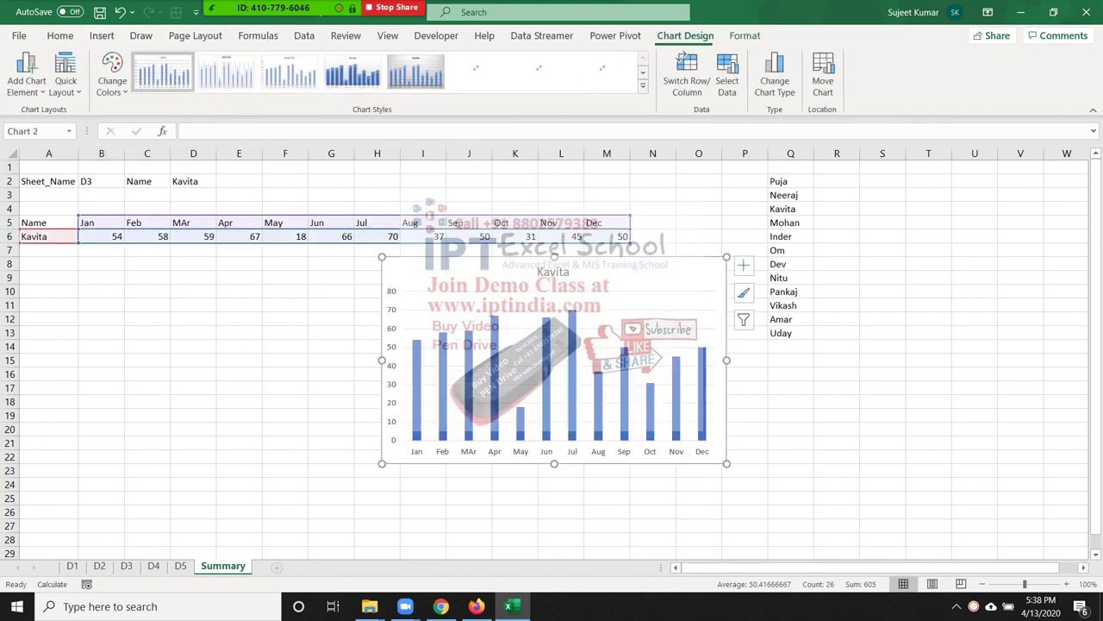
mouse_move(603, 405)
mouse_down()
mouse_move(316, 486)
mouse_move(308, 441)
mouse_up()
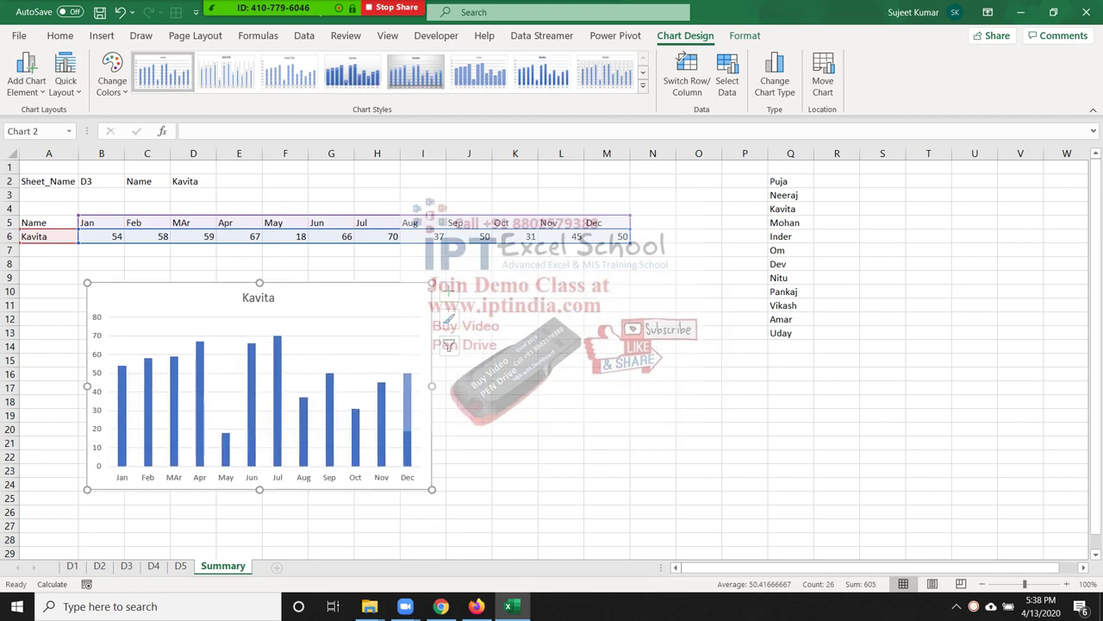
drag(432, 490, 599, 520)
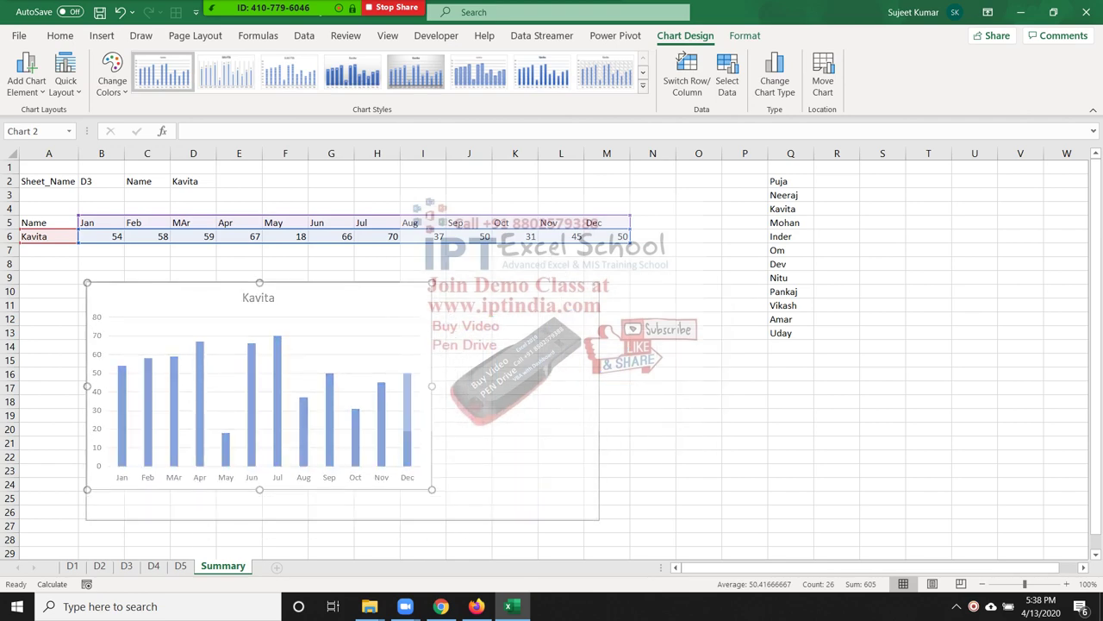
click(699, 484)
Switch the sheet choice in B2 to D4, then D5
click(100, 181)
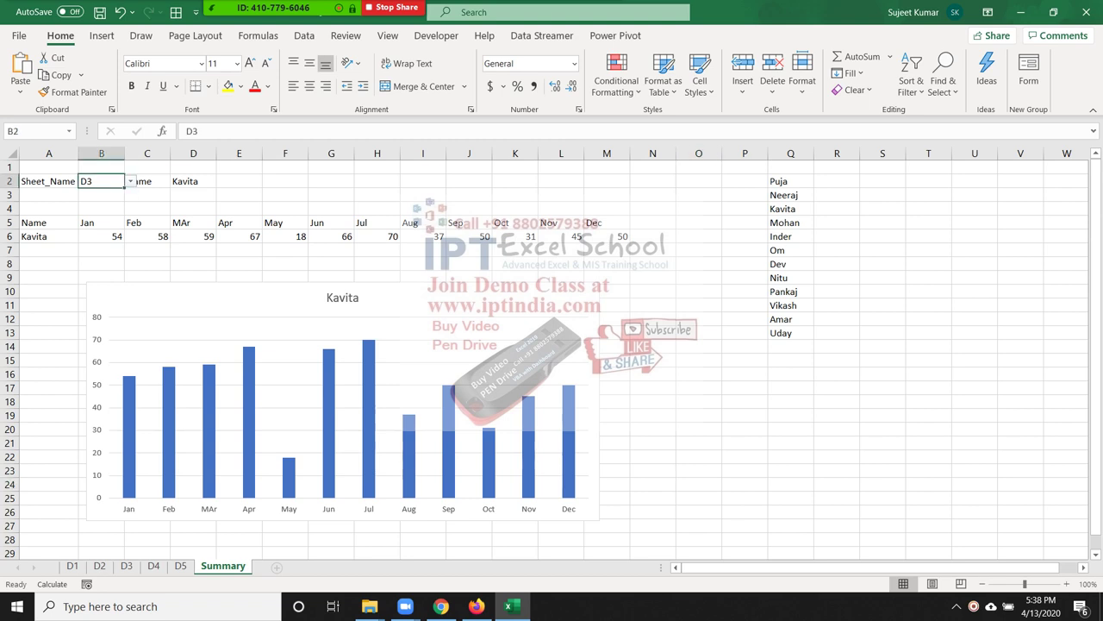
key(alt+Down)
key(Down)
key(Return)
key(alt+Down)
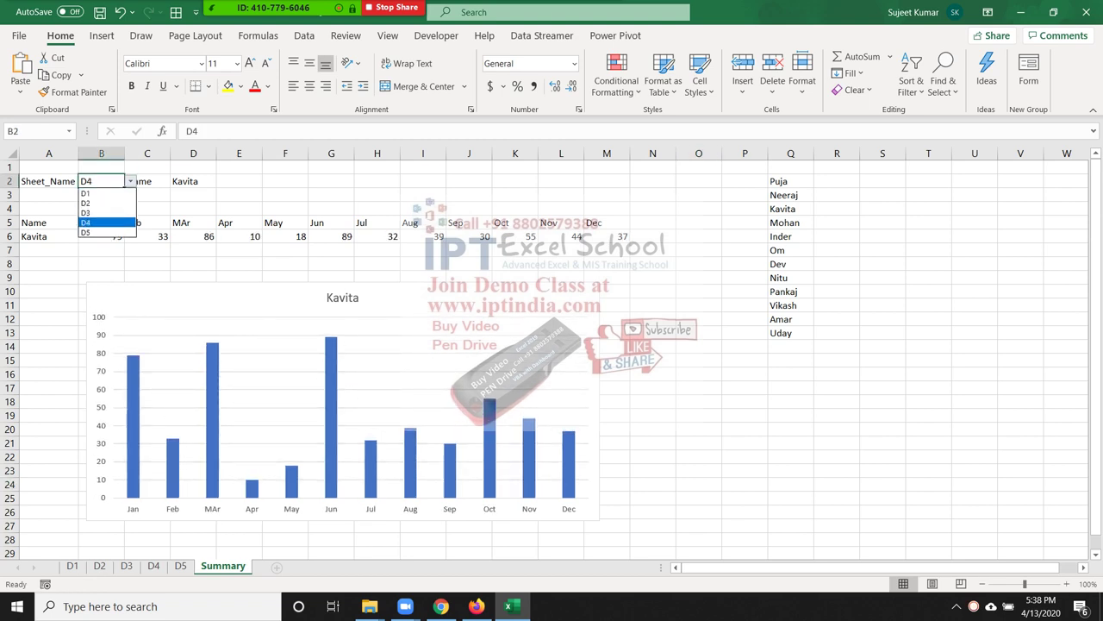
key(Down)
key(Return)
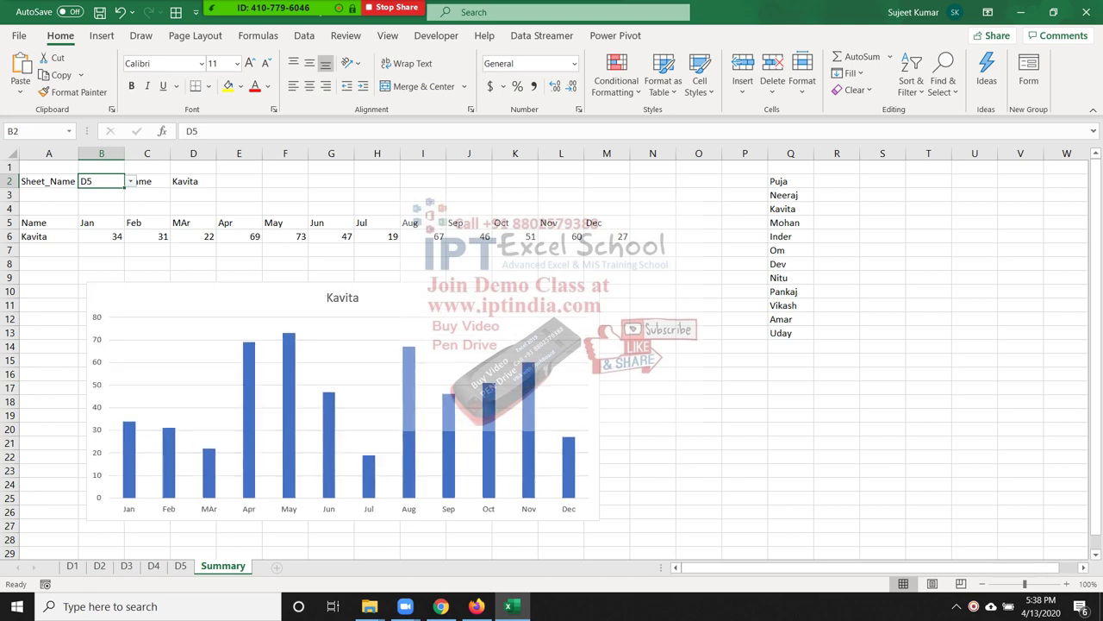
Change the chosen name in D2 to Mohan, then Om
click(193, 181)
key(alt+Down)
key(Down)
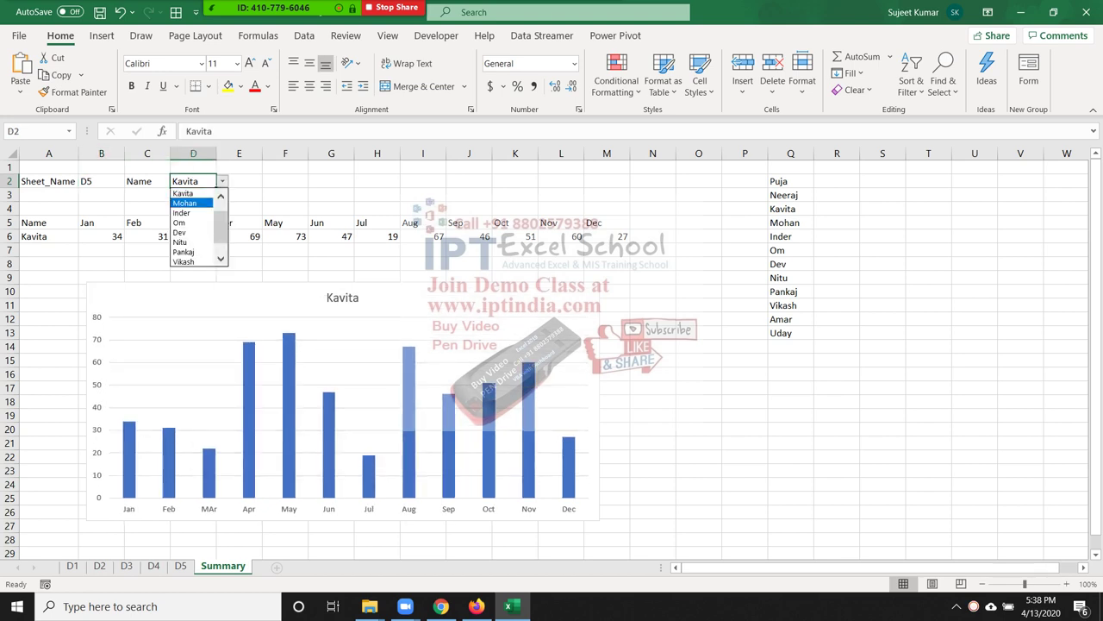
key(Return)
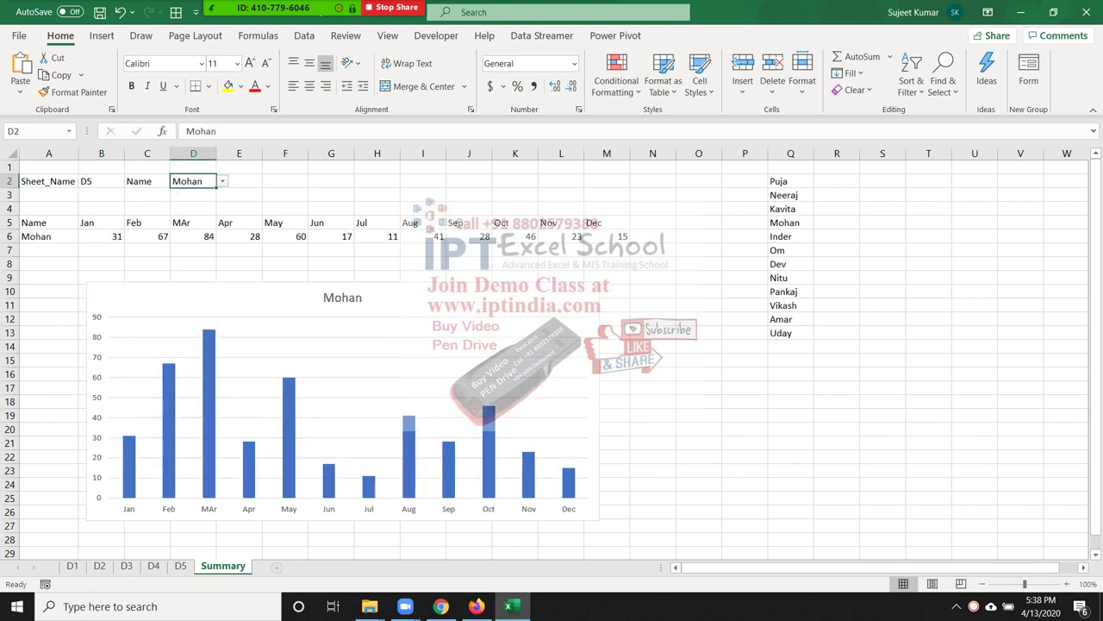
key(alt+Down)
key(Down)
key(Down)
key(Return)
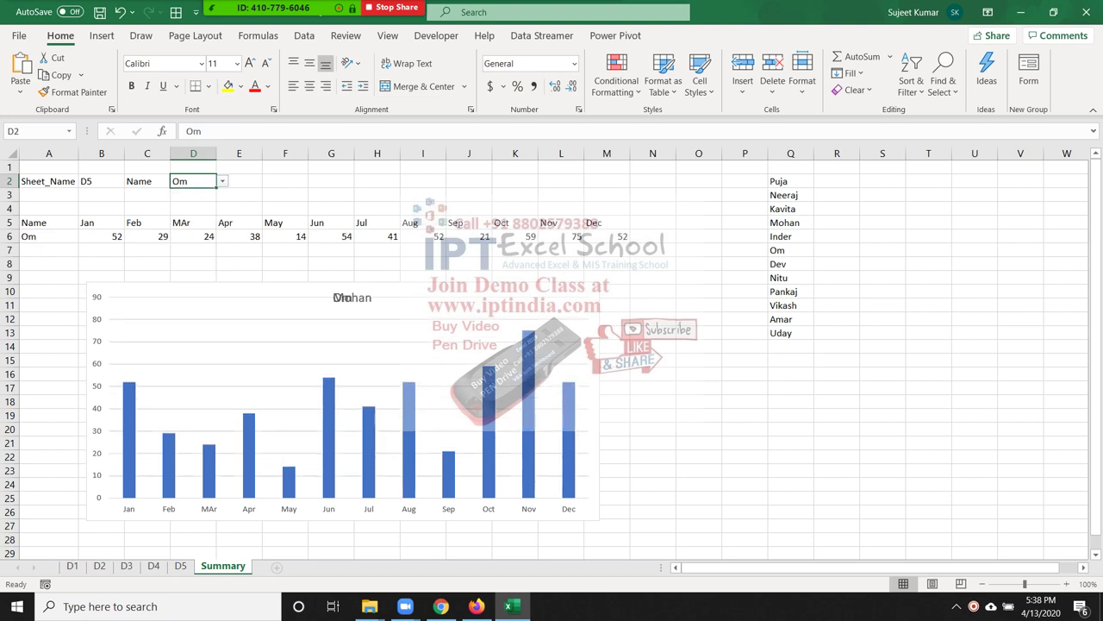
Review B6's VLOOKUP formula and leave it unchanged
click(101, 263)
click(110, 236)
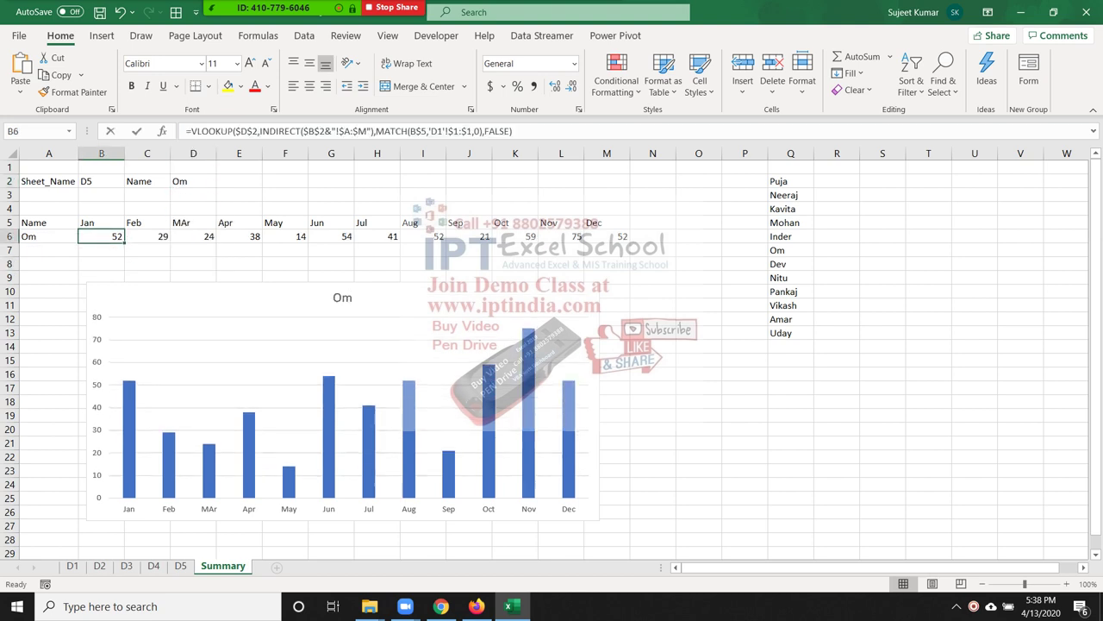
double_click(109, 237)
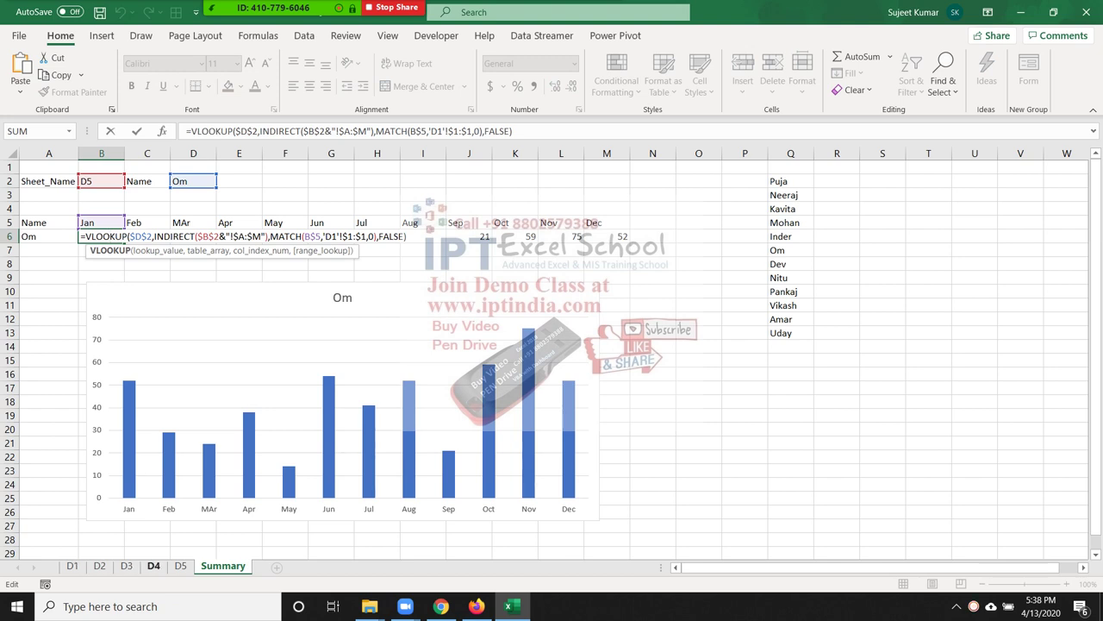
key(ctrl+Return)
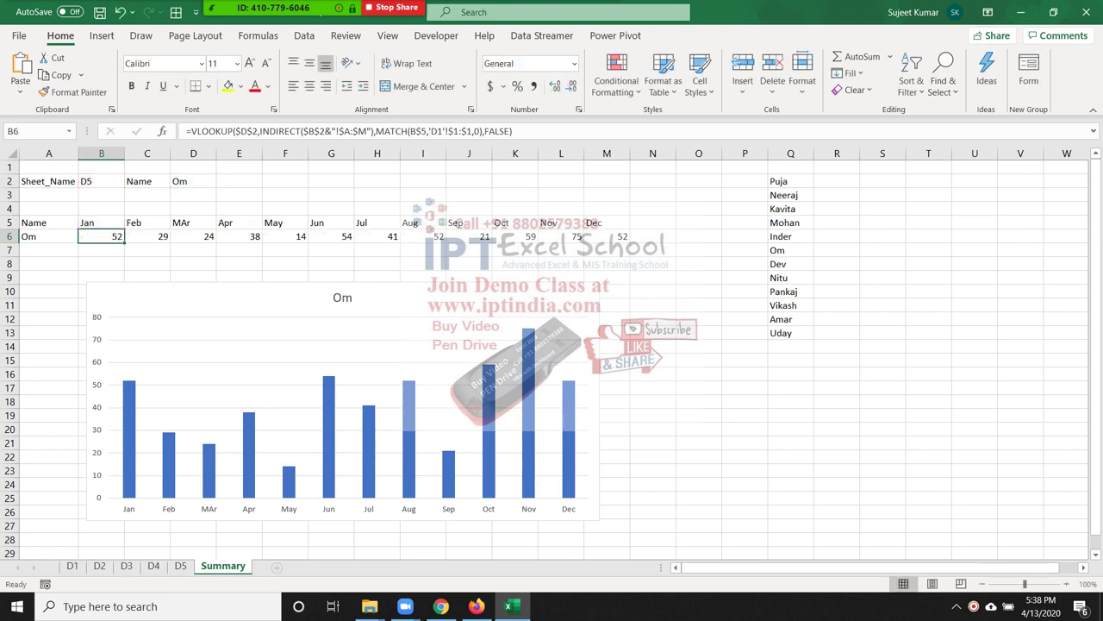
Start a formula in B4 referencing columns A:M of sheet D1
click(101, 208)
text(=)
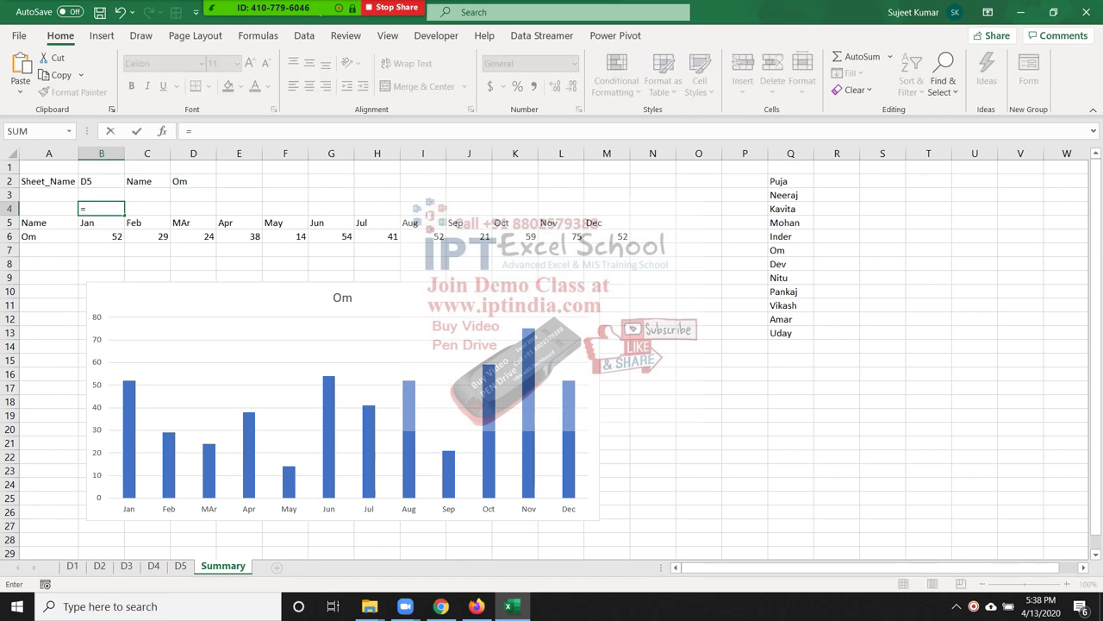
click(72, 566)
drag(41, 154, 614, 153)
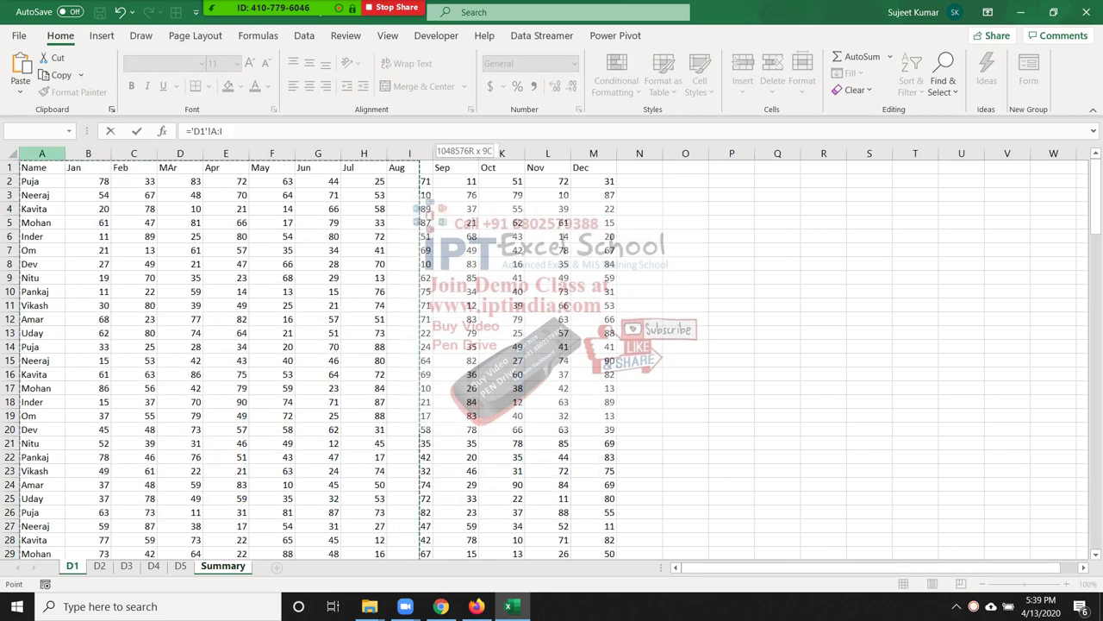
Commit B4's formula, then turn it into plain text with a leading apostrophe
key(Return)
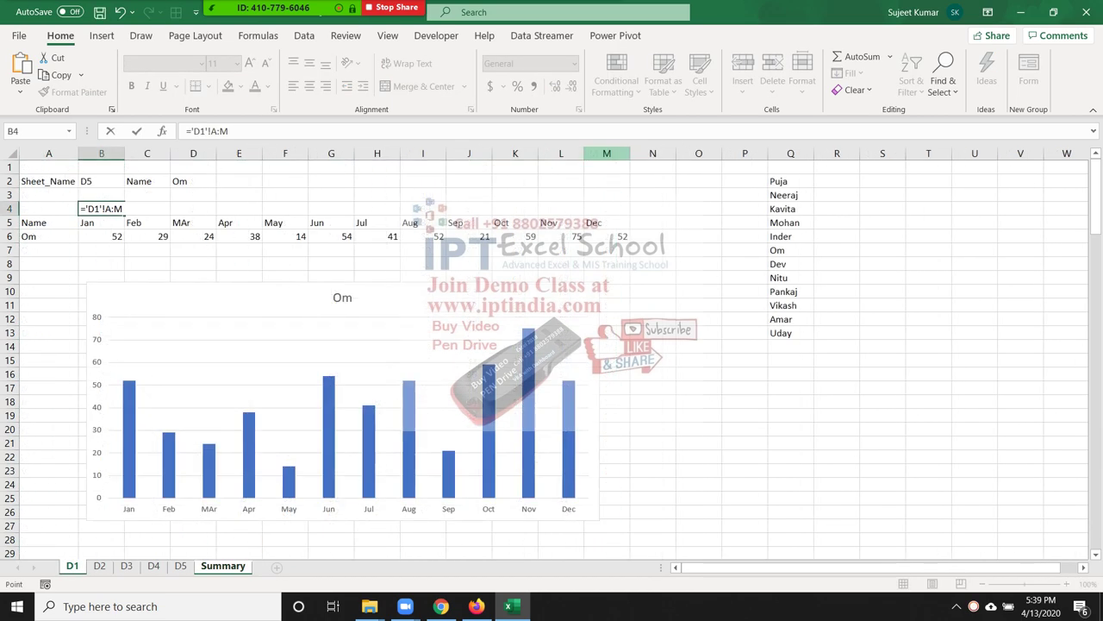
click(101, 208)
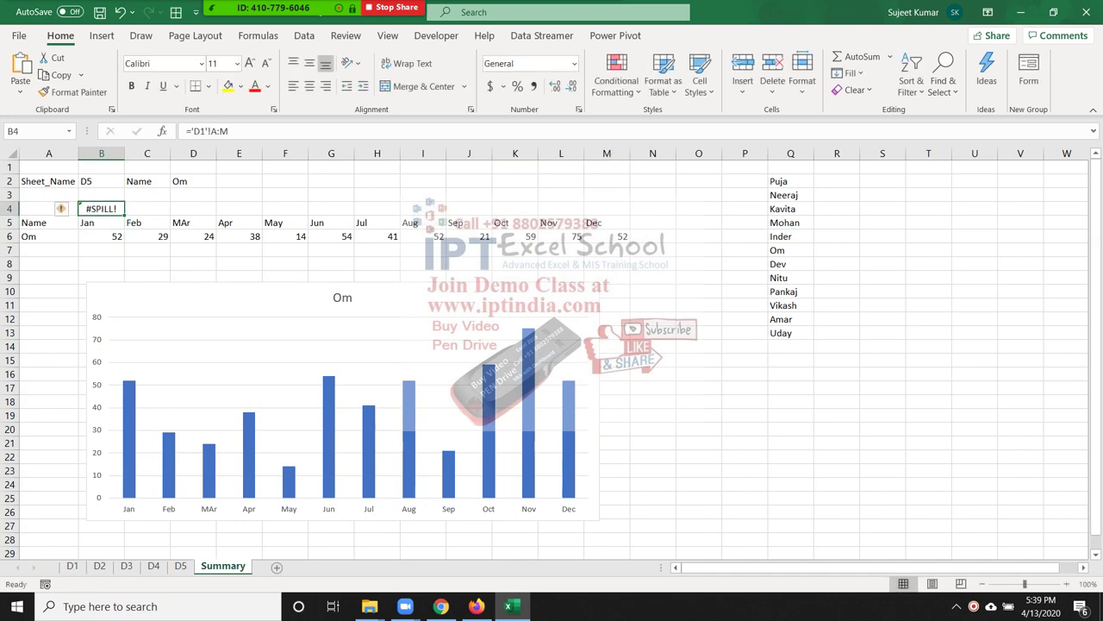
double_click(100, 208)
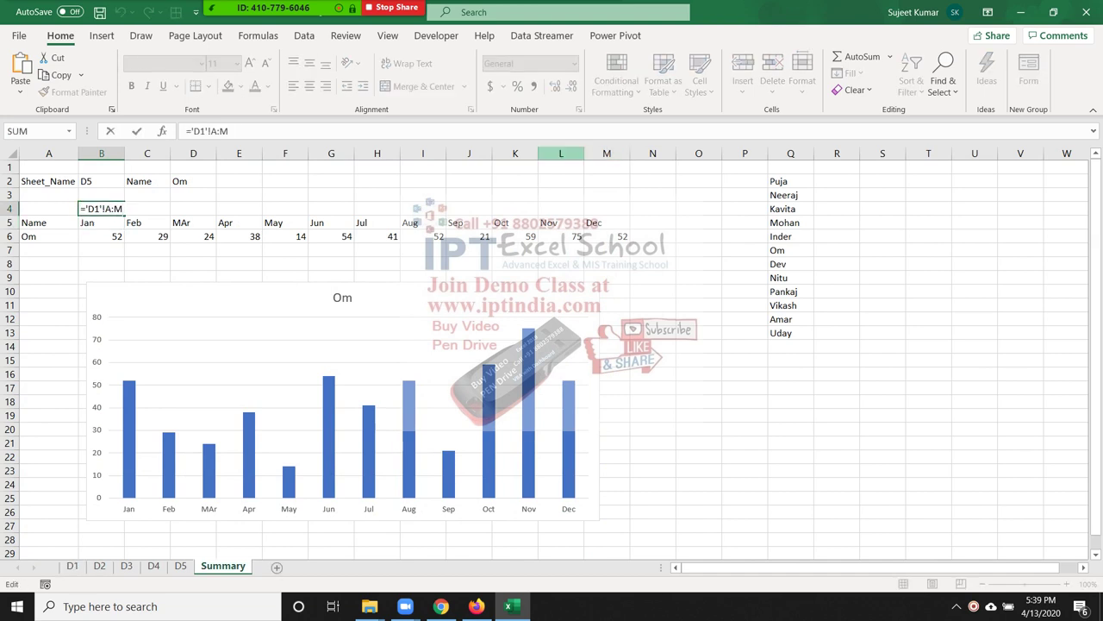
key(Home)
text(')
key(Return)
Replace the D1 sheet name in B4's text with b2& and autofit column B
click(101, 209)
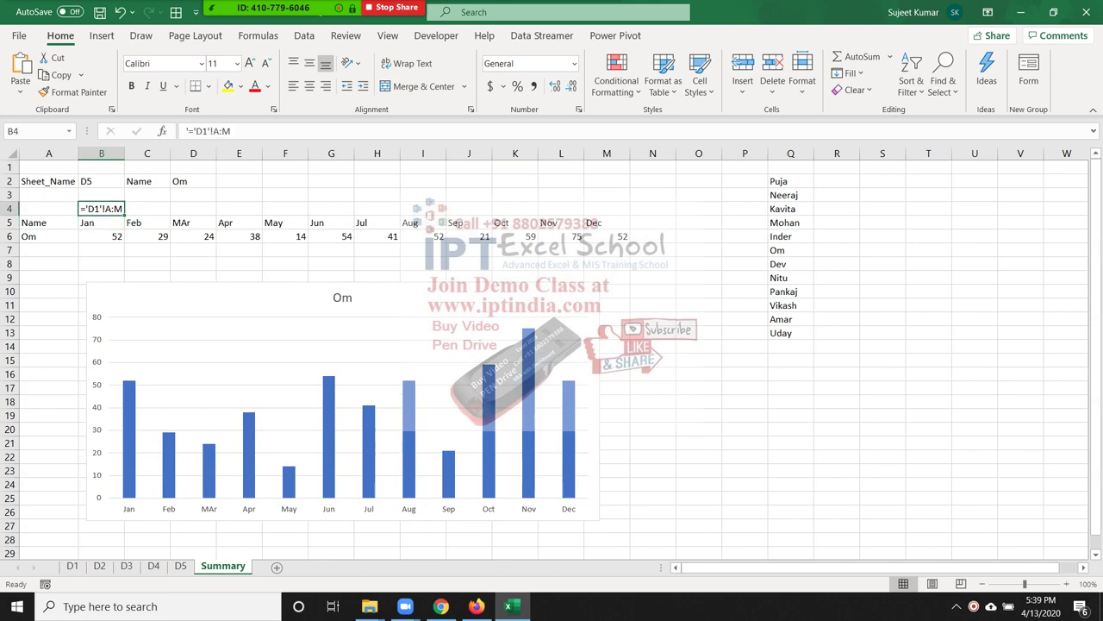
click(209, 131)
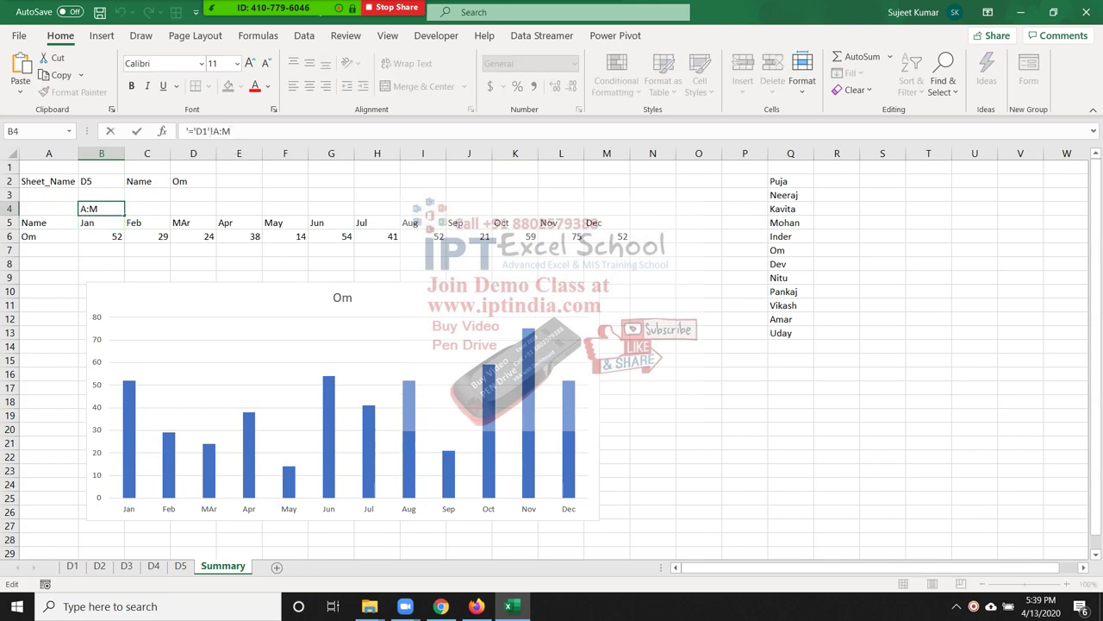
key(BackSpace)
key(BackSpace)
key(BackSpace)
key(BackSpace)
text(b2&)
key(ctrl+Return)
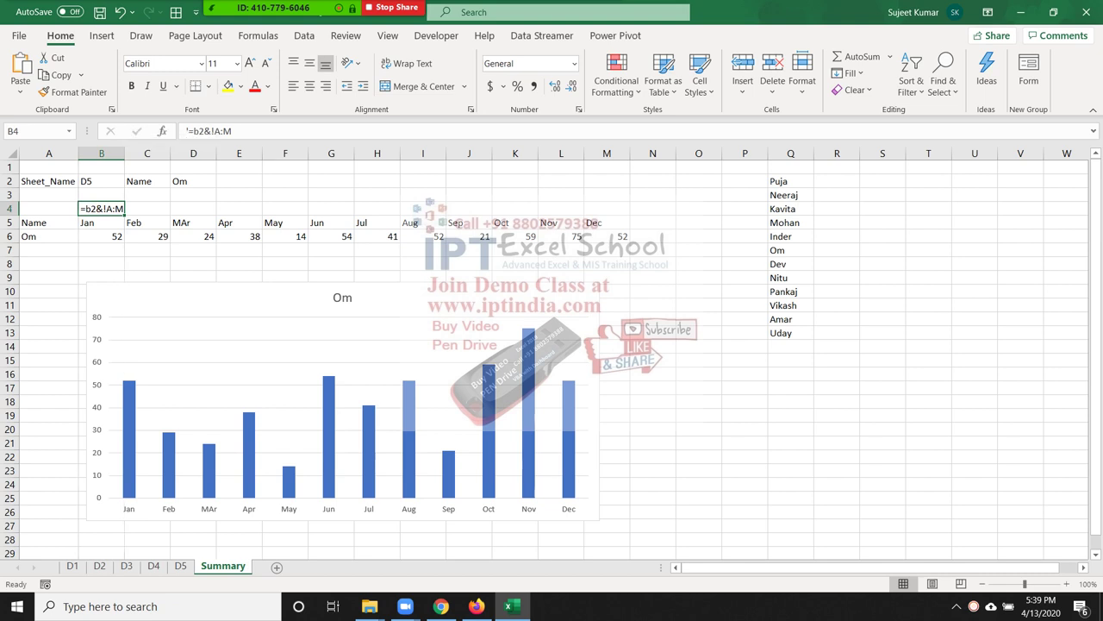
key(alt+h)
key(o)
key(i)
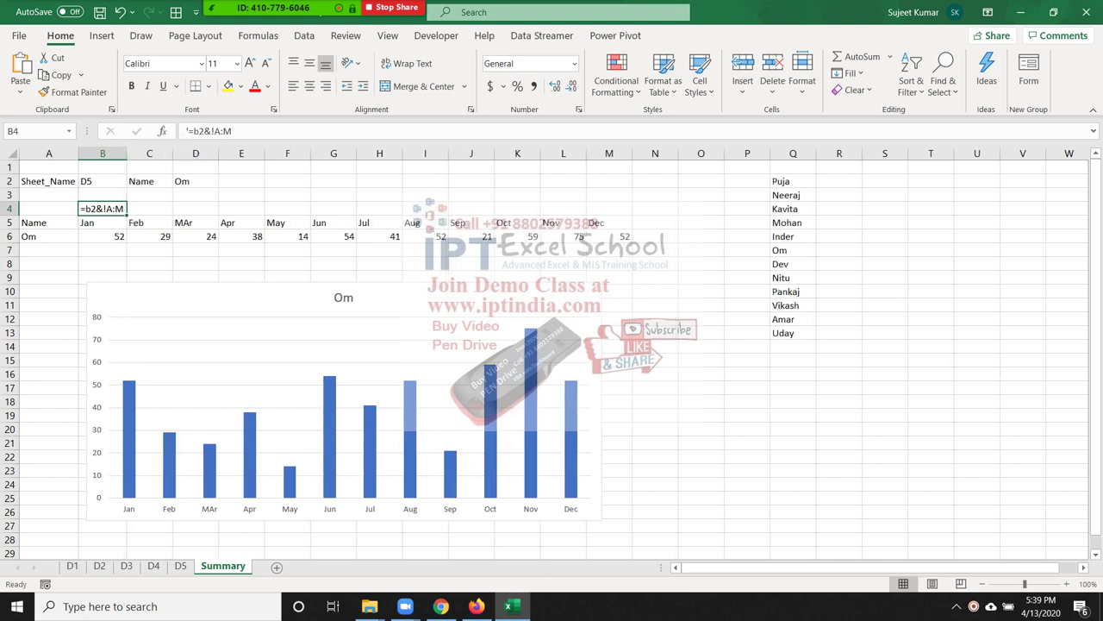
Quote the range part so B4 becomes =B2&"!A:M", displaying D5!A:M
click(210, 131)
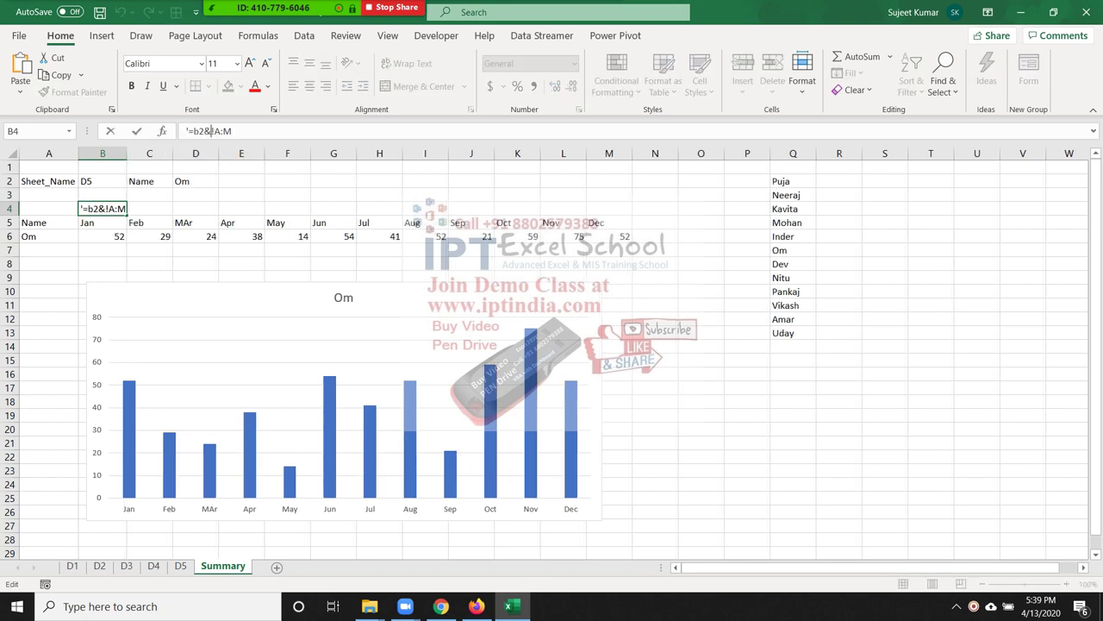
text(")
click(236, 131)
text(")
key(ctrl+Return)
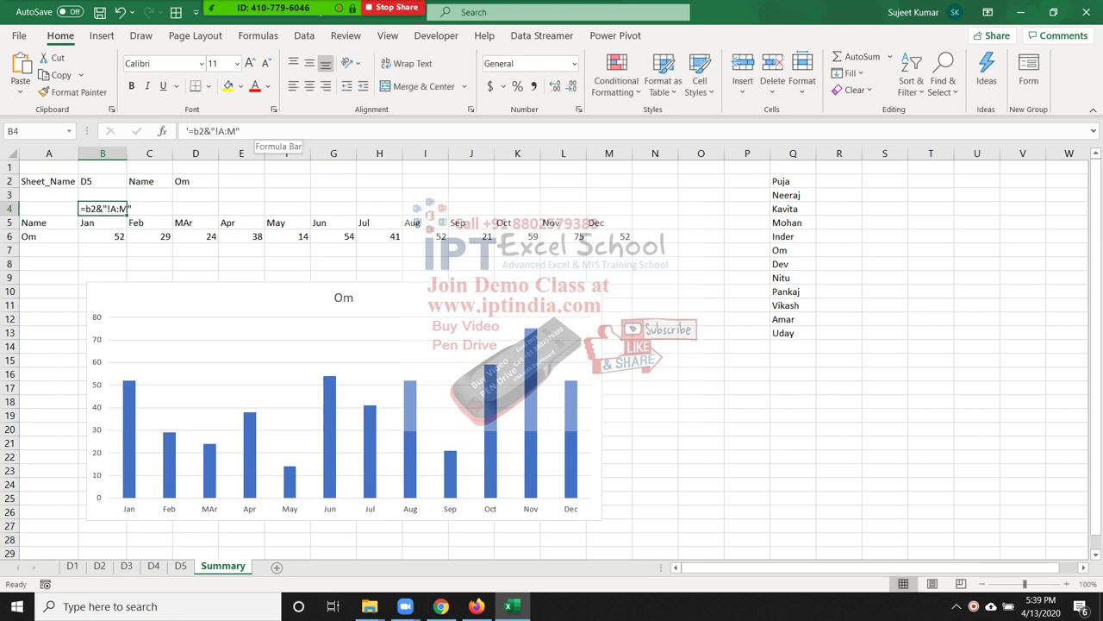
click(258, 131)
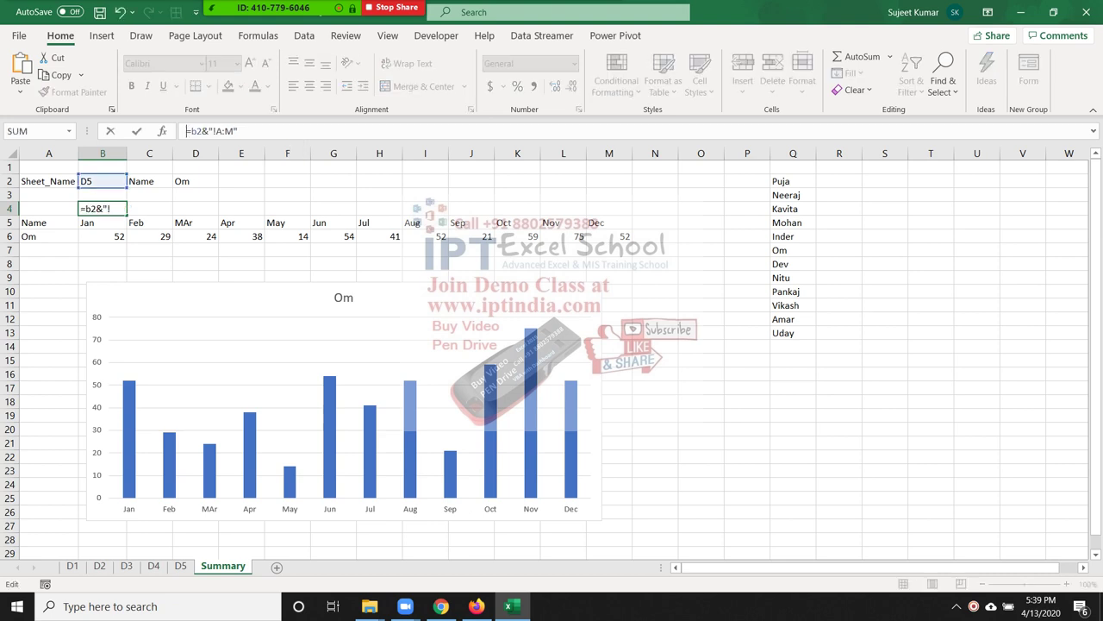
key(Return)
key(Up)
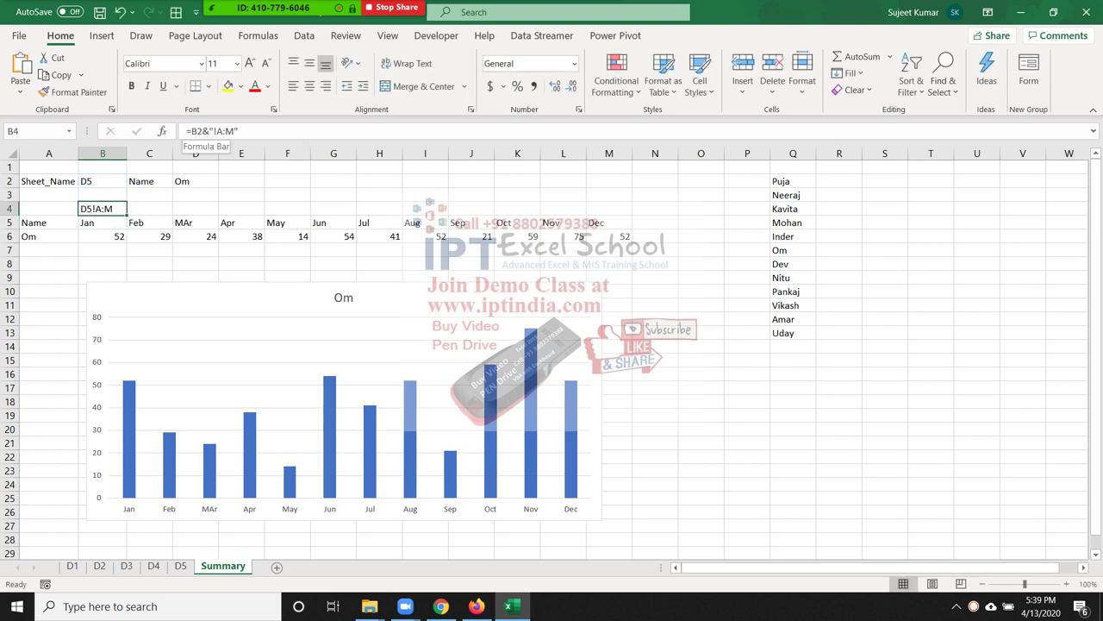
Choose D1 in B2's sheet-name dropdown and check B4's range text
click(103, 181)
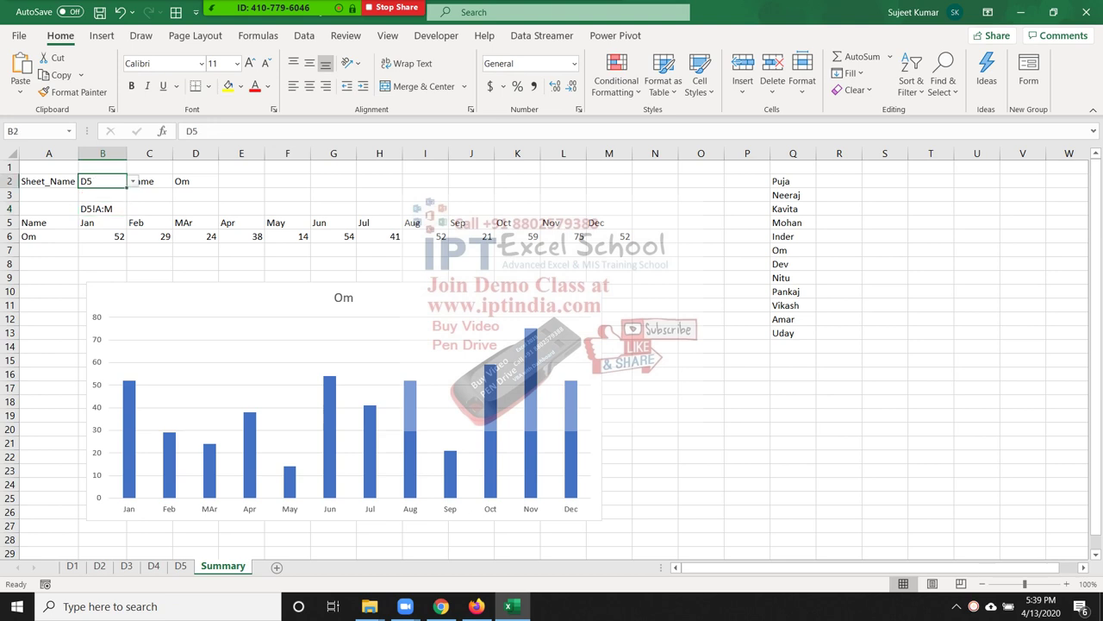
key(alt+Down)
key(Up)
key(Up)
key(Up)
key(Return)
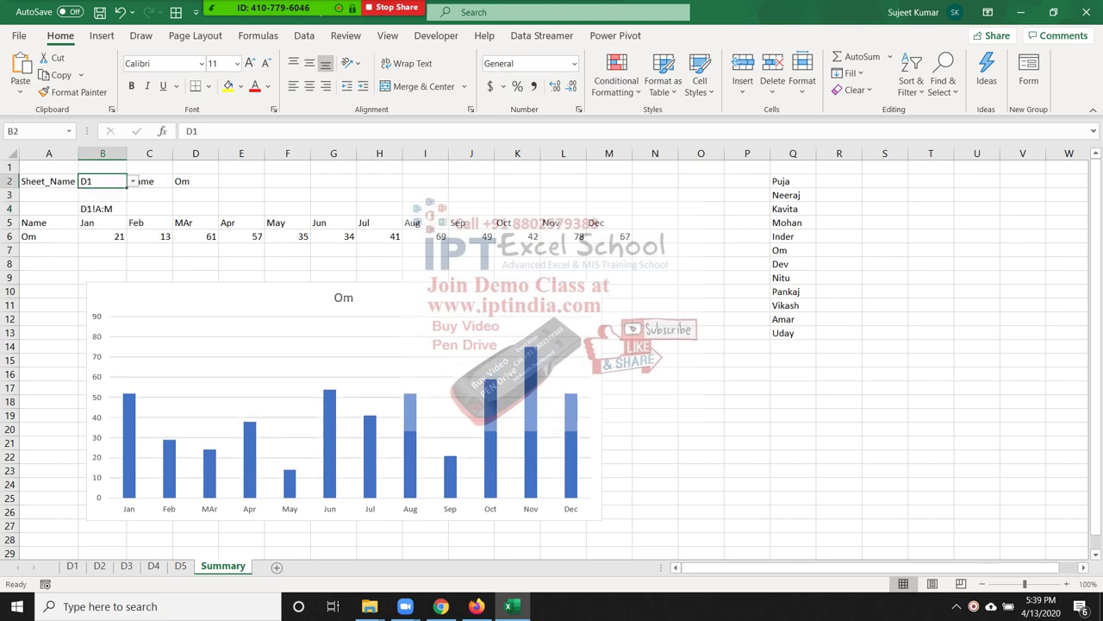
click(103, 222)
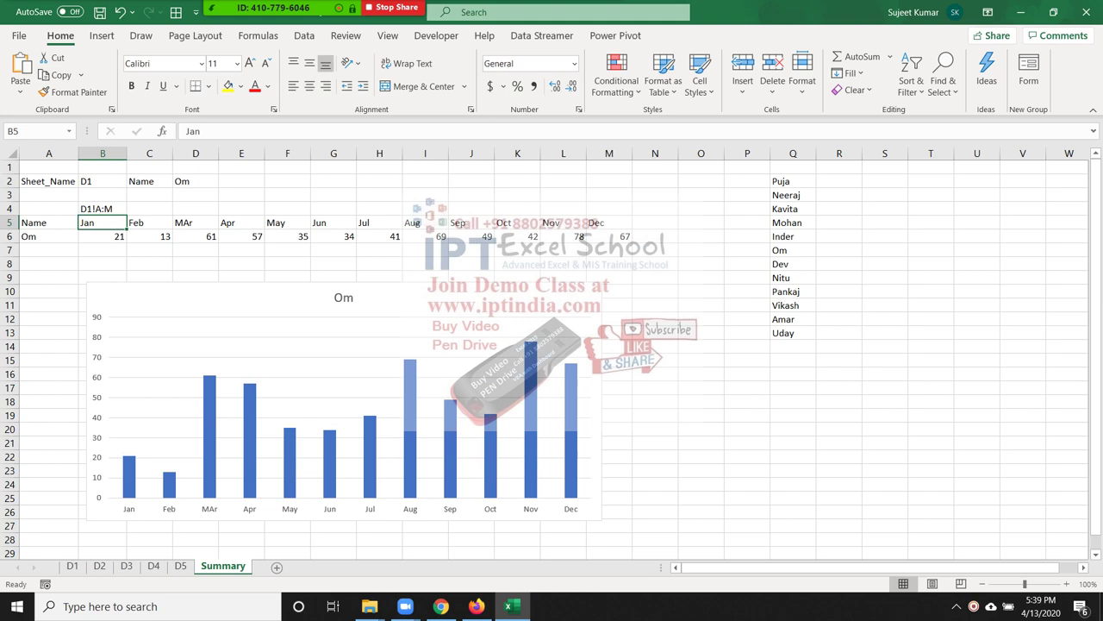
click(102, 209)
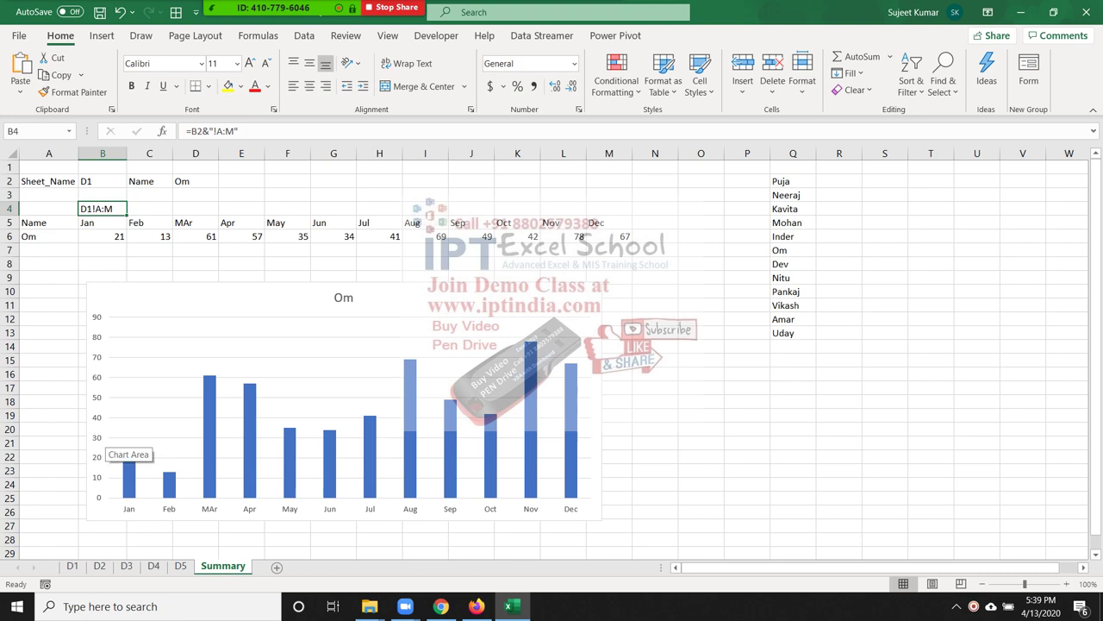
click(149, 222)
click(103, 209)
Wrap B4's formula in INDIRECT, then clear B4 after it shows #SPILL!
key(F2)
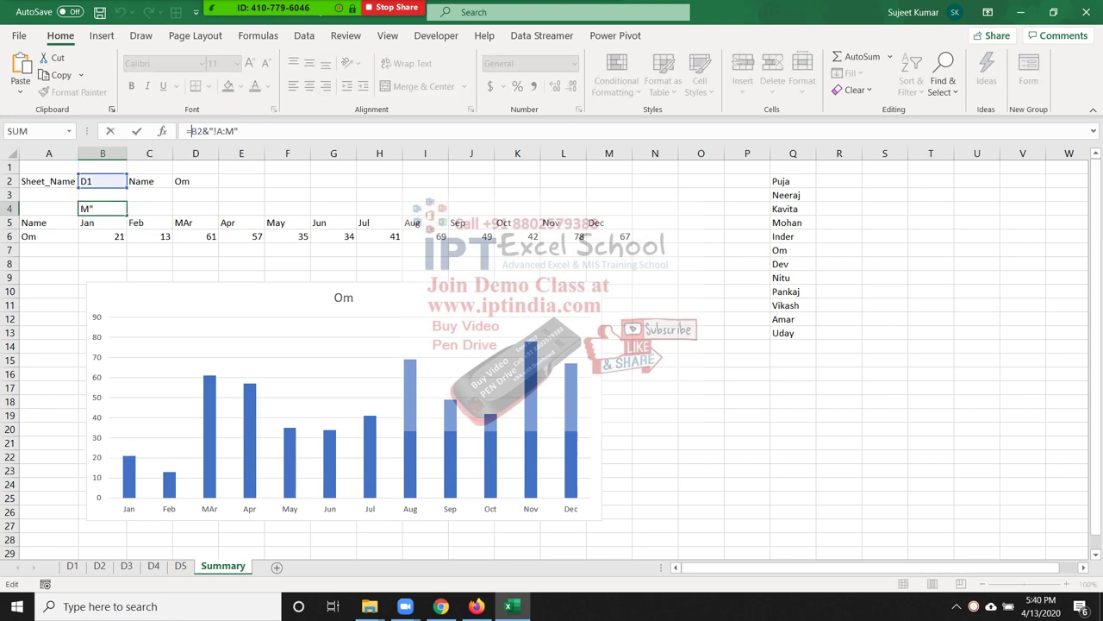
key(Home)
key(Right)
text(in)
key(Down)
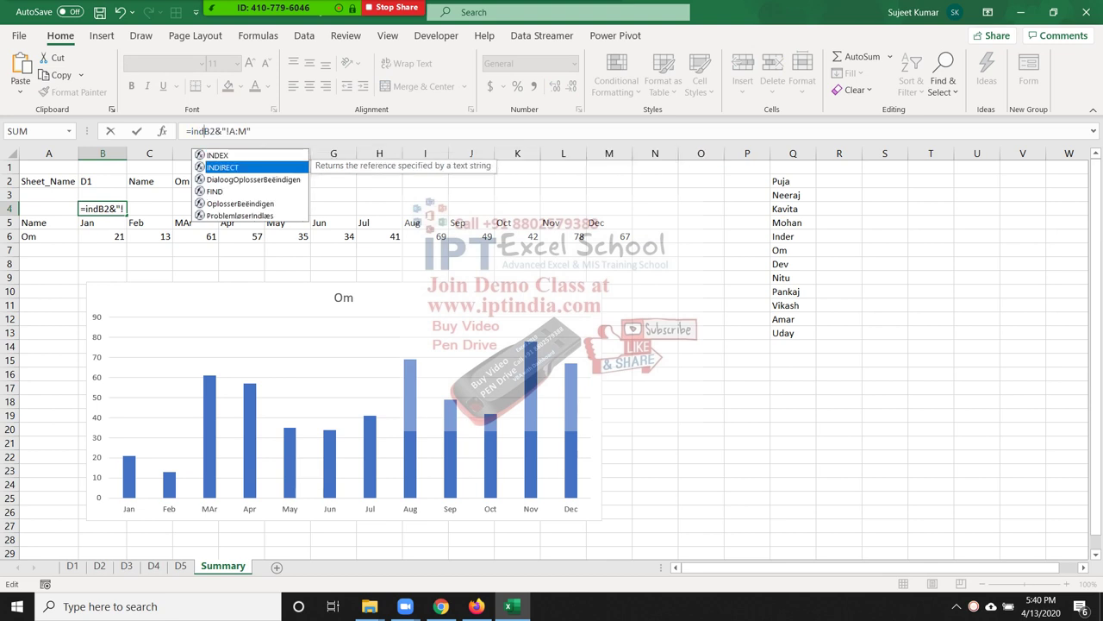
key(Tab)
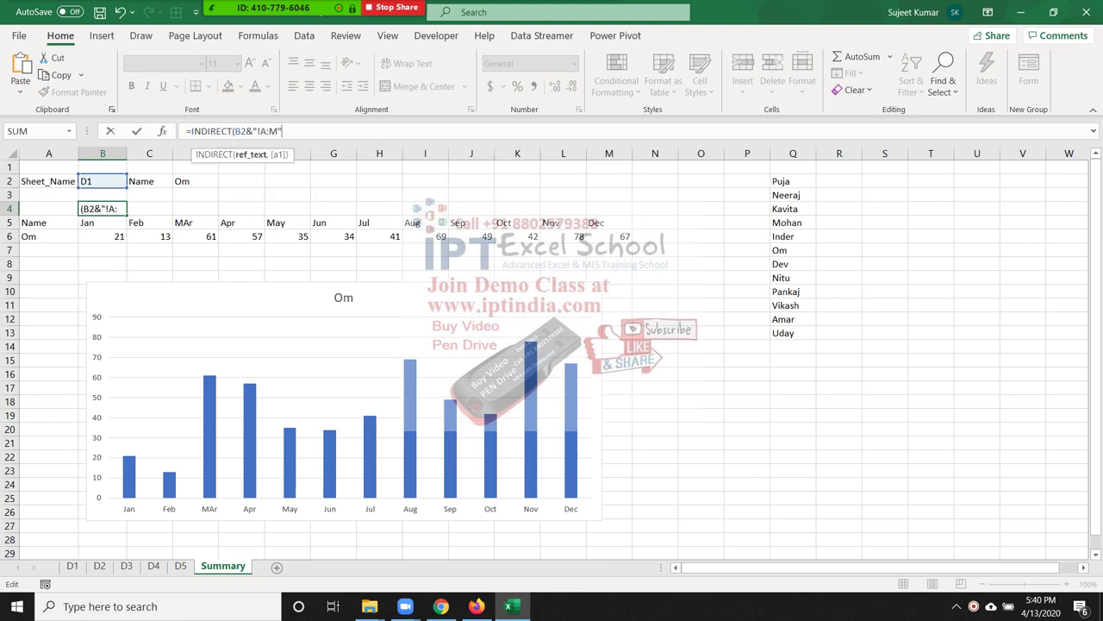
key(End)
text())
key(Return)
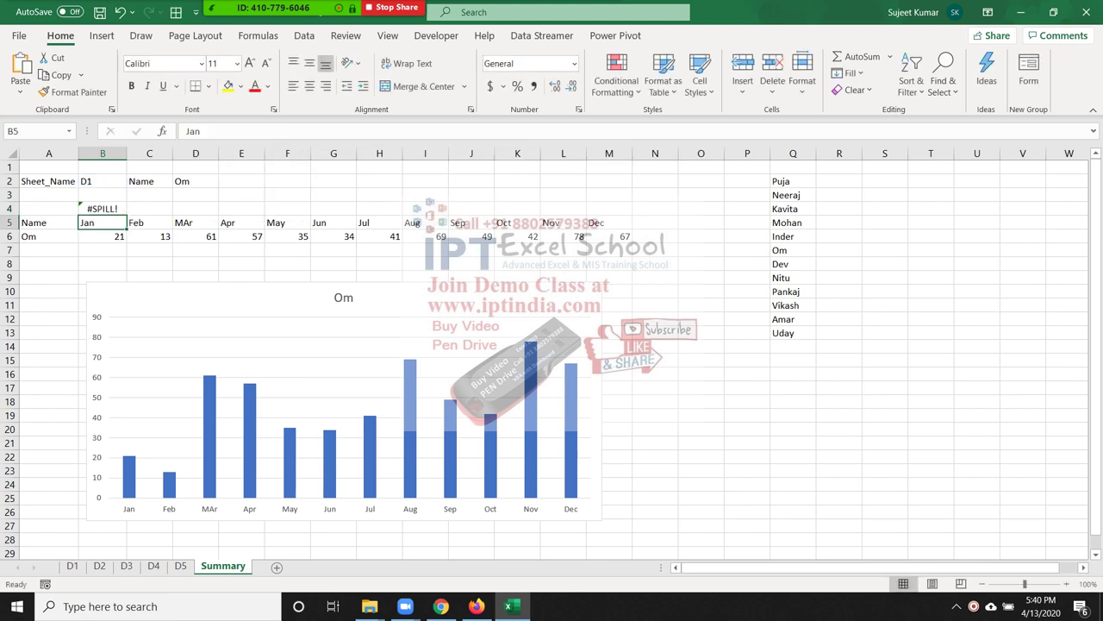
key(Up)
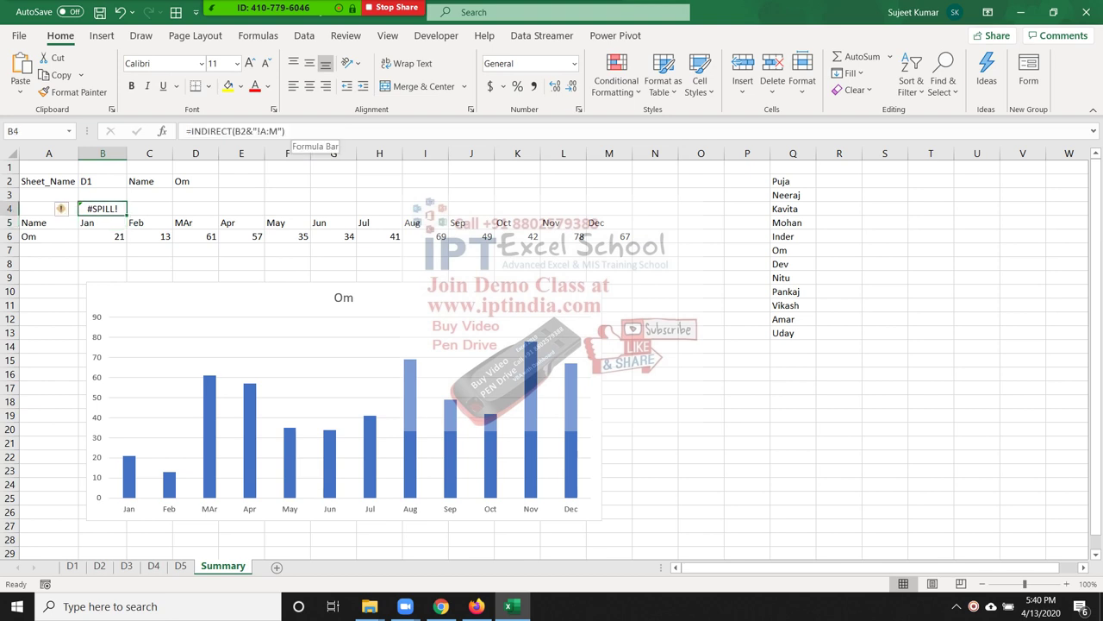
key(Delete)
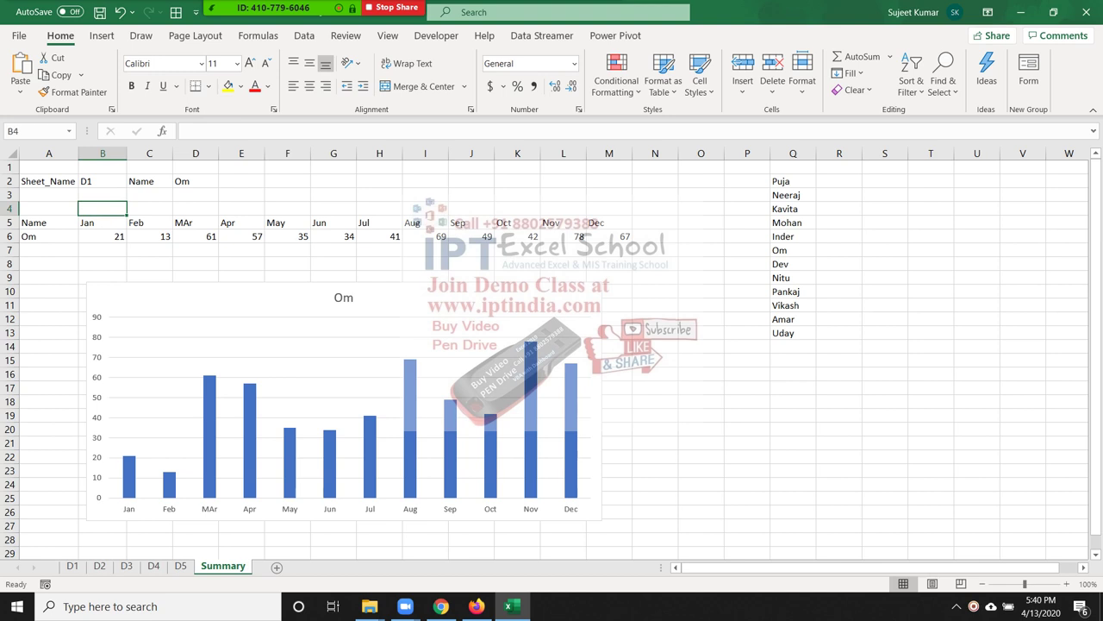
Copy Summary's header rows A1:N5 into a new Sheet7 at A1
drag(48, 167, 656, 223)
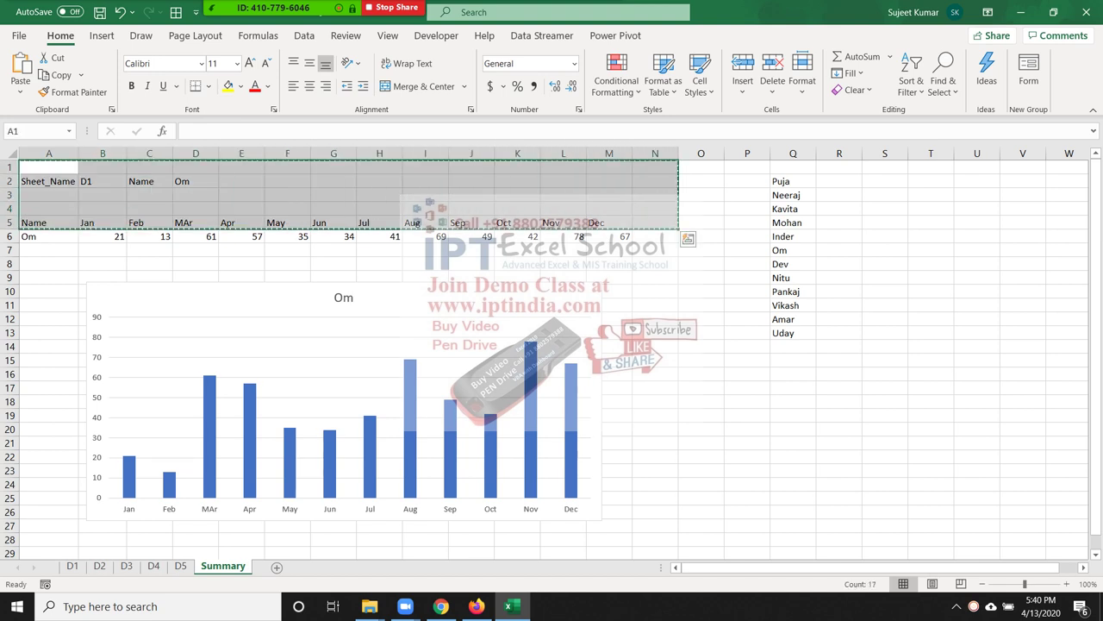
key(ctrl+c)
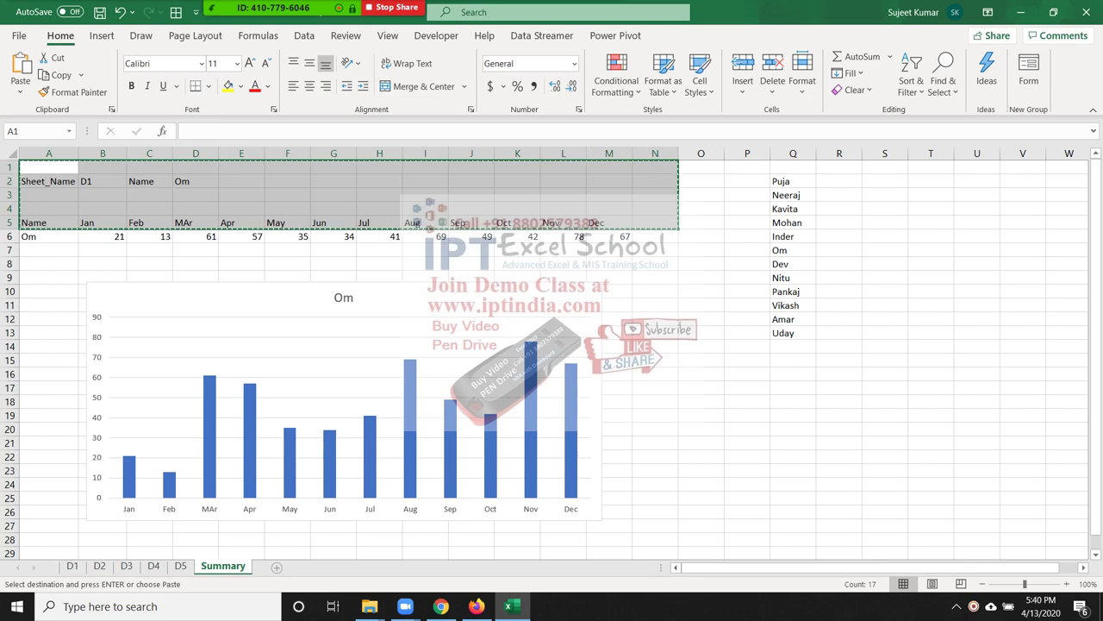
click(277, 567)
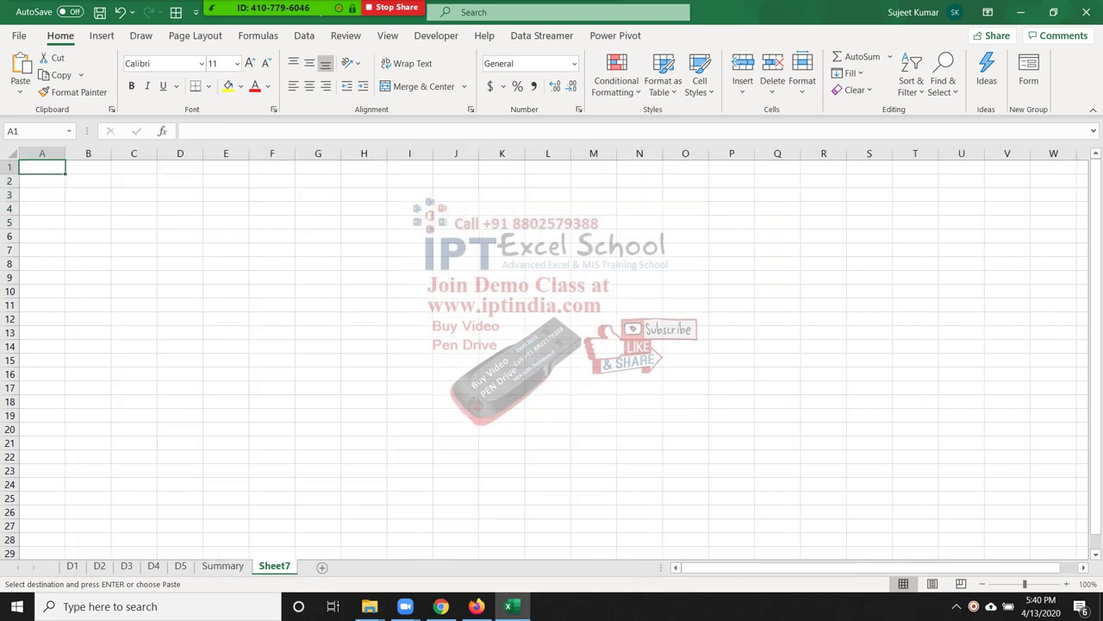
key(ctrl+v)
click(180, 181)
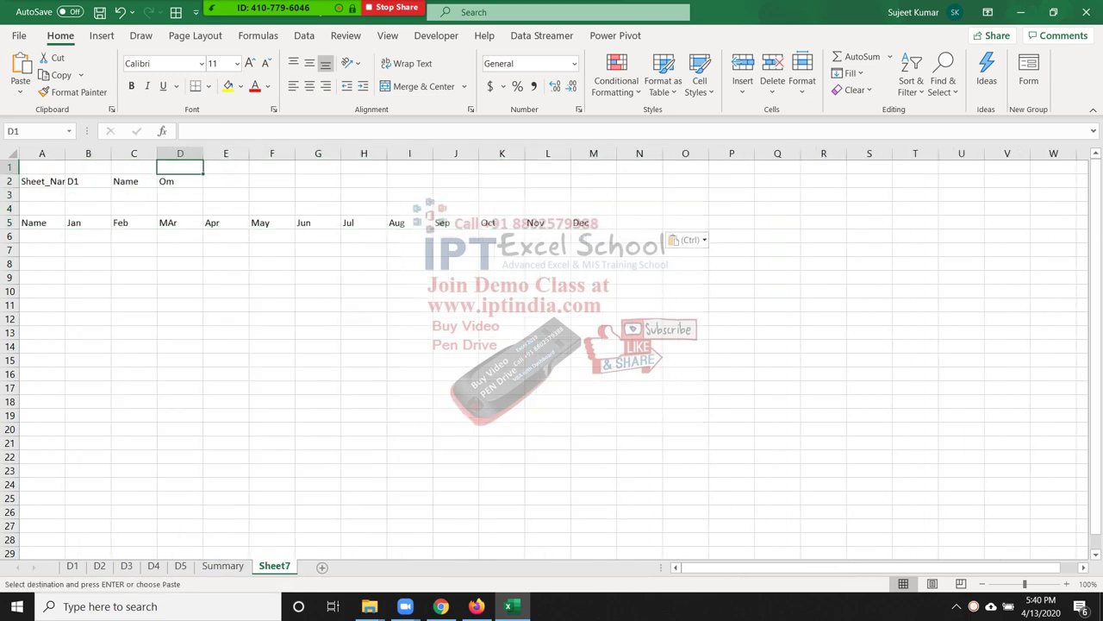
click(226, 181)
click(181, 181)
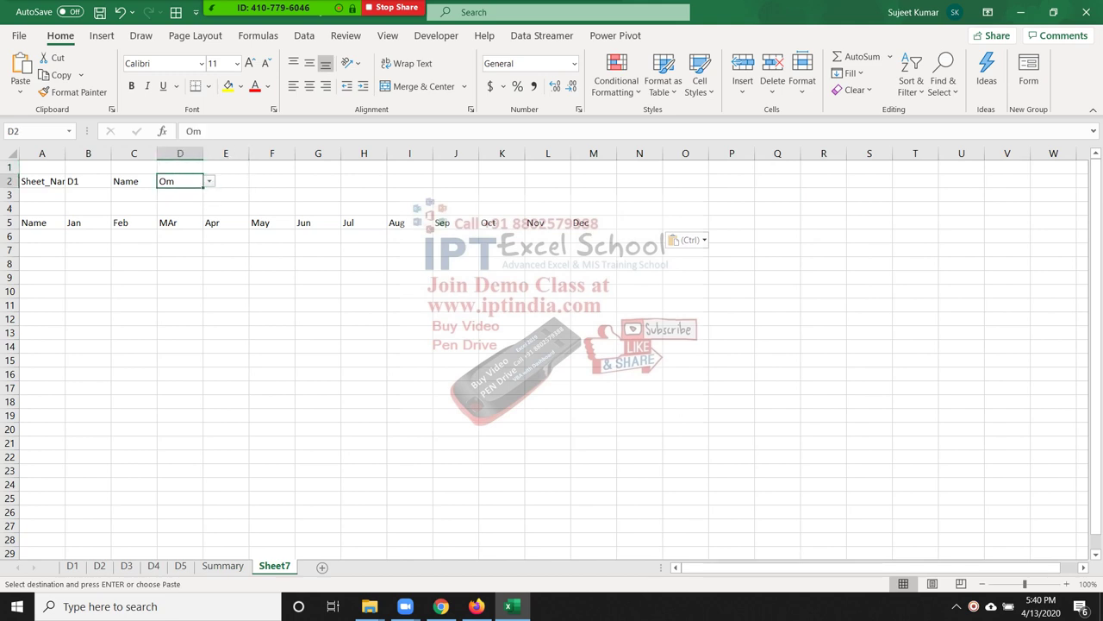
click(180, 566)
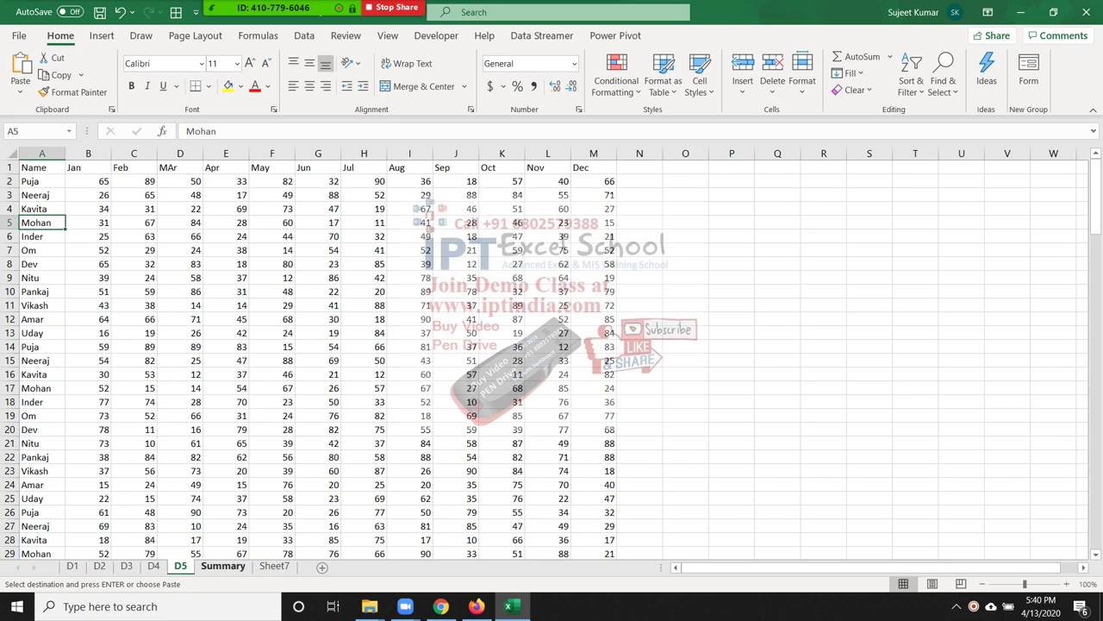
click(222, 565)
Copy the names Puja to Uday from Summary!Q2:Q13 into Sheet7's Q2, keeping Om in D2
drag(784, 181, 784, 333)
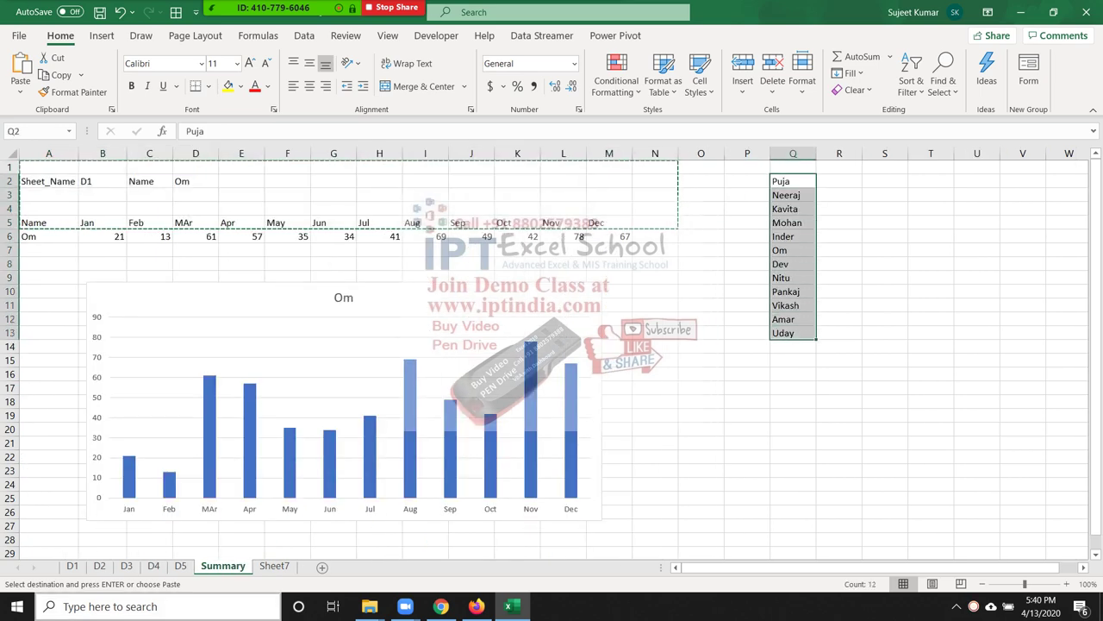
key(ctrl+c)
click(274, 566)
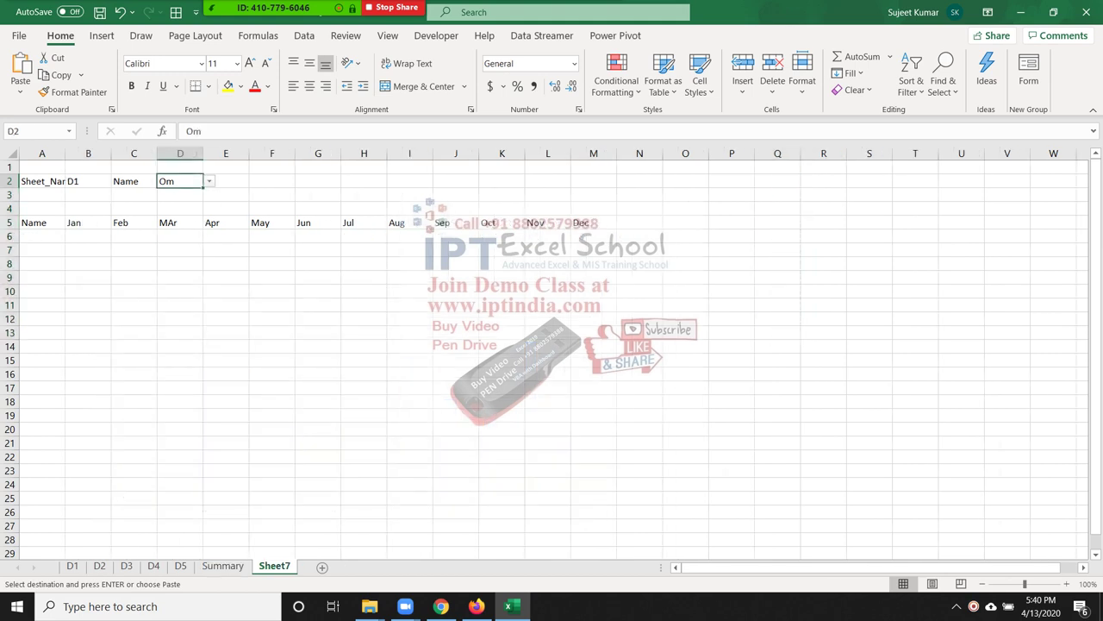
click(778, 181)
key(ctrl+v)
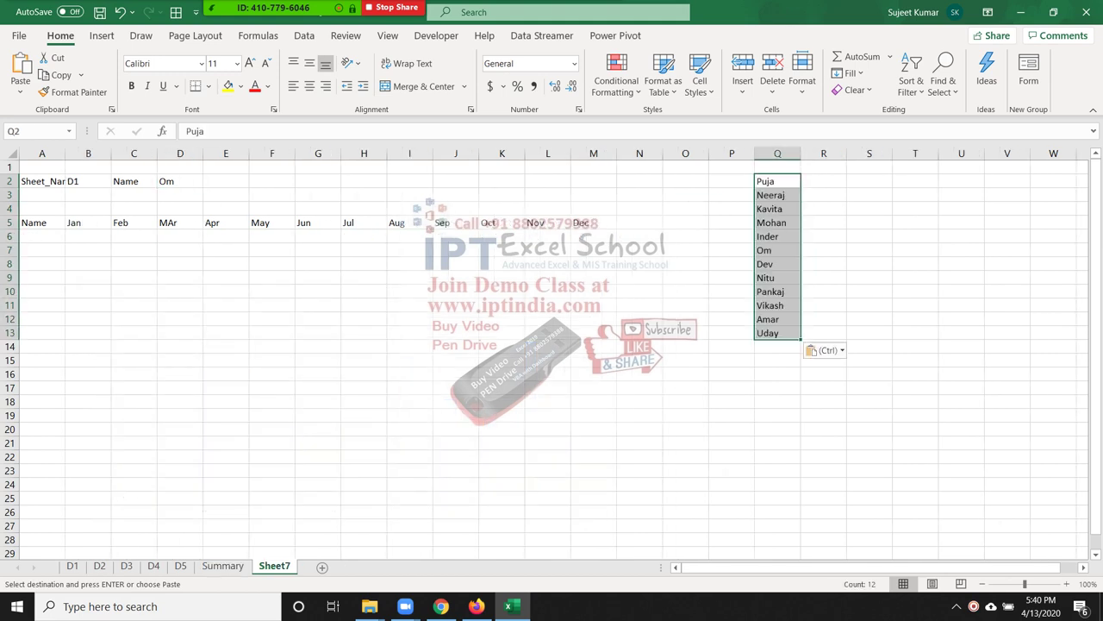
click(180, 181)
key(alt+Down)
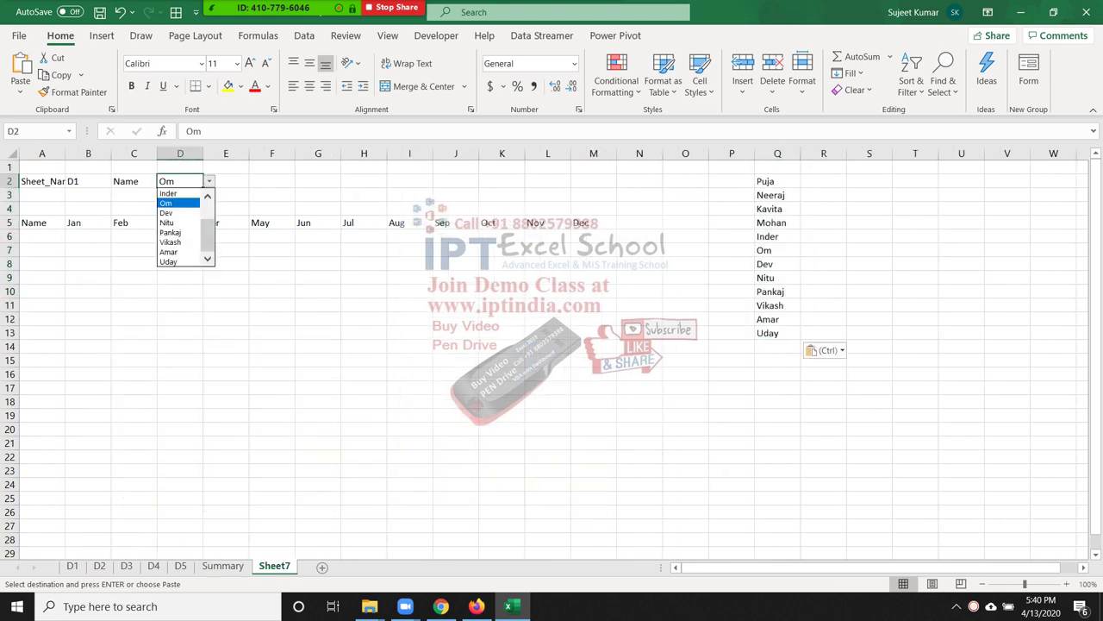
key(Escape)
Review the Summary and D1 sheets, then select Sheet7's A6
click(88, 181)
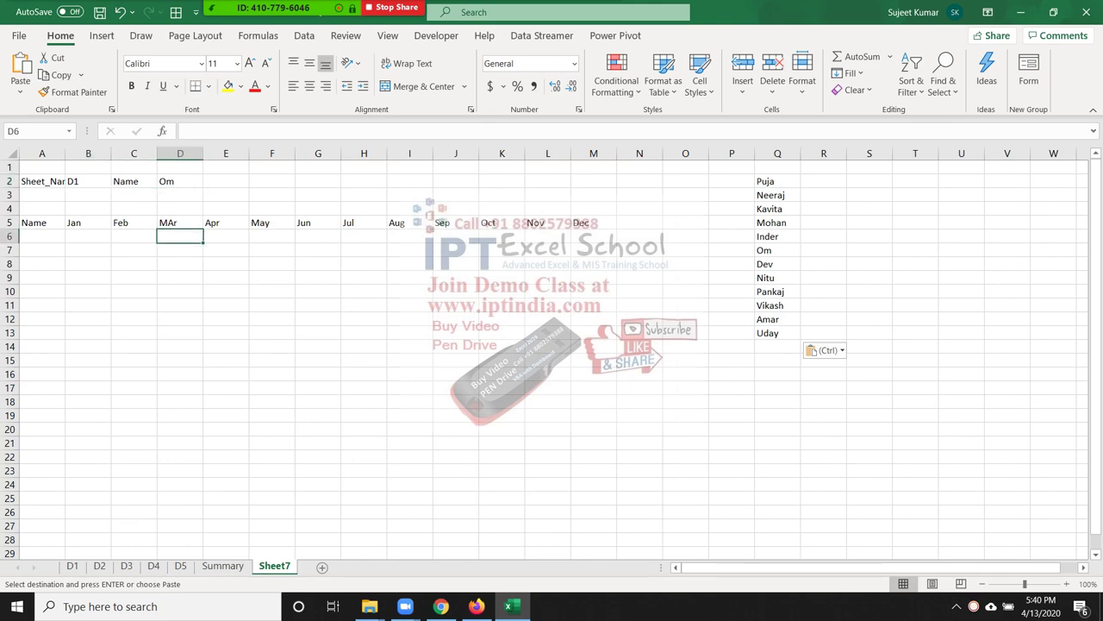
key(ctrl+Page_Up)
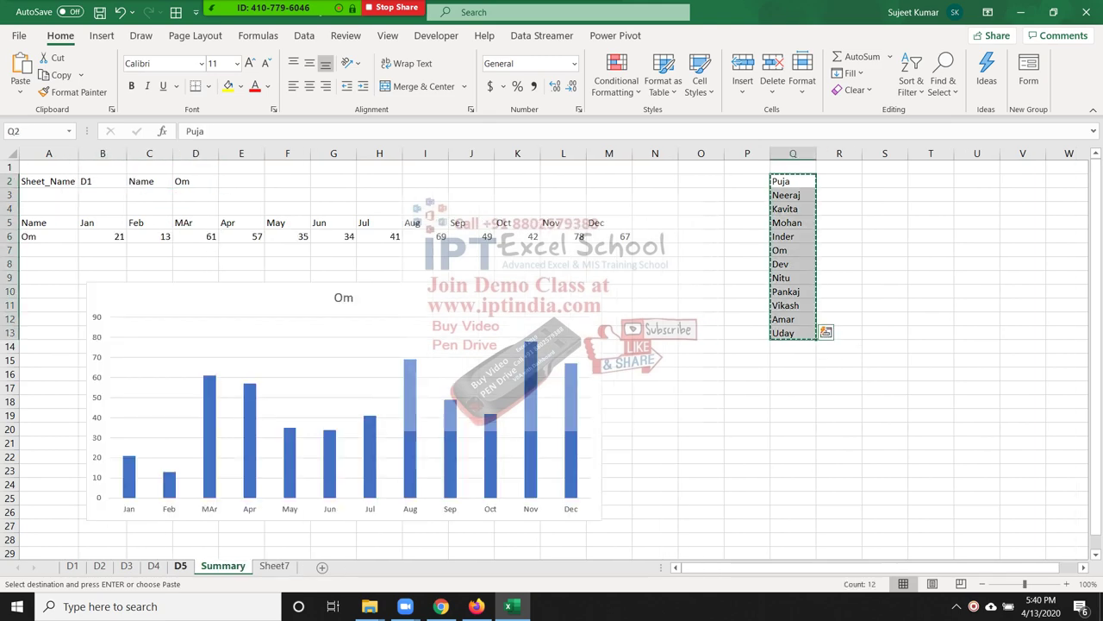
click(72, 565)
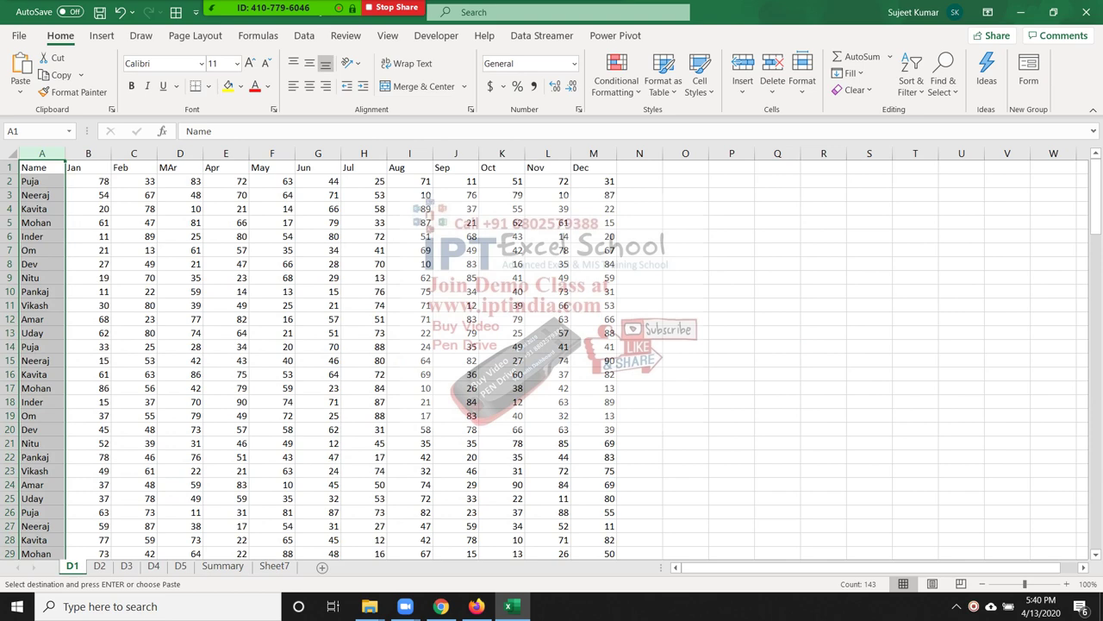
click(274, 565)
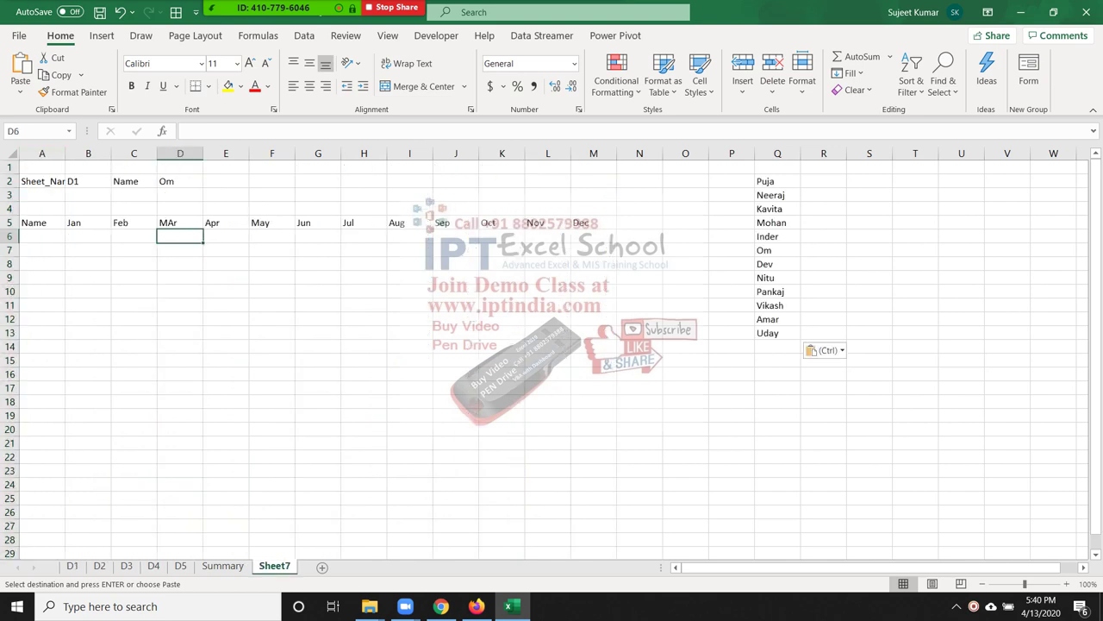
click(42, 235)
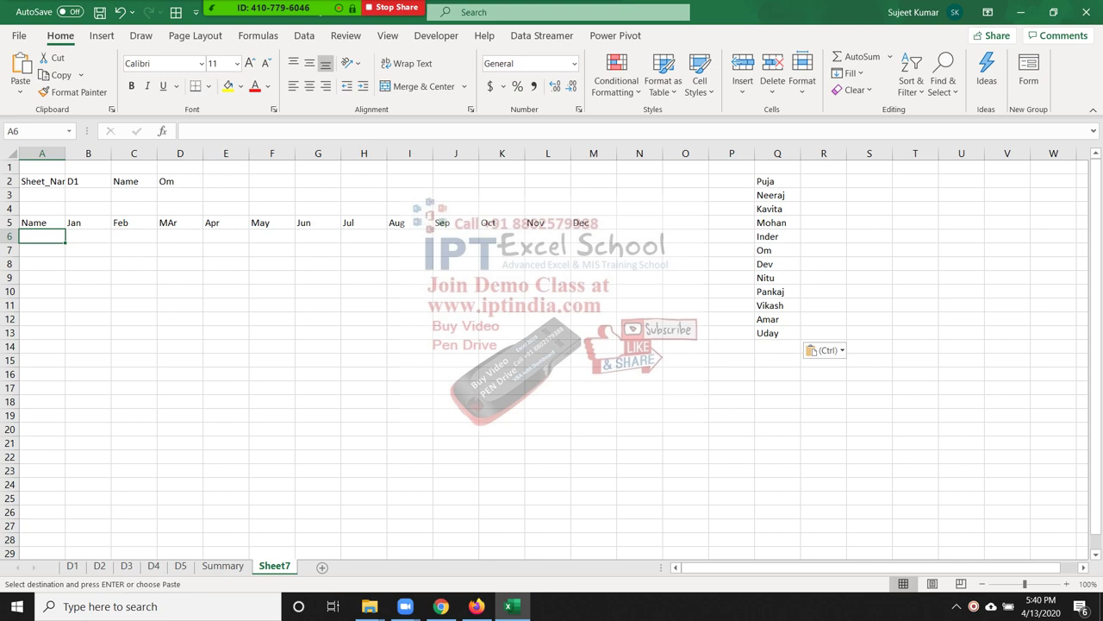
Enter =FILTER('D1'!A1:M143,'D1'!A2:A143=A1) in A6, selecting the D1 ranges with Ctrl+Shift+arrows
text(=)
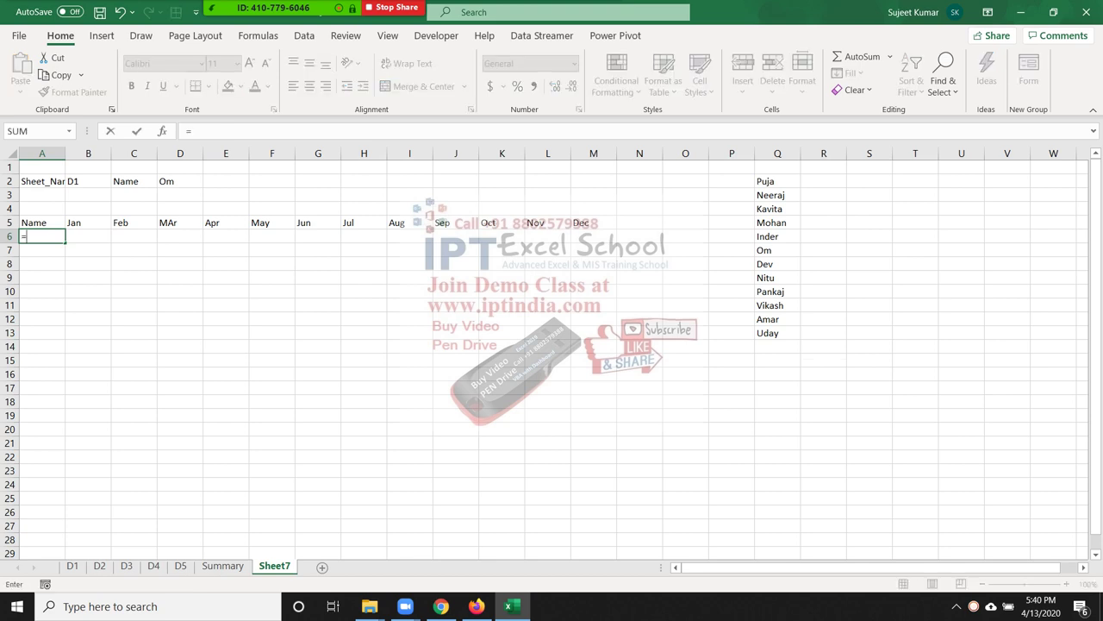
text(fi)
key(Down)
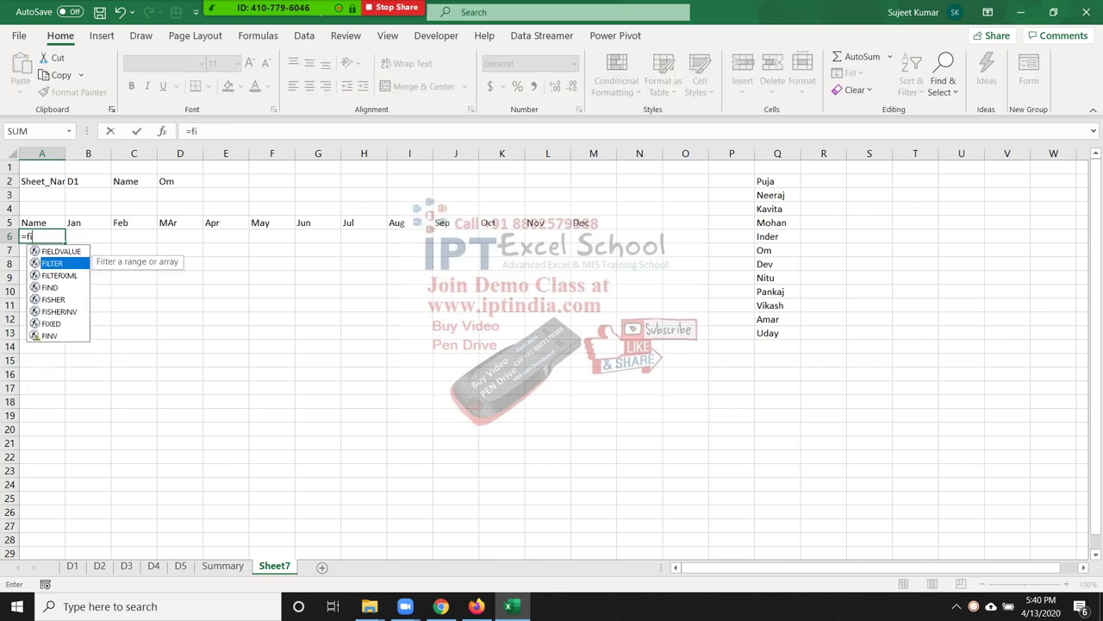
key(Tab)
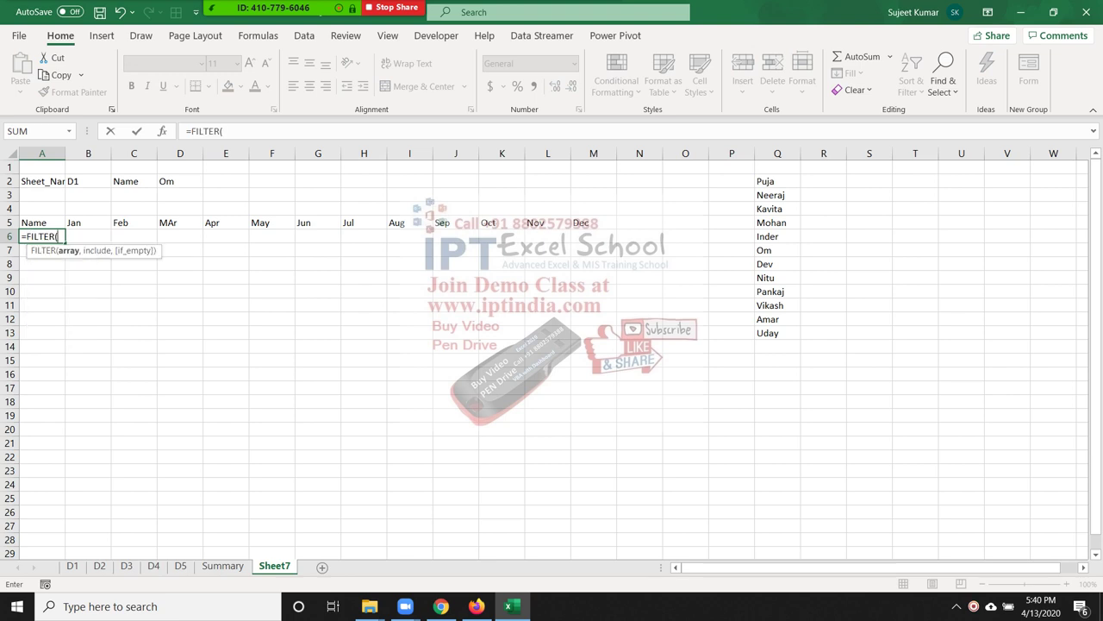
click(72, 565)
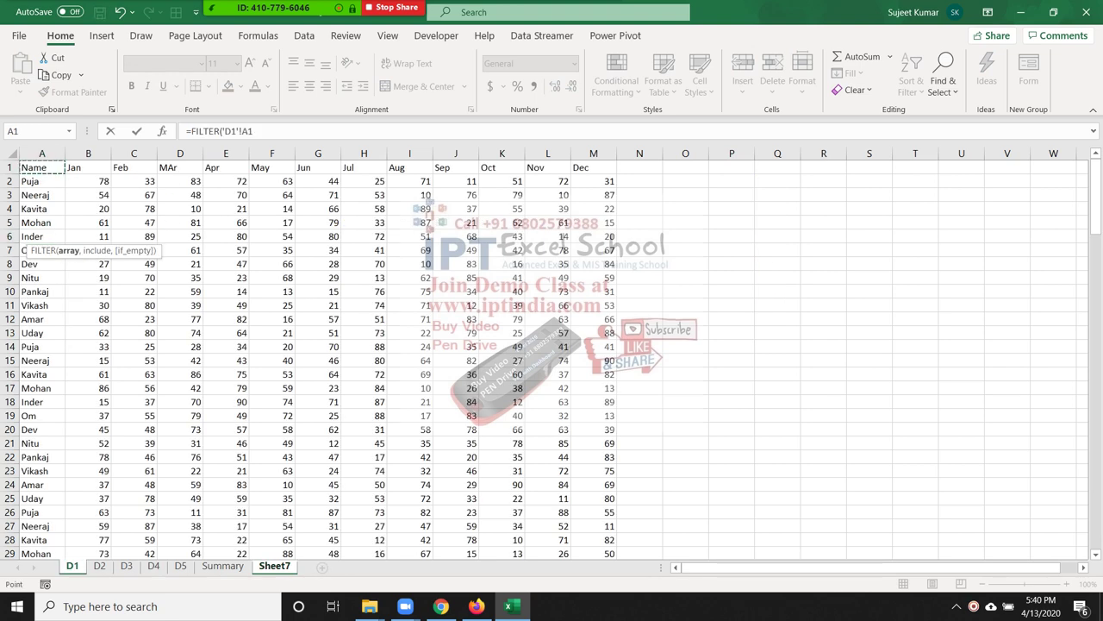
key(ctrl+shift+Right)
key(ctrl+shift+Down)
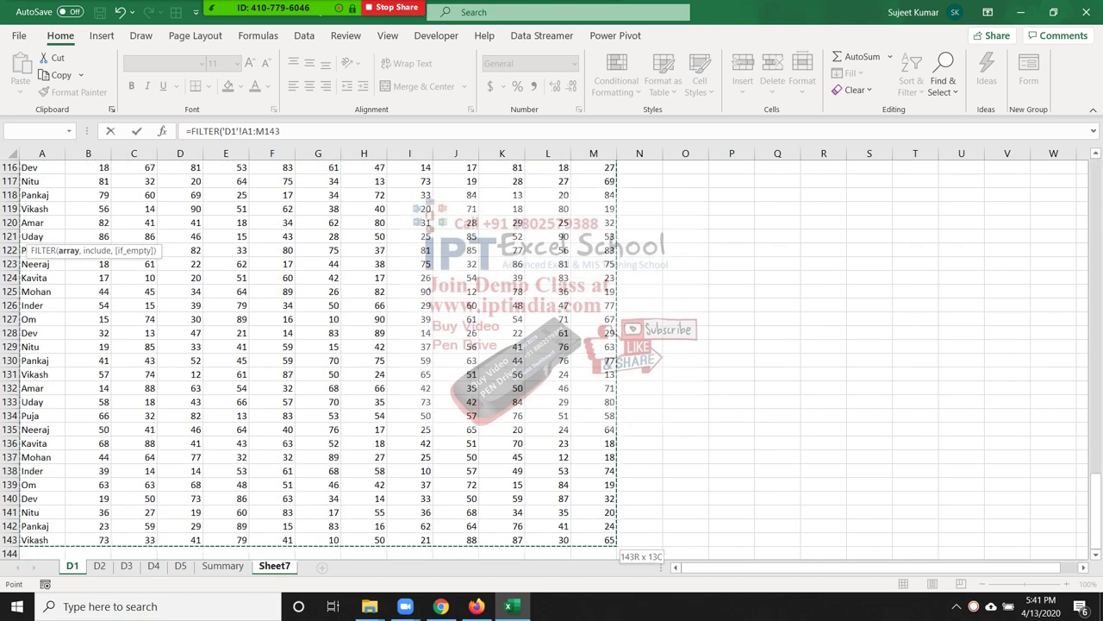
text(,)
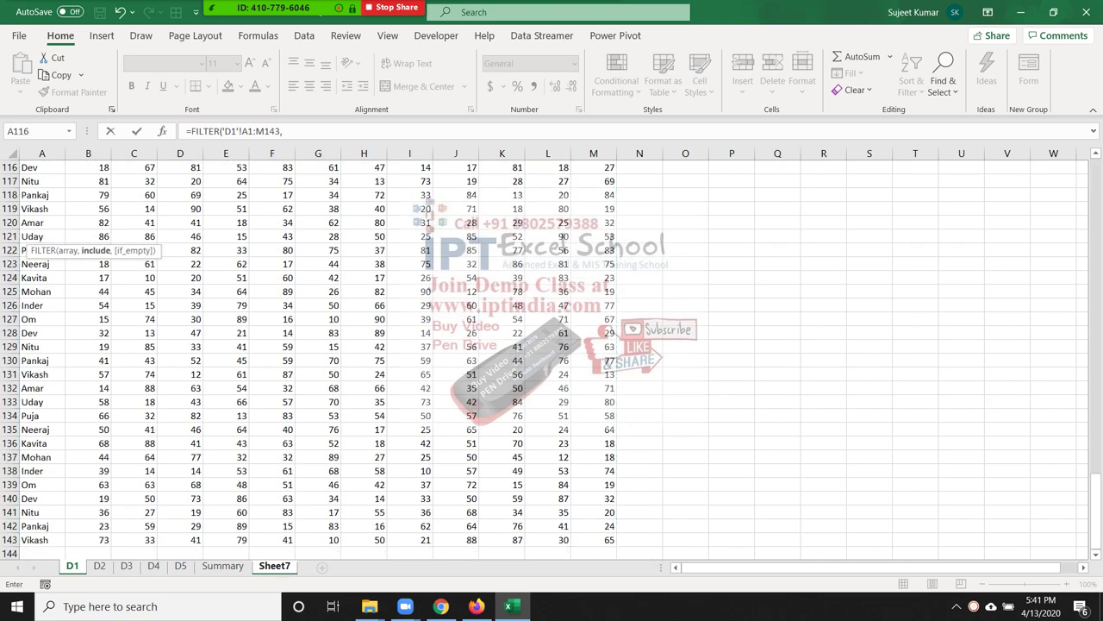
key(Up)
key(Up)
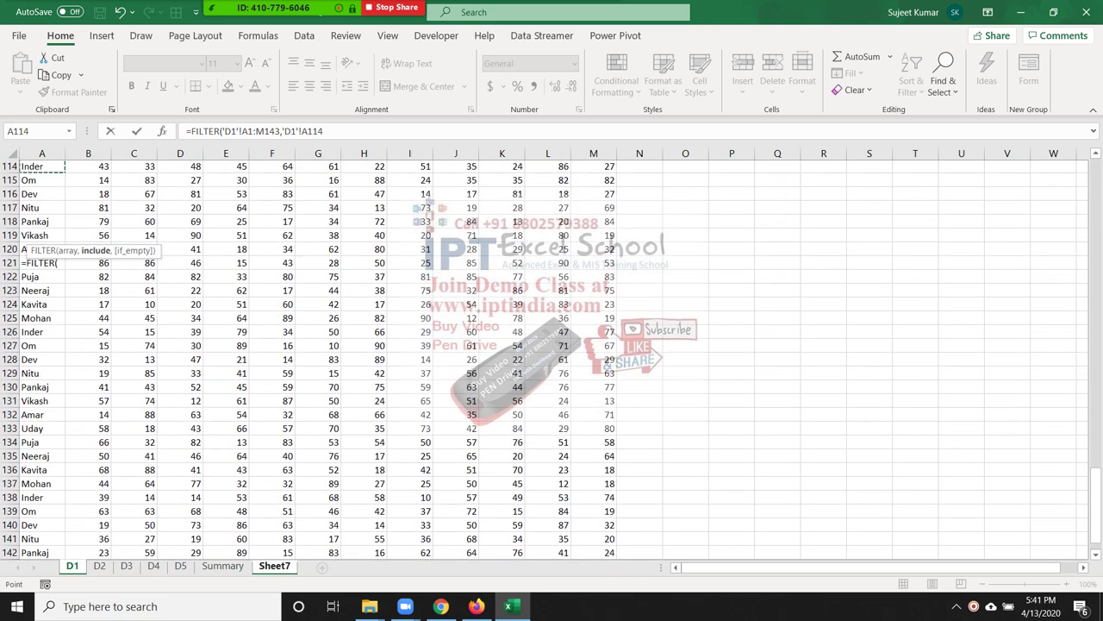
key(ctrl+Up)
key(Down)
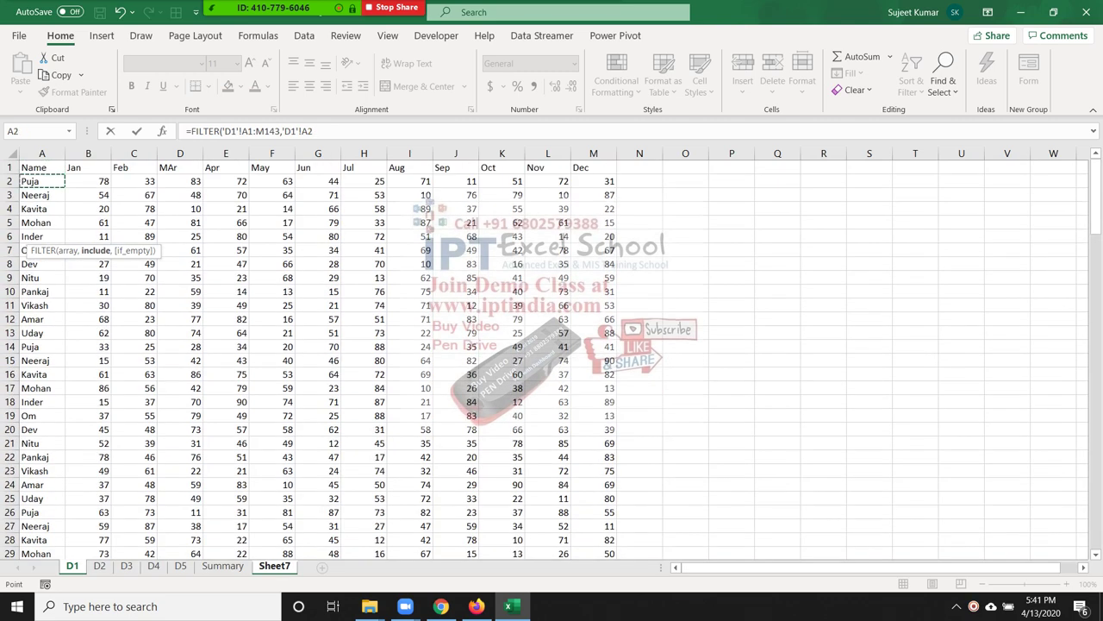
key(ctrl+shift+Down)
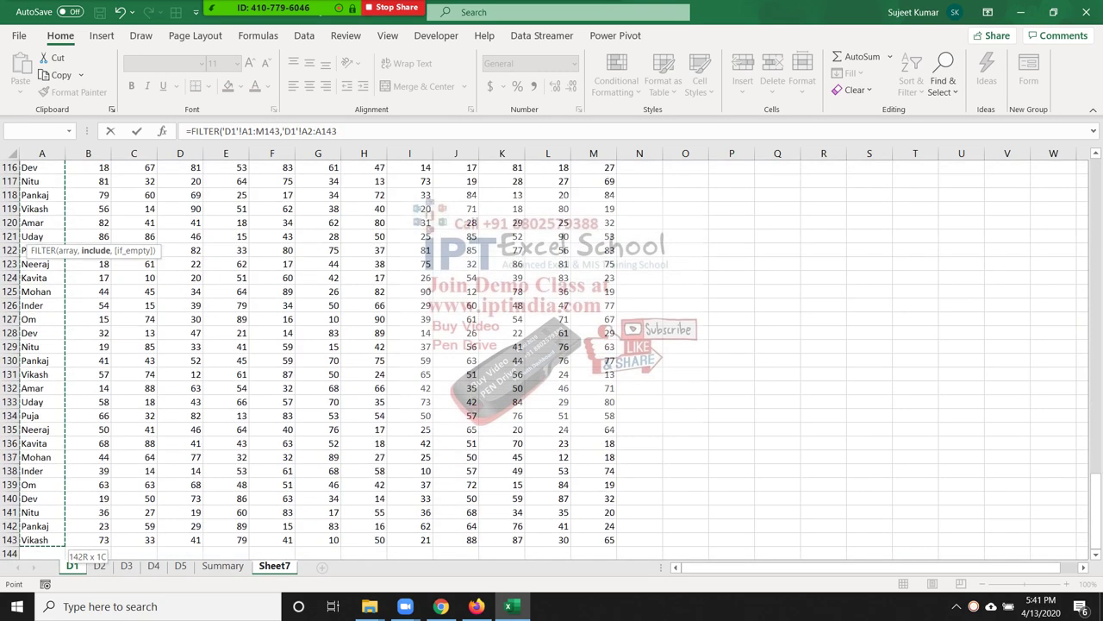
text(=)
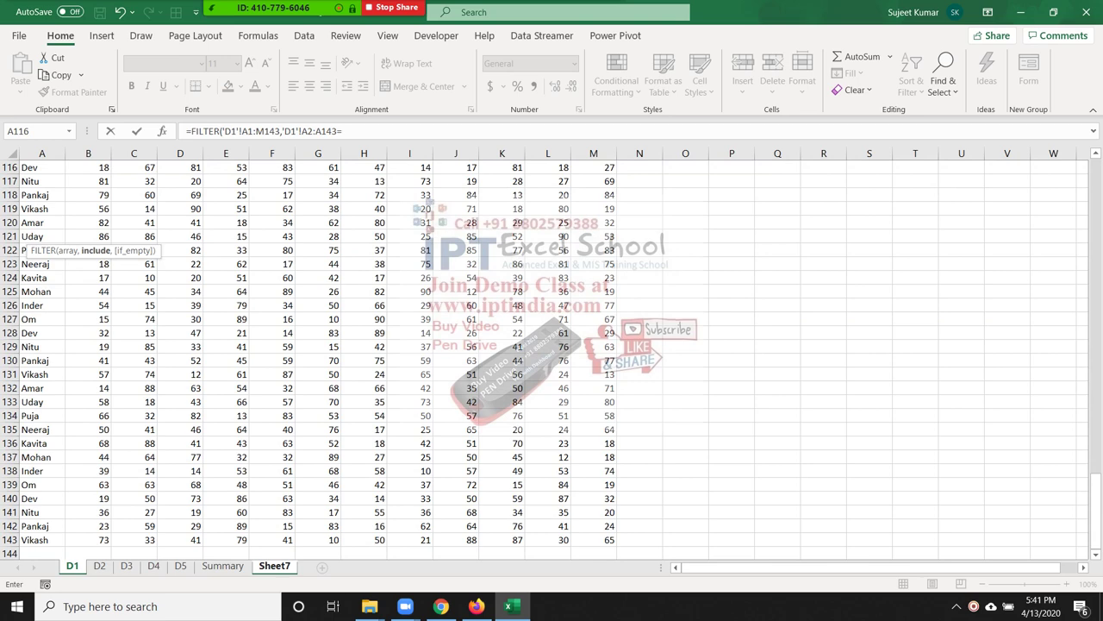
text(A1)
key(Return)
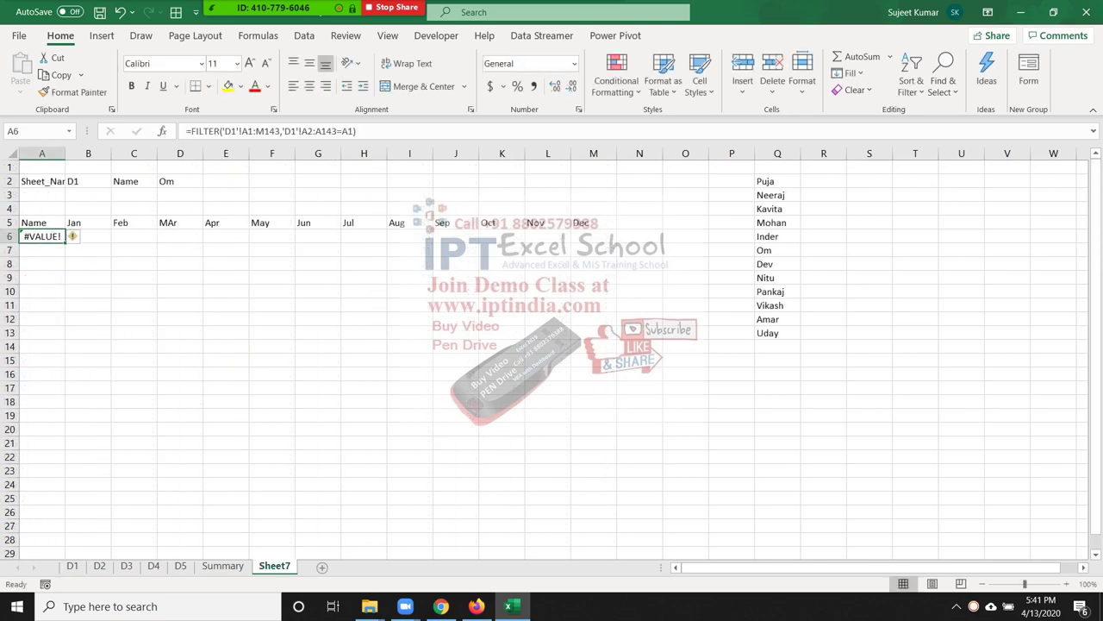
Change A6's FILTER criterion from A1 to D2
key(F2)
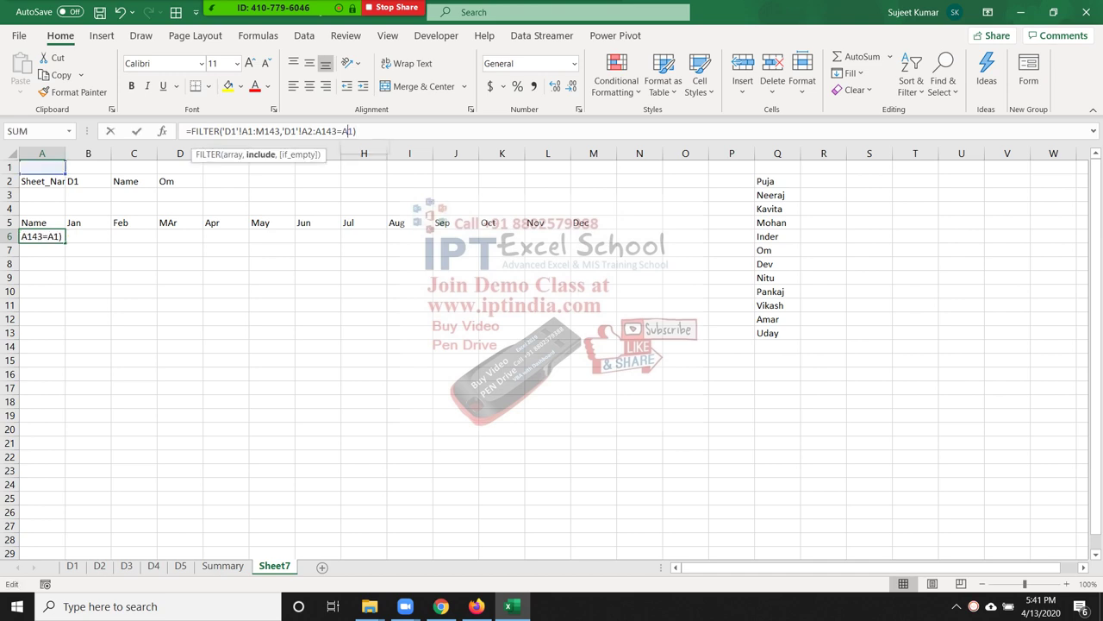
key(Left)
key(BackSpace)
key(BackSpace)
text(d1)
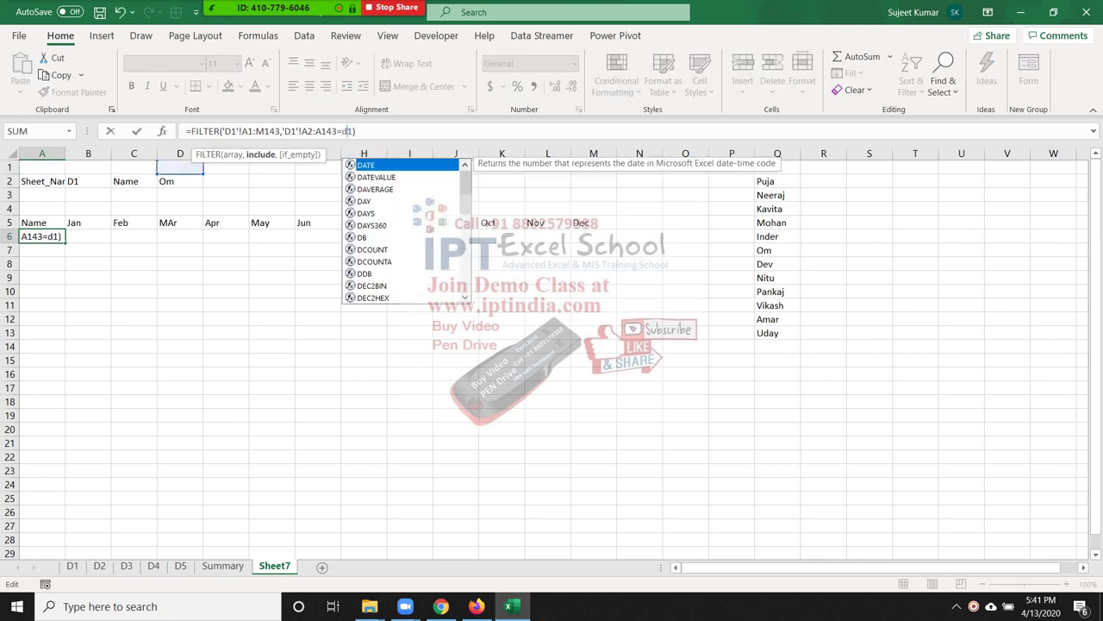
key(Delete)
text(2)
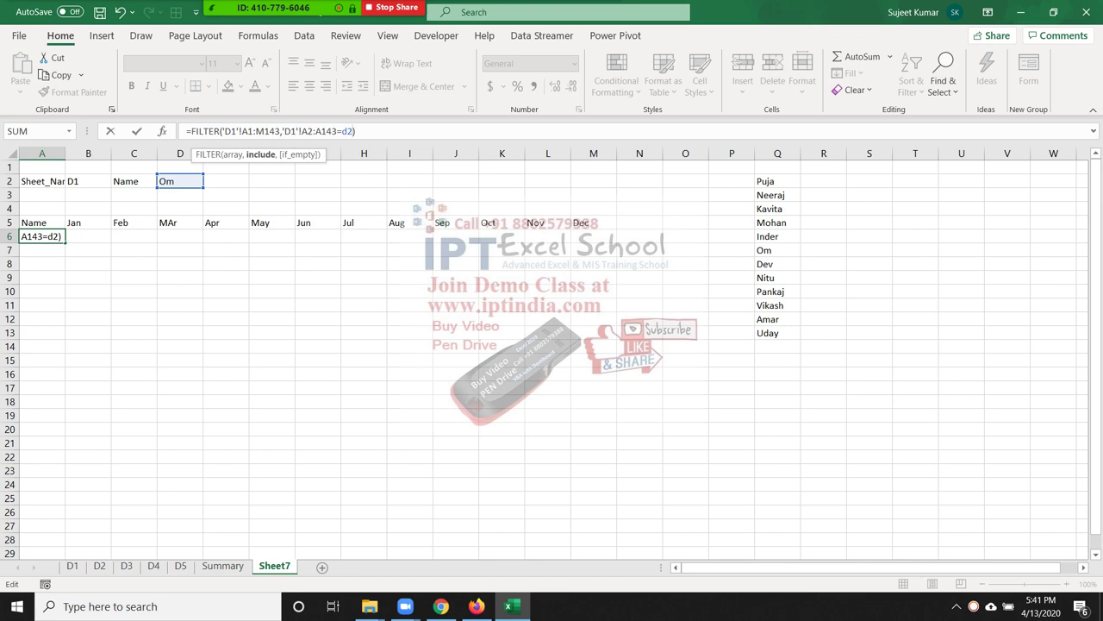
key(Return)
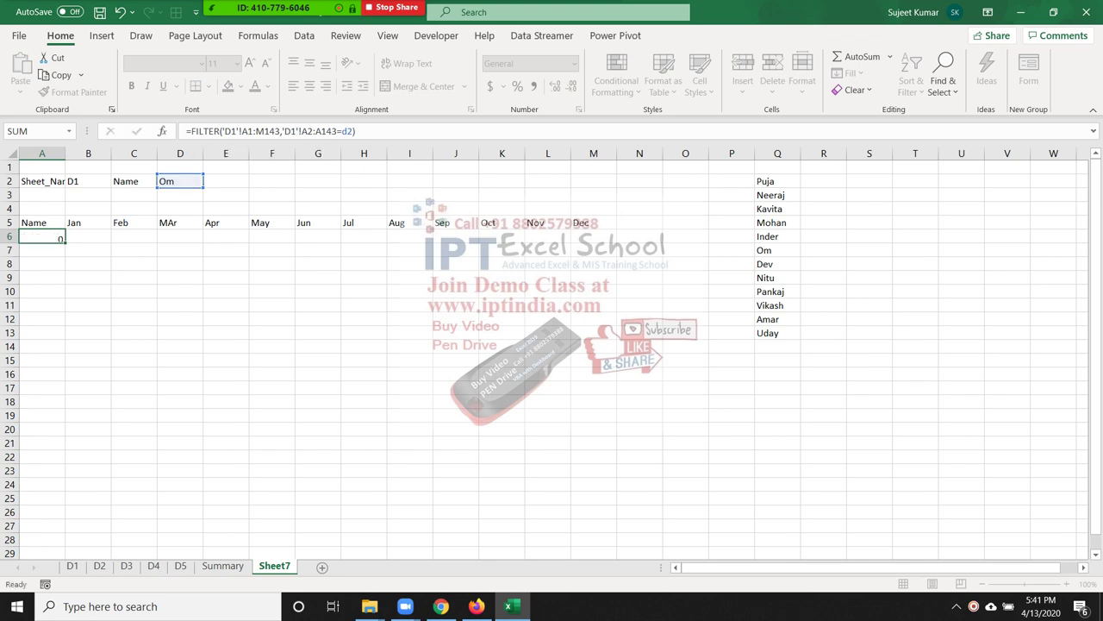
click(41, 236)
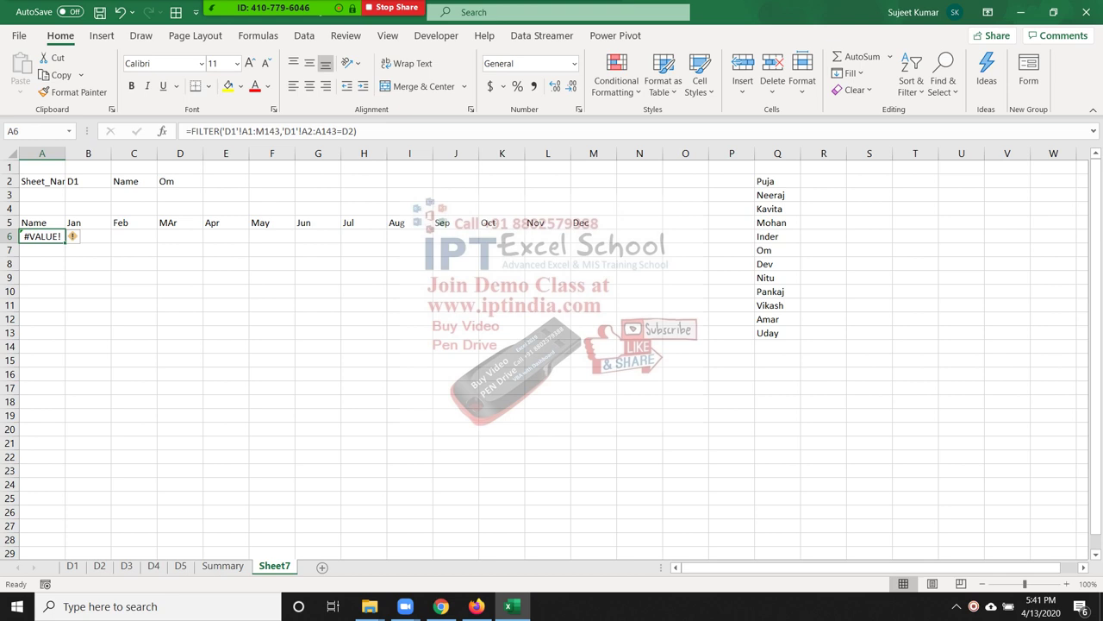
Pick Inder from D2's name dropdown and review A6's formula
click(180, 181)
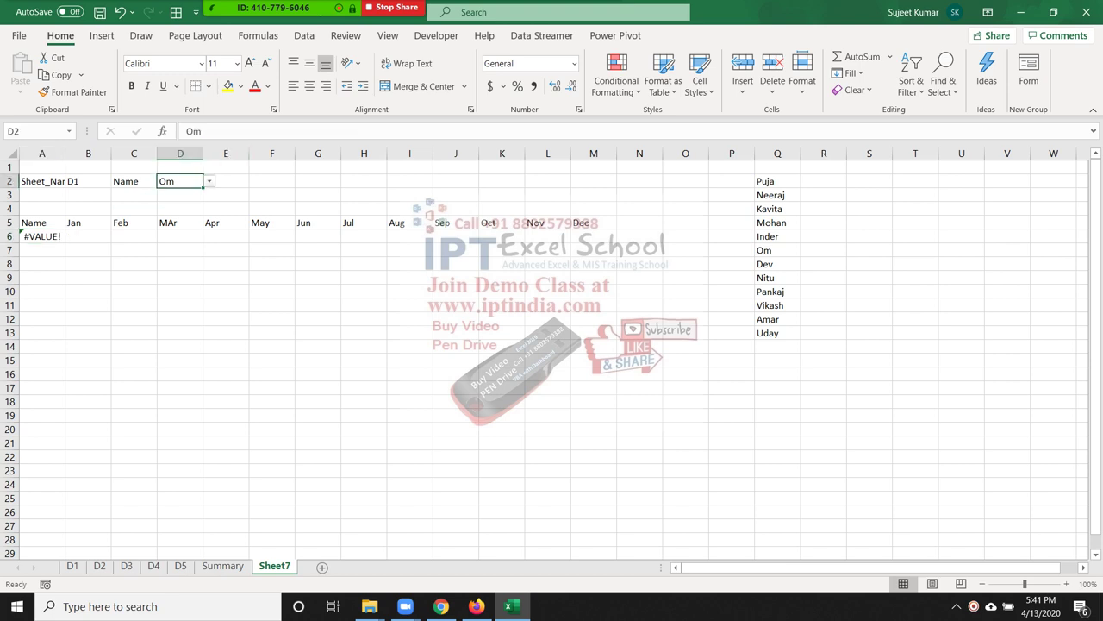
click(209, 181)
click(173, 232)
click(41, 236)
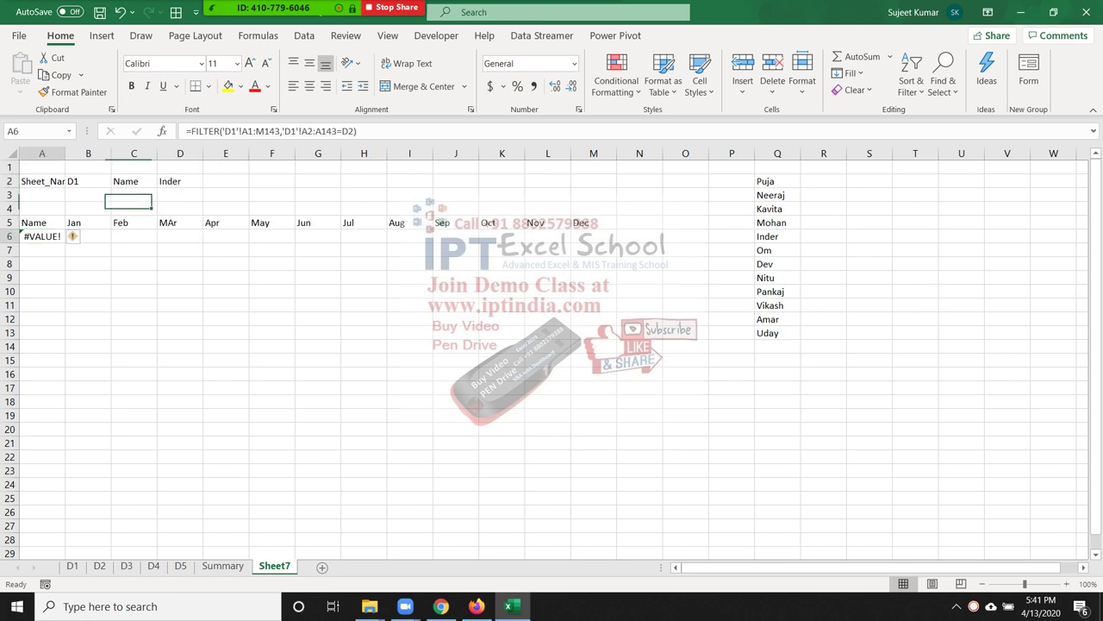
click(256, 131)
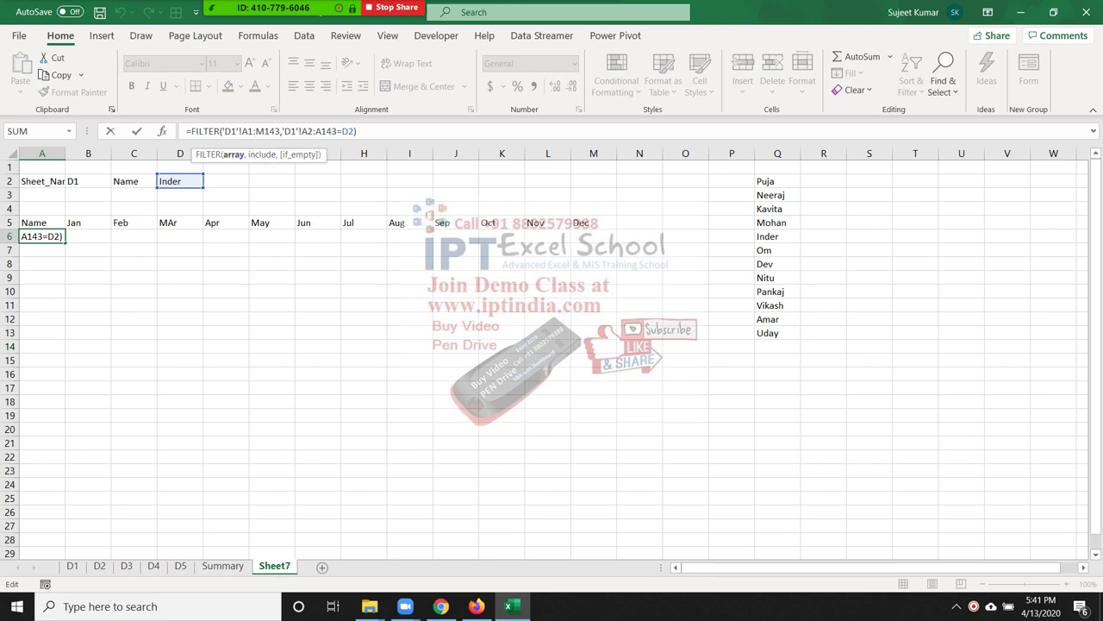
click(283, 131)
key(Return)
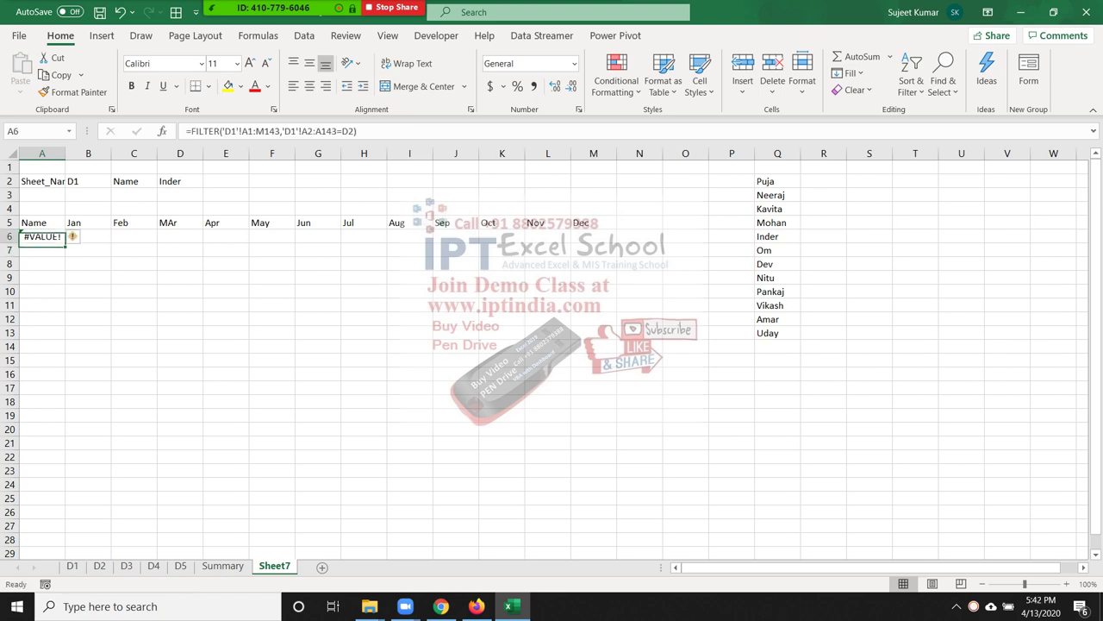
Replace the D2 reference in A6's criterion with the text "Puja"
double_click(57, 237)
drag(177, 237, 191, 236)
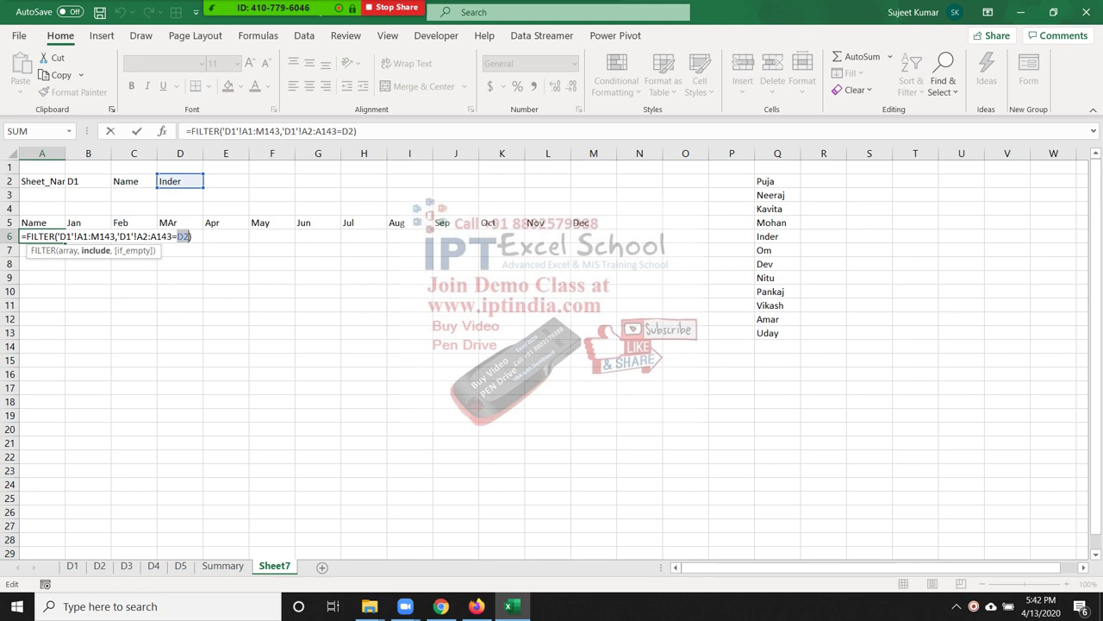
key(BackSpace)
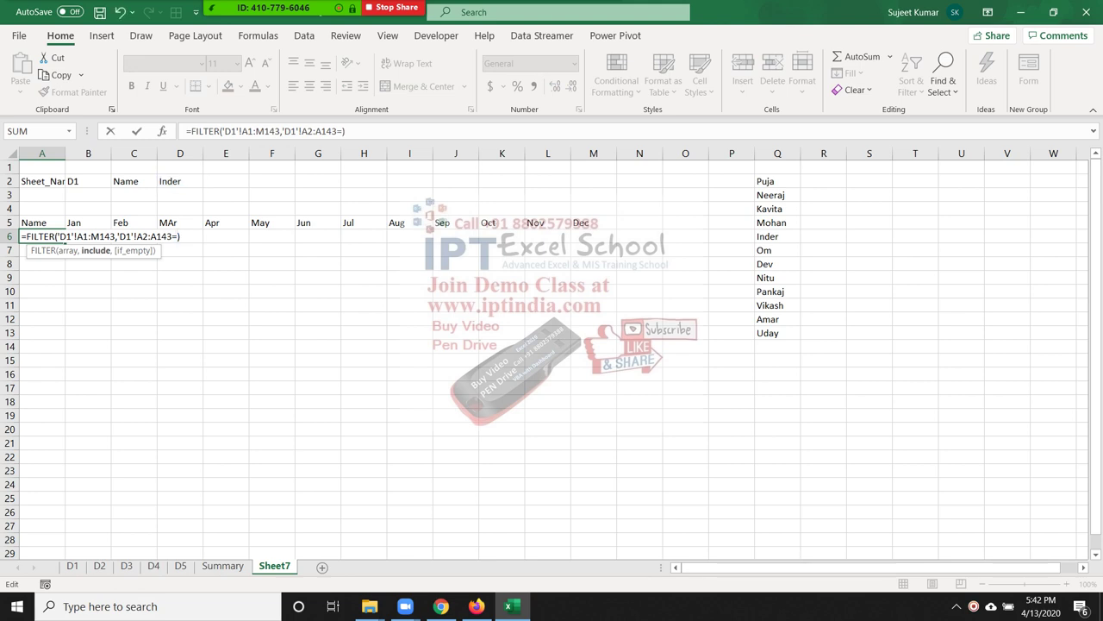
text("Puja)
text(")
key(Return)
click(41, 236)
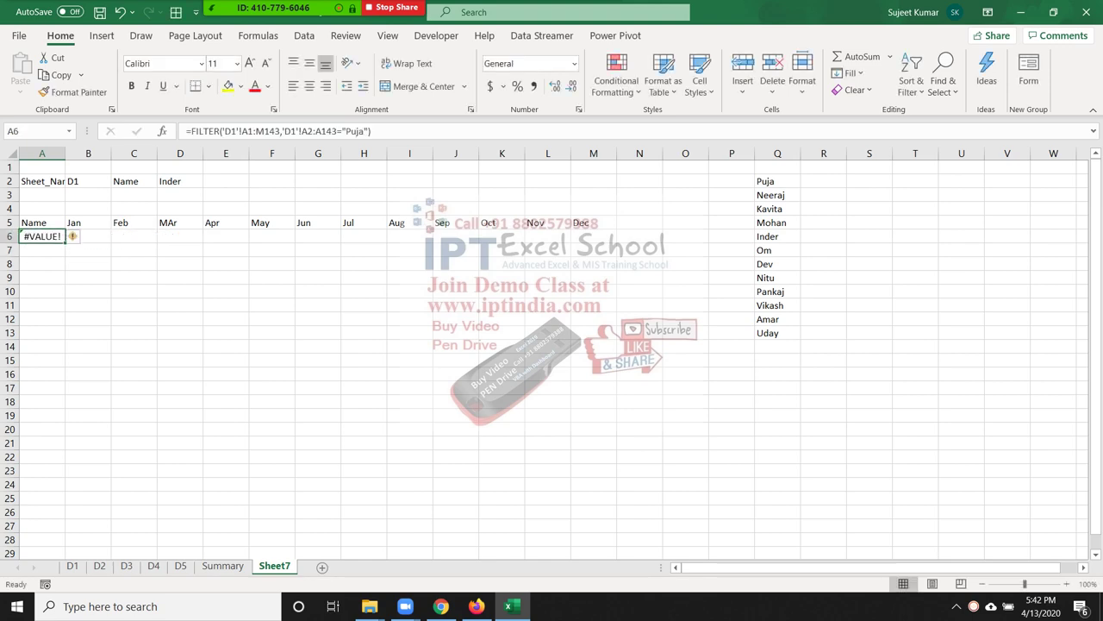
click(72, 565)
click(685, 291)
key(ctrl+Down)
key(ctrl+Up)
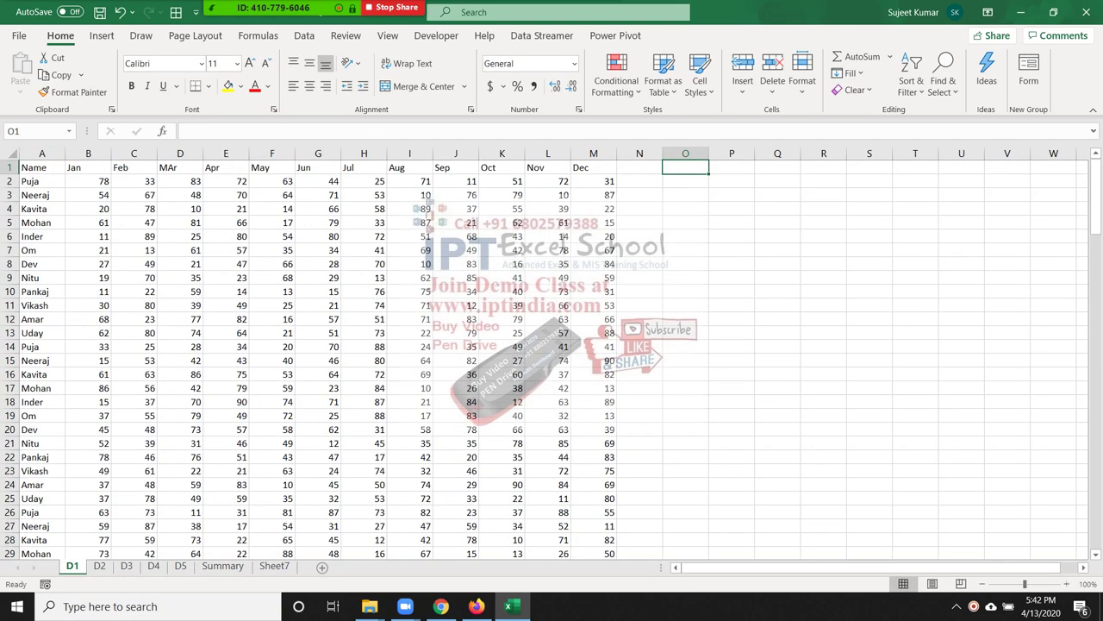
key(Right)
key(Down)
key(Down)
text(=f)
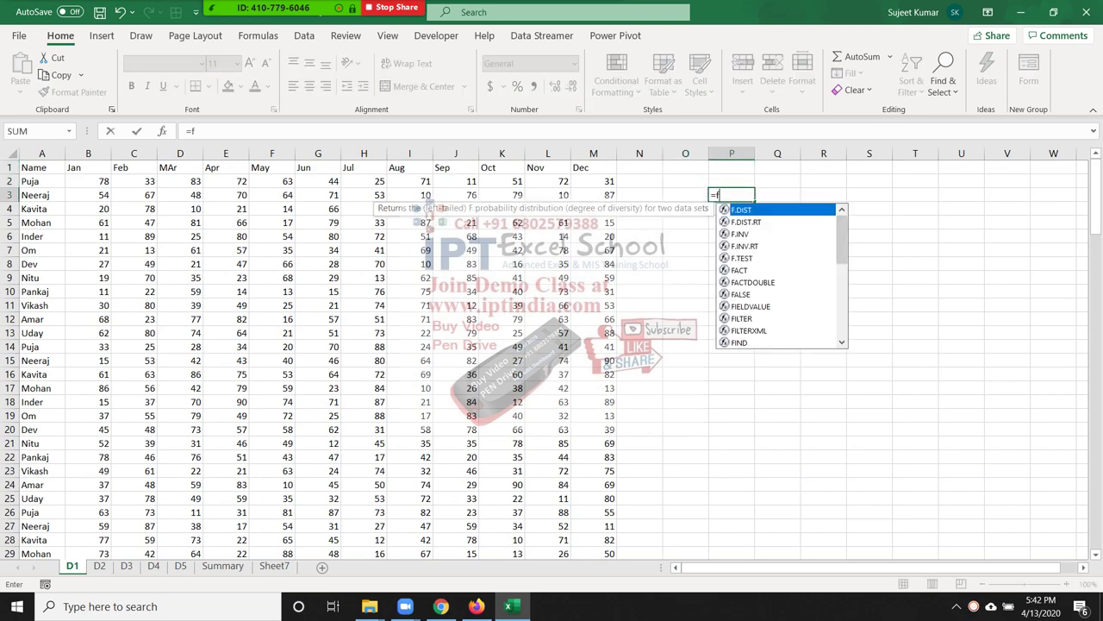
text(iu)
key(BackSpace)
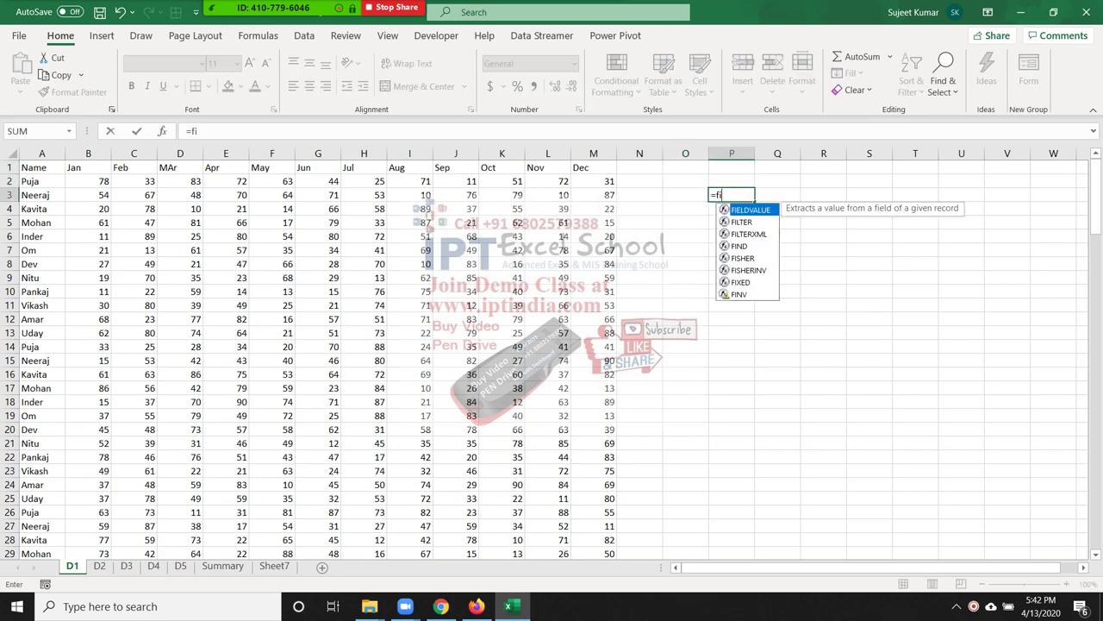
text(l)
key(Tab)
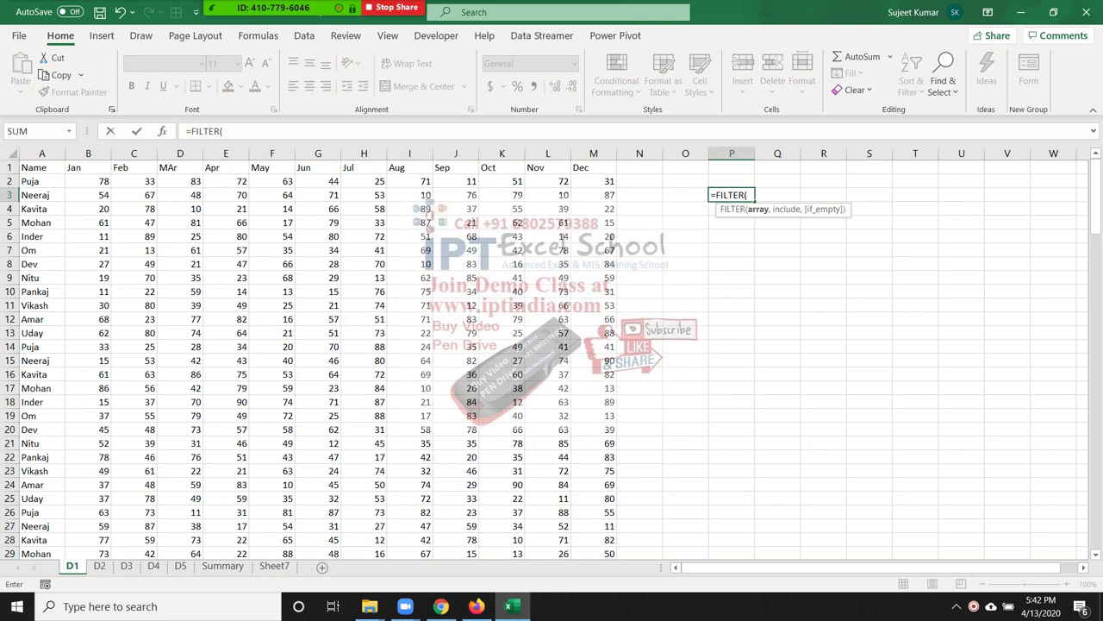
key(ctrl+Home)
key(ctrl+shift+Right)
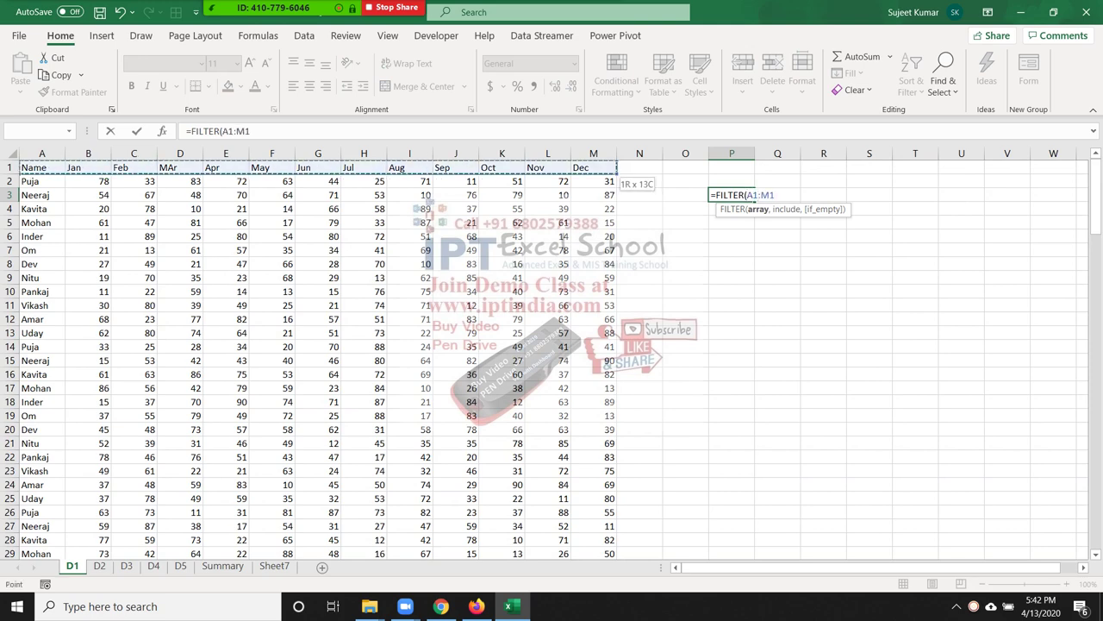
key(ctrl+shift+Down)
text(43,)
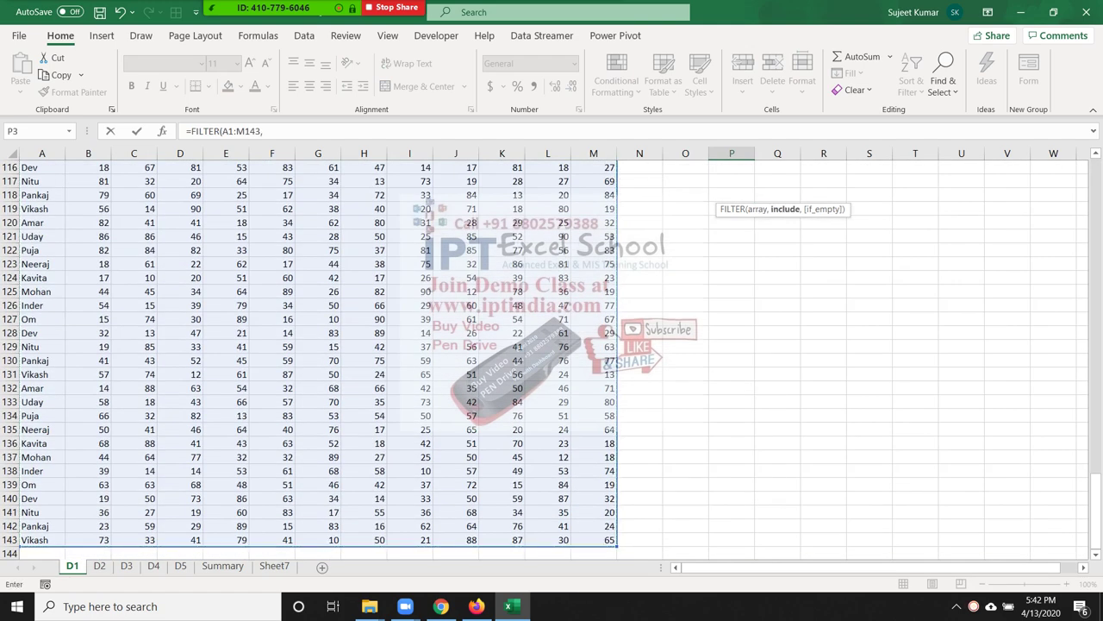
key(ctrl+BackSpace)
key(Escape)
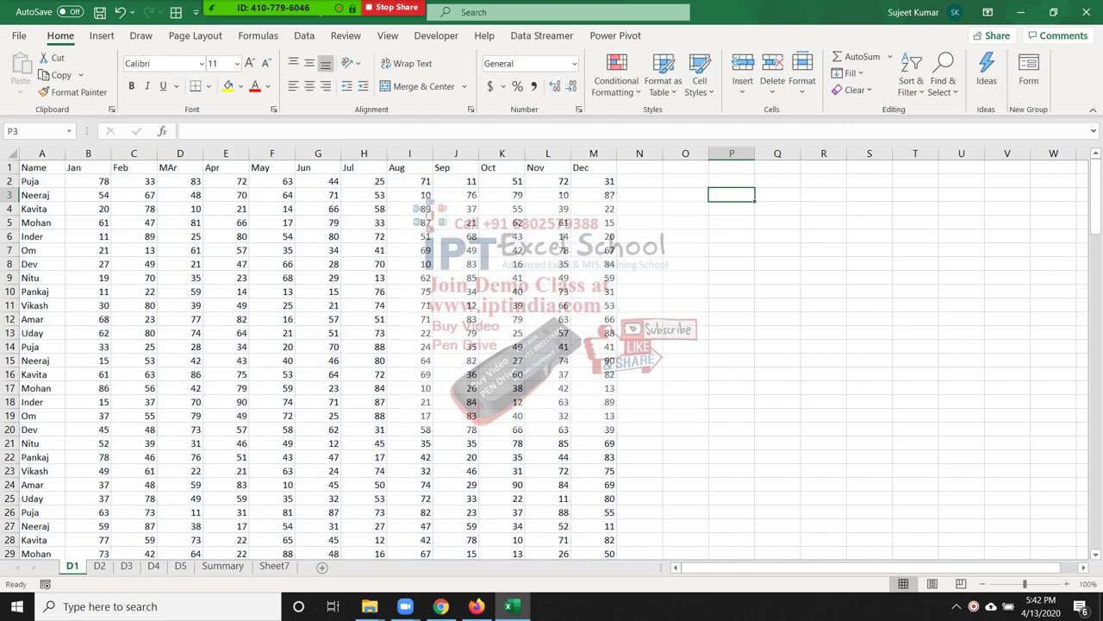
click(274, 566)
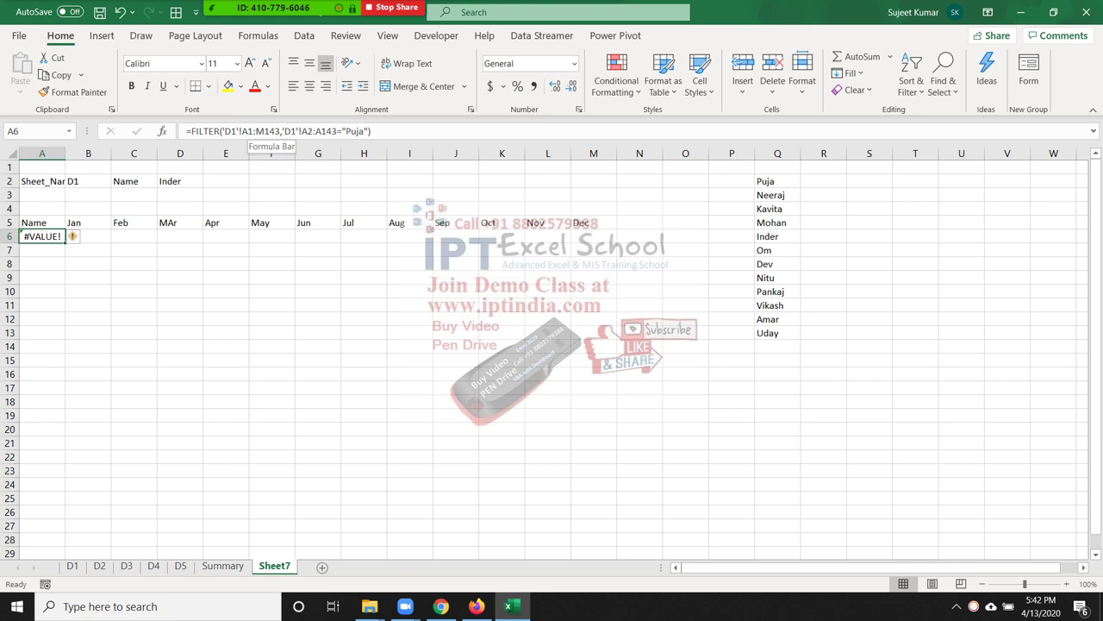
Undo the Puja criterion and start the criteria range at 'D1'!A1 so Inder's rows spill
key(ctrl+z)
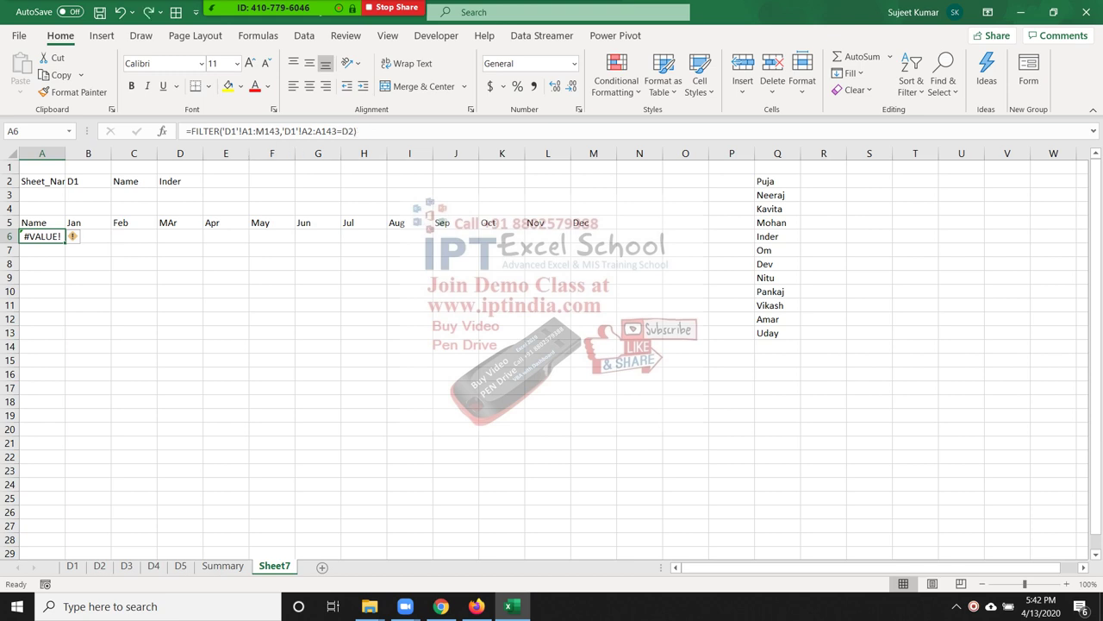
click(305, 130)
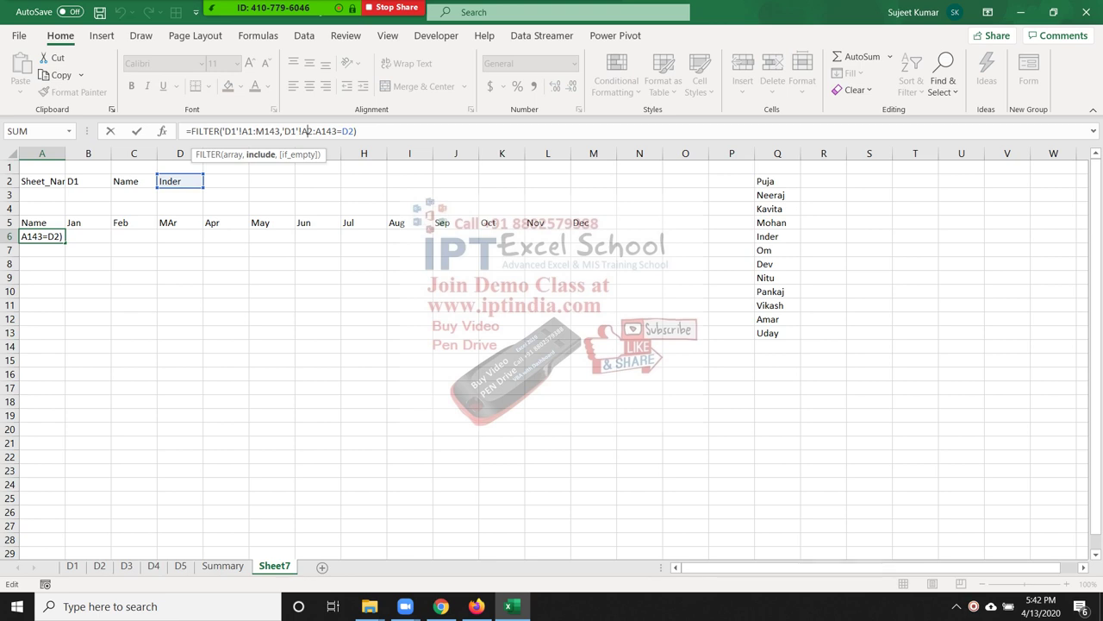
key(Delete)
text(1)
key(Return)
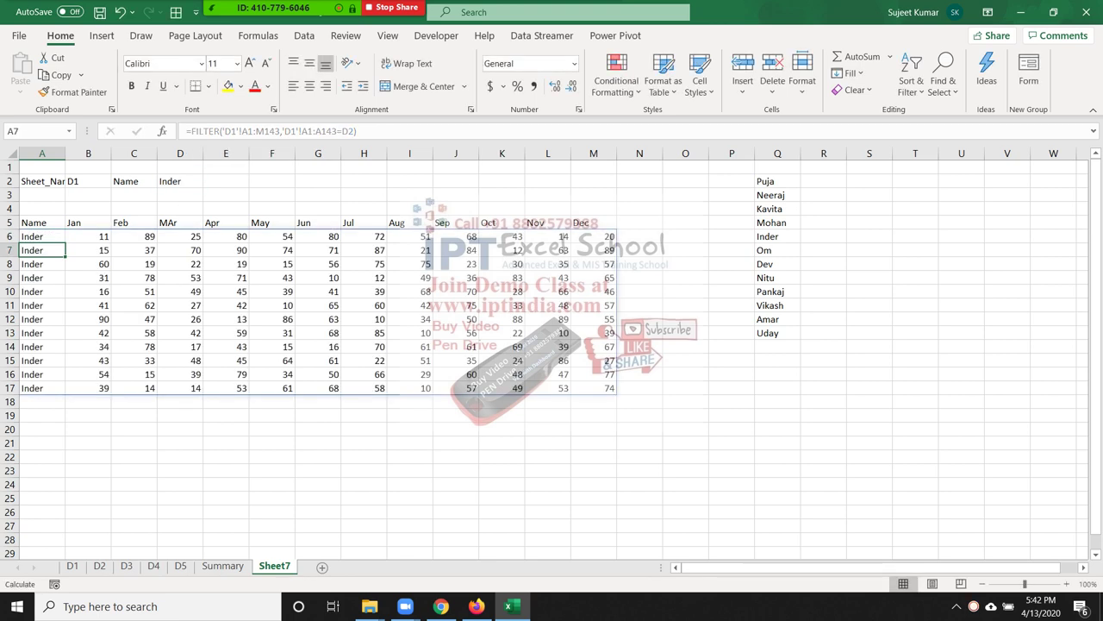
click(272, 428)
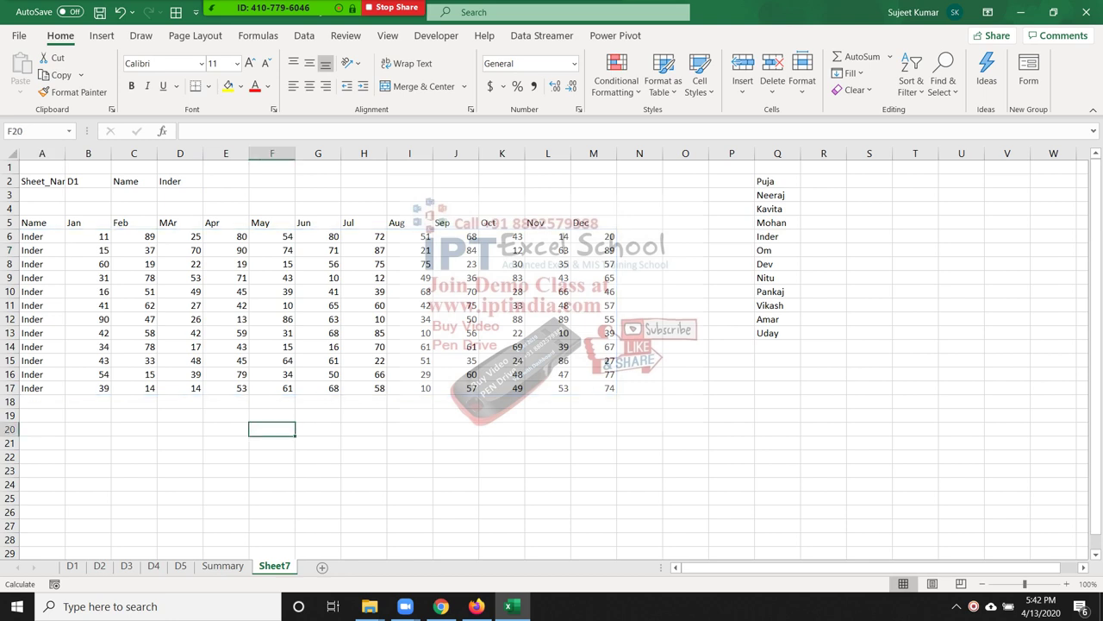
Switch D2's name to Om and then Dev to check the filtered rows
click(180, 181)
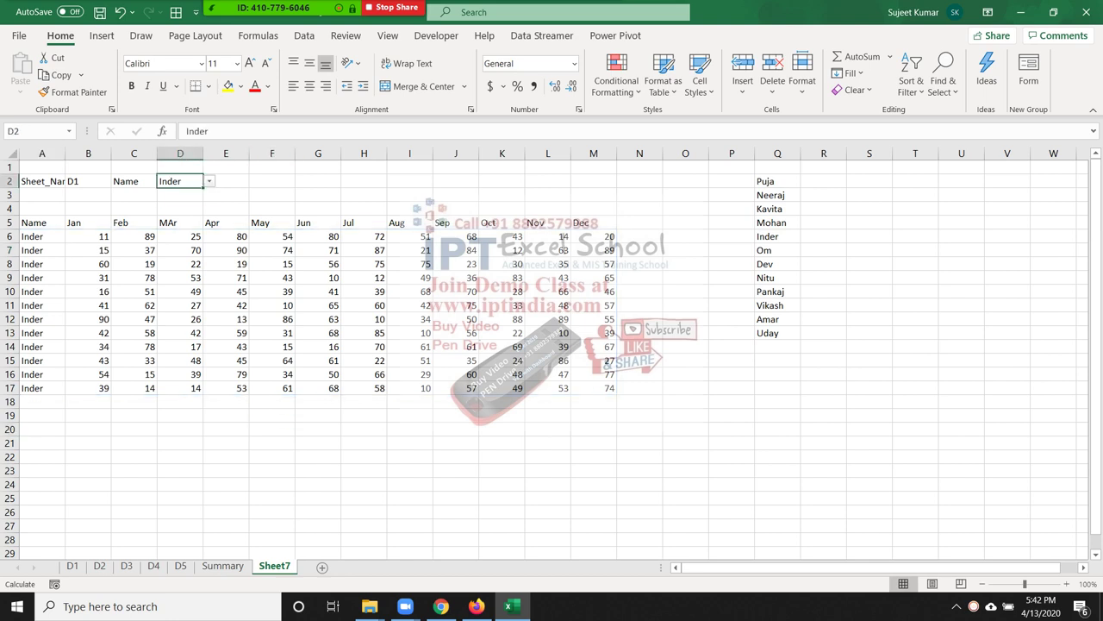
key(alt+Down)
key(Down)
key(Return)
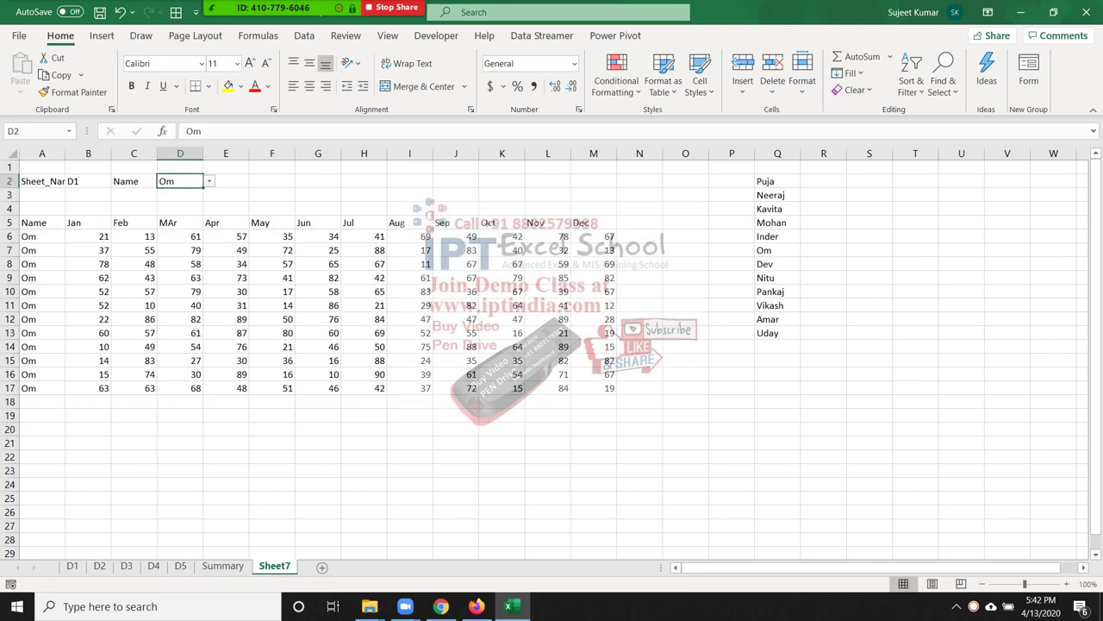
key(alt+Down)
key(Escape)
key(alt+Down)
key(Down)
key(Return)
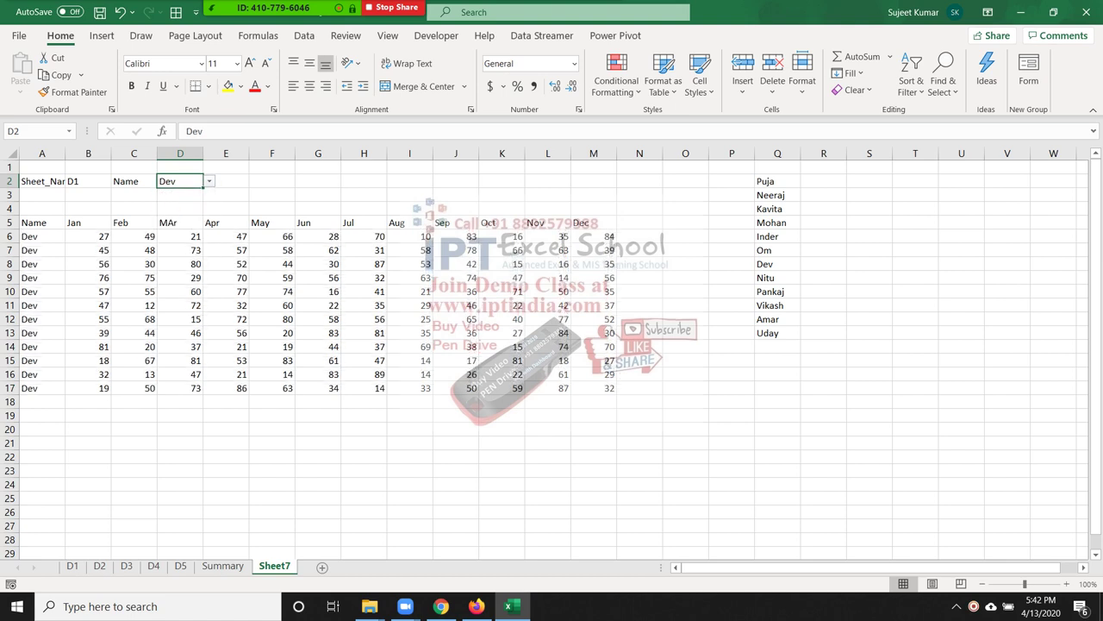
Choose Nitu, then Pankaj in D2, and inspect A6's FILTER formula
key(alt+Down)
key(Down)
key(Return)
key(alt+Down)
key(Down)
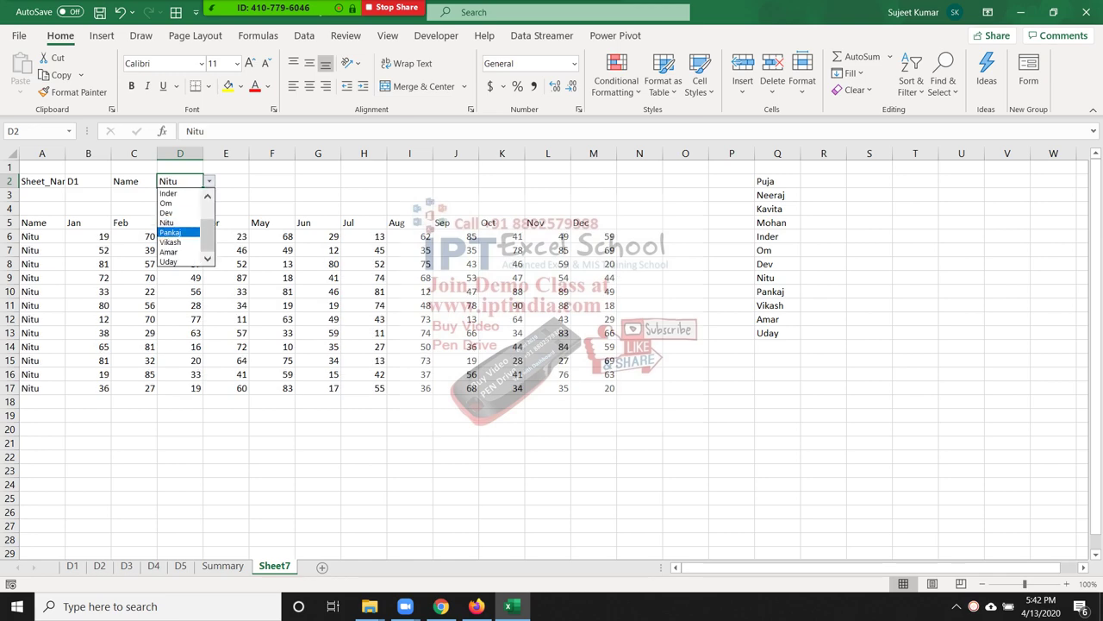
key(Return)
key(alt+Down)
key(Down)
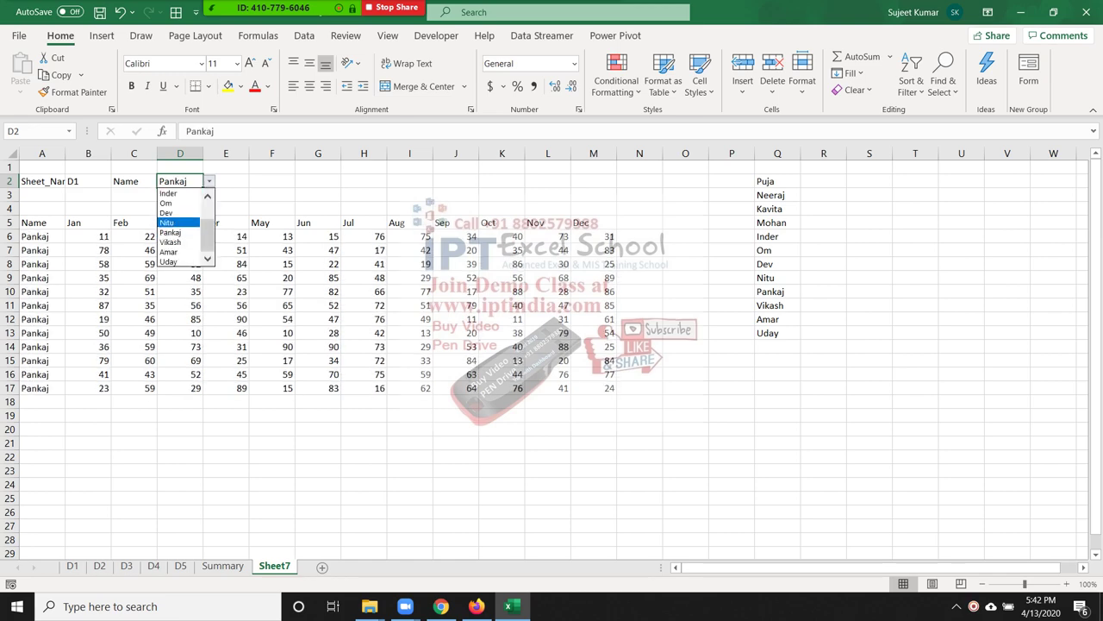
key(Up)
key(Escape)
click(41, 236)
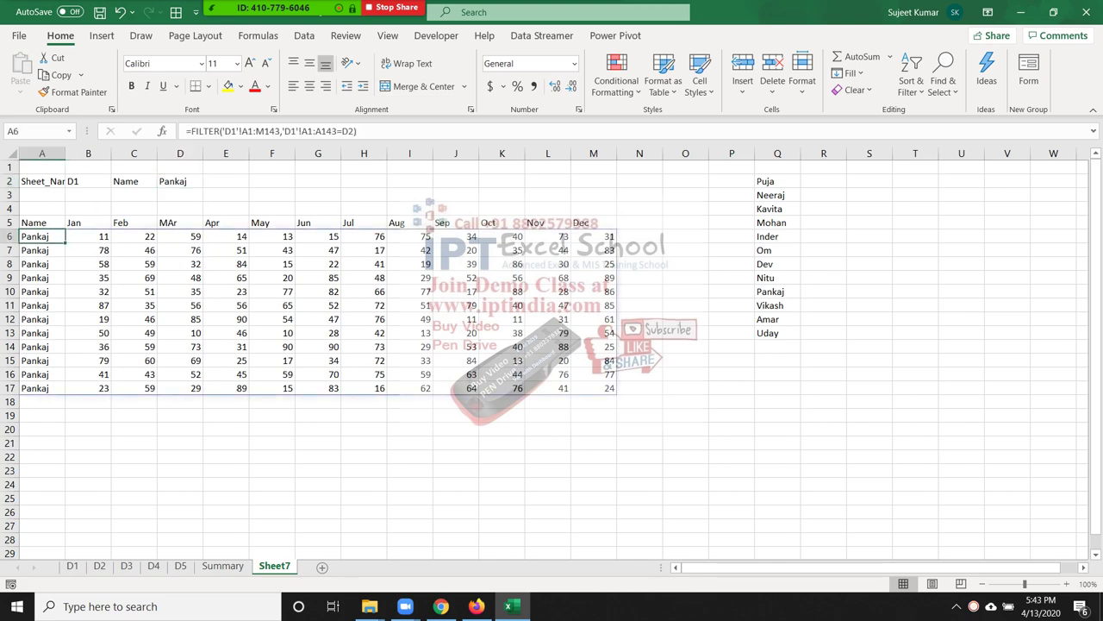
key(ctrl+Page_Up)
key(ctrl+Page_Up)
key(ctrl+Page_Up)
key(ctrl+Page_Up)
key(ctrl+Page_Up)
key(ctrl+Page_Up)
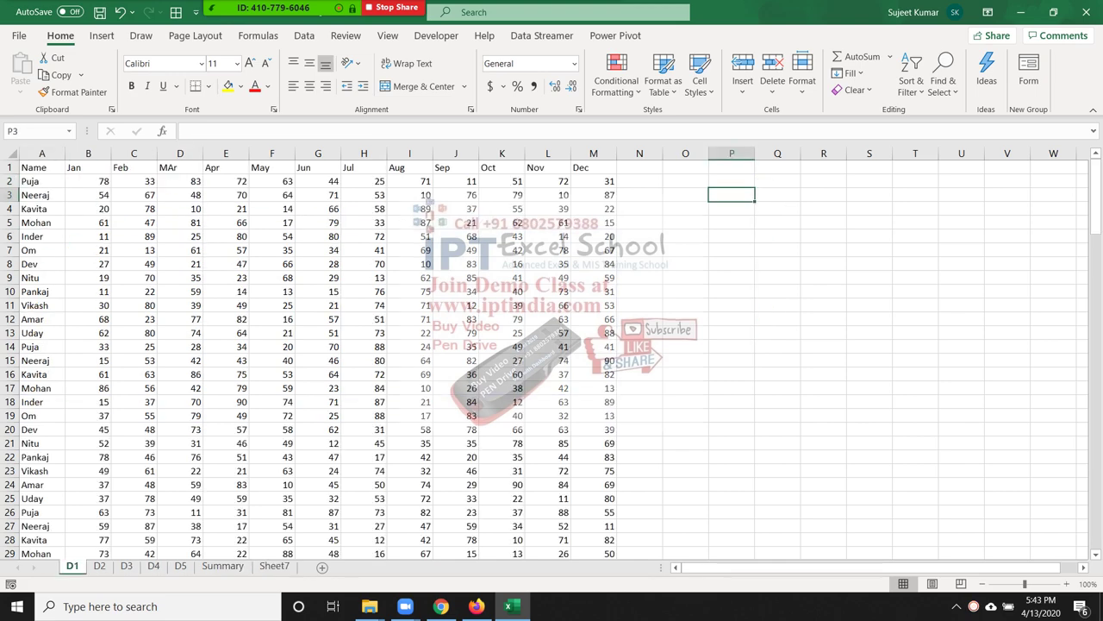
On D1, enter =FILTER(A1:M143,A1:A143="Puja") in P3 so Puja's rows spill
text(=fi)
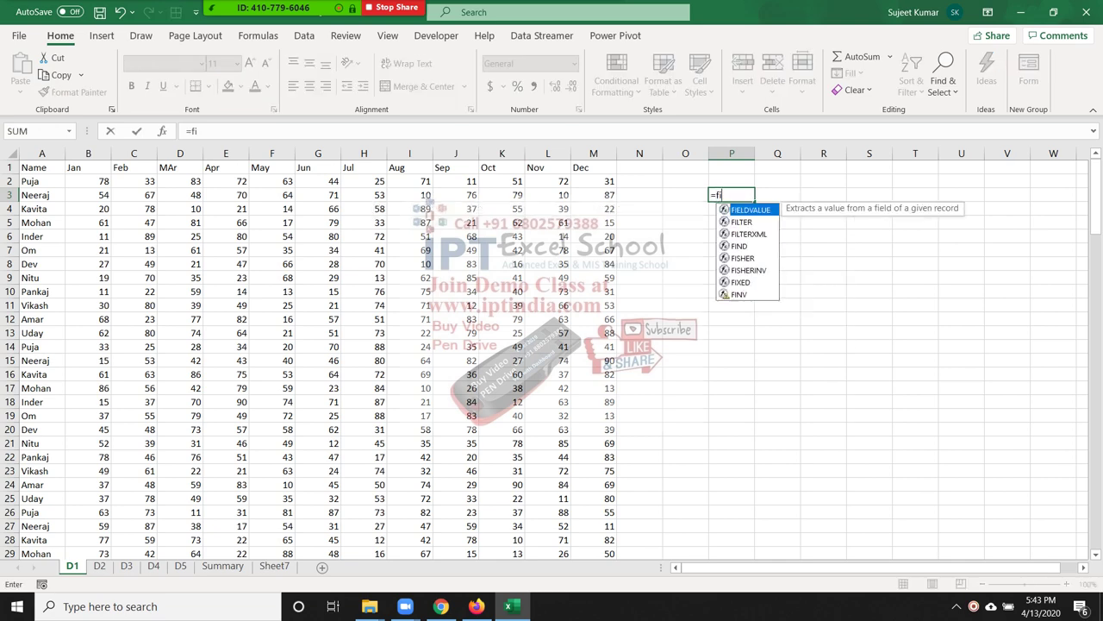
text(l)
key(Tab)
key(Left)
key(Left)
key(Left)
key(ctrl+Left)
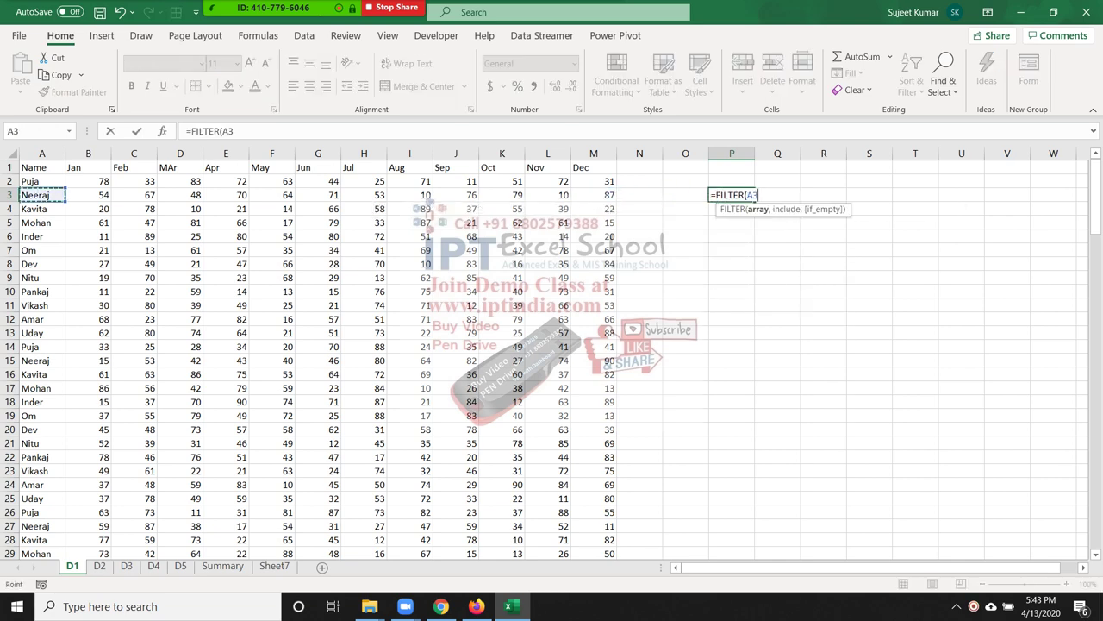
key(ctrl+Up)
key(ctrl+shift+Right)
key(ctrl+shift+Down)
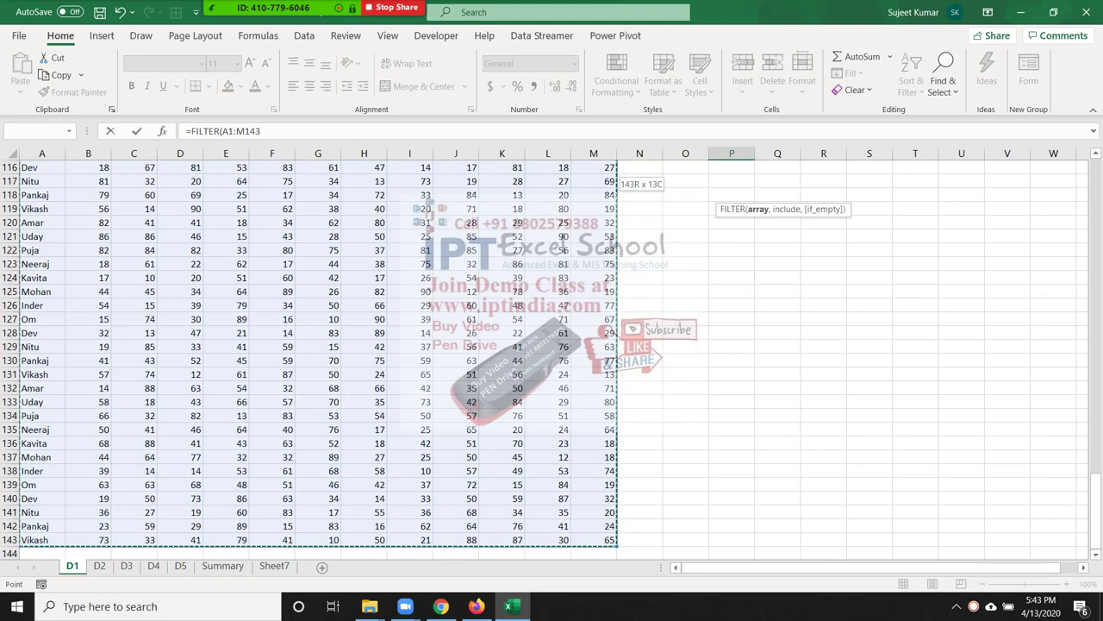
text(,)
key(Up)
key(Up)
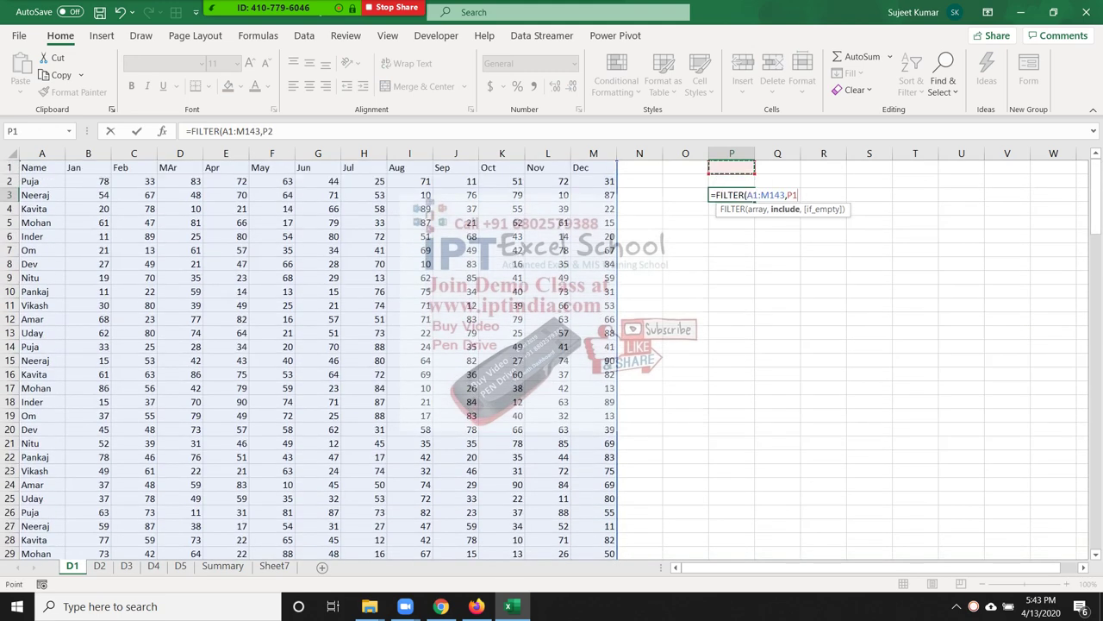
key(Left)
key(Left)
key(Left)
key(Left)
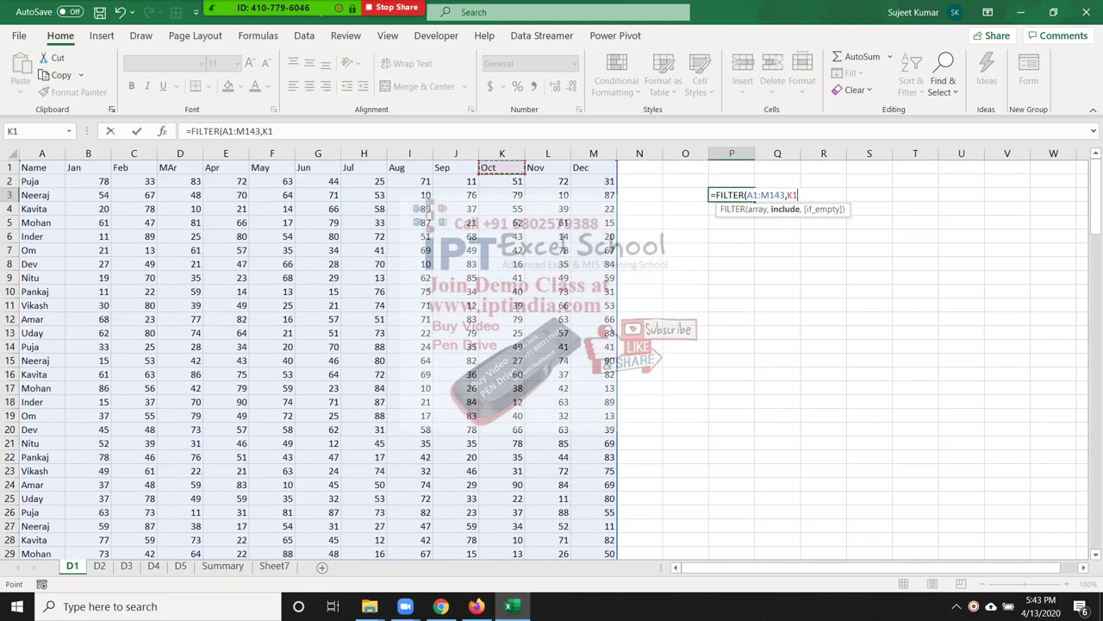
key(ctrl+Left)
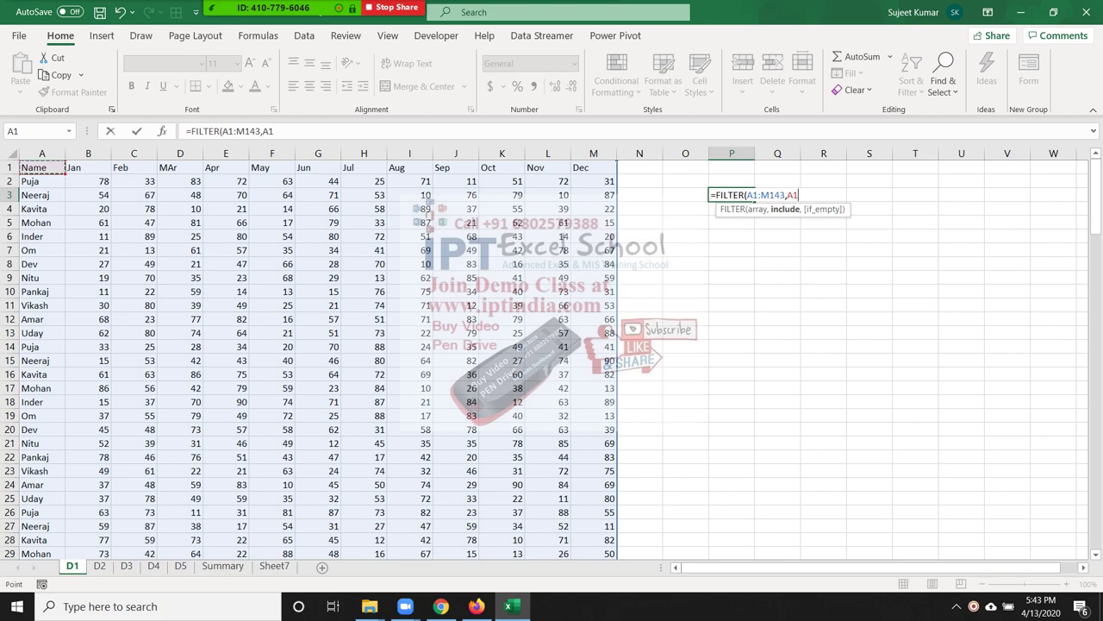
key(ctrl+shift+Down)
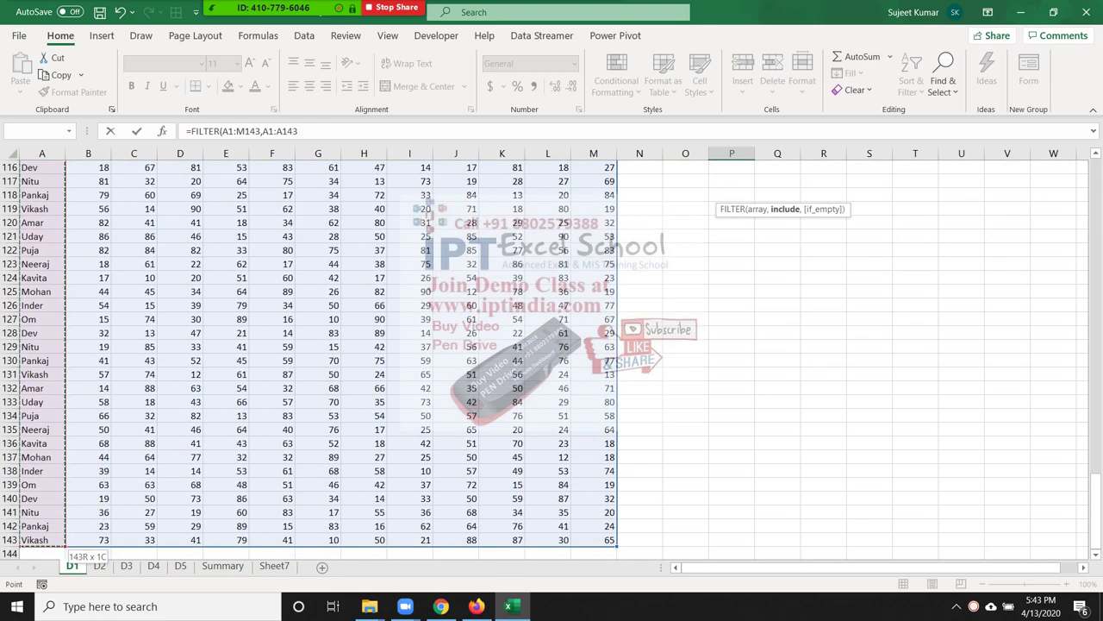
text(="P)
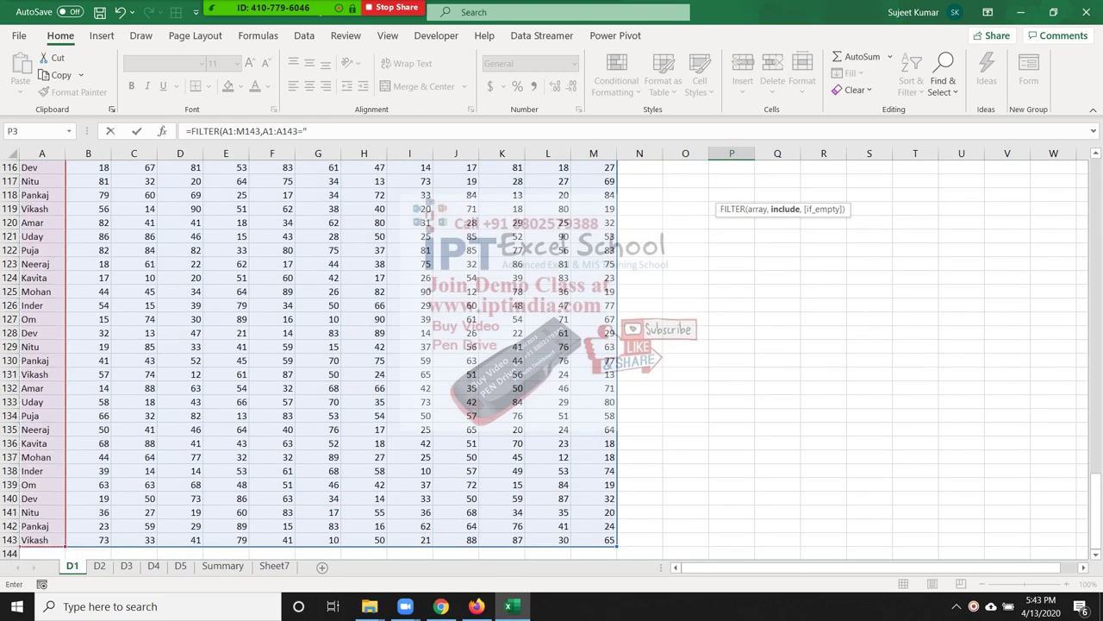
text(uja")
key(Return)
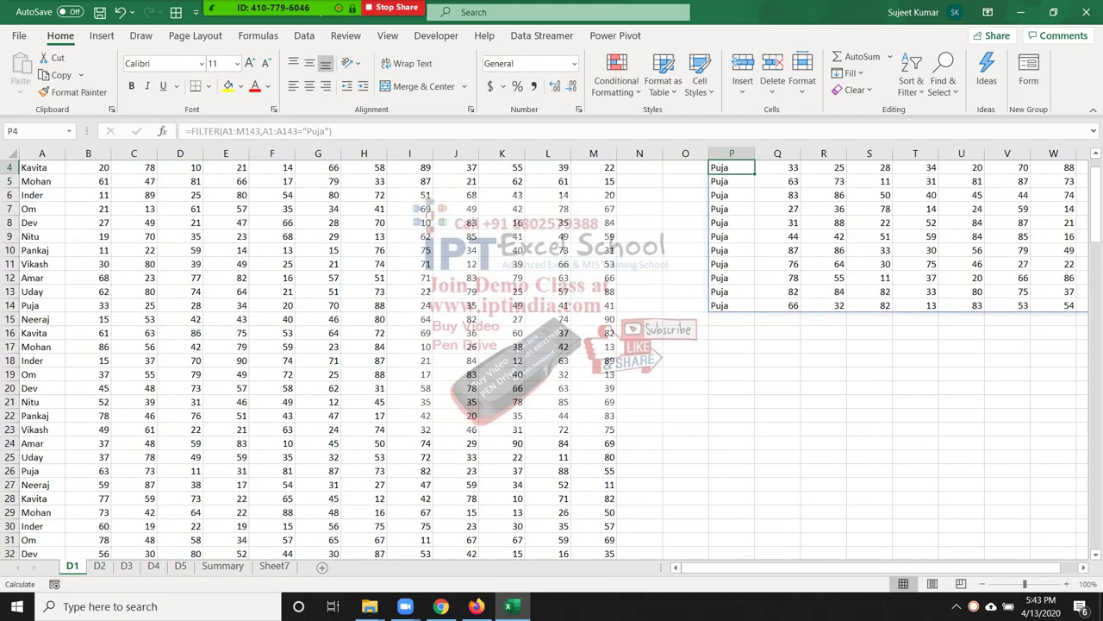
Select the whole spilled Puja block P2:AB14
key(Up)
key(Up)
key(Up)
key(Right)
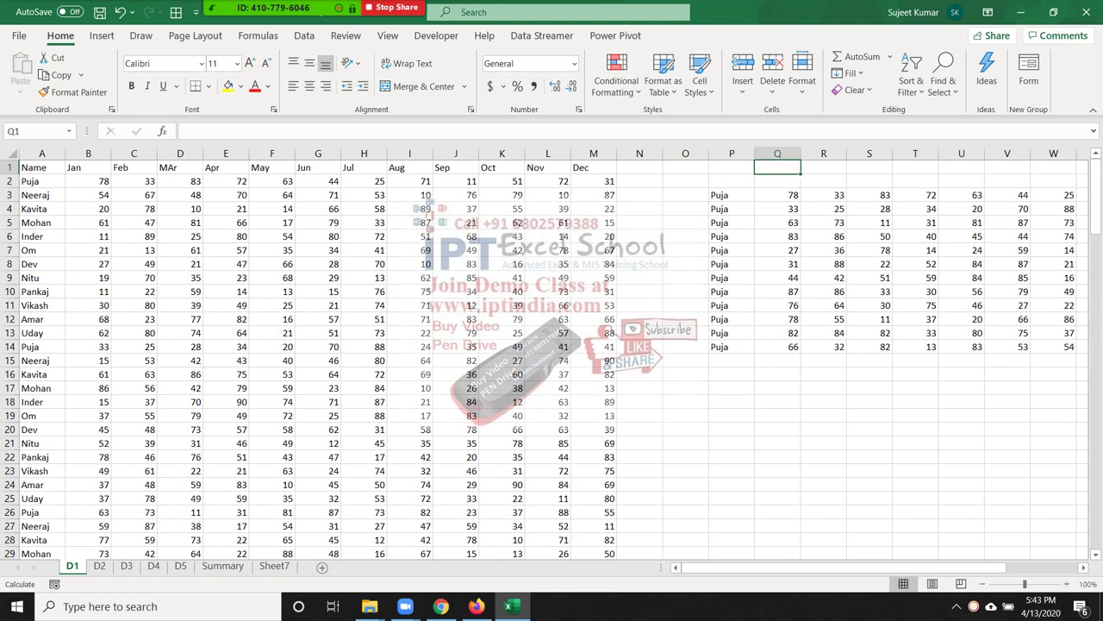
key(Right)
key(Right)
key(Right)
key(Right)
key(Right)
key(Right)
key(Left)
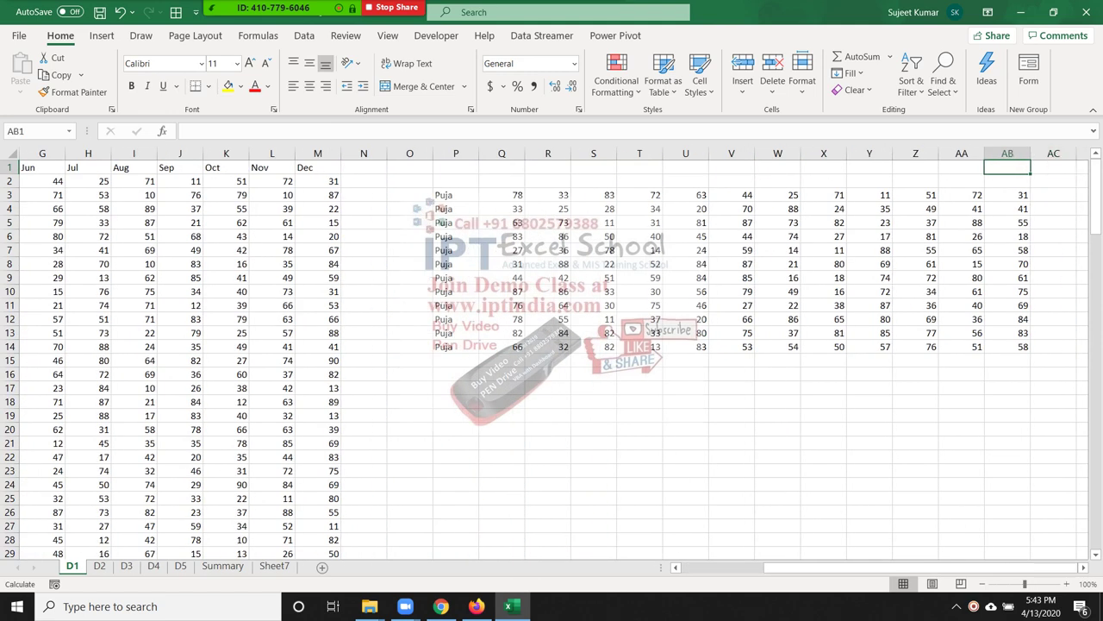
key(Left)
key(Left)
key(Left)
key(Left)
key(Left)
key(Down)
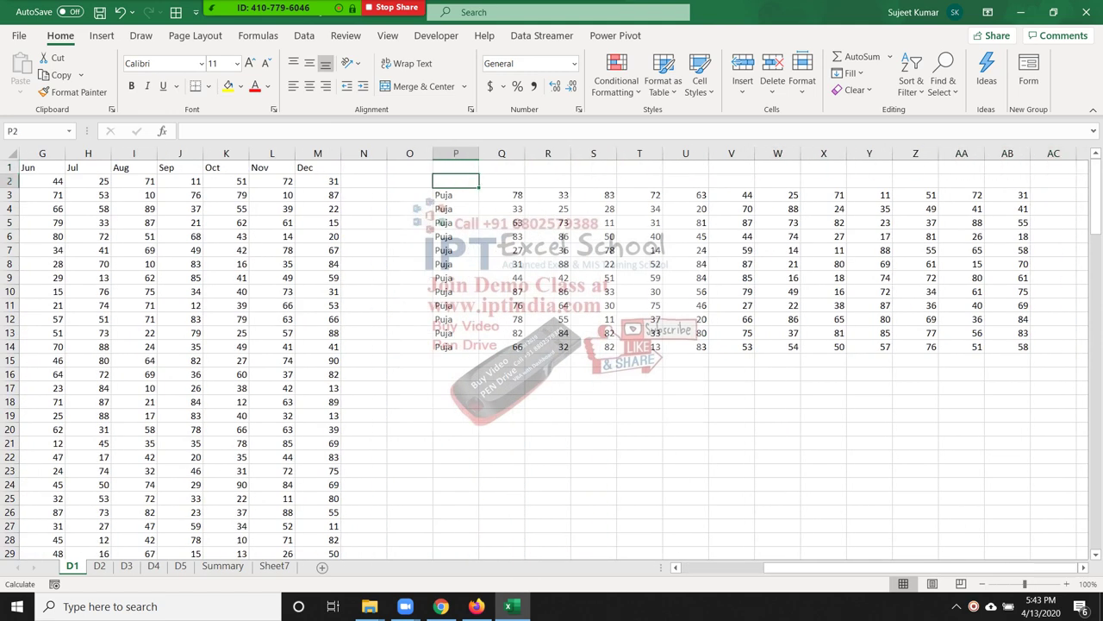
key(shift+Right)
key(shift+Right)
key(shift+Right)
key(shift+Right)
key(shift+Right)
key(shift+Right)
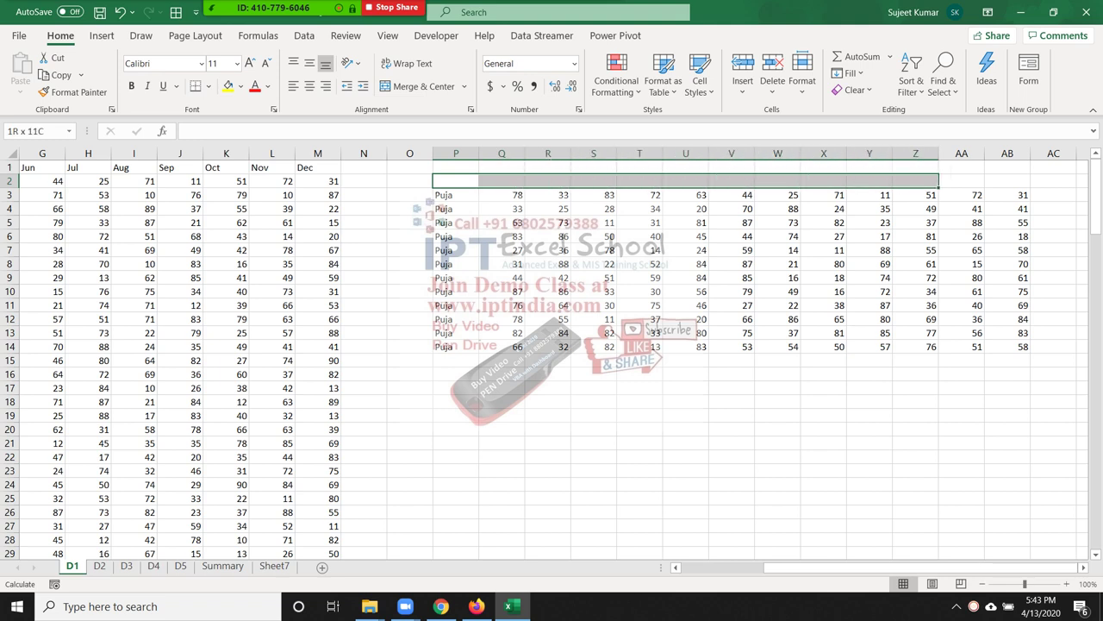
key(shift+Right)
key(shift+Right)
key(shift+Down)
drag(1030, 209, 1039, 362)
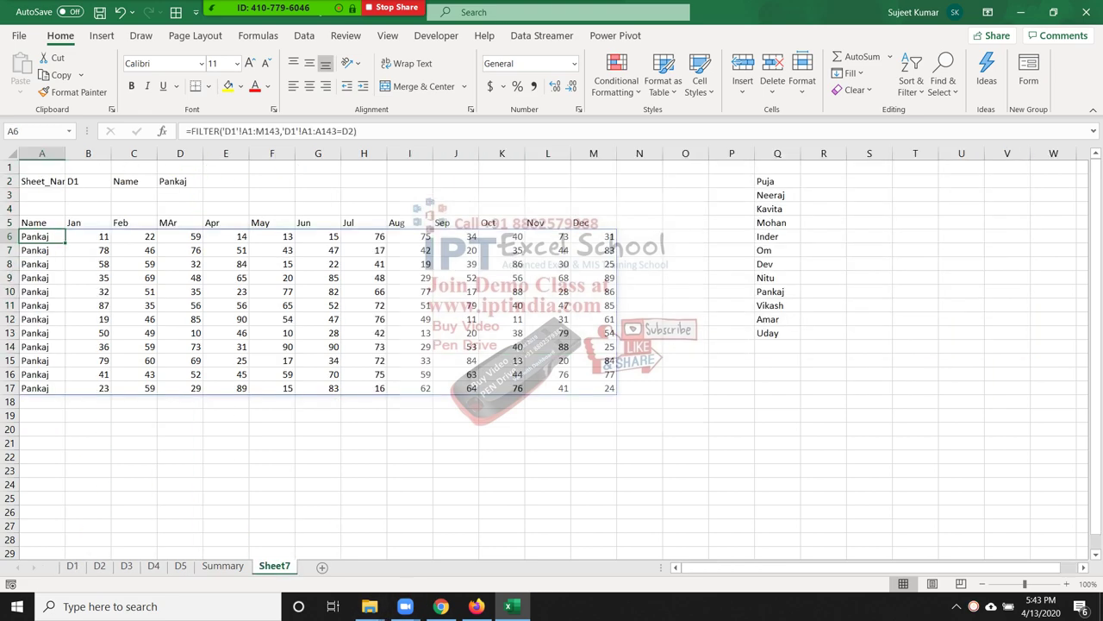
Pick Vikash then Uday in D2's name dropdown, then switch to the D1 sheet and click G6
click(179, 181)
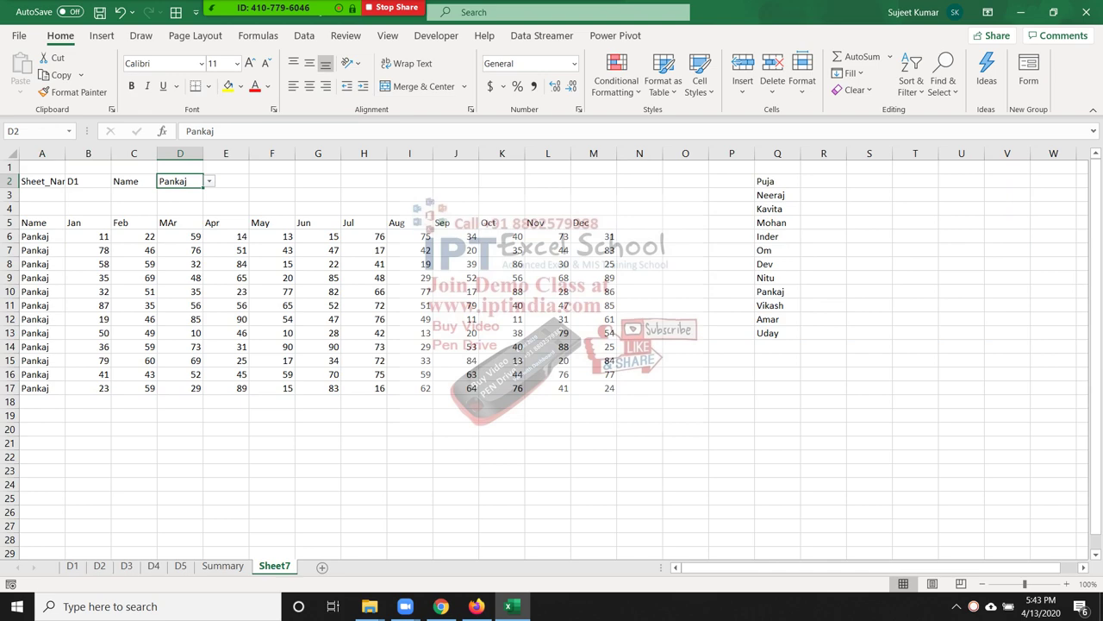
key(alt+Down)
key(Down)
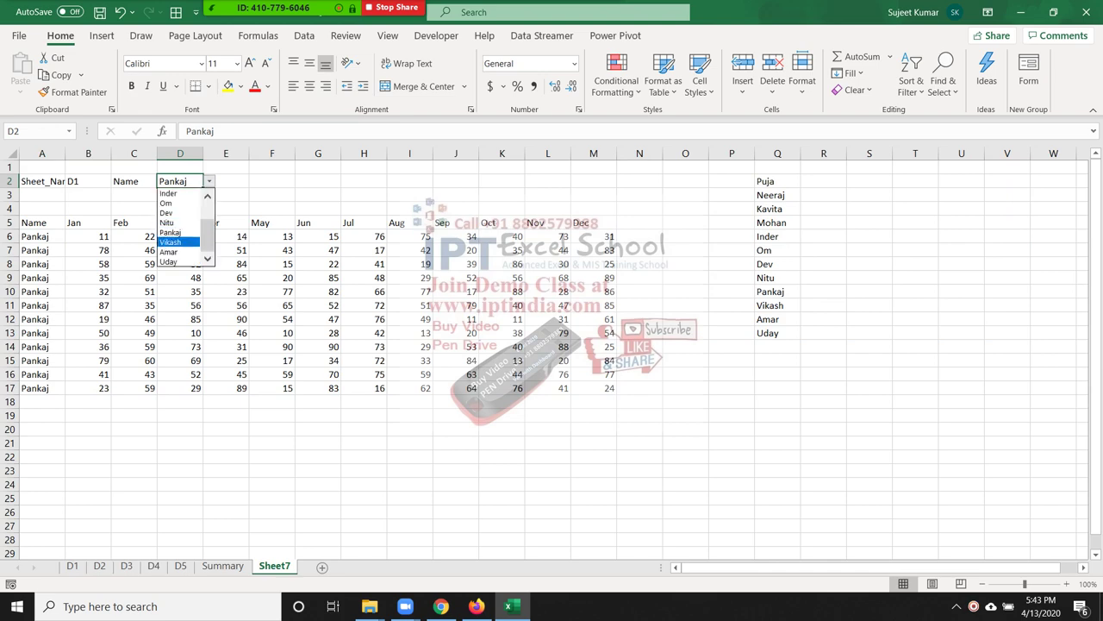
key(Return)
key(alt+Down)
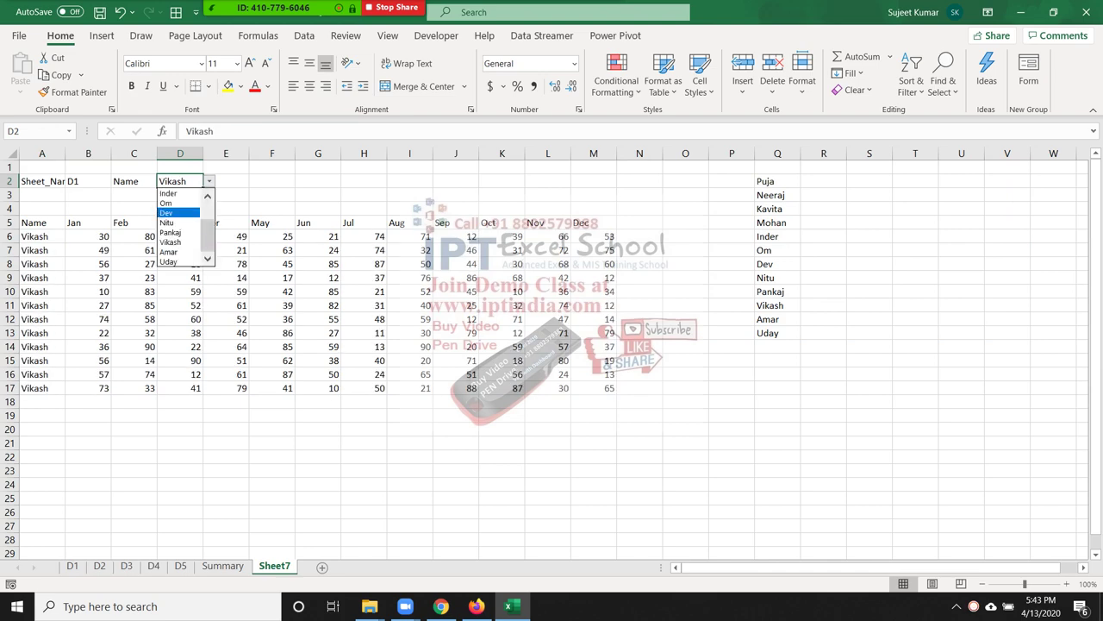
key(Down)
key(Down)
key(Return)
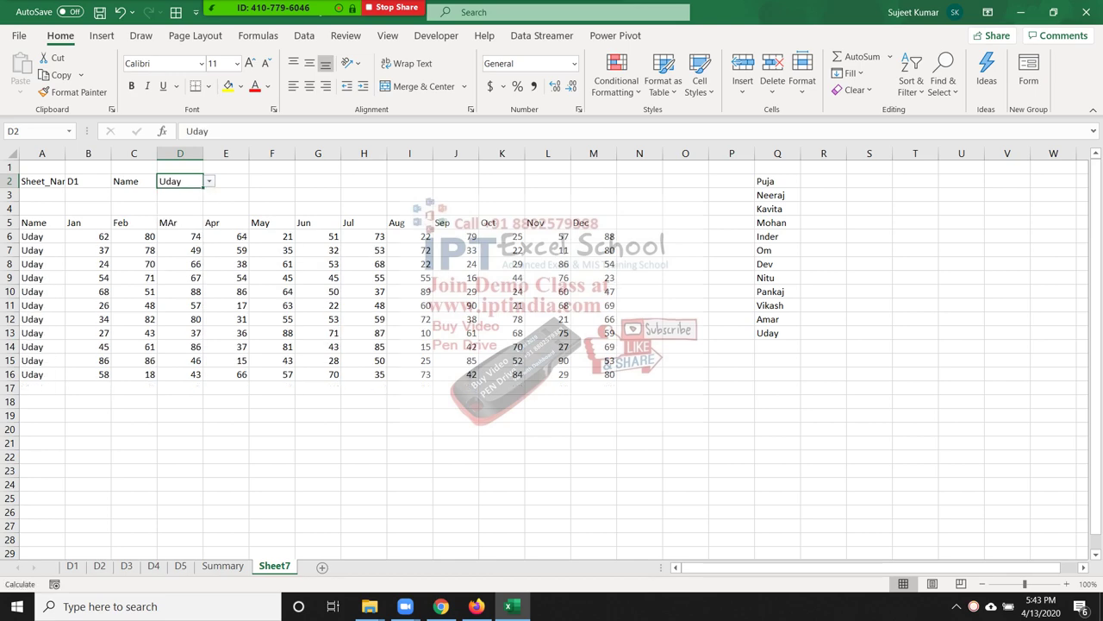
click(72, 565)
click(41, 237)
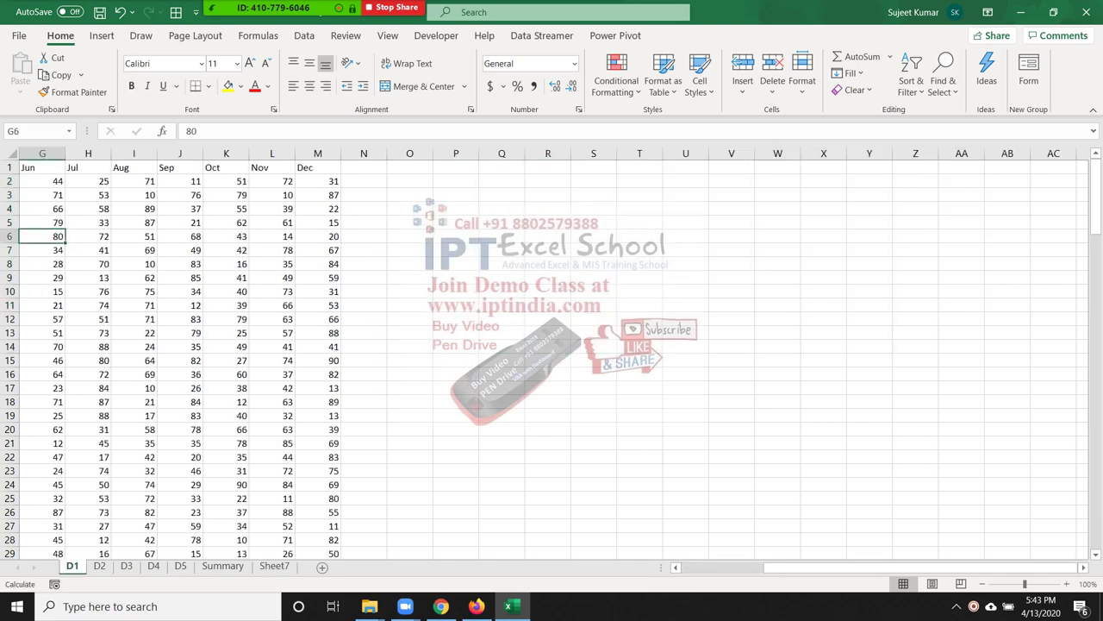
Filter D1's Name column to Amar only, remove the filter, then return to Sheet7
key(Home)
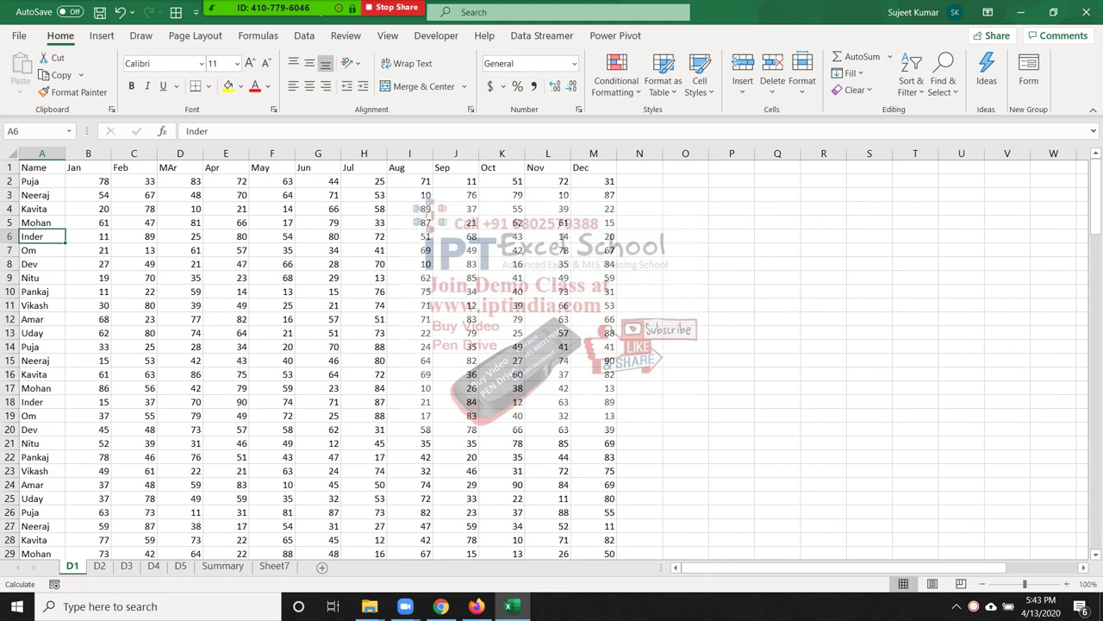
key(Up)
key(ctrl+Home)
key(ctrl+shift+l)
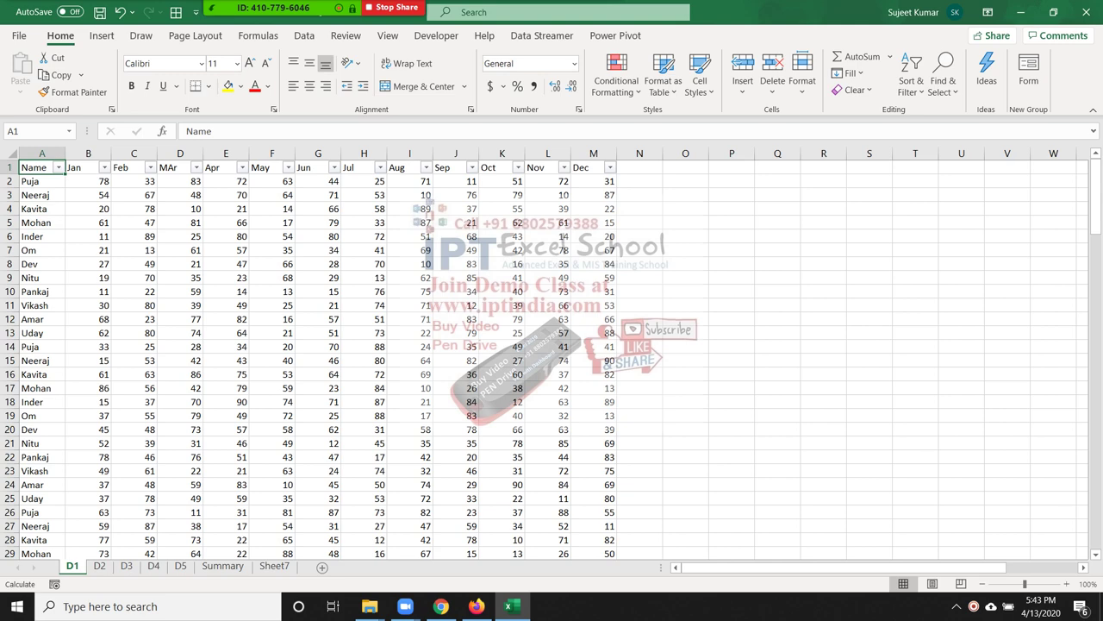
key(alt+Down)
key(Tab)
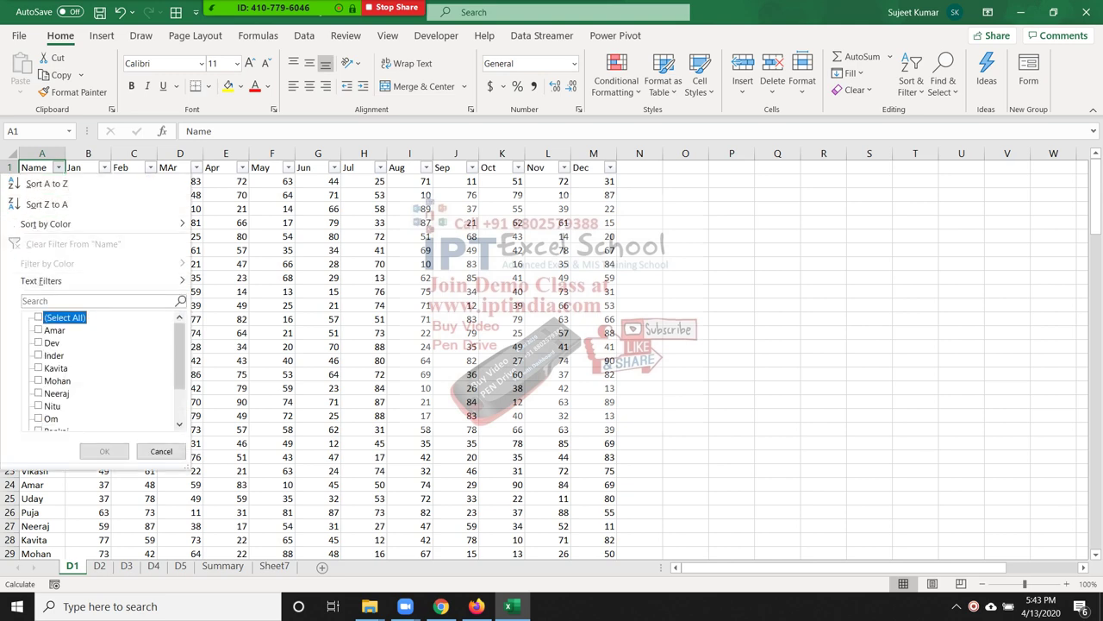
key(space)
key(Down)
key(space)
key(Return)
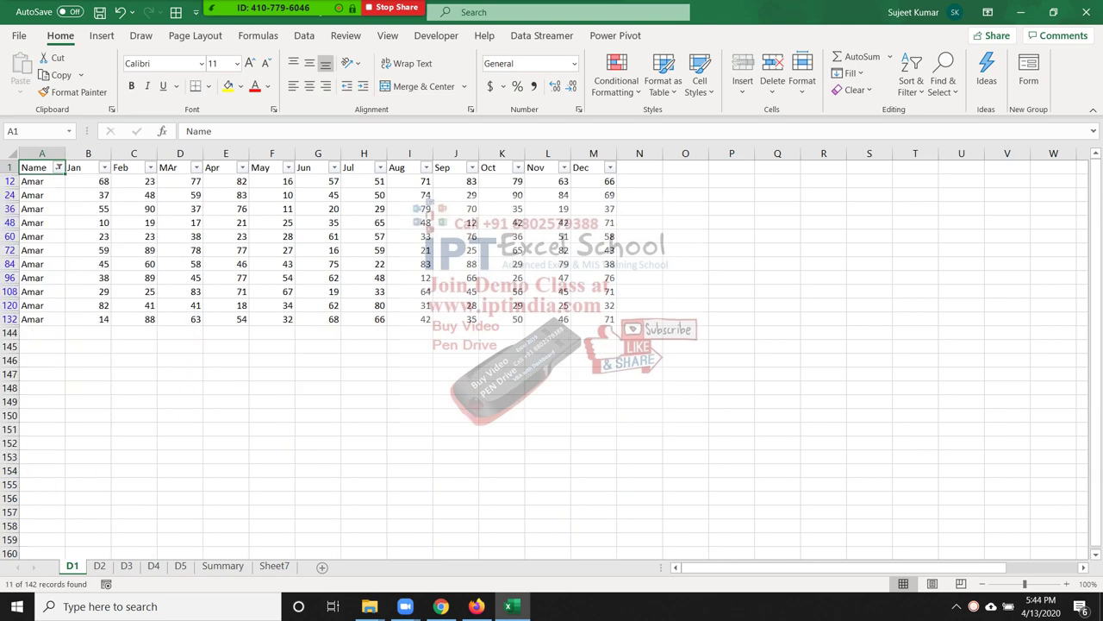
key(ctrl+shift+l)
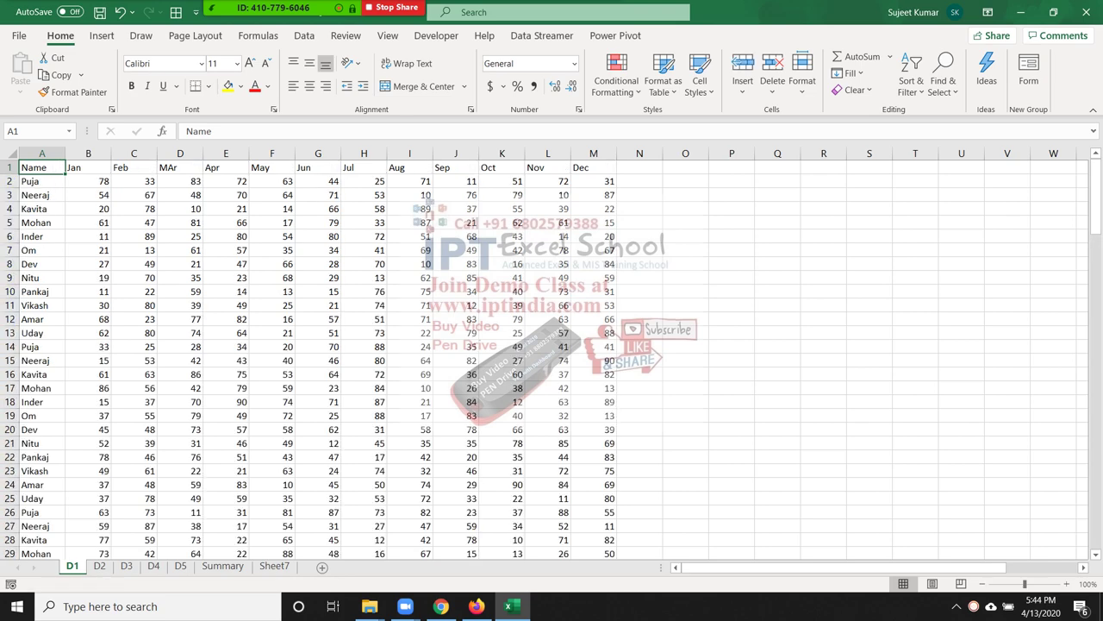
click(275, 566)
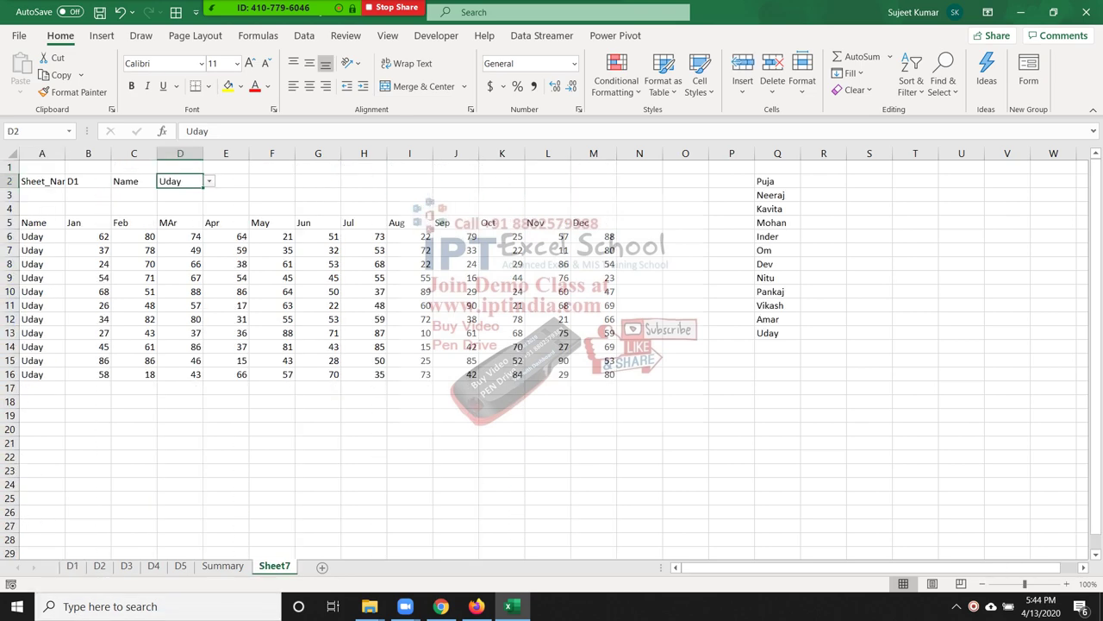
Pick Om from D2's name dropdown and inspect the FILTER formula in A6
key(alt+Down)
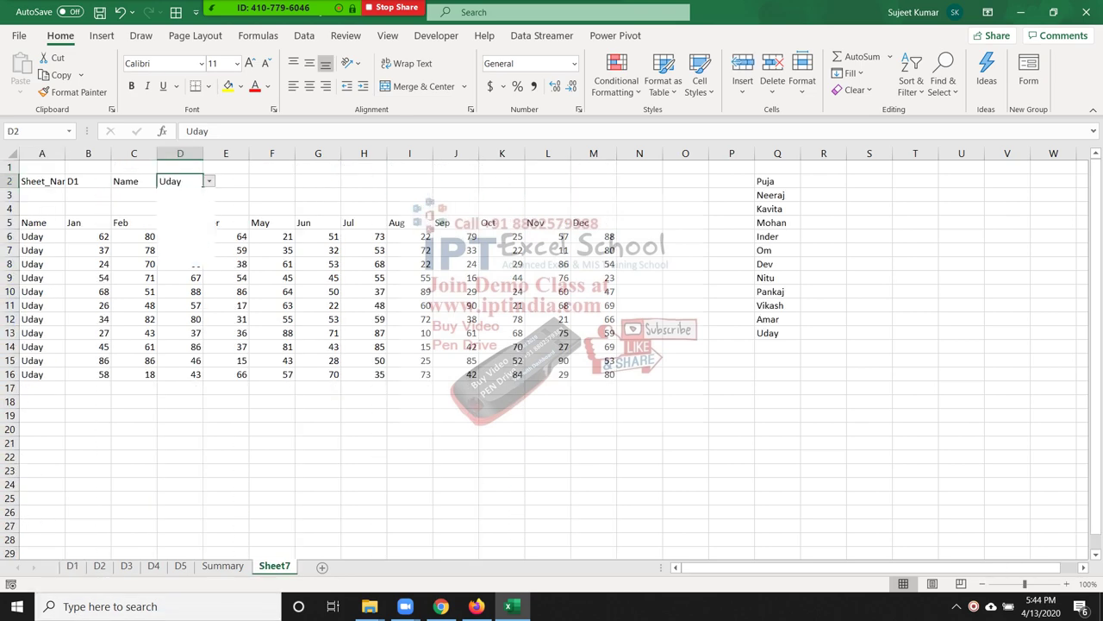
key(Up)
key(Up)
key(Up)
key(Down)
key(Escape)
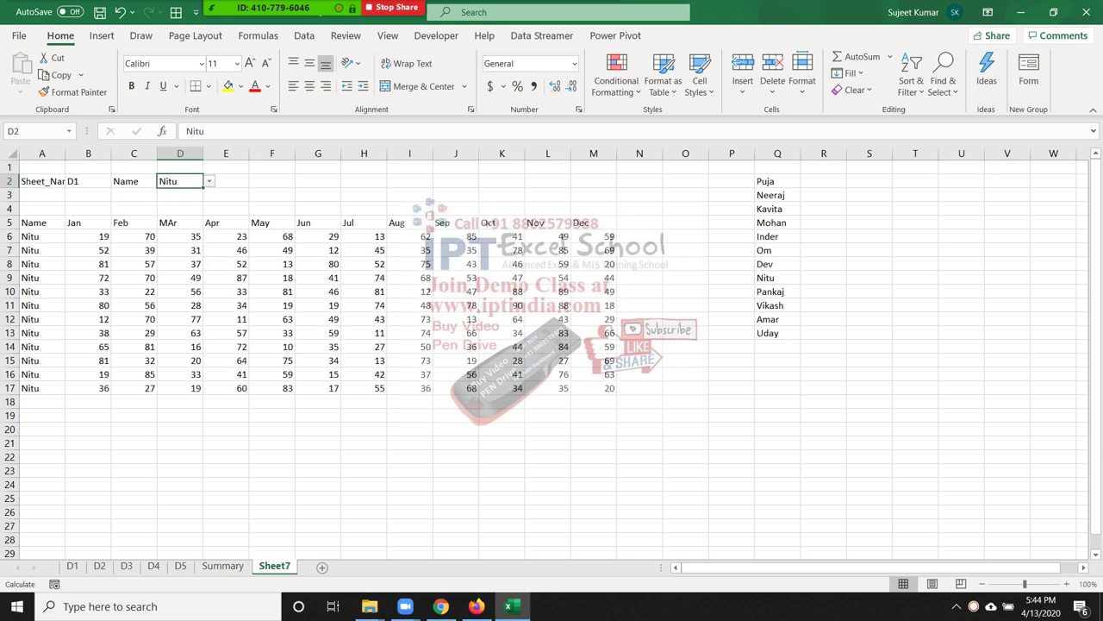
key(alt+Down)
key(Up)
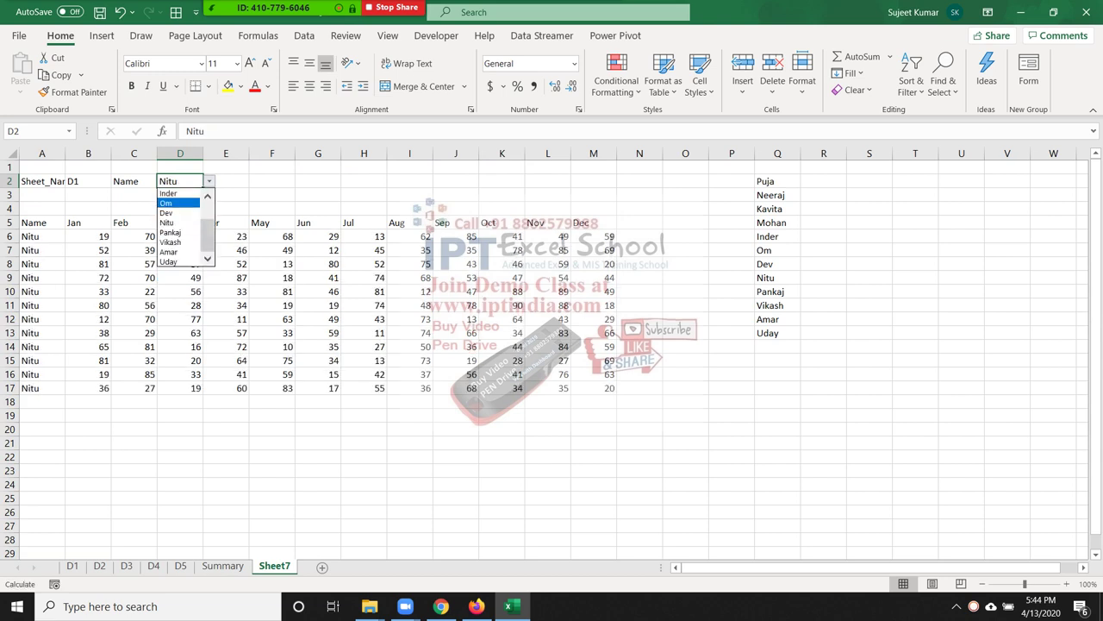
key(Escape)
click(226, 250)
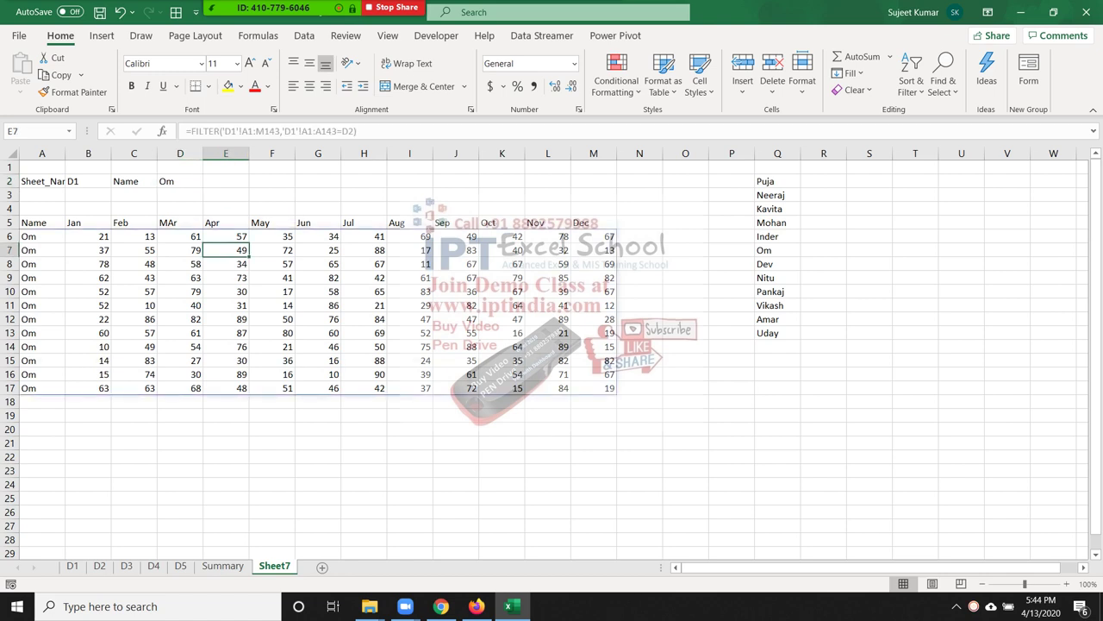
Look through the sheet names offered in B2's dropdown list
click(88, 195)
click(88, 181)
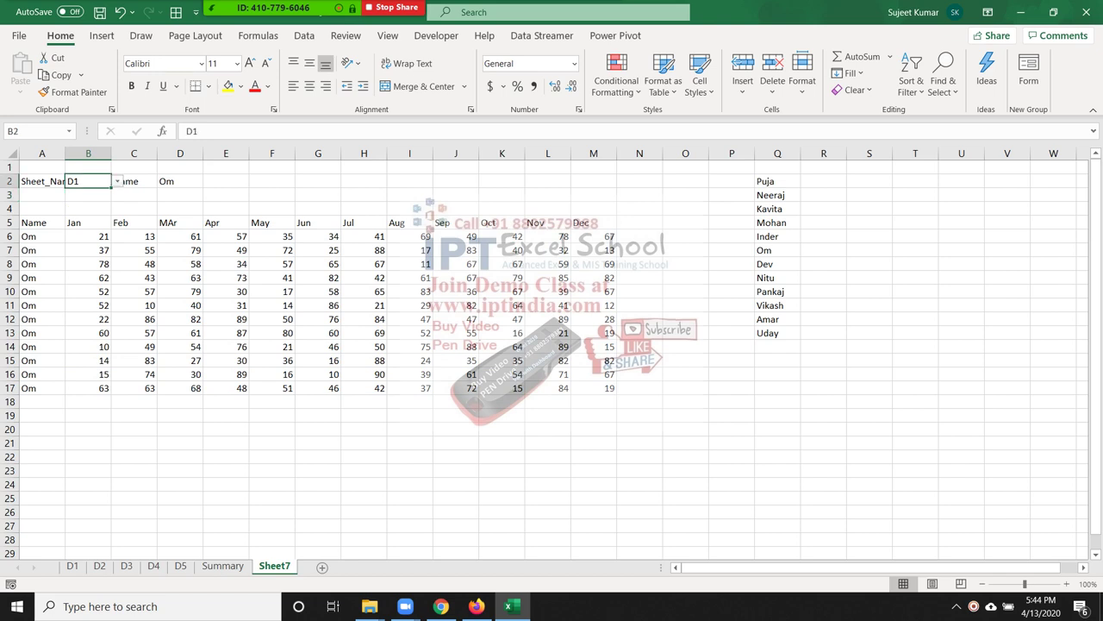
key(alt+Down)
key(Down)
key(Down)
key(Down)
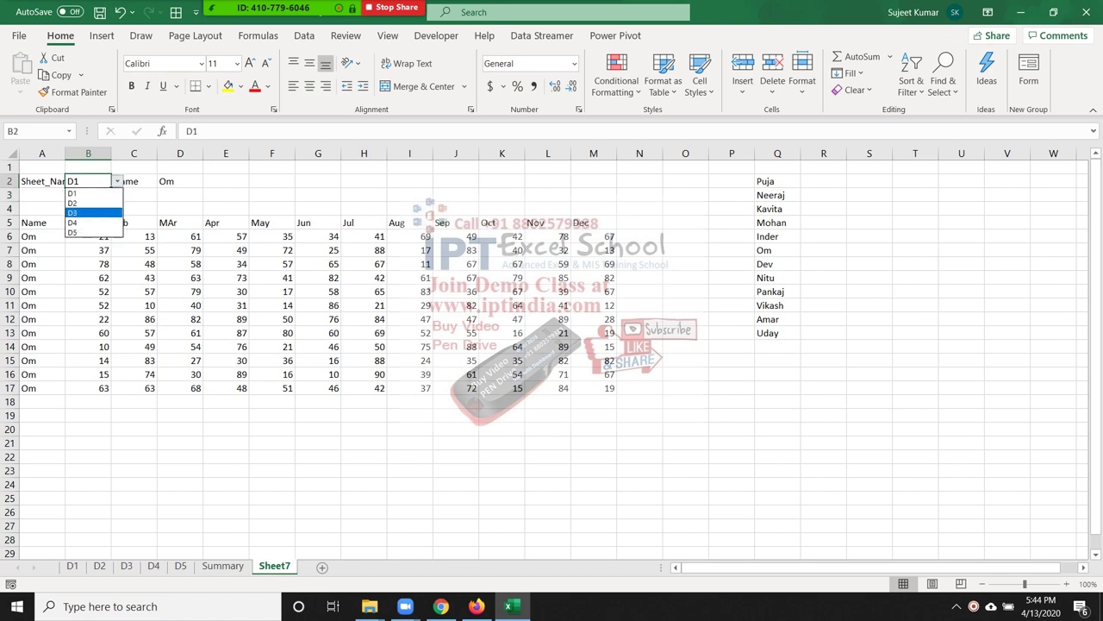
key(Up)
key(Up)
key(Up)
key(Return)
View Summary's VLOOKUP/INDIRECT formula, then return to Sheet7 and select A6
key(ctrl+Page_Up)
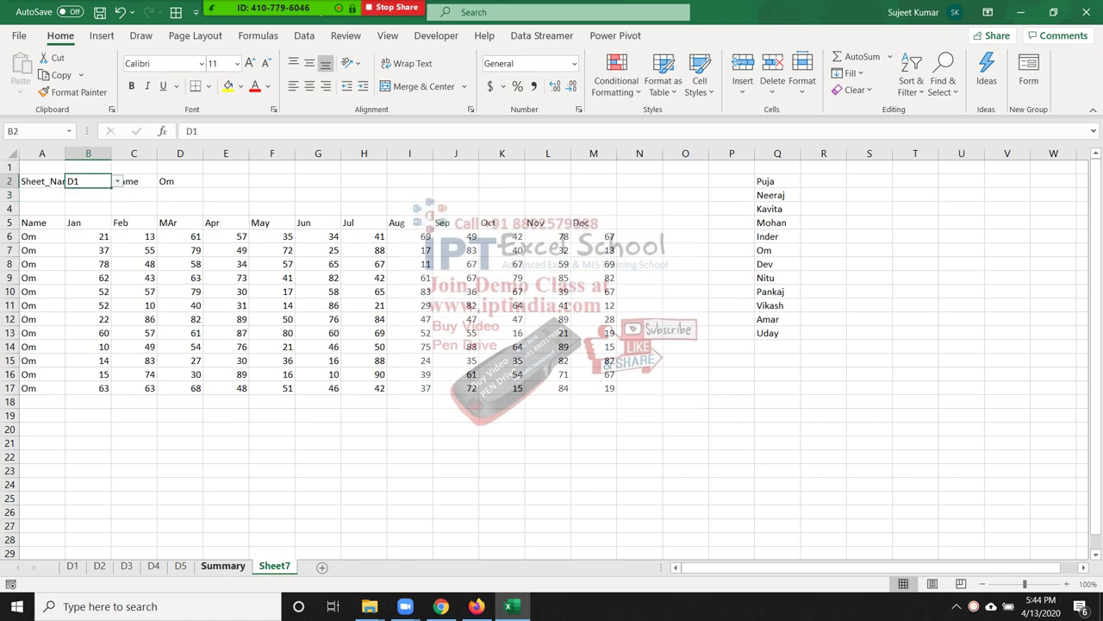
click(103, 236)
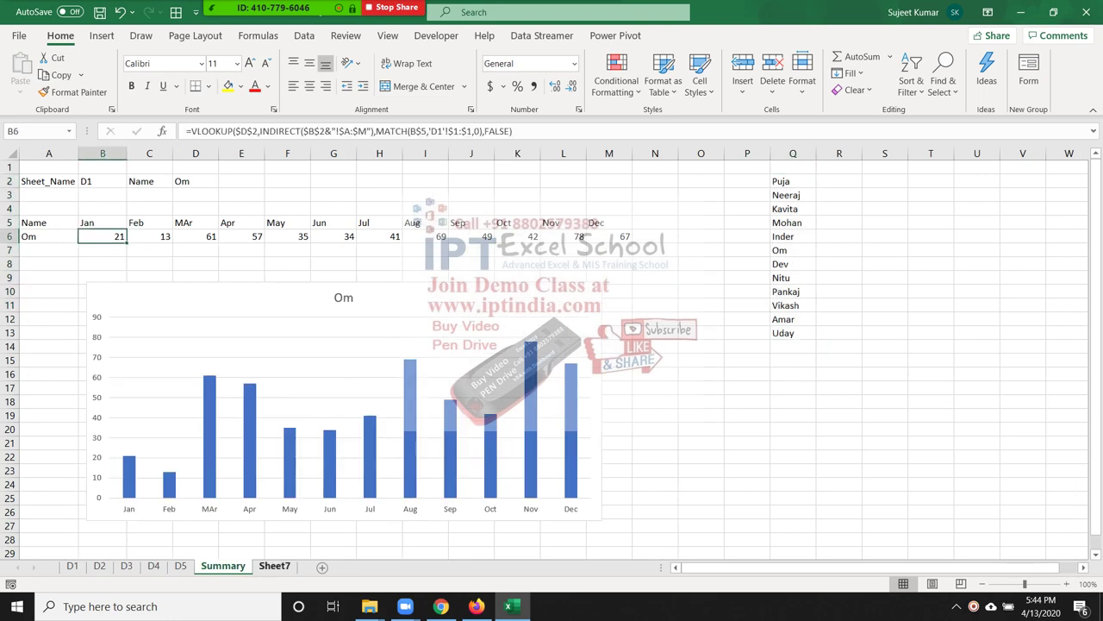
click(274, 565)
click(41, 236)
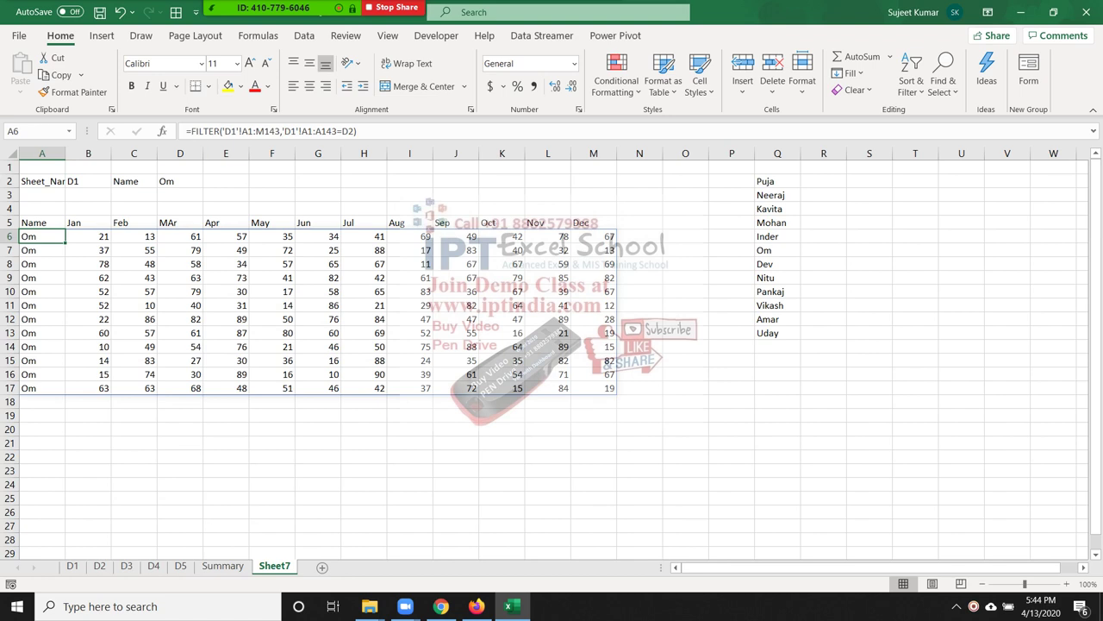
In A6's formula, replace the hard-coded 'D1'! with B2&"!A1:M143"
click(250, 131)
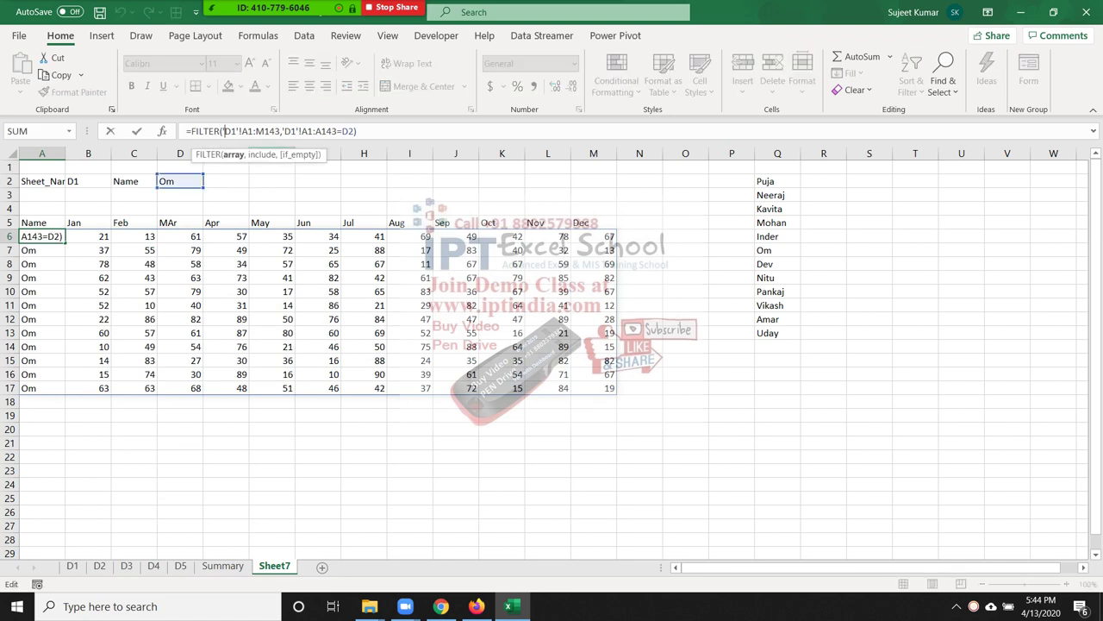
key(Delete)
key(Delete)
key(Delete)
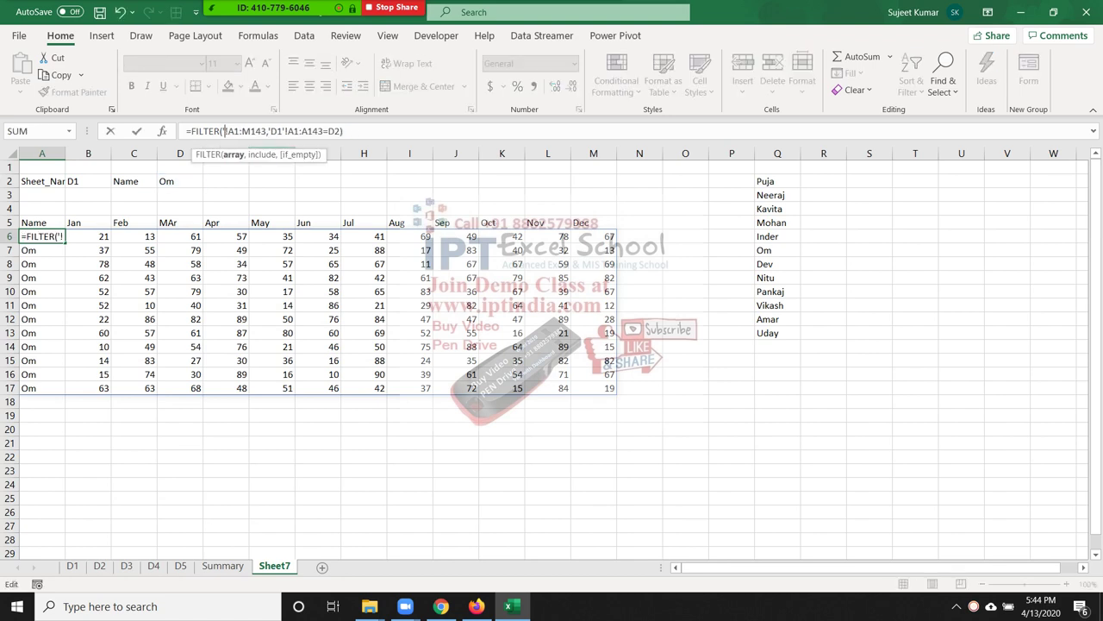
key(Delete)
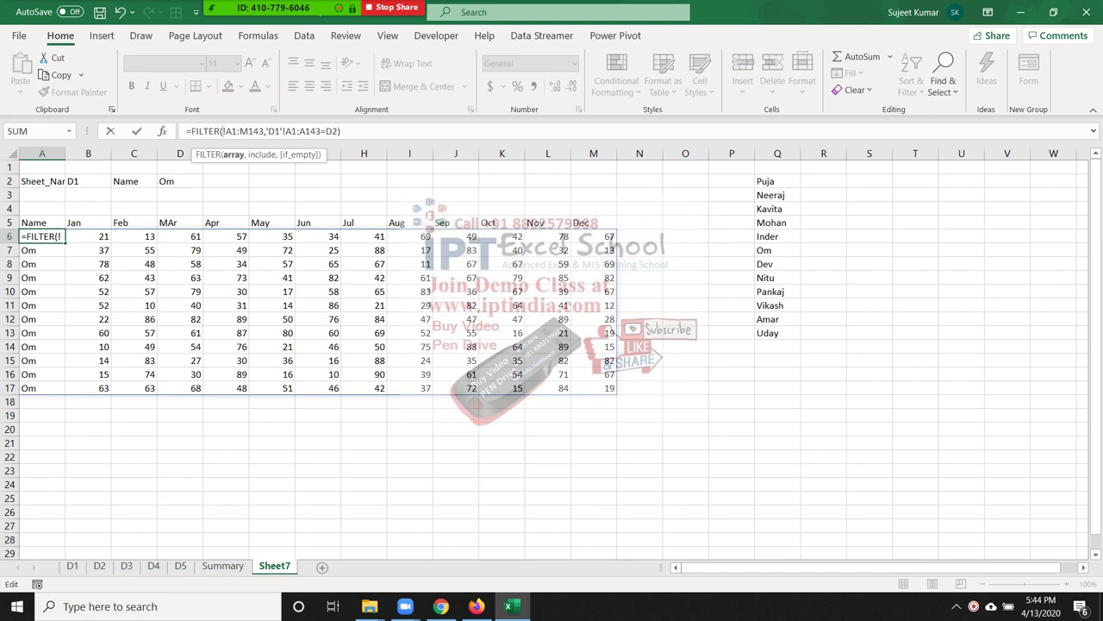
click(88, 181)
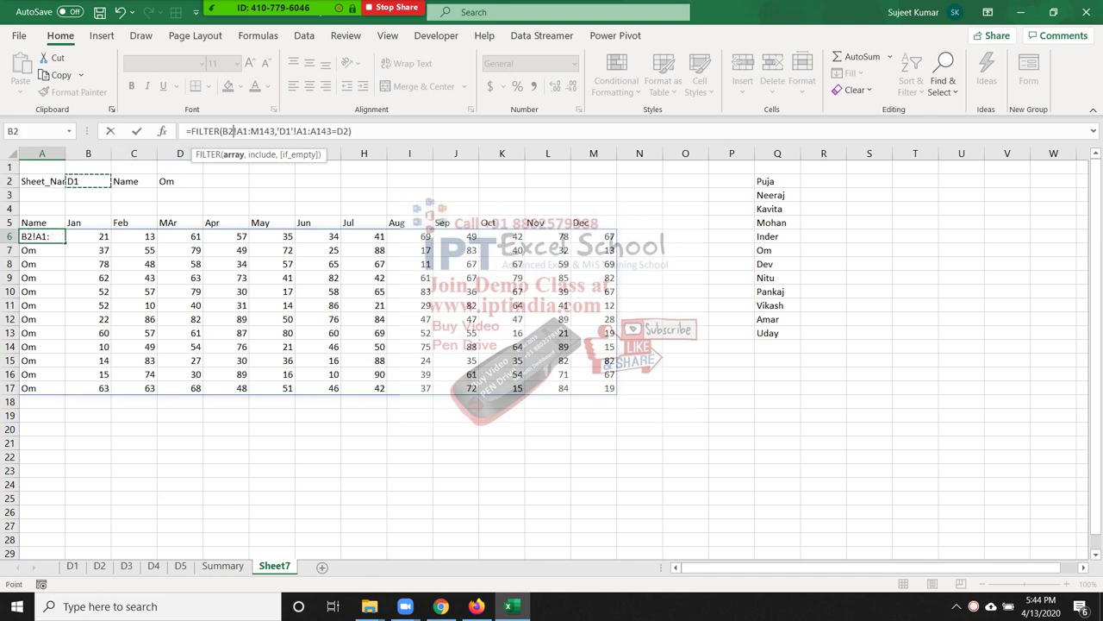
text(&)
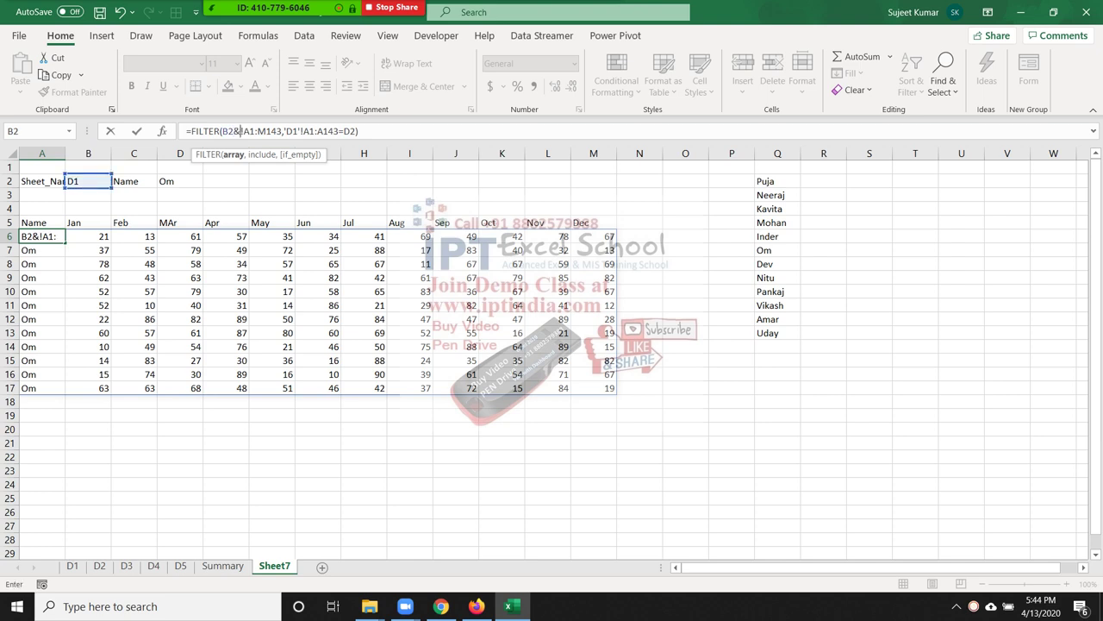
text(")
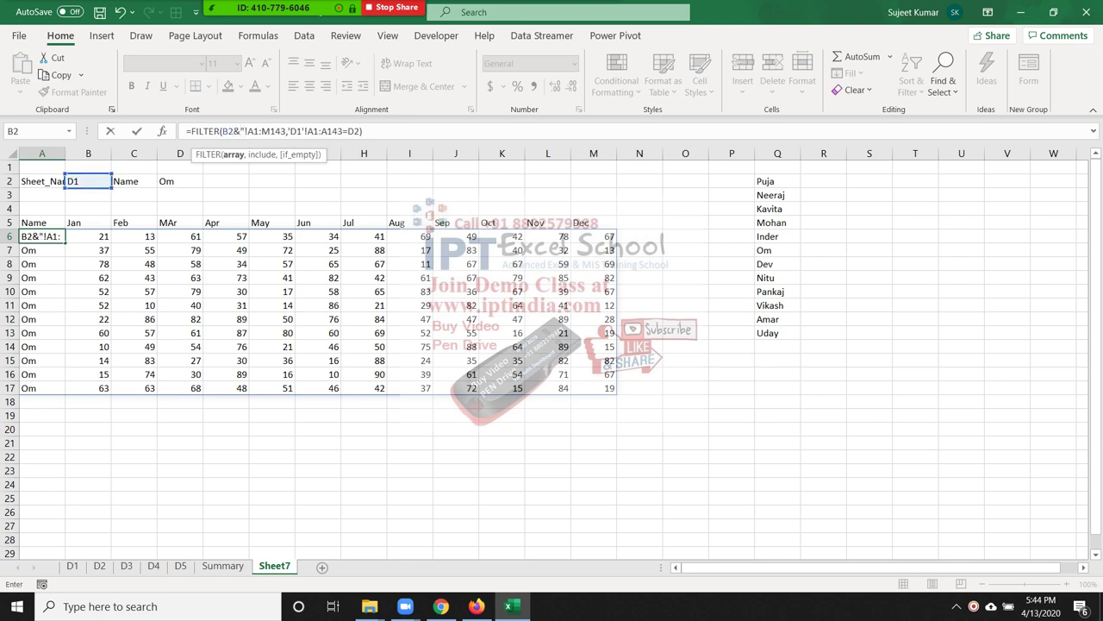
click(286, 131)
text(")
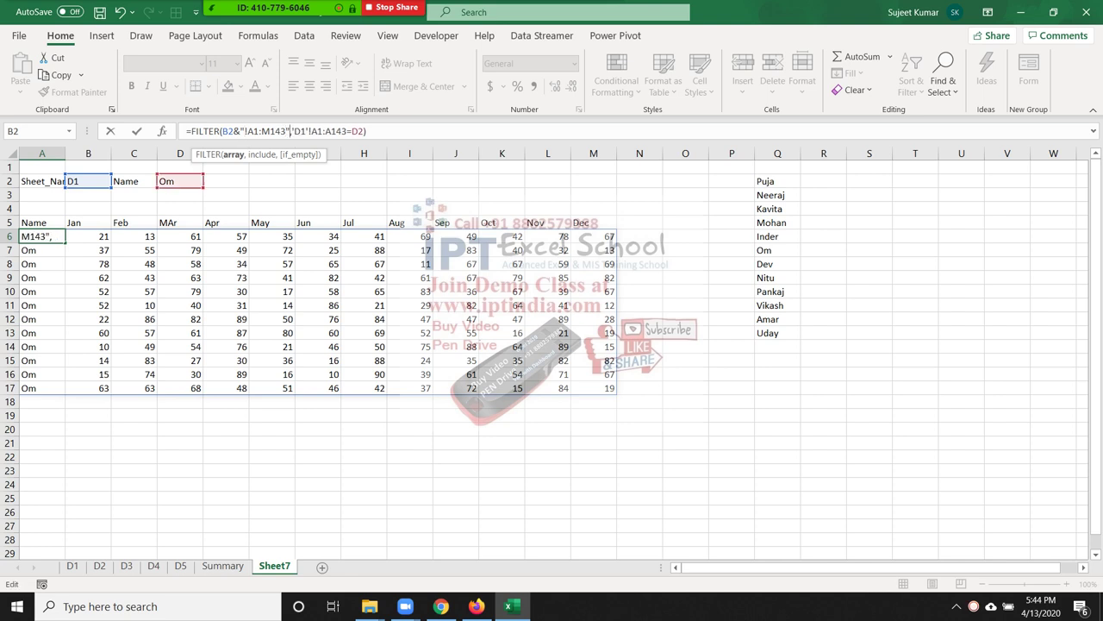
Wrap that text in INDIRECT so the array reads INDIRECT(B2&"!A1:M143")
click(222, 131)
text(ind)
key(Down)
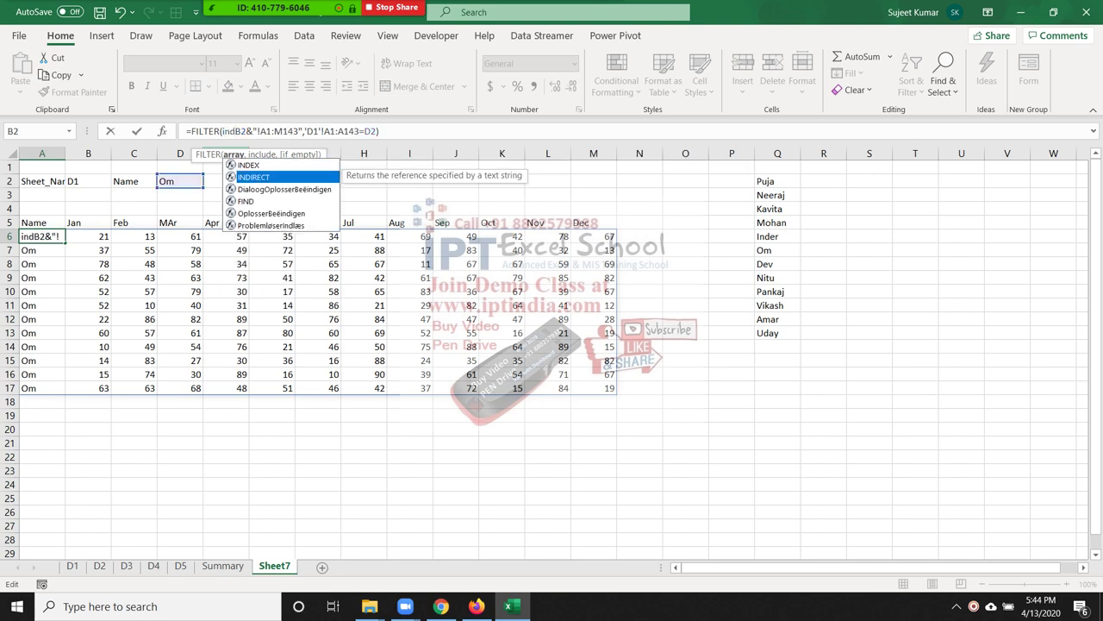
key(Tab)
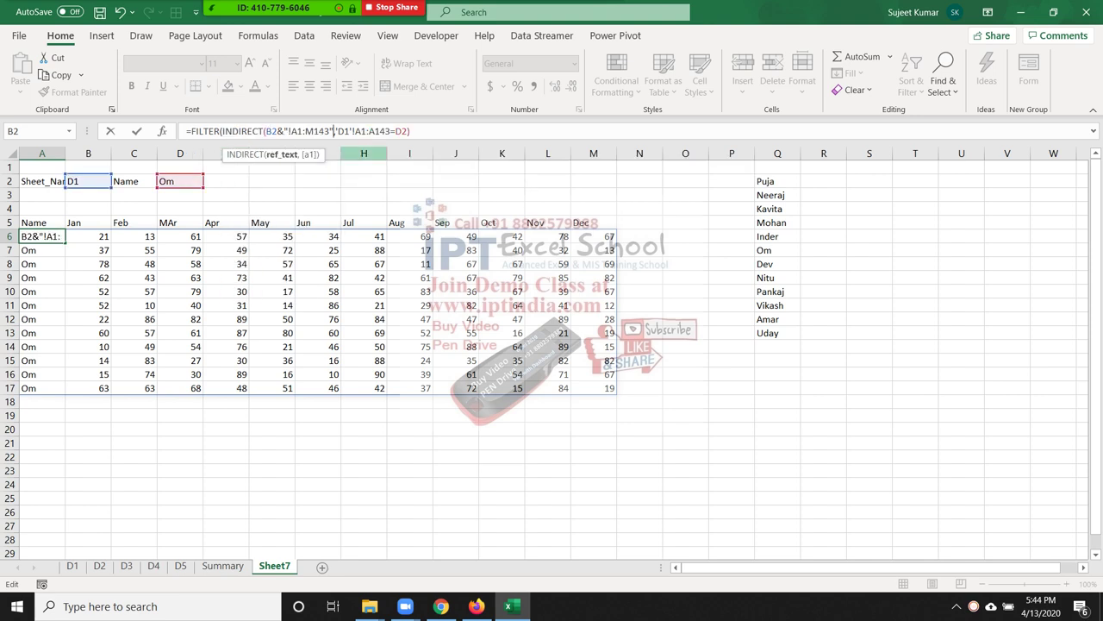
click(331, 131)
text(),)
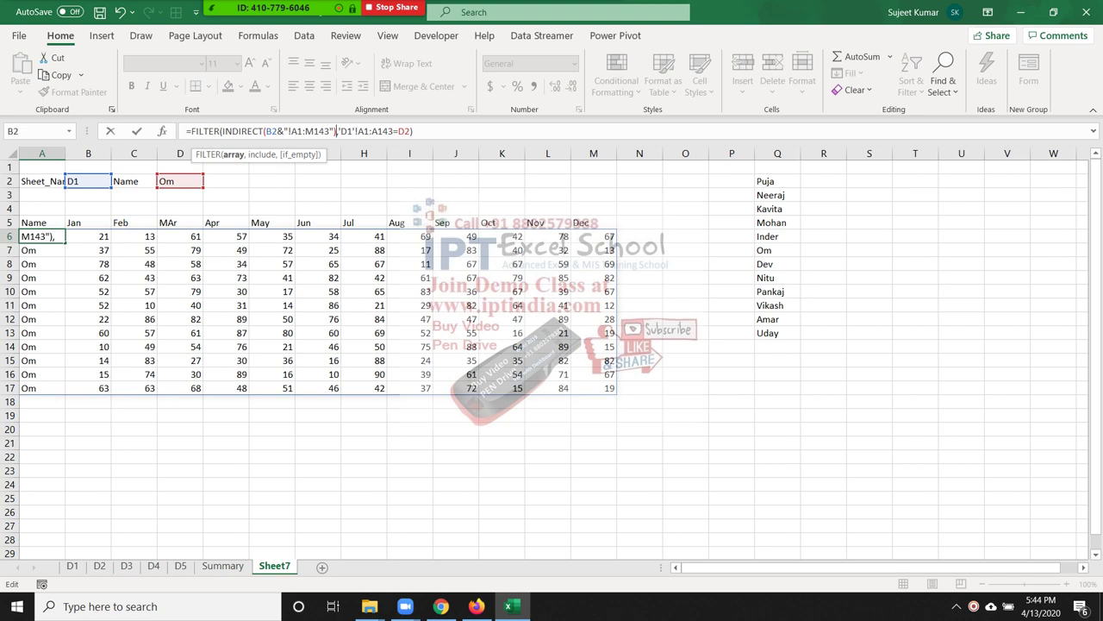
click(355, 131)
Replace 'D1'!A1:A143 with INDIRECT(B2&"!A1:A143"), commit A6, and open B2's sheet list
drag(223, 131, 337, 131)
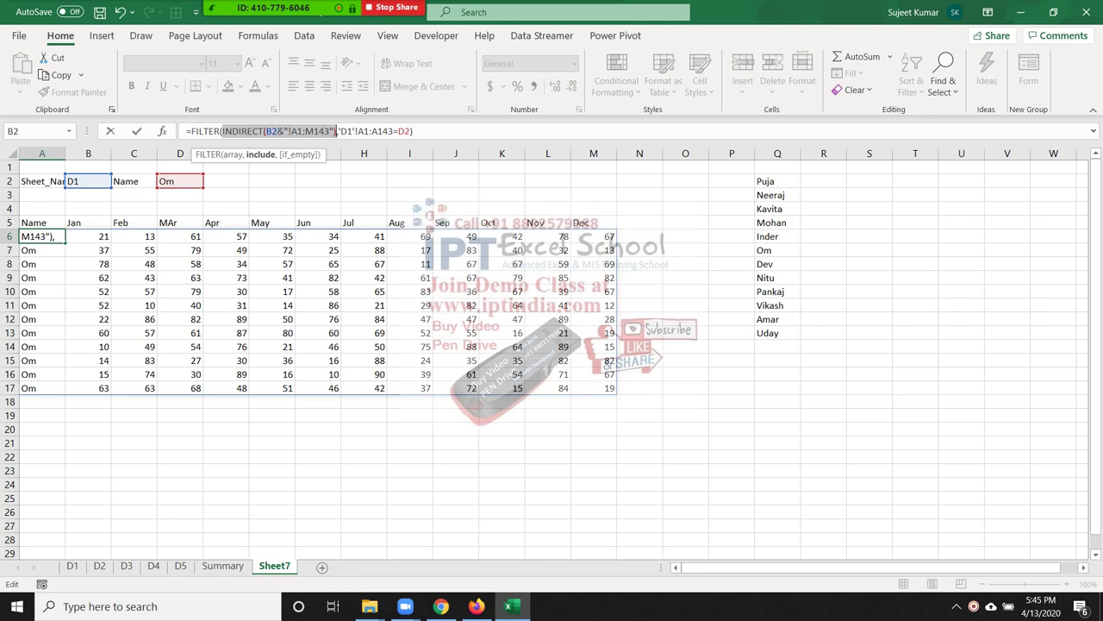
key(ctrl+c)
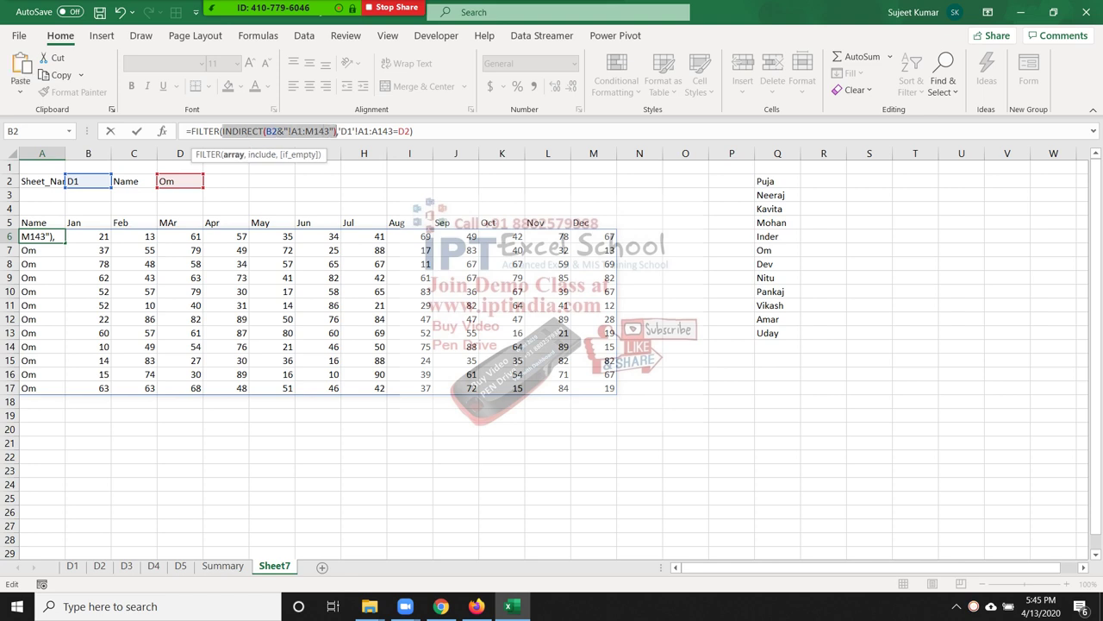
drag(338, 131, 393, 131)
key(ctrl+v)
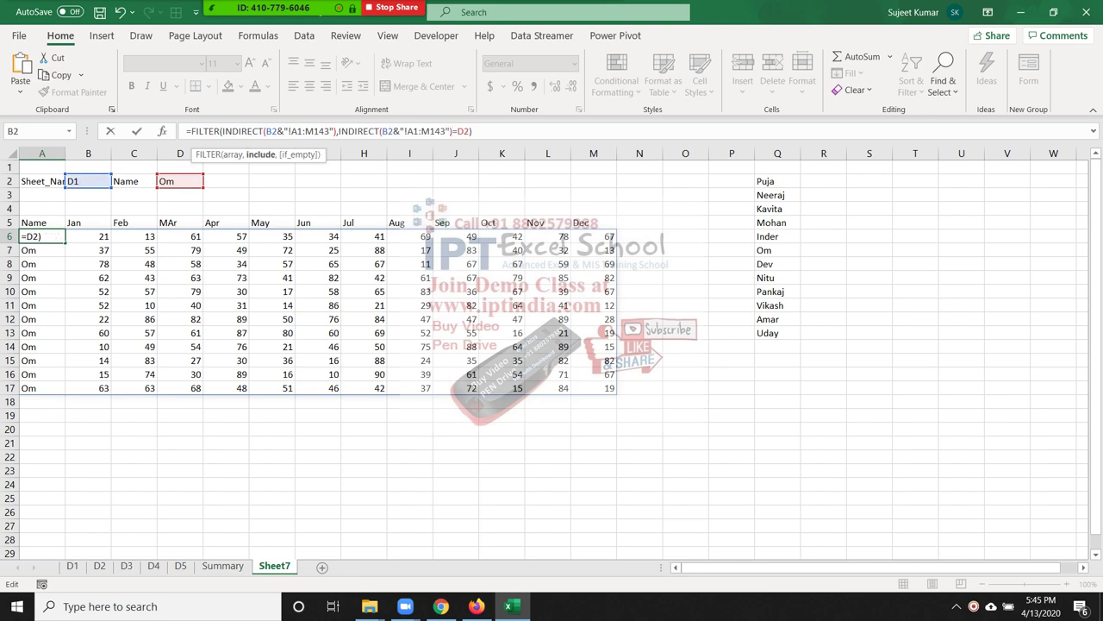
click(431, 131)
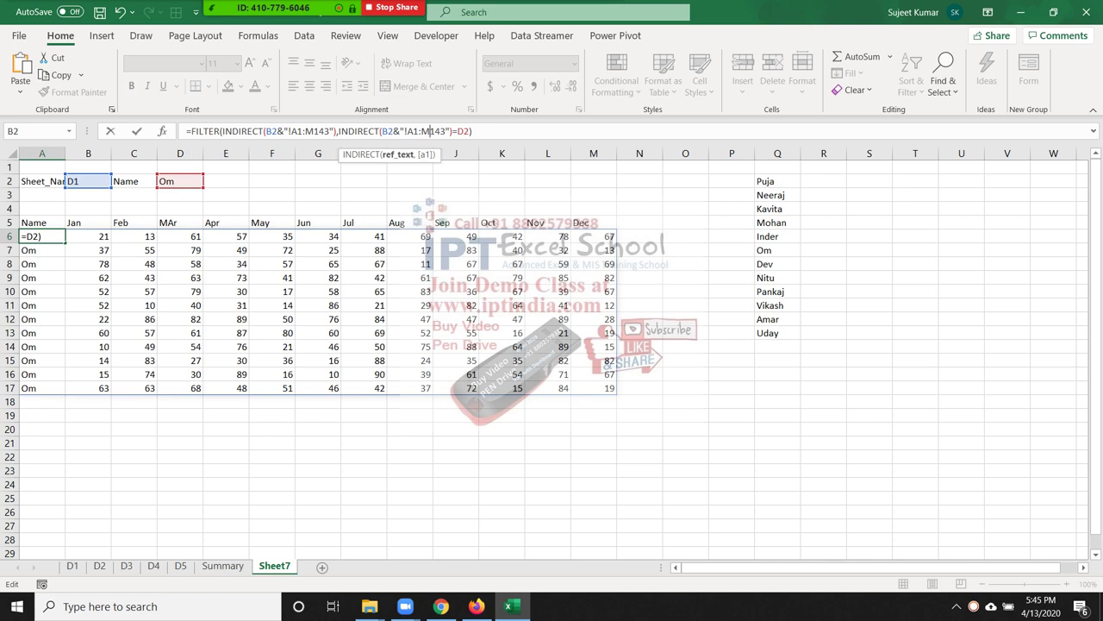
key(BackSpace)
text(A)
key(Return)
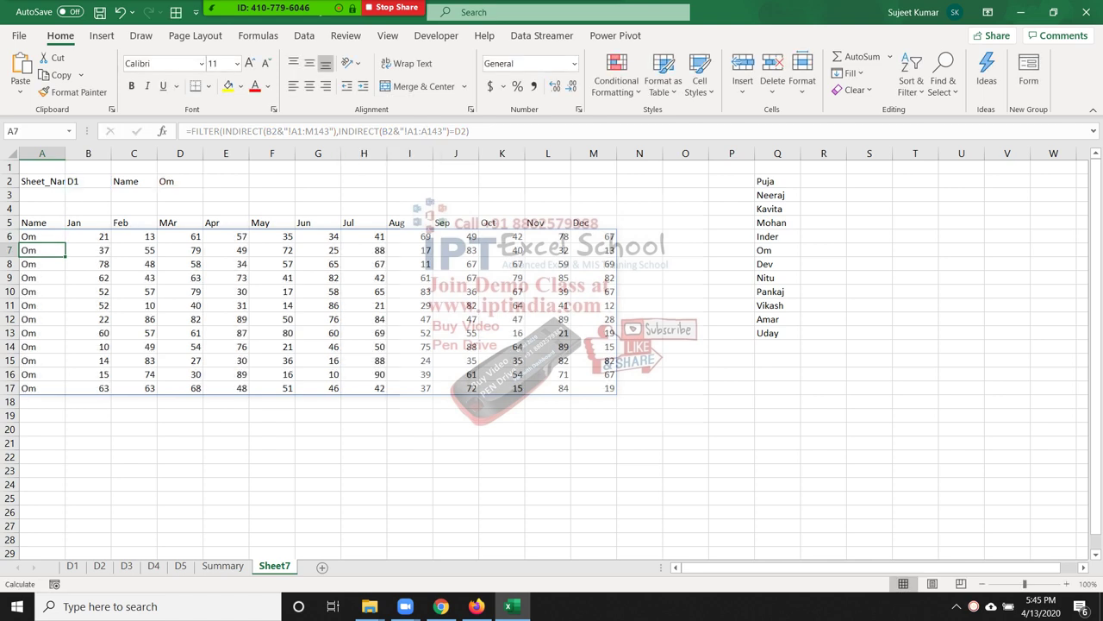
click(88, 181)
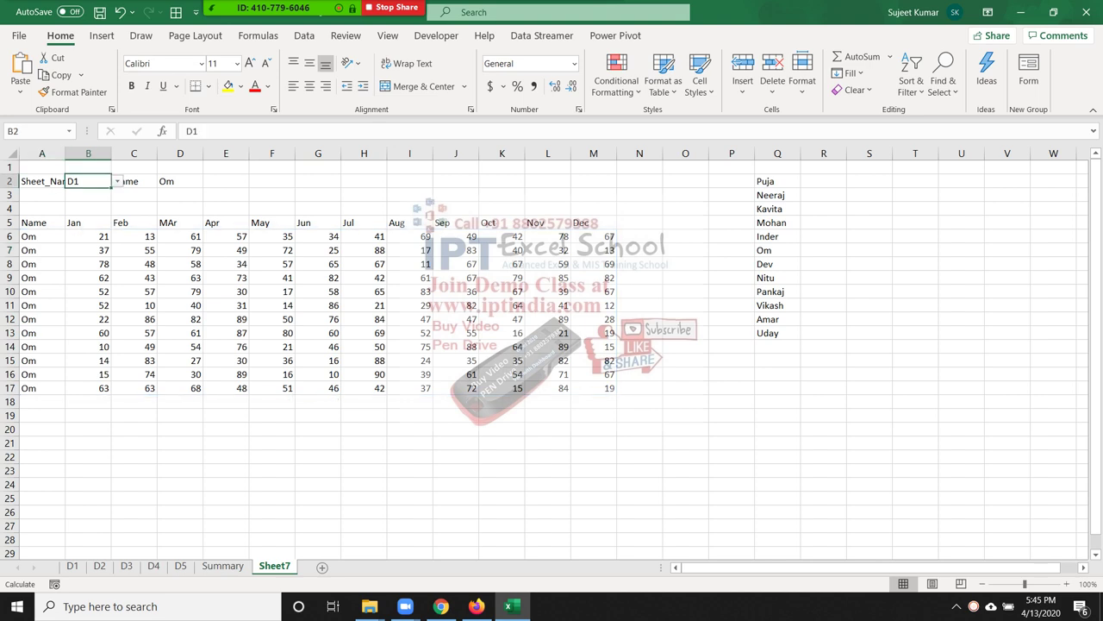
click(117, 181)
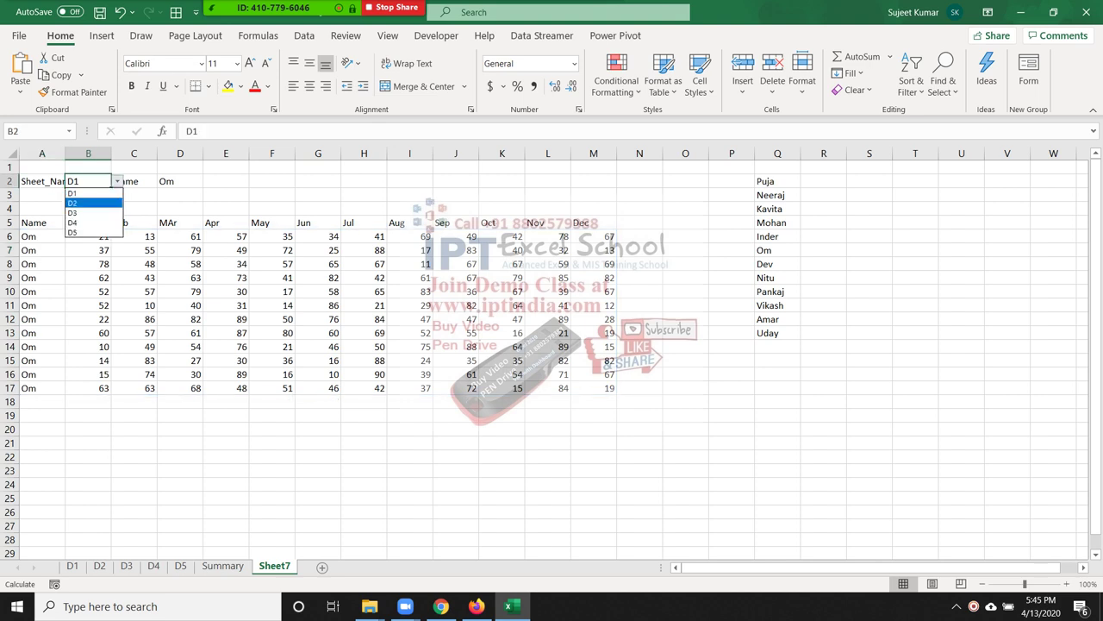
click(78, 192)
key(alt+Down)
key(Down)
key(Return)
key(alt+Down)
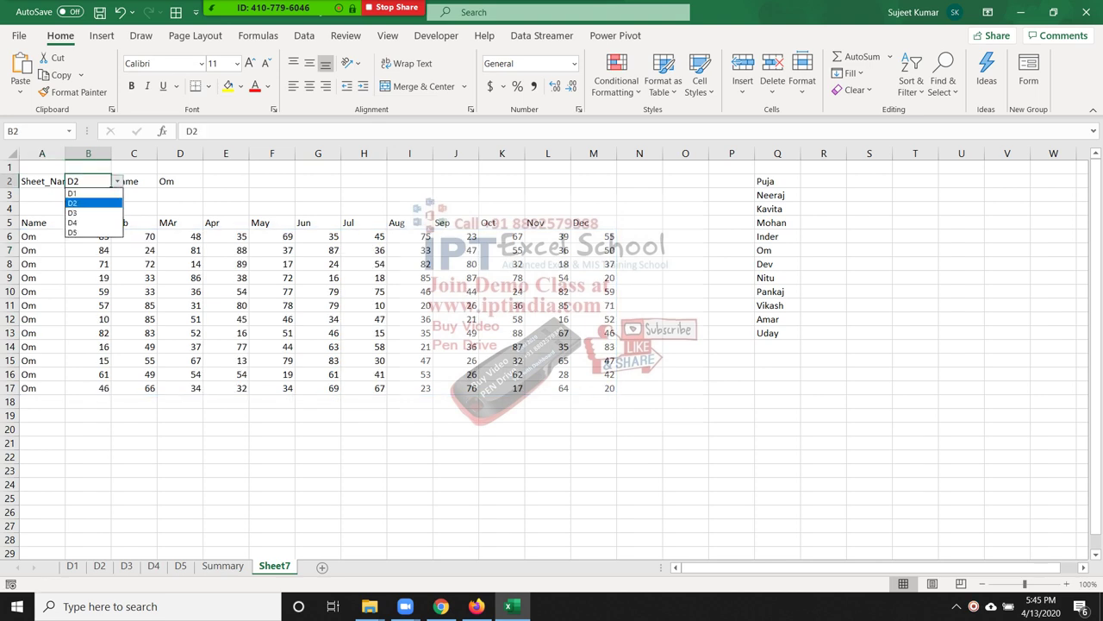
key(Down)
key(Return)
key(alt+Down)
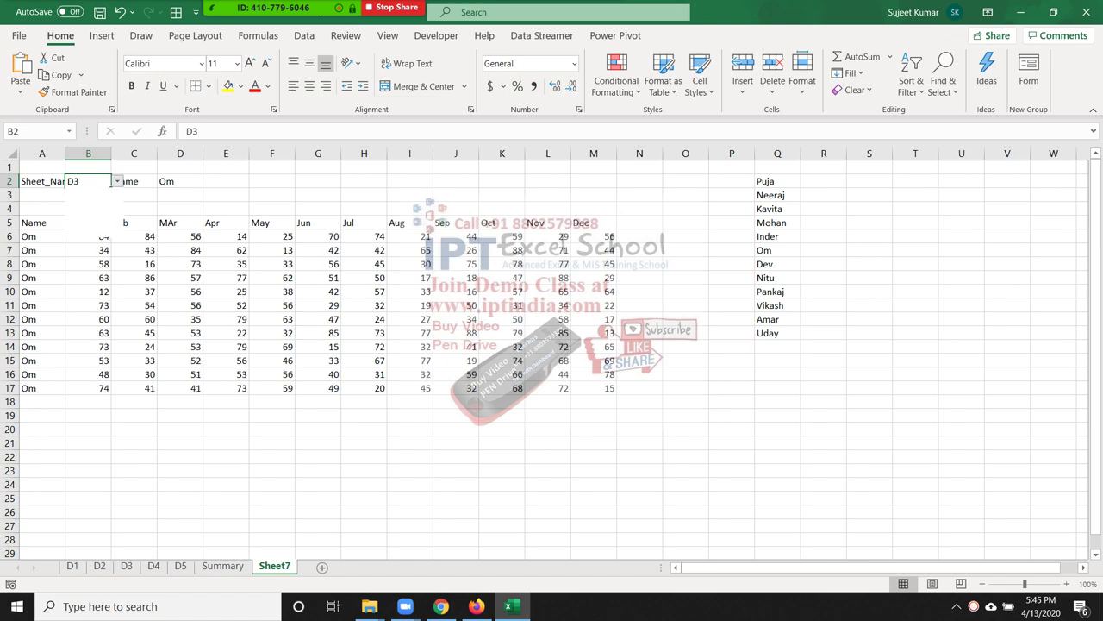
key(Down)
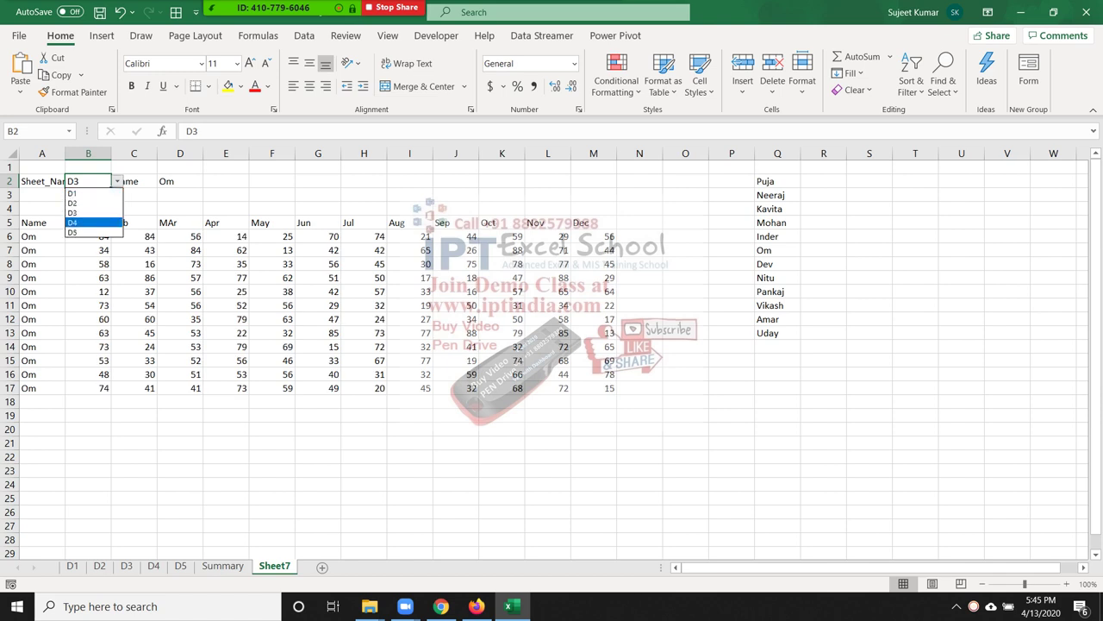
key(Return)
click(179, 181)
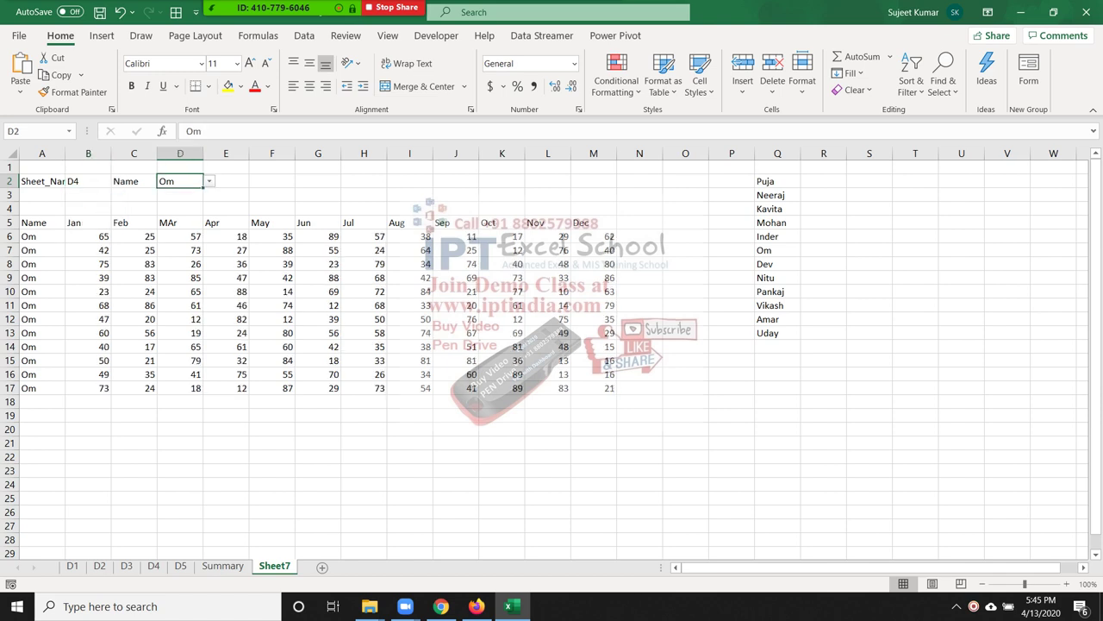
key(alt+Down)
key(Down)
key(Return)
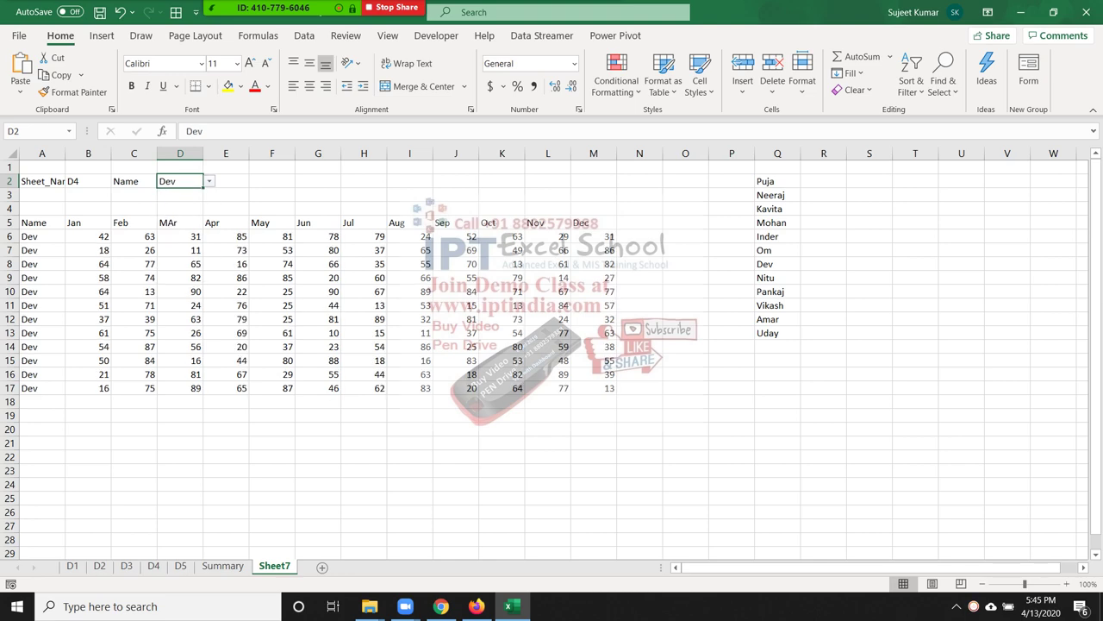
key(alt+Down)
key(Down)
key(Return)
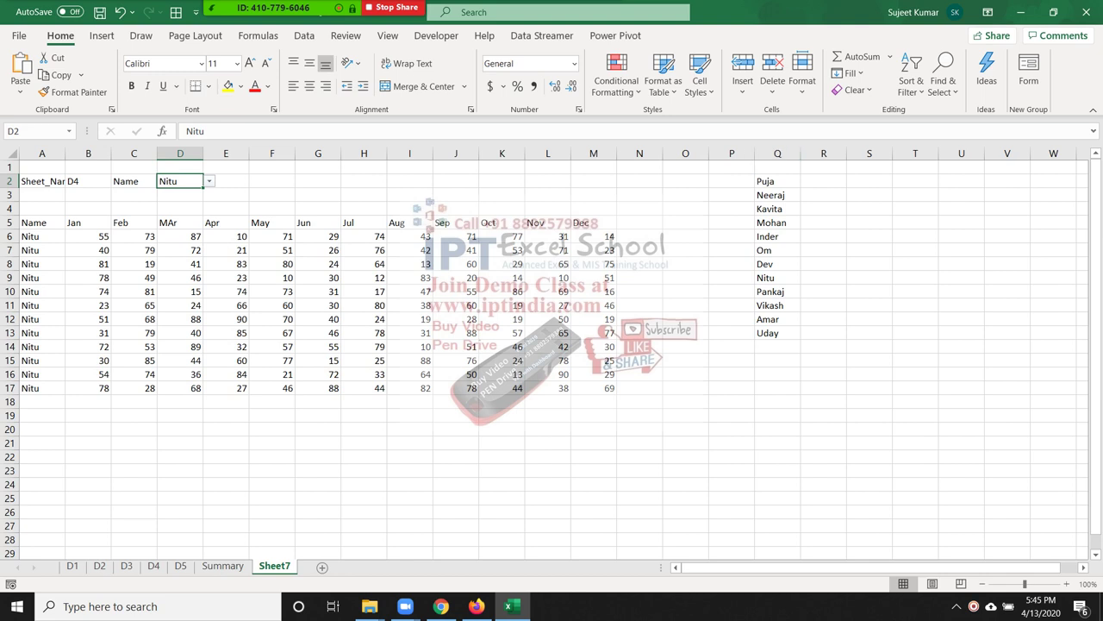
click(778, 167)
text(A)
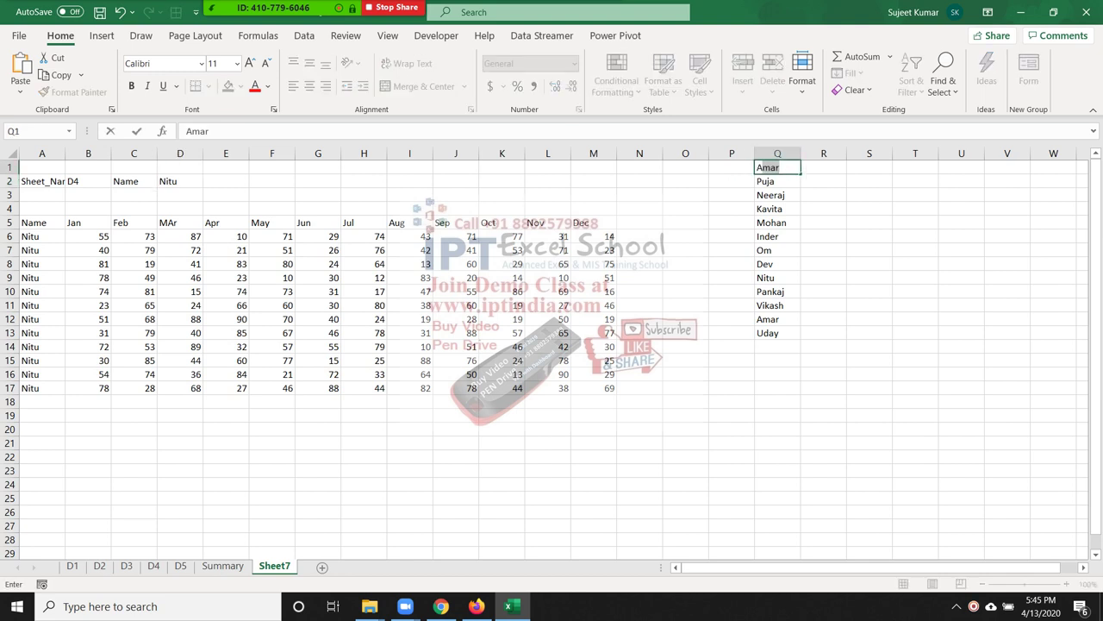
text(LL)
key(Return)
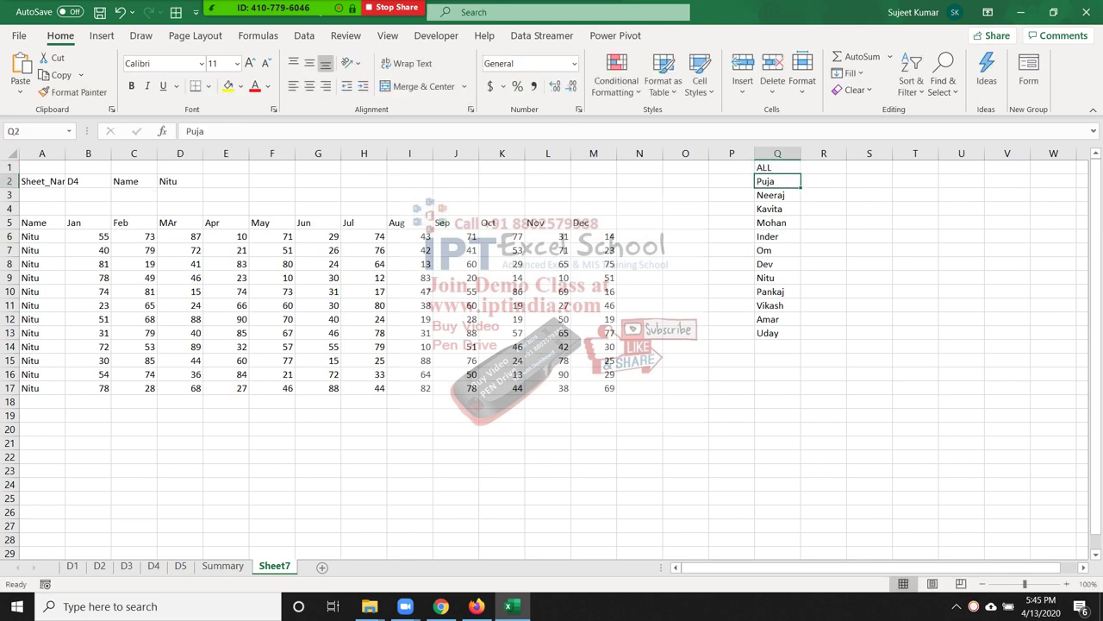
click(778, 168)
click(180, 181)
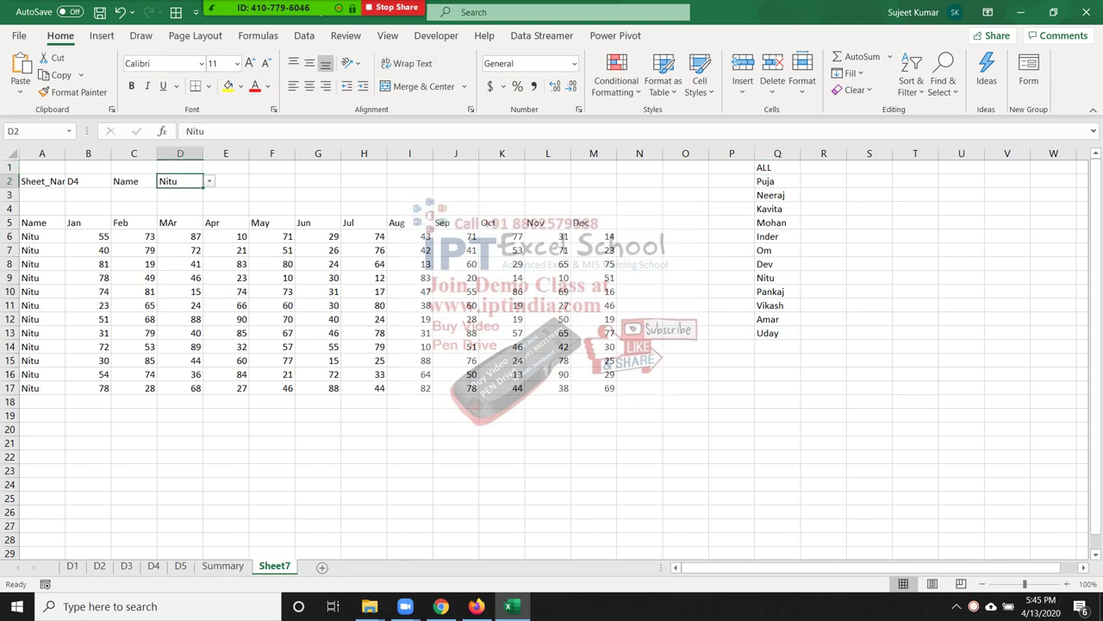
key(alt+Down)
scroll(180, 226, up, 1)
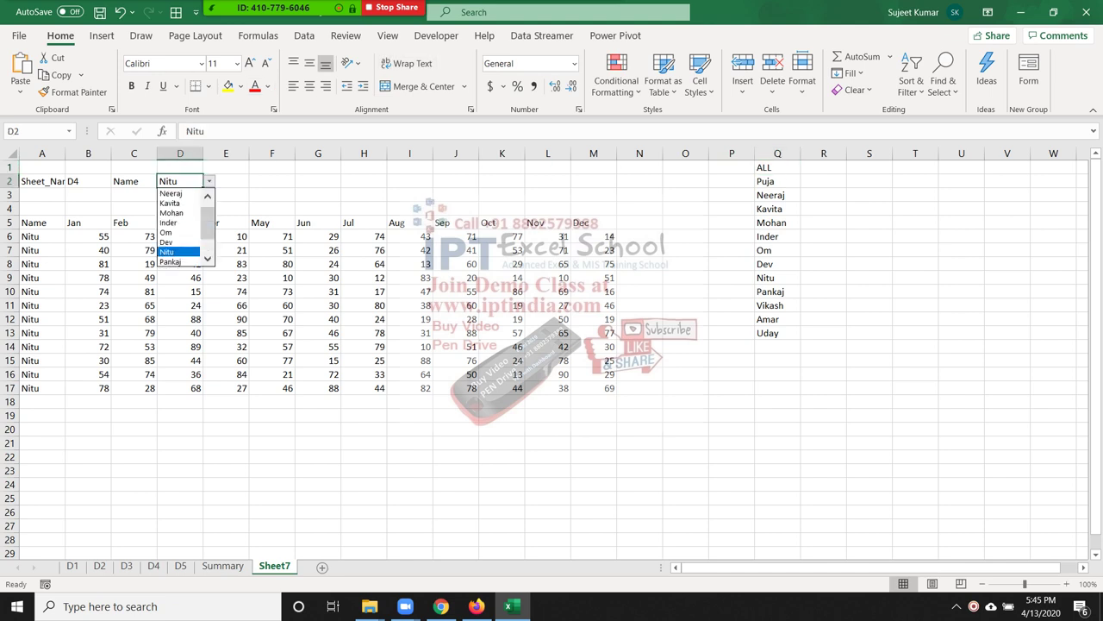
key(Escape)
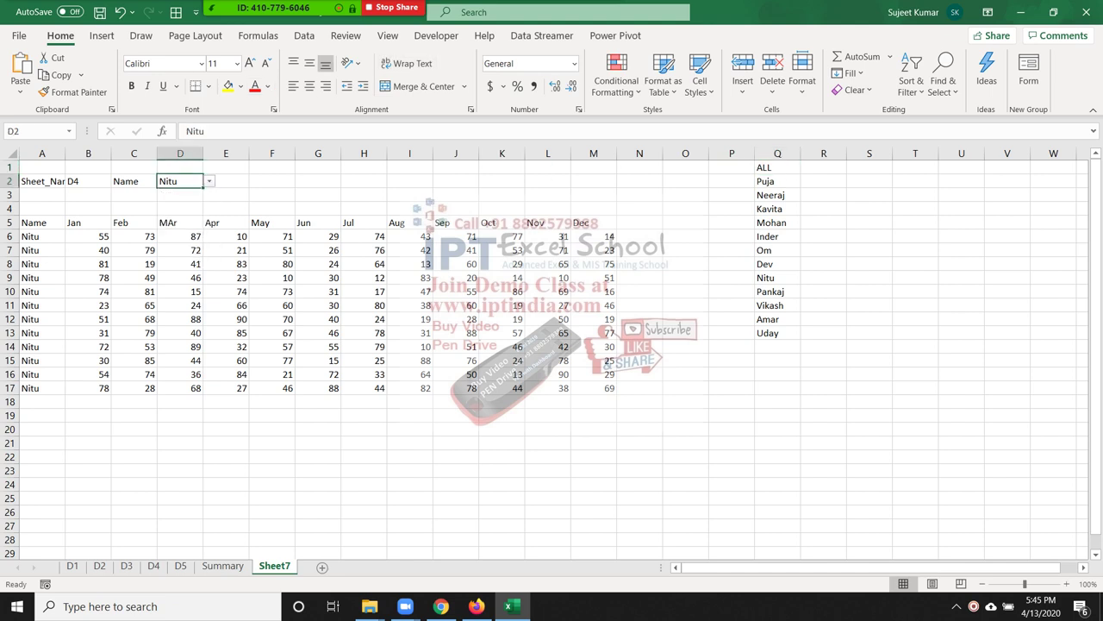
click(41, 236)
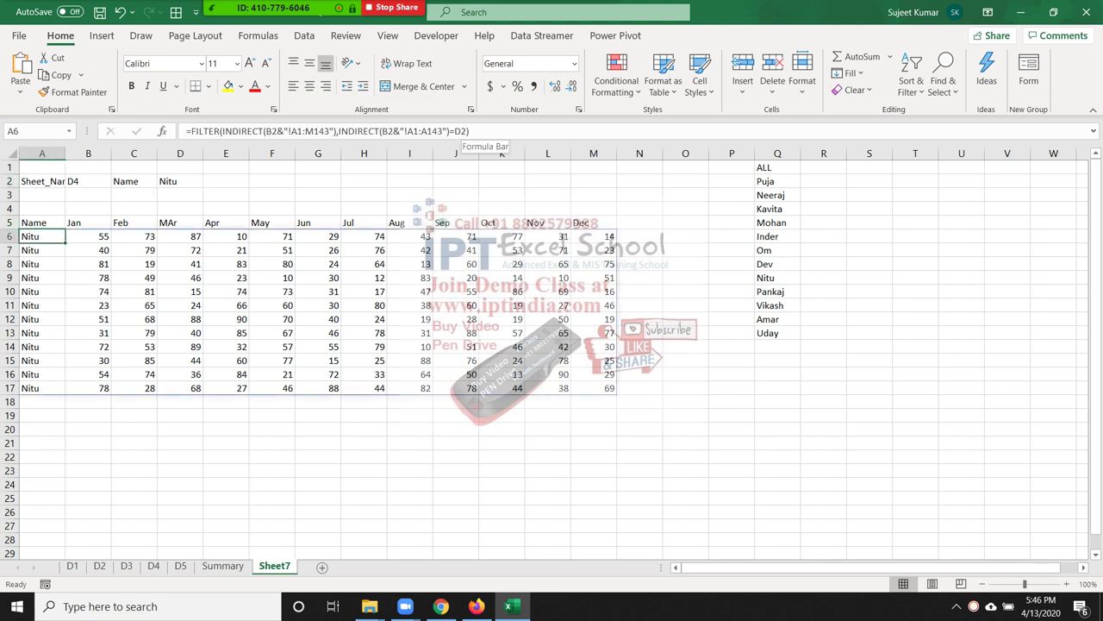
click(481, 131)
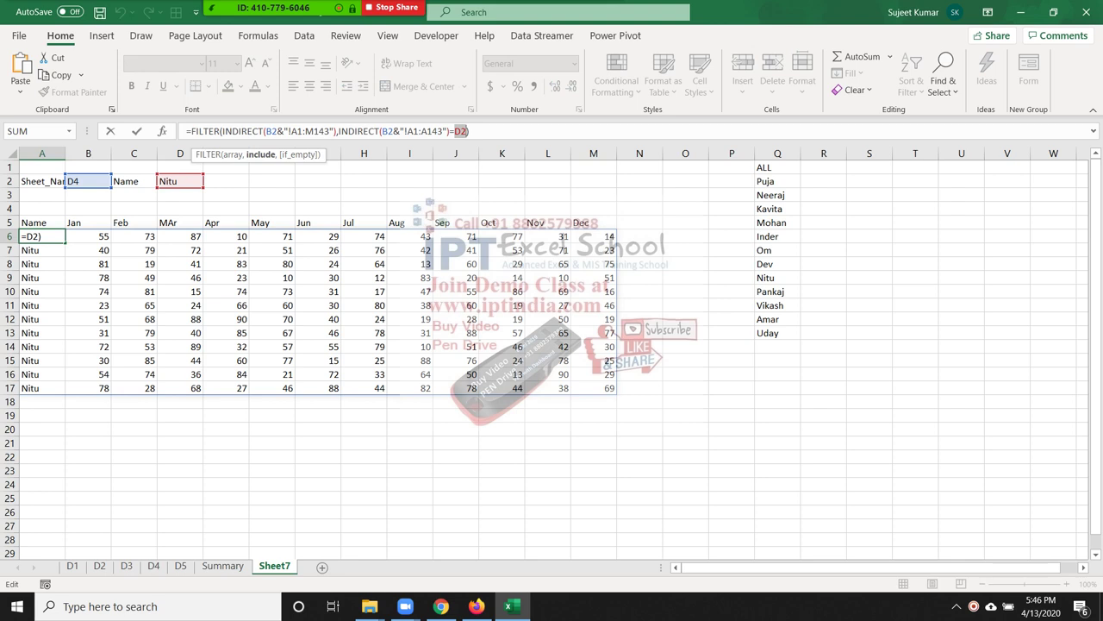
text("")
key(Return)
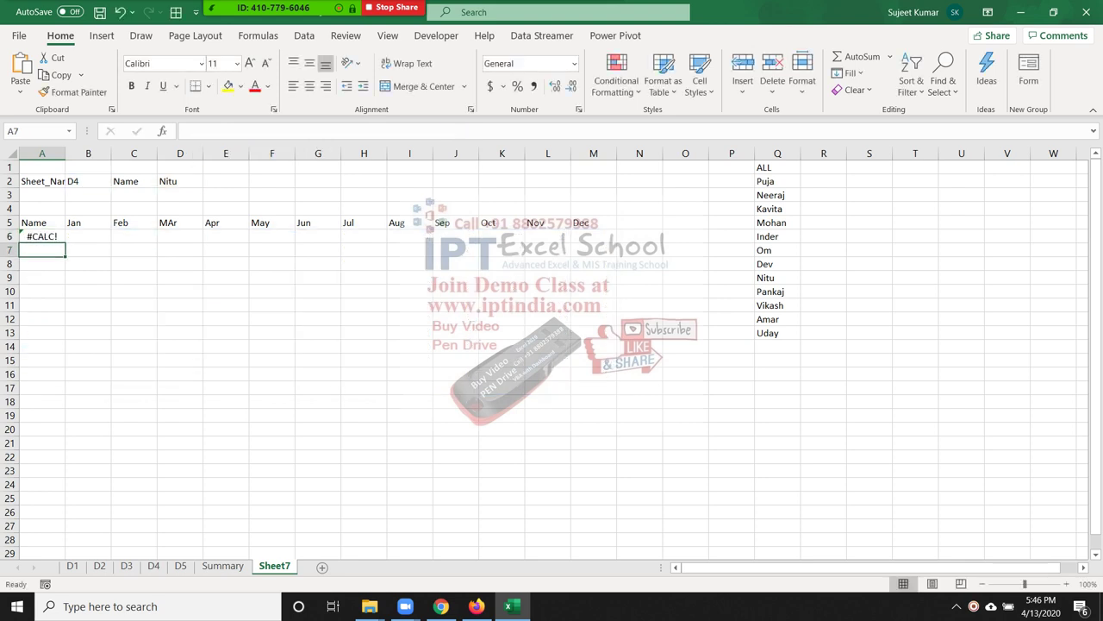
click(42, 236)
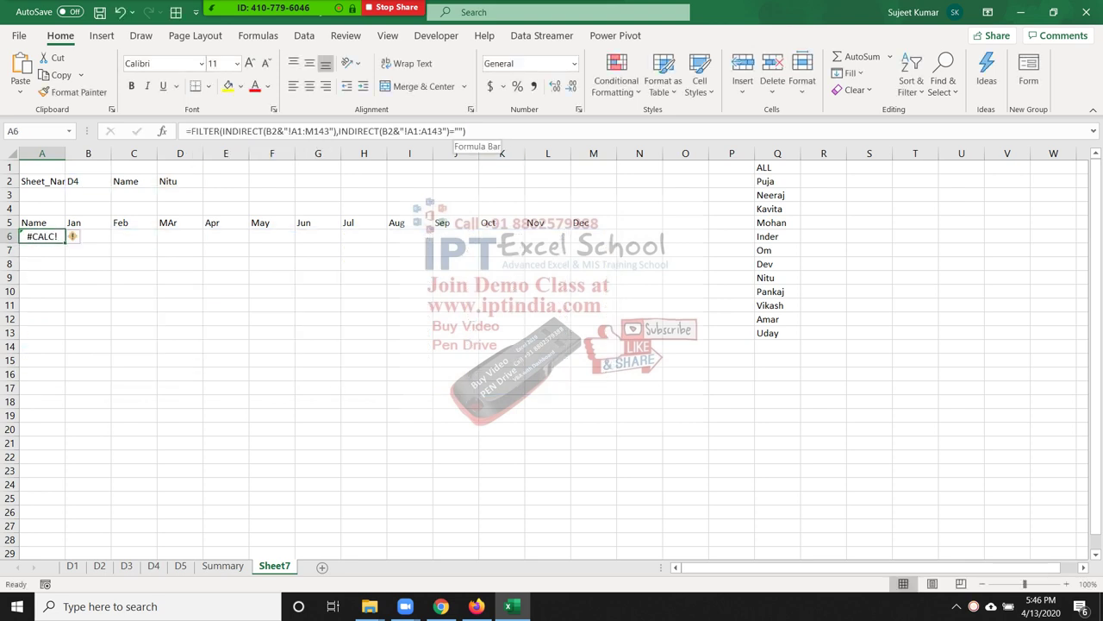
click(459, 131)
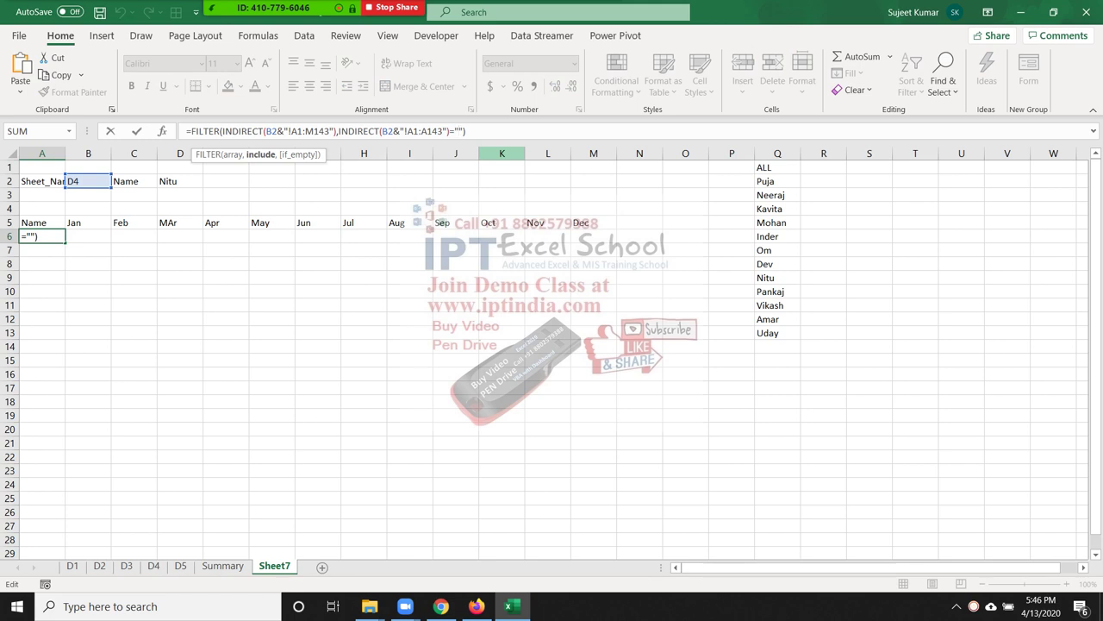
text(*.*)
key(BackSpace)
key(BackSpace)
text(*)
key(ctrl+Return)
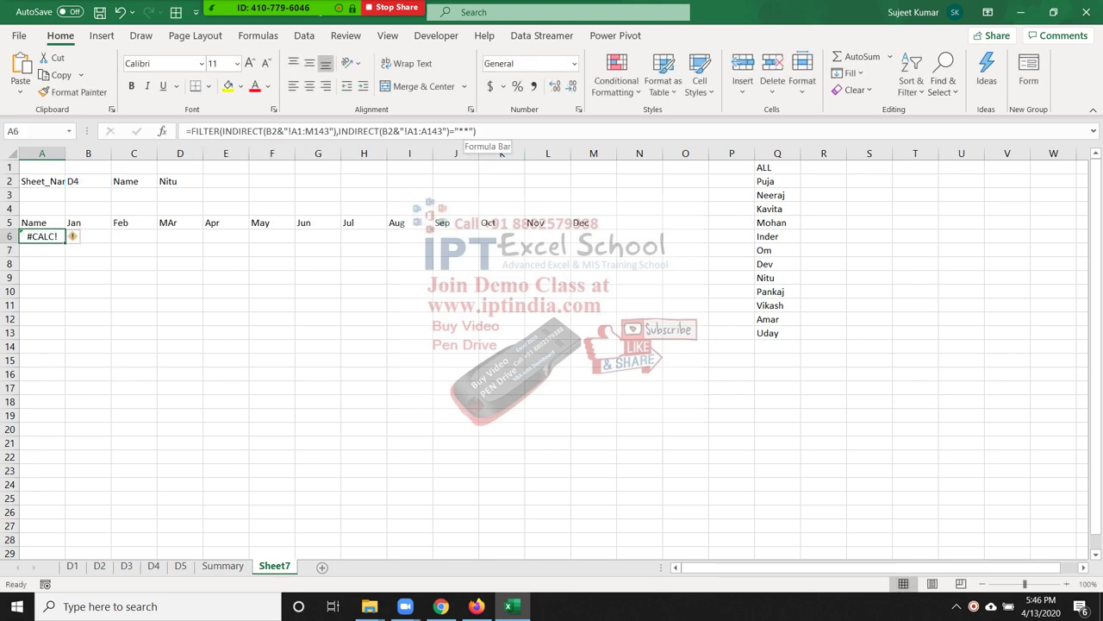
click(481, 131)
key(BackSpace)
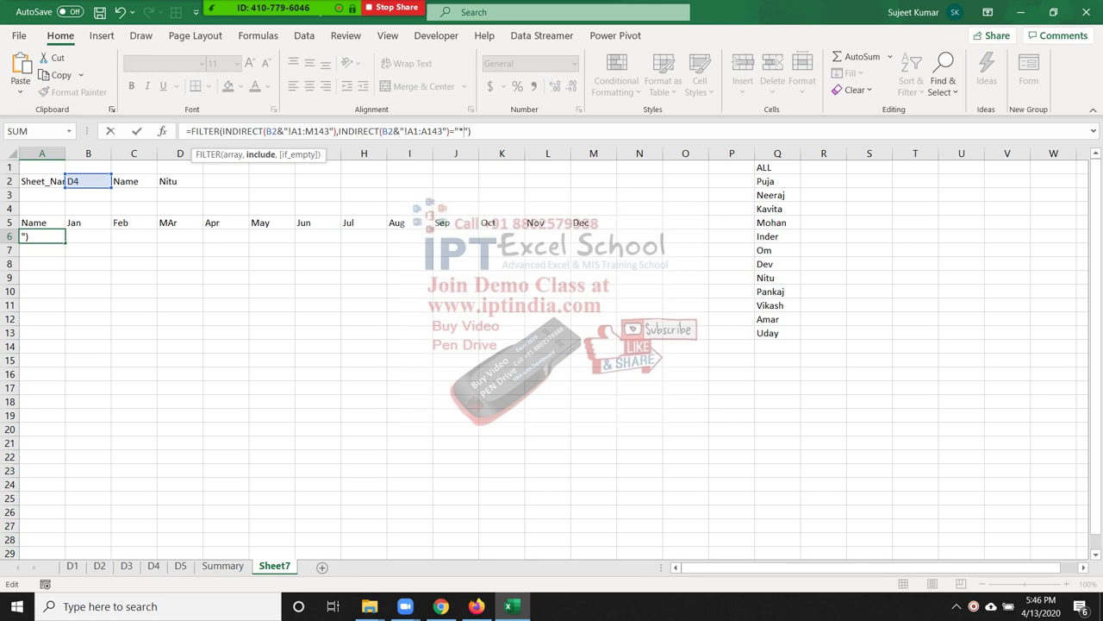
text(?)
text(*)
key(Return)
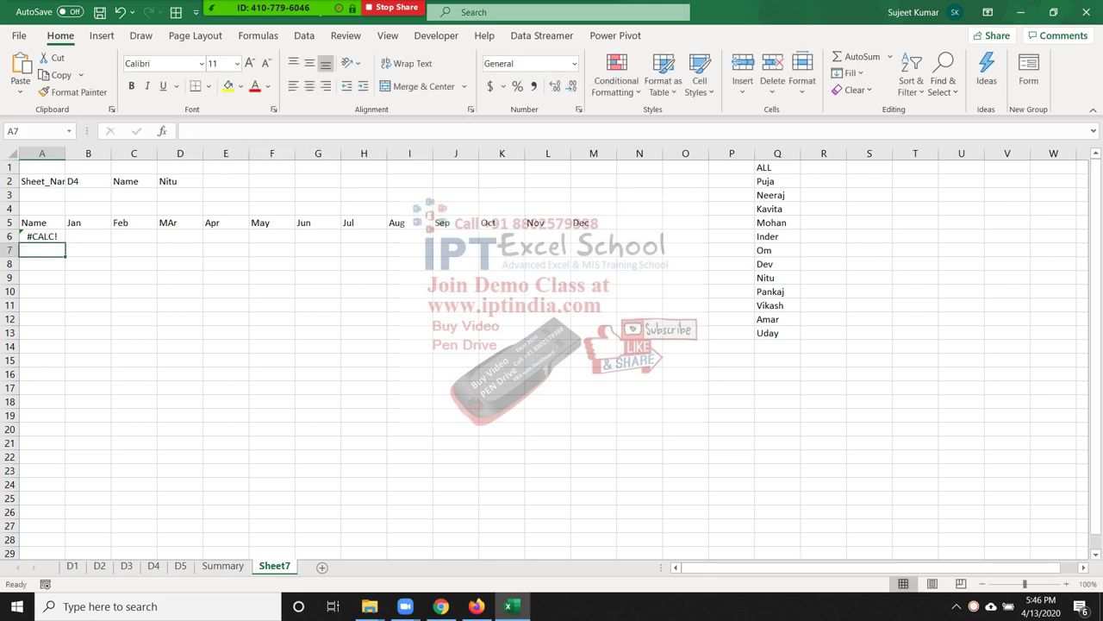
key(Up)
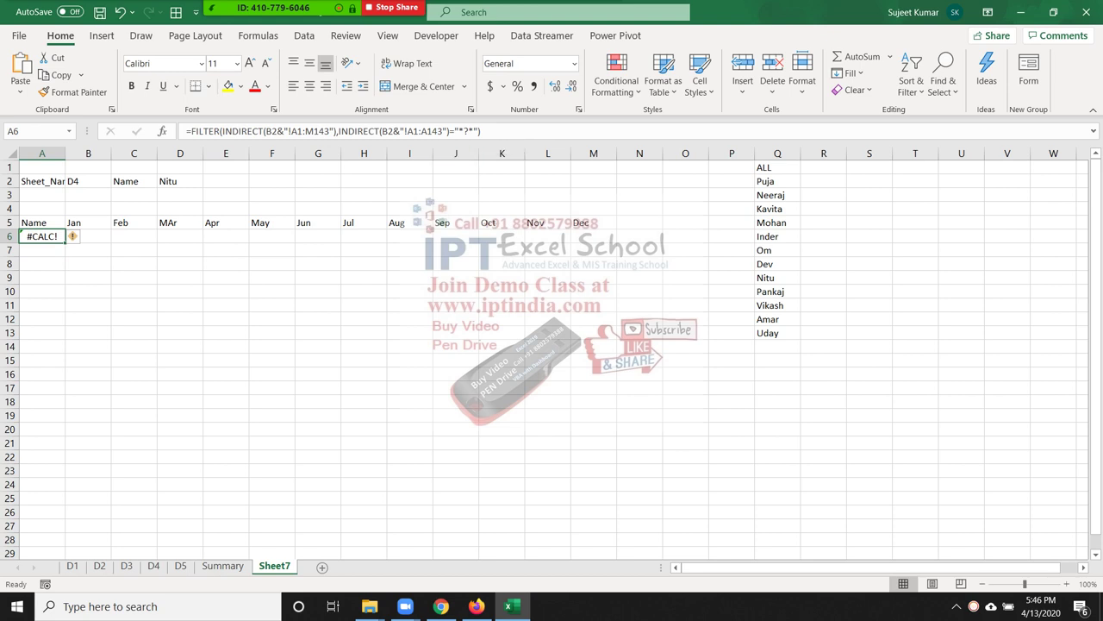
click(468, 131)
key(BackSpace)
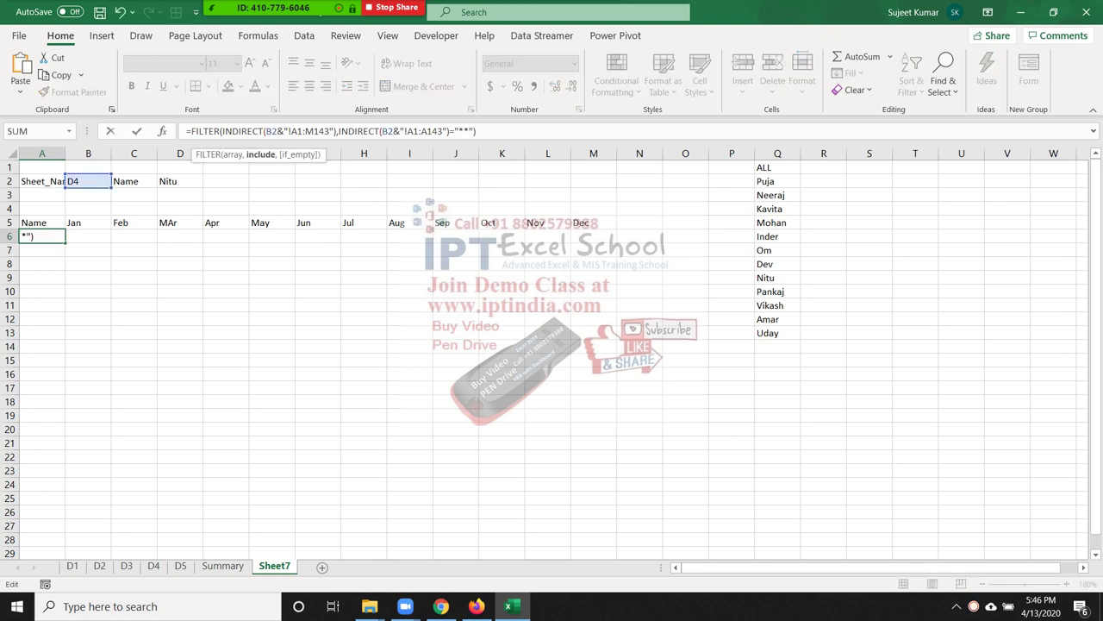
text(P)
key(Return)
key(Up)
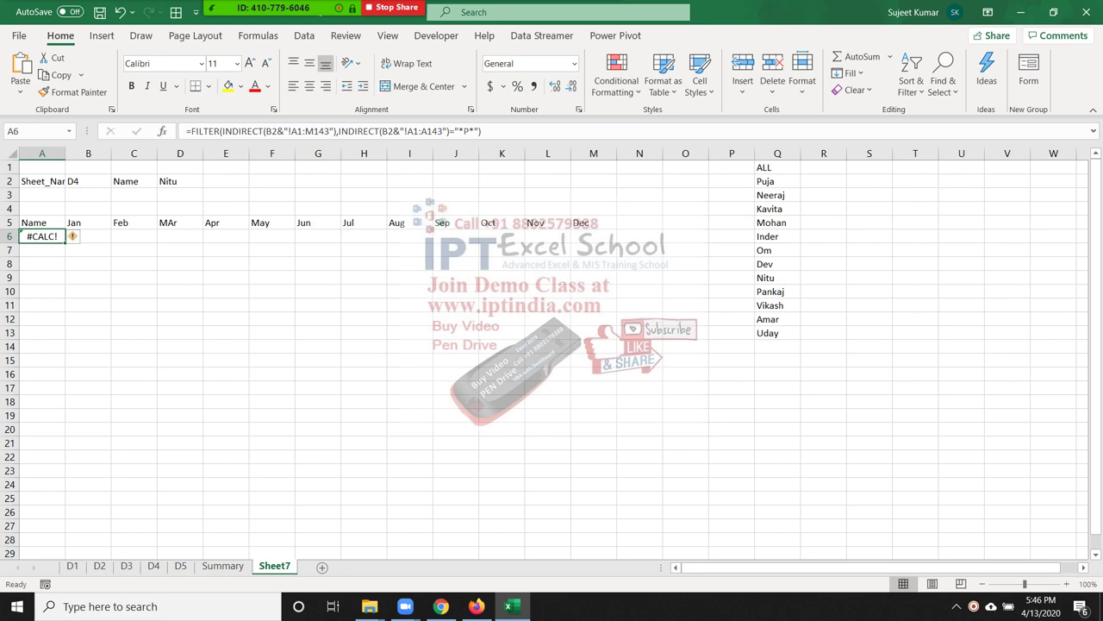
key(ctrl+z)
key(ctrl+z)
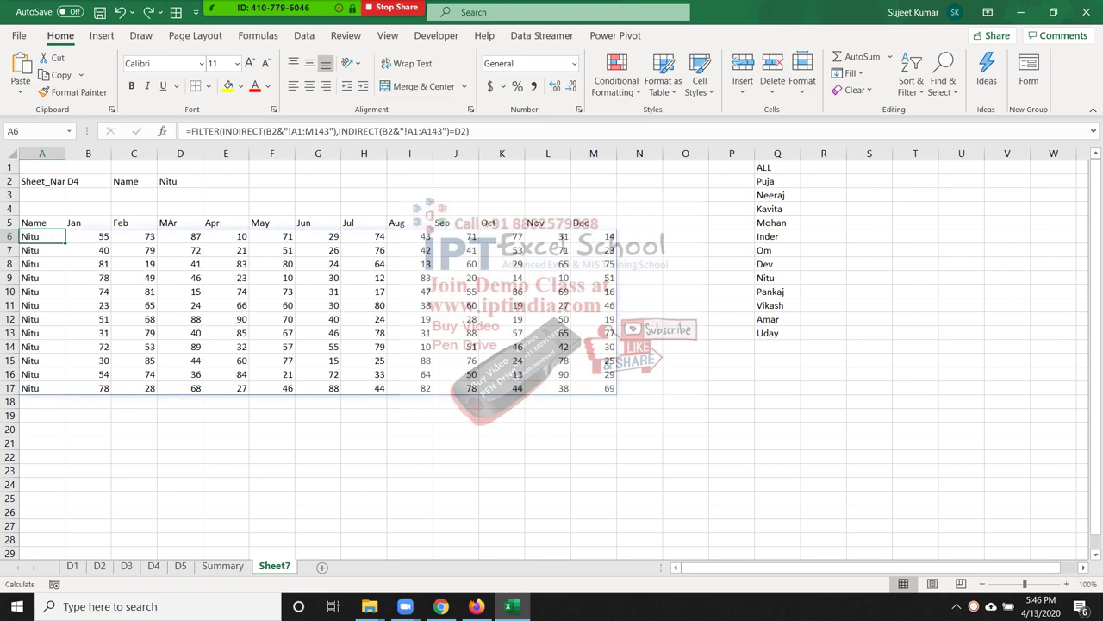
click(88, 346)
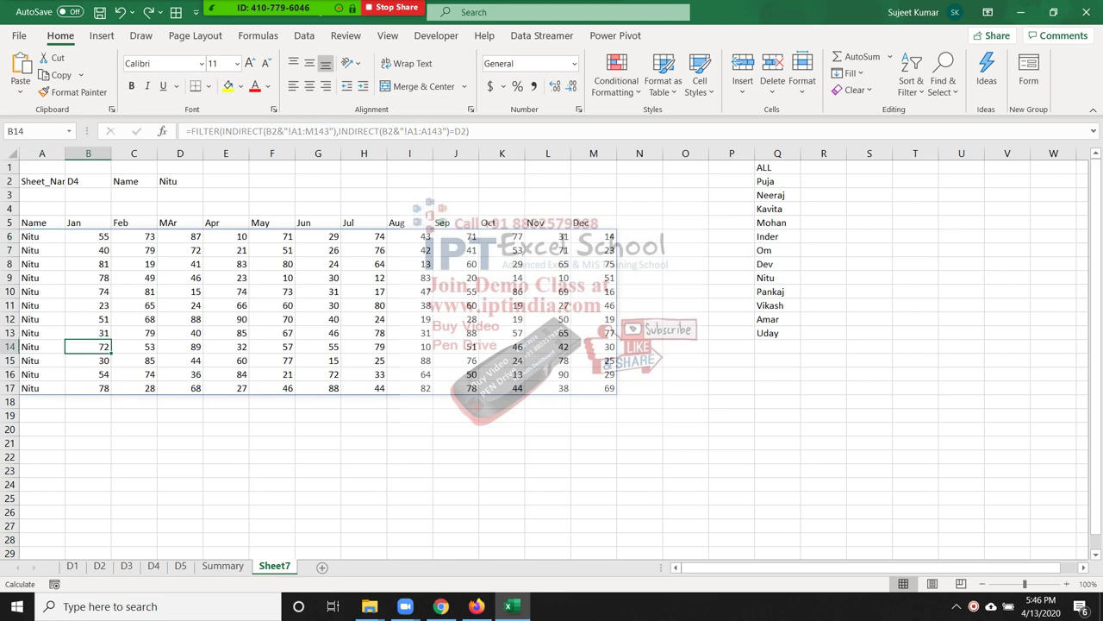
click(41, 236)
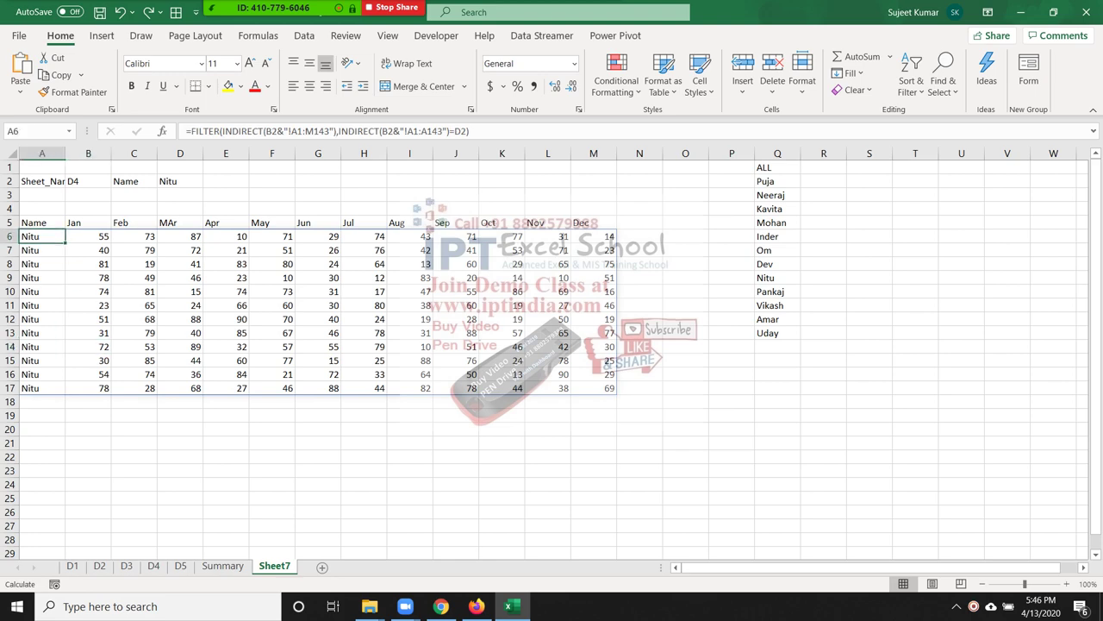
key(shift+F3)
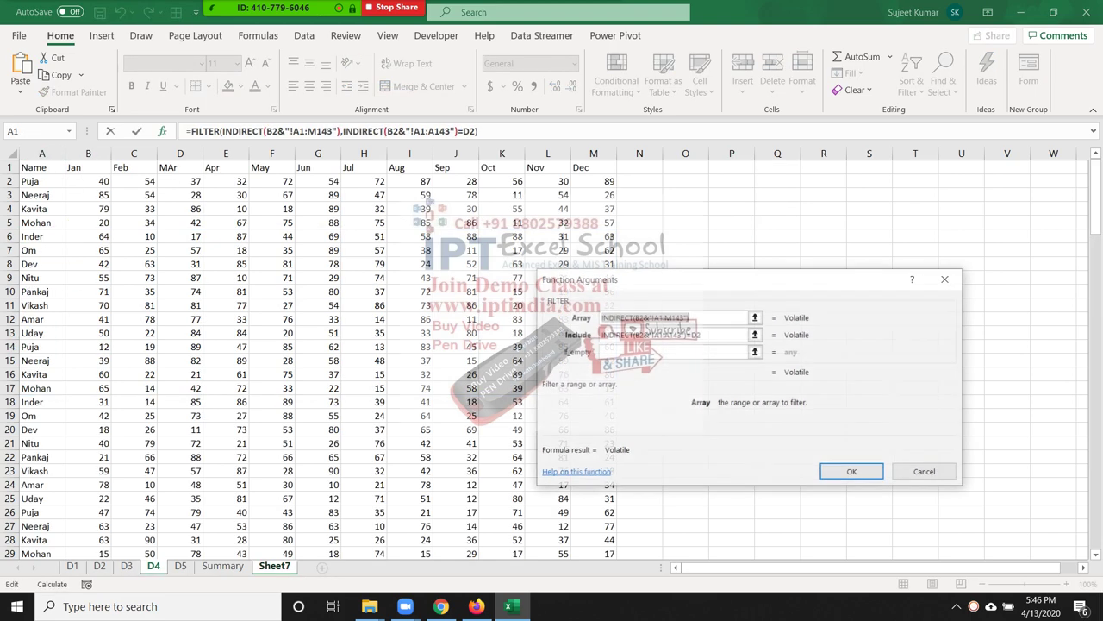
key(Tab)
key(Tab)
key(Tab)
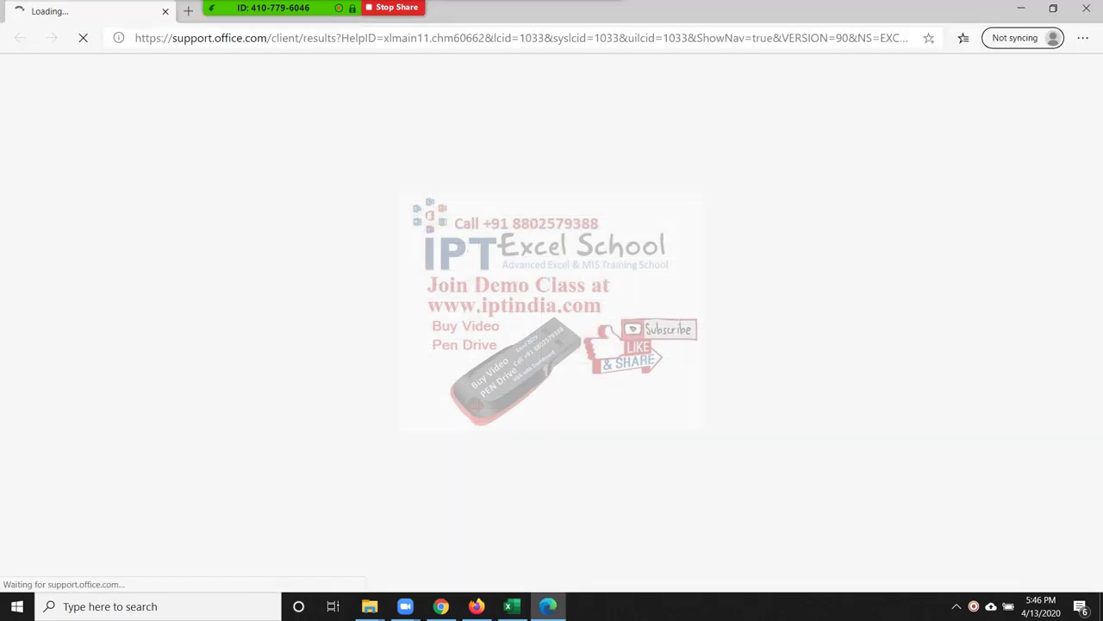
key(alt+Tab)
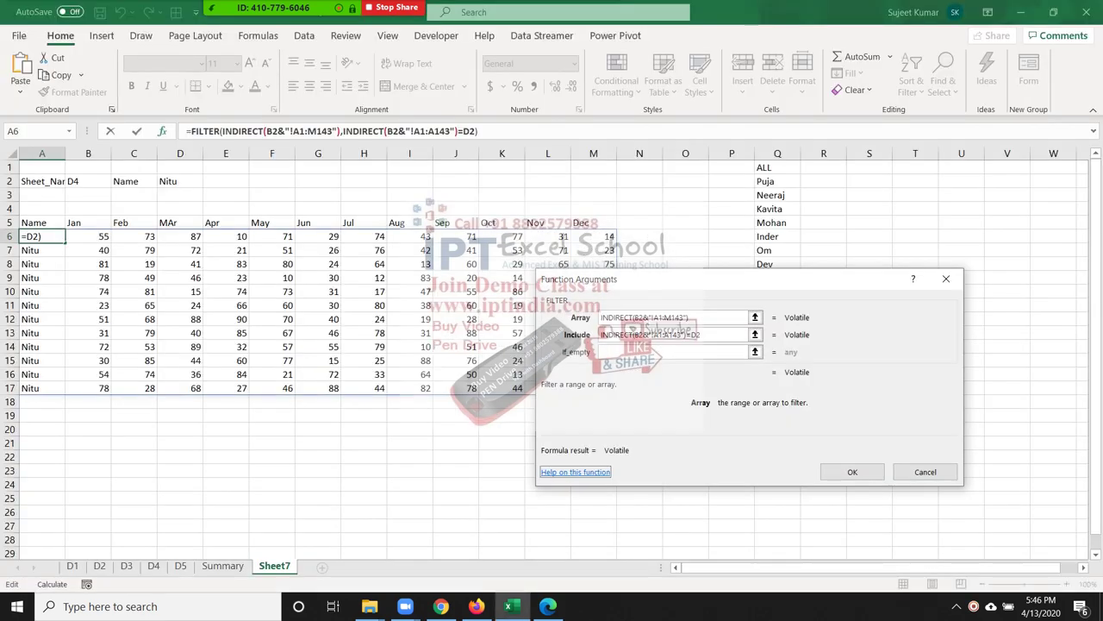
key(Return)
click(501, 388)
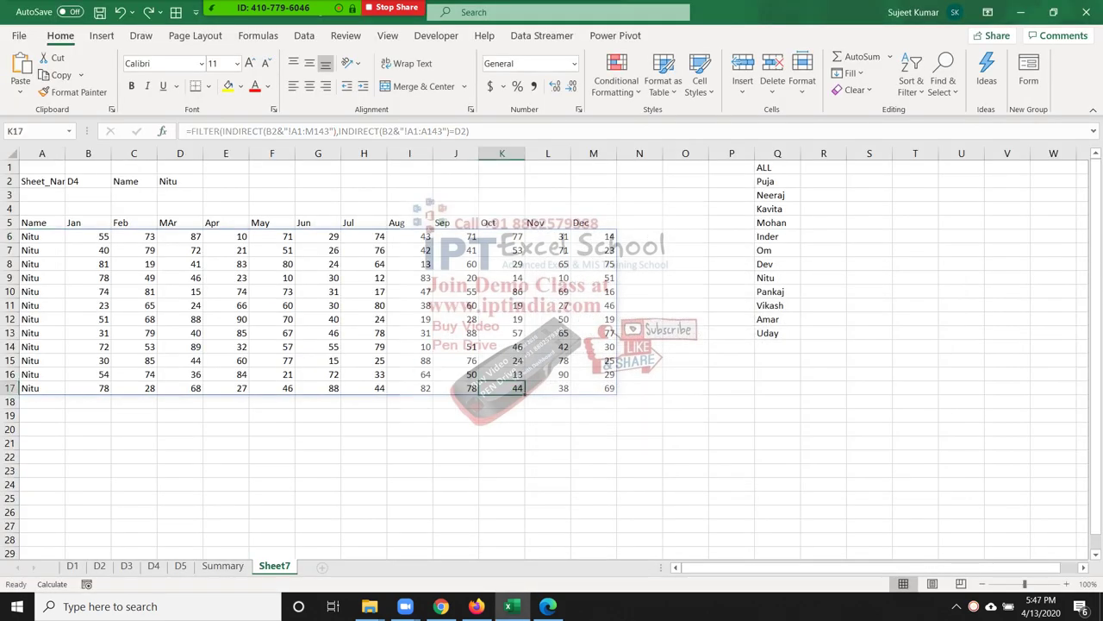
In Chrome's YouTube Studio tab, choose CREATE > Upload video and dismiss the file picker
click(441, 606)
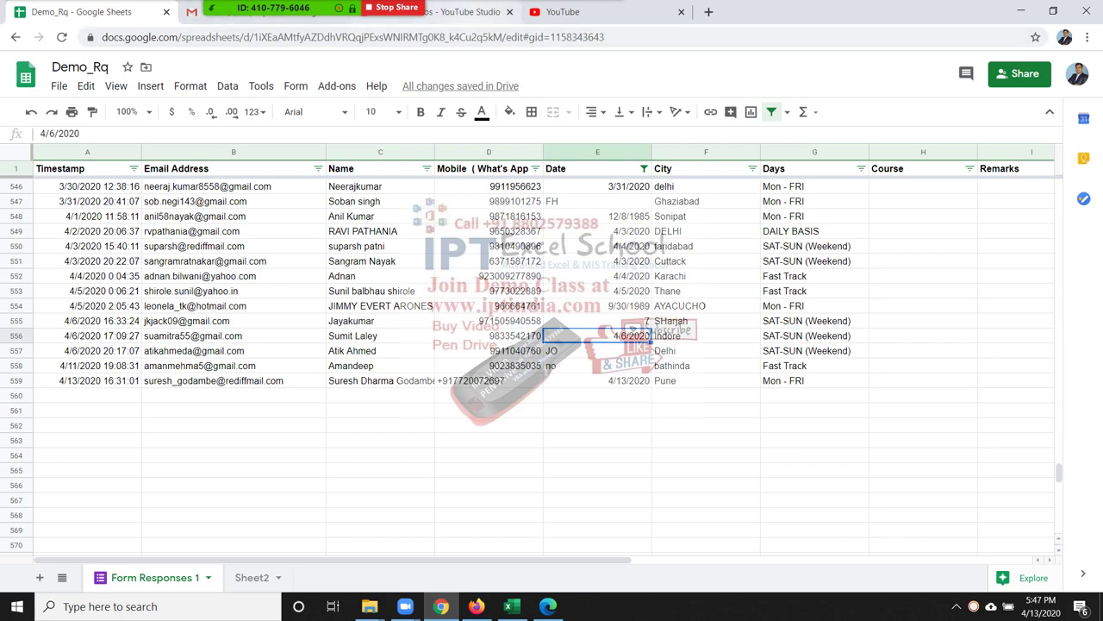
click(466, 11)
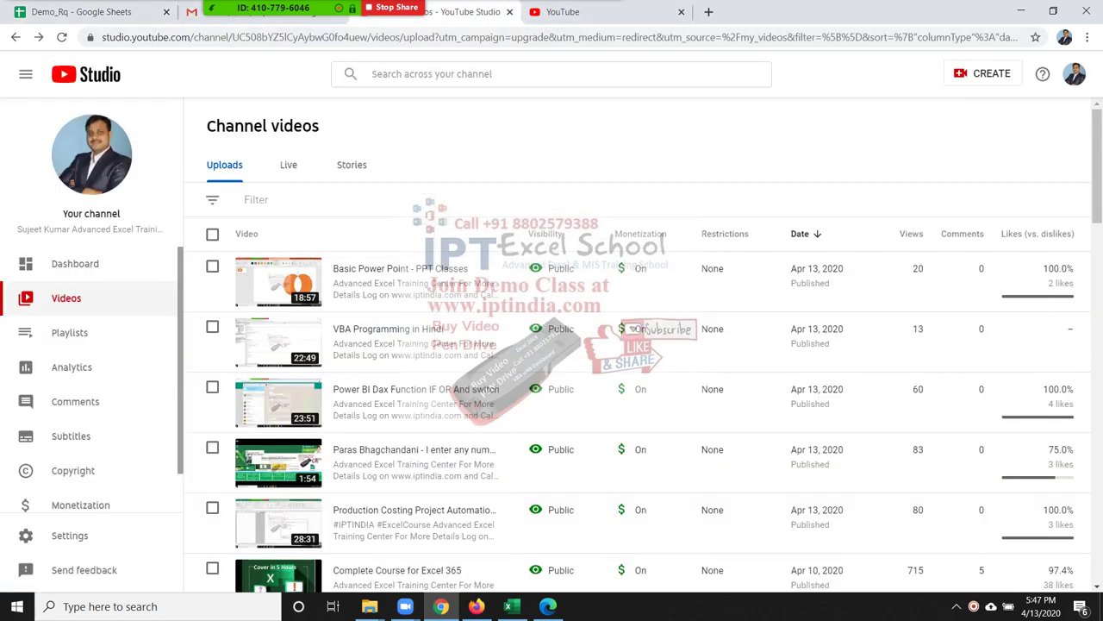
click(983, 74)
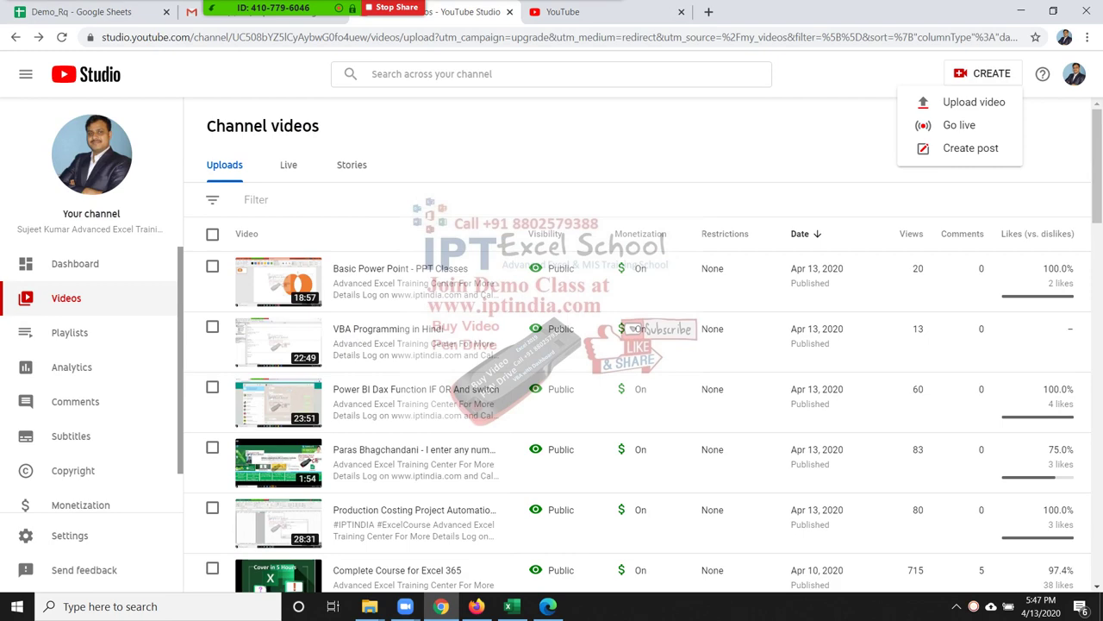
click(965, 102)
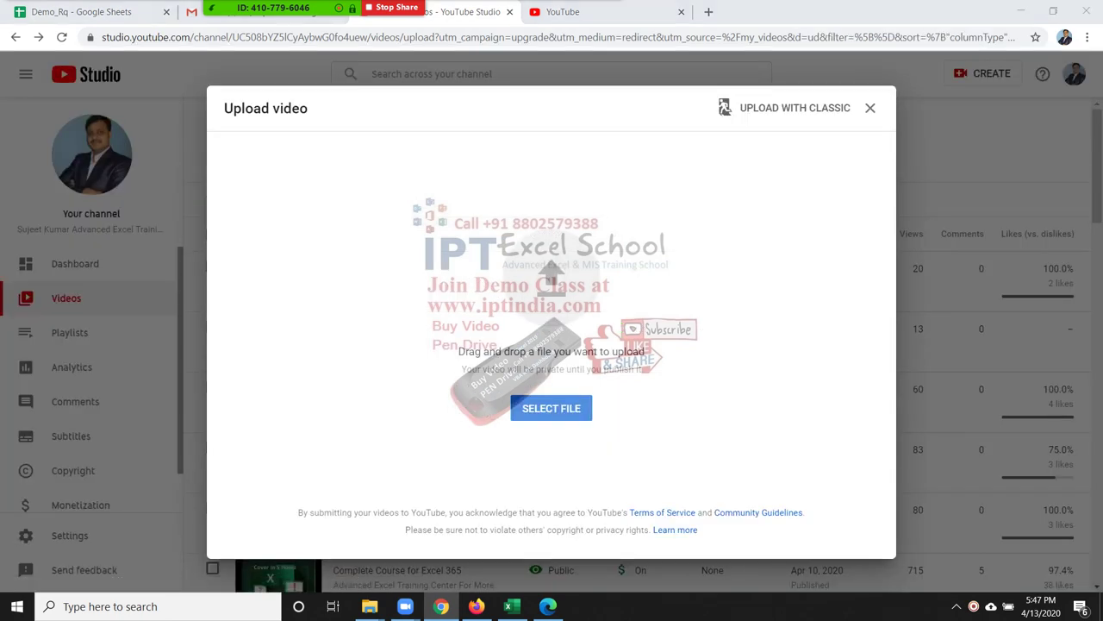
key(Escape)
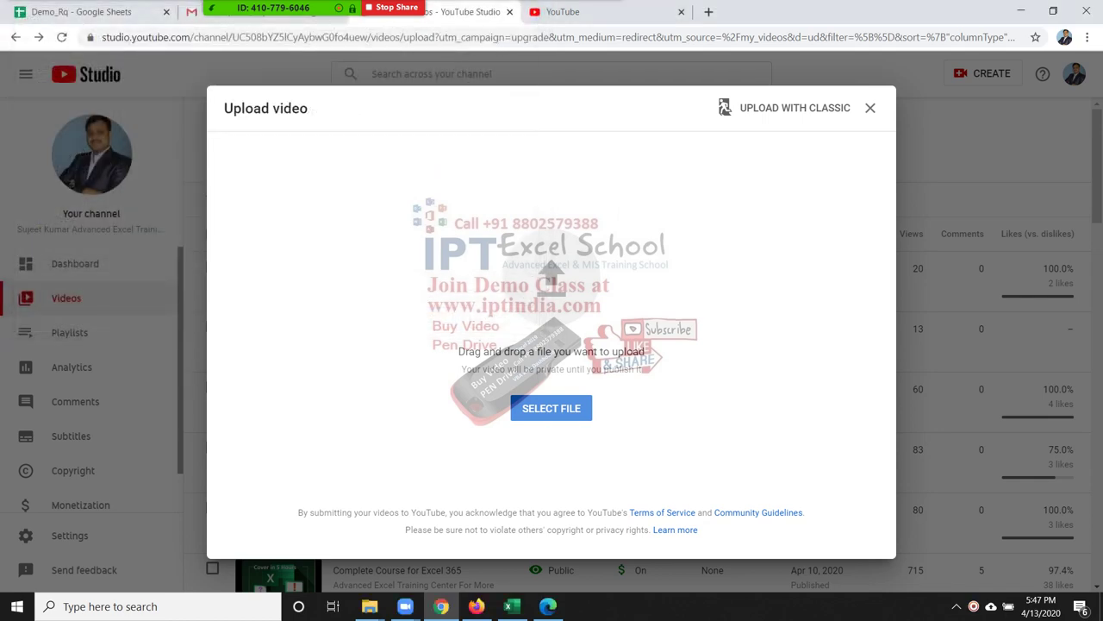
In Gmail, start a blank Compose message and open the pension verification email
click(207, 12)
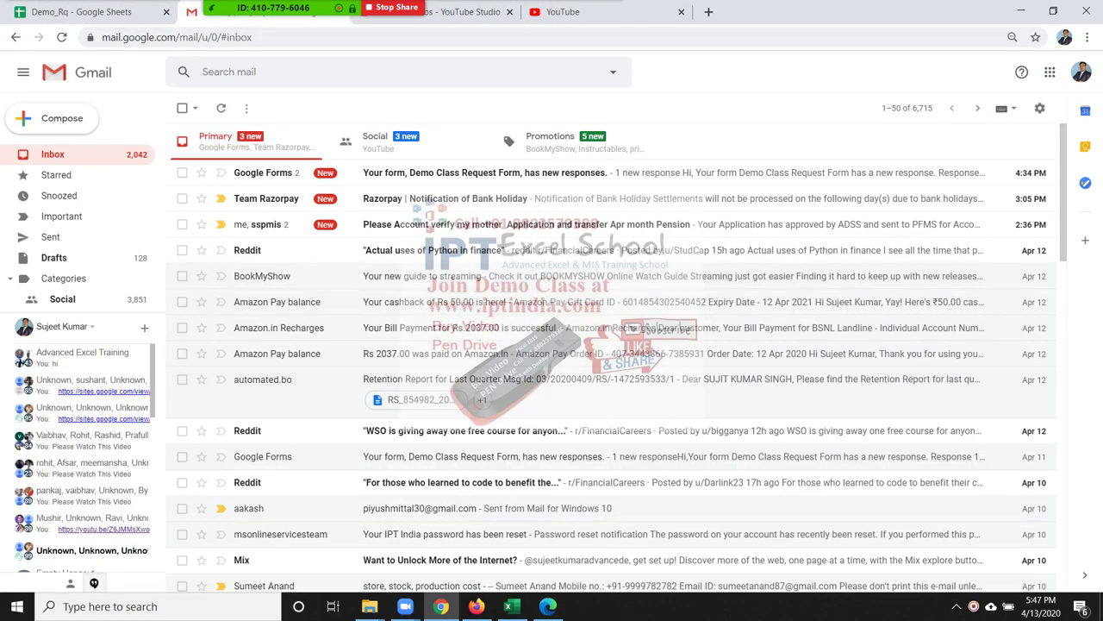
click(53, 118)
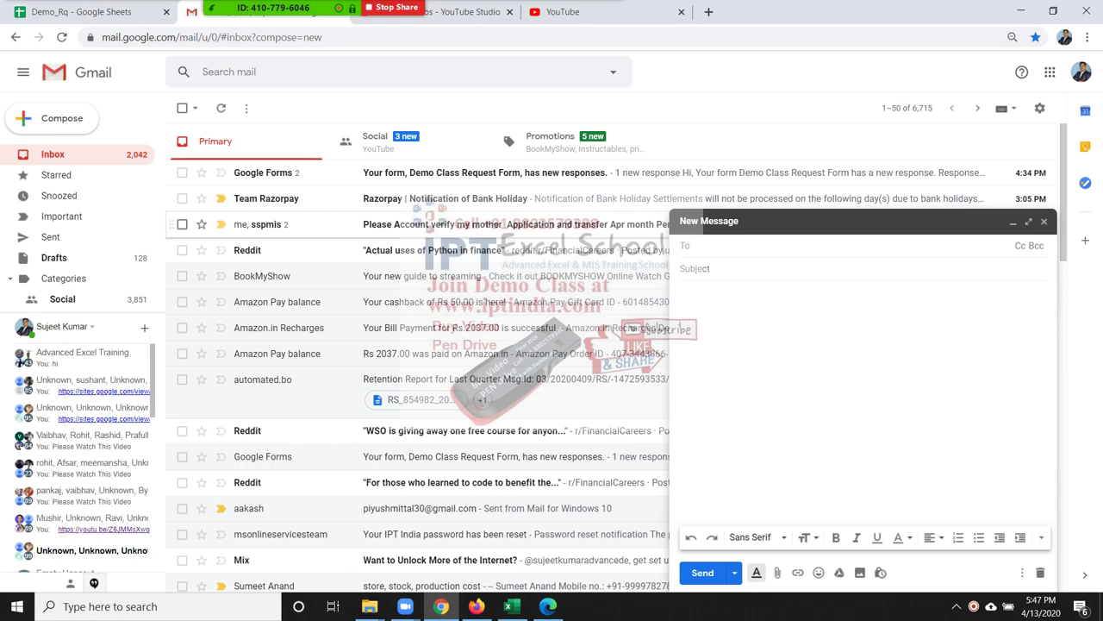
click(380, 224)
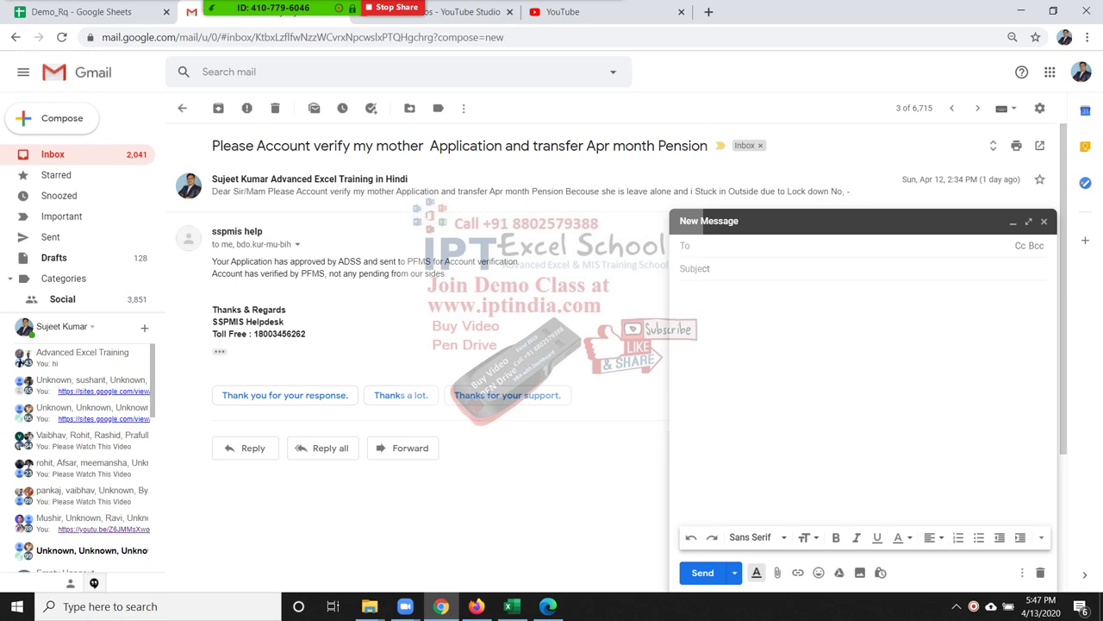
Give the new message the subject 'File' and bring up the attachment file picker
click(694, 269)
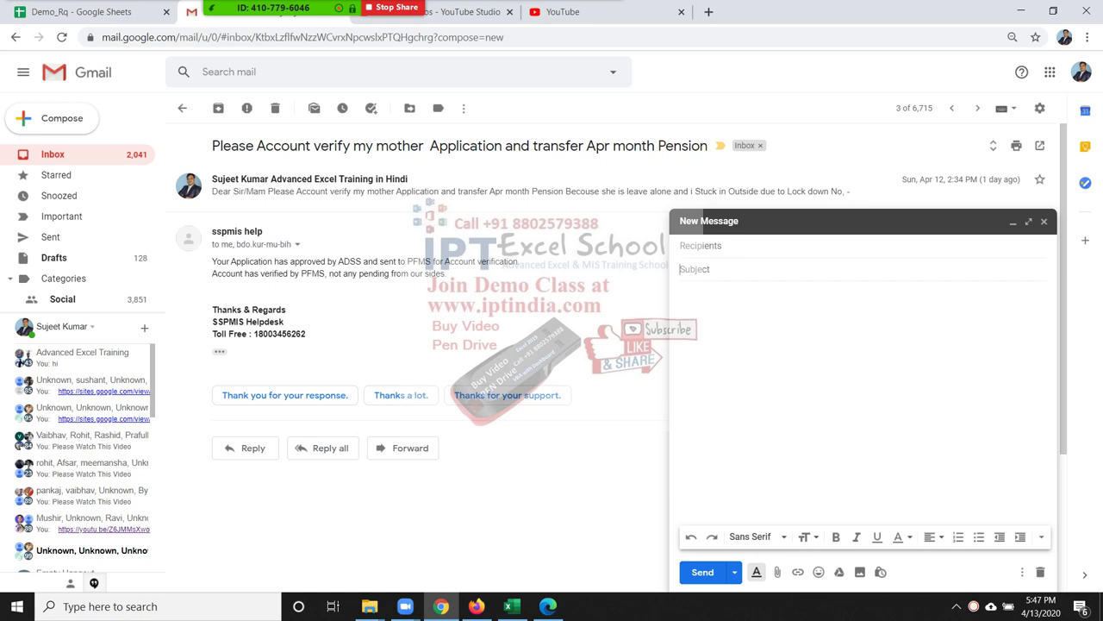
text(File)
key(Tab)
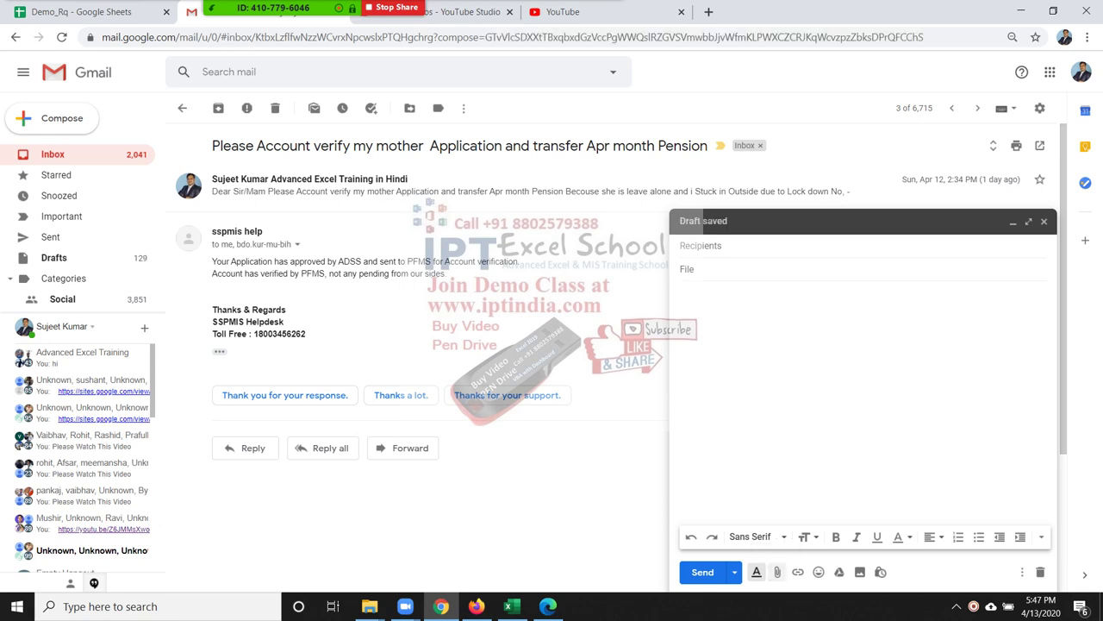
click(777, 571)
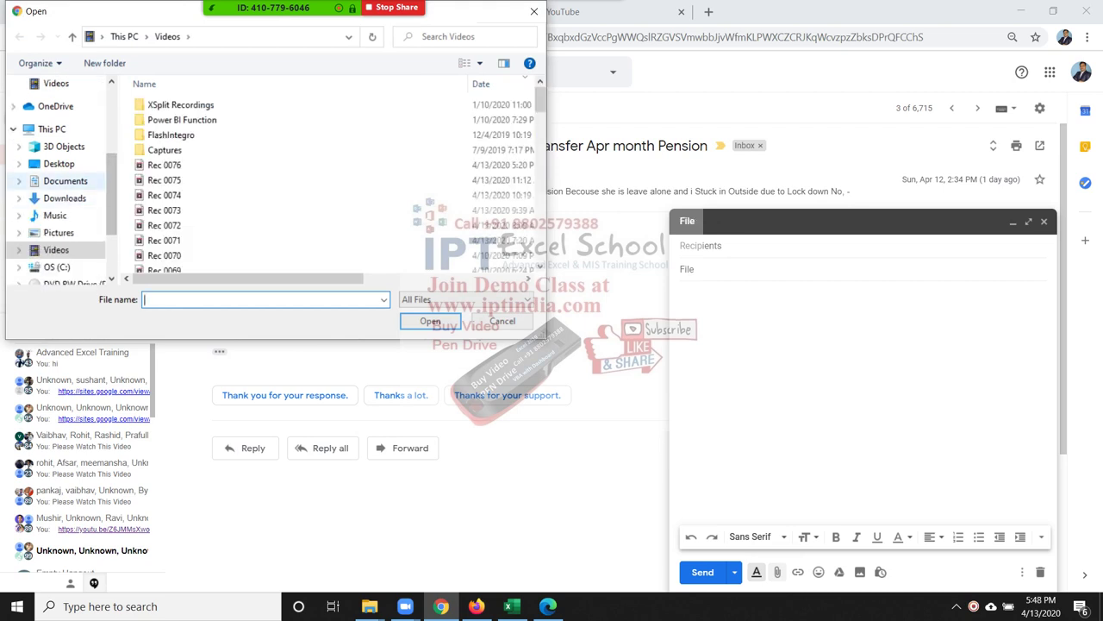
Attach the Pankaj.xlsm workbook from the Documents folder
click(65, 180)
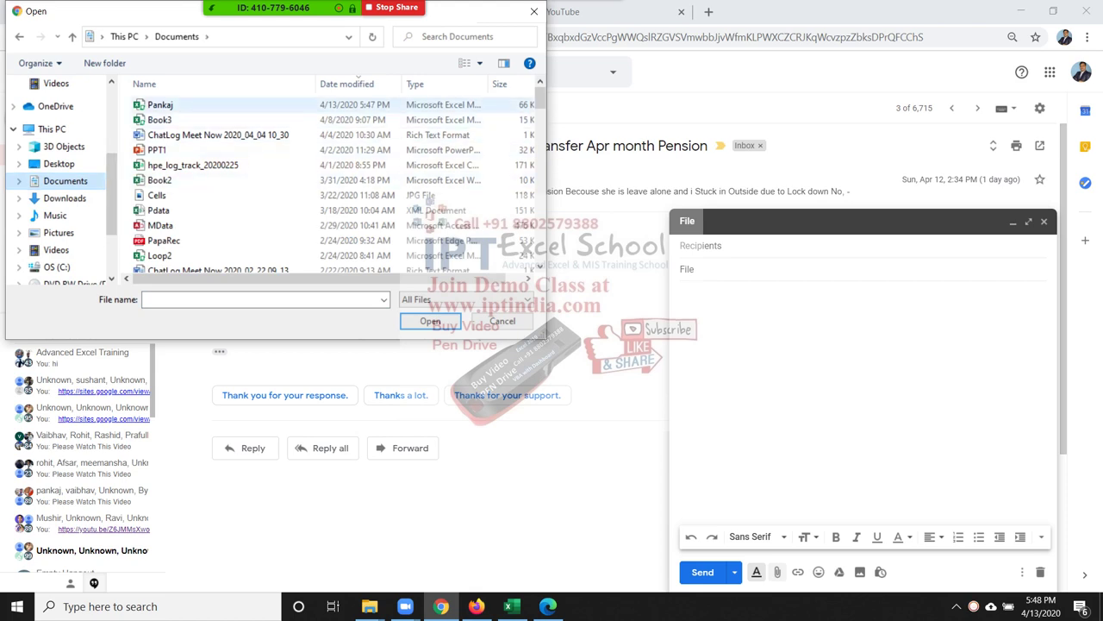
double_click(160, 104)
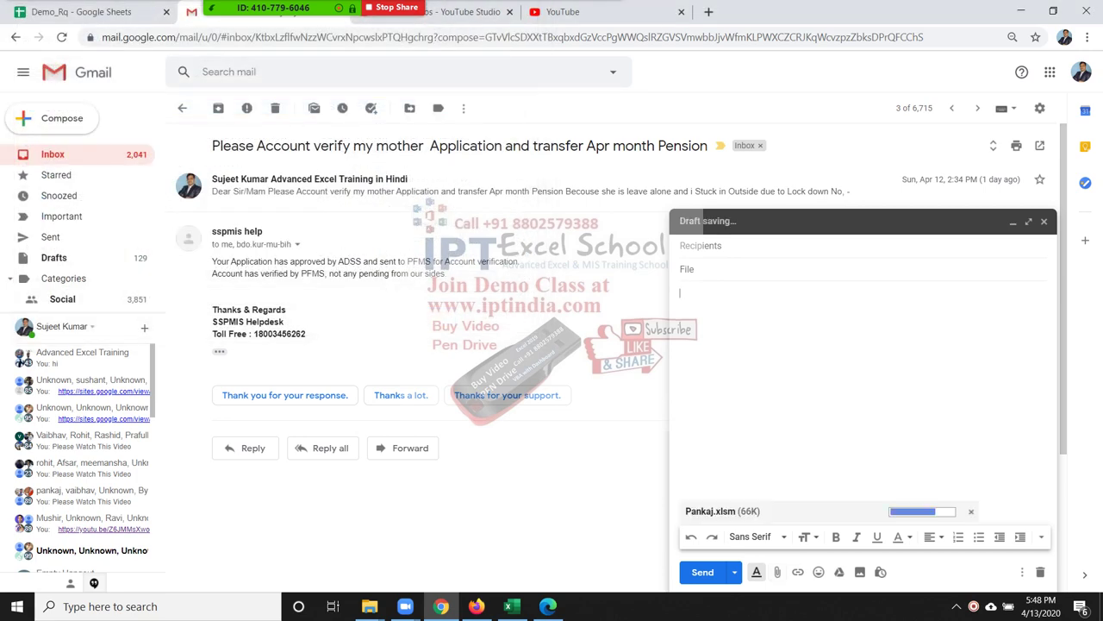
Add the first two recipients by picking contacts from the autocomplete suggestions
click(698, 245)
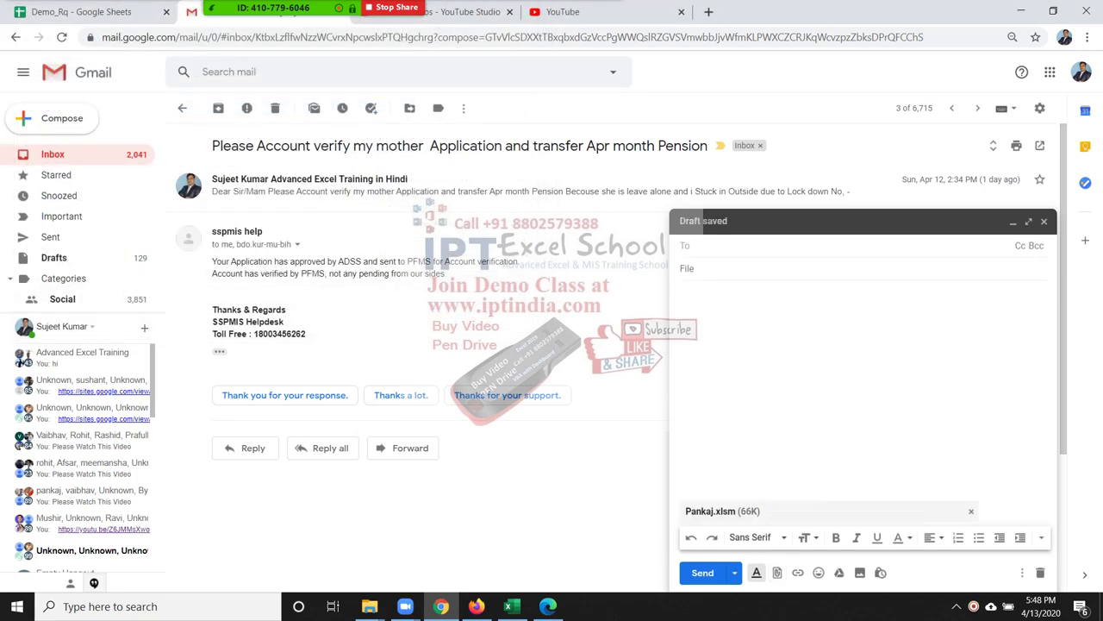
text(vick)
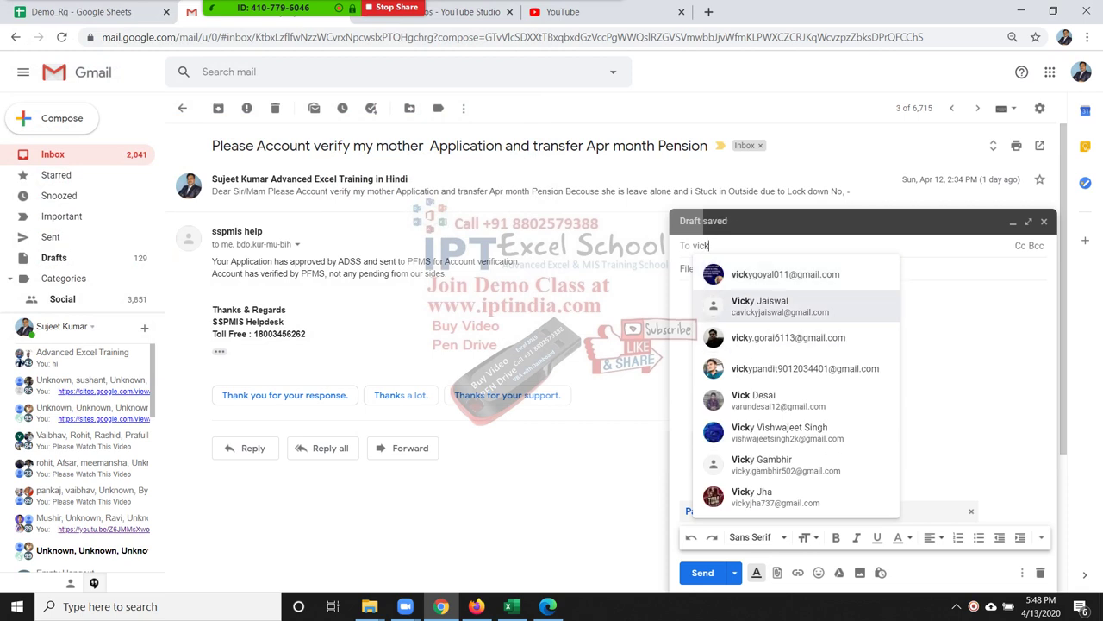
key(Return)
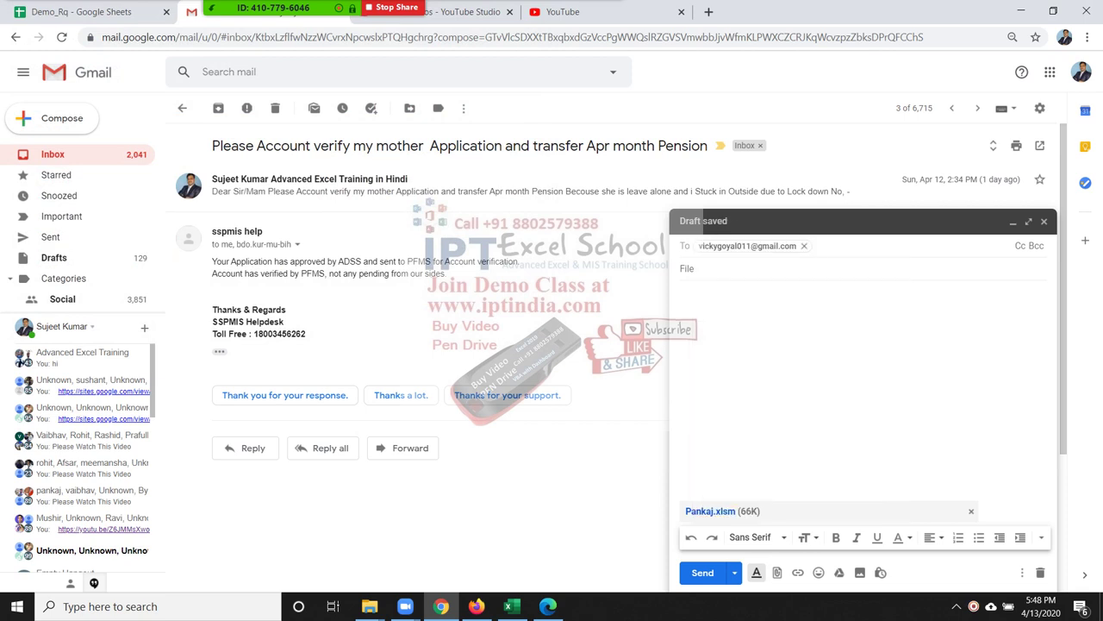
text(m)
text(ani)
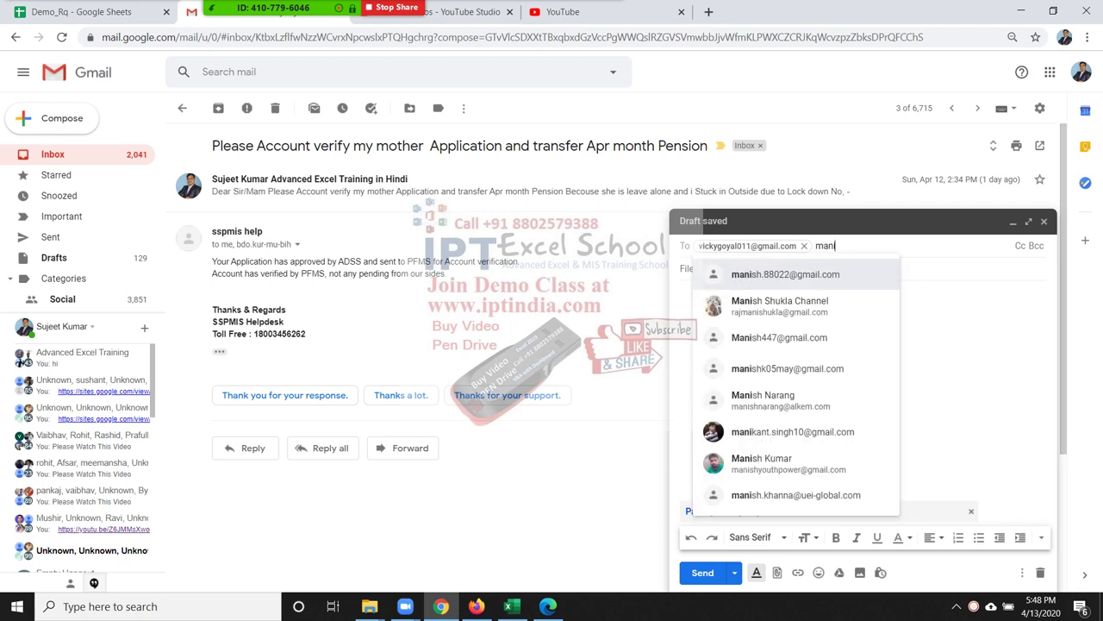
mouse_move(713, 306)
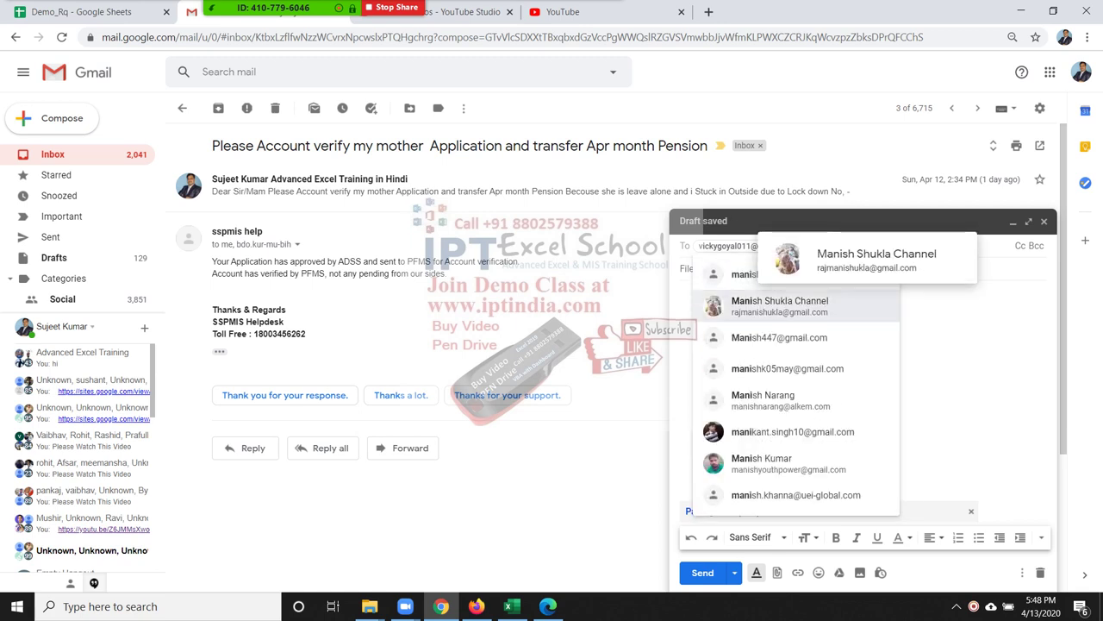
click(680, 292)
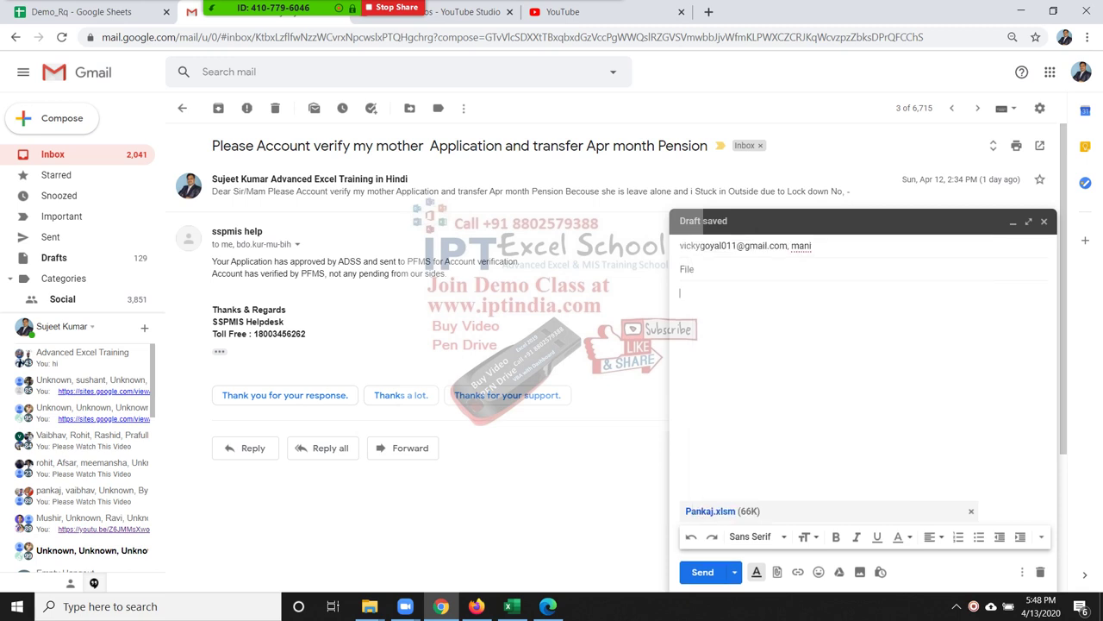
Clear the leftover text, add the third and fourth recipients from suggestions, and send with Ctrl+Enter
click(810, 246)
key(BackSpace)
key(BackSpace)
key(BackSpace)
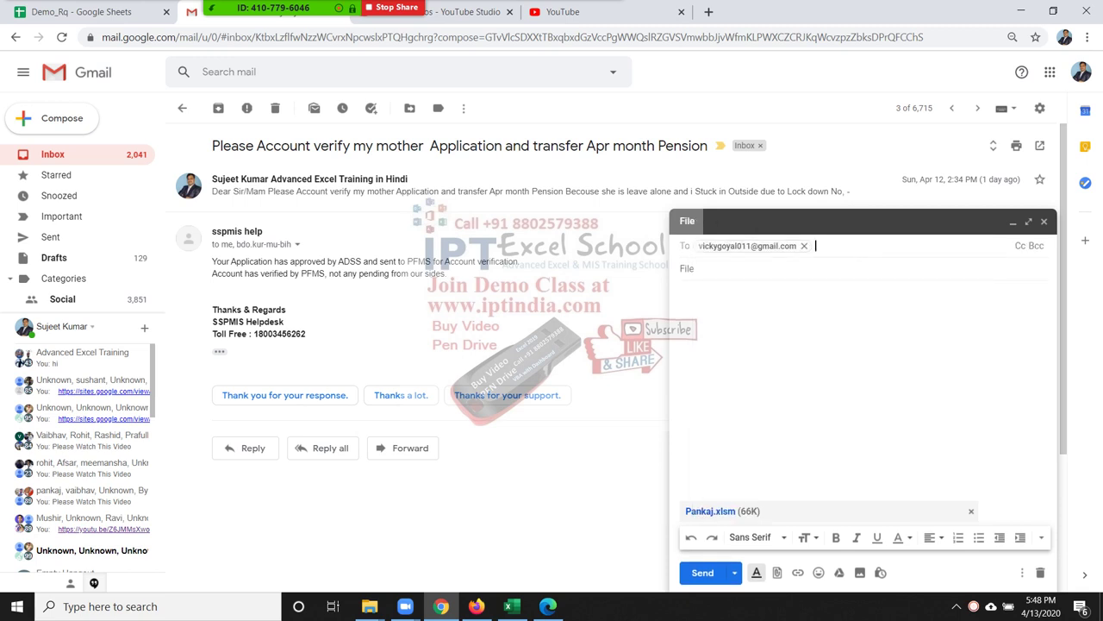
text(sa)
key(Return)
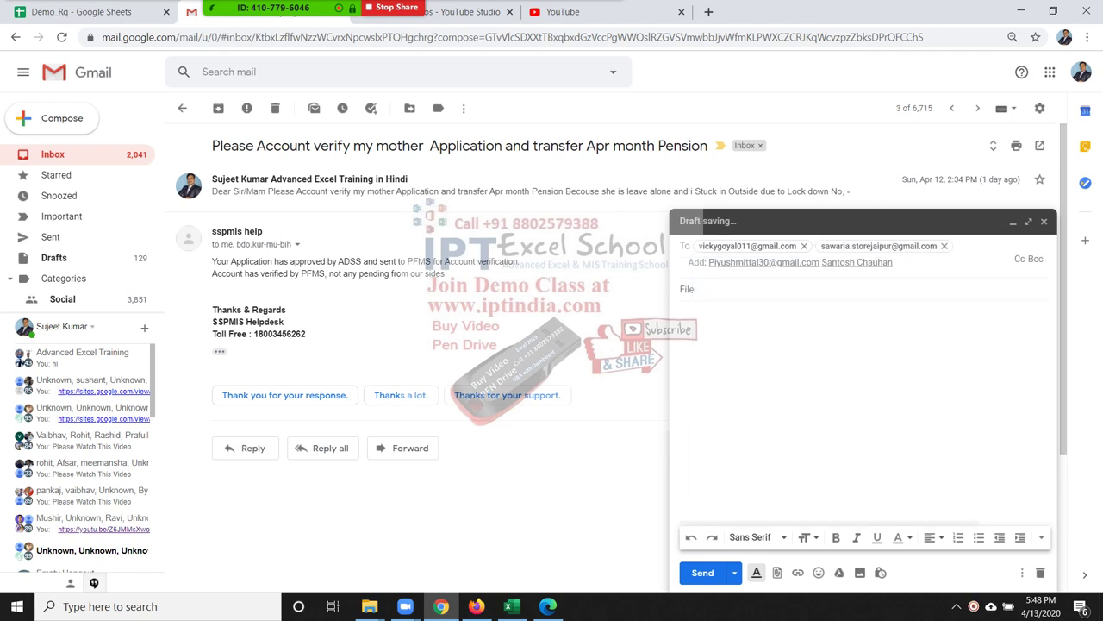
click(764, 262)
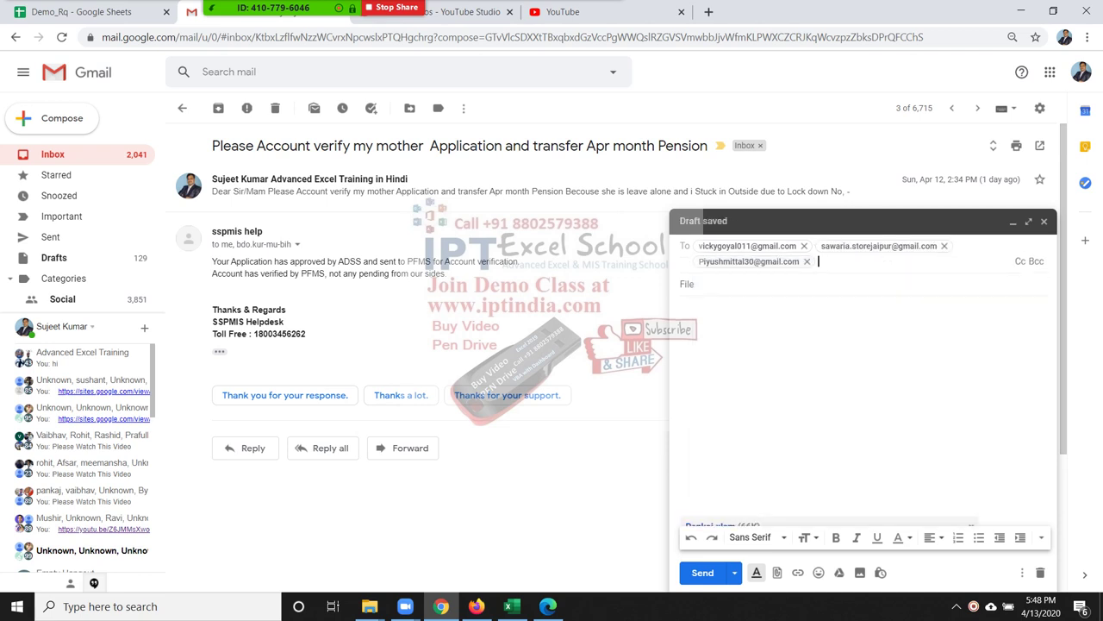
click(776, 284)
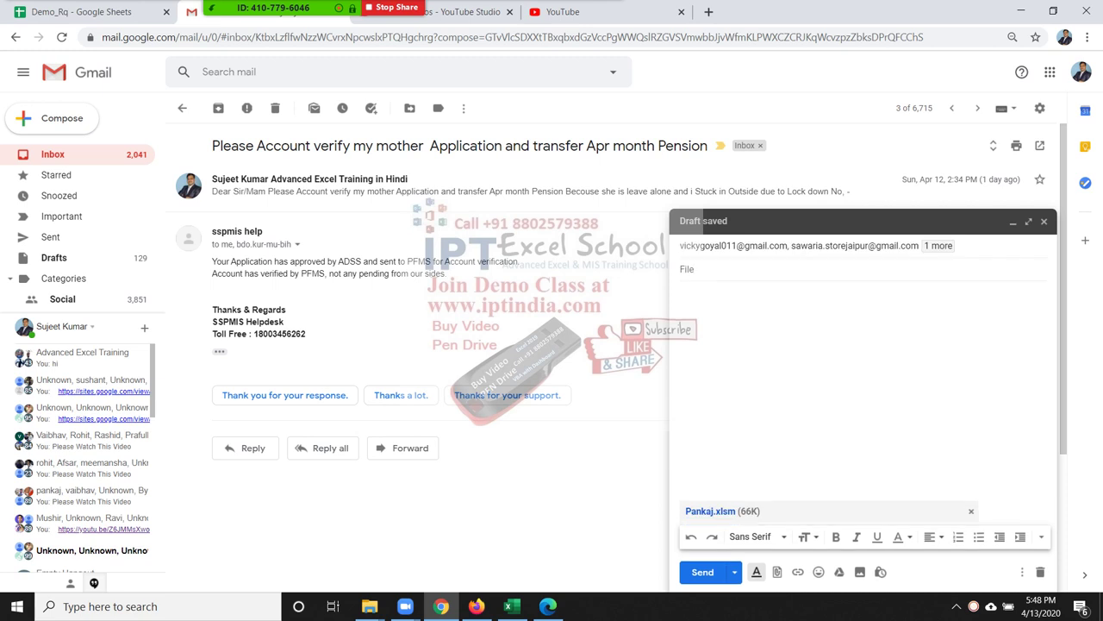
click(802, 246)
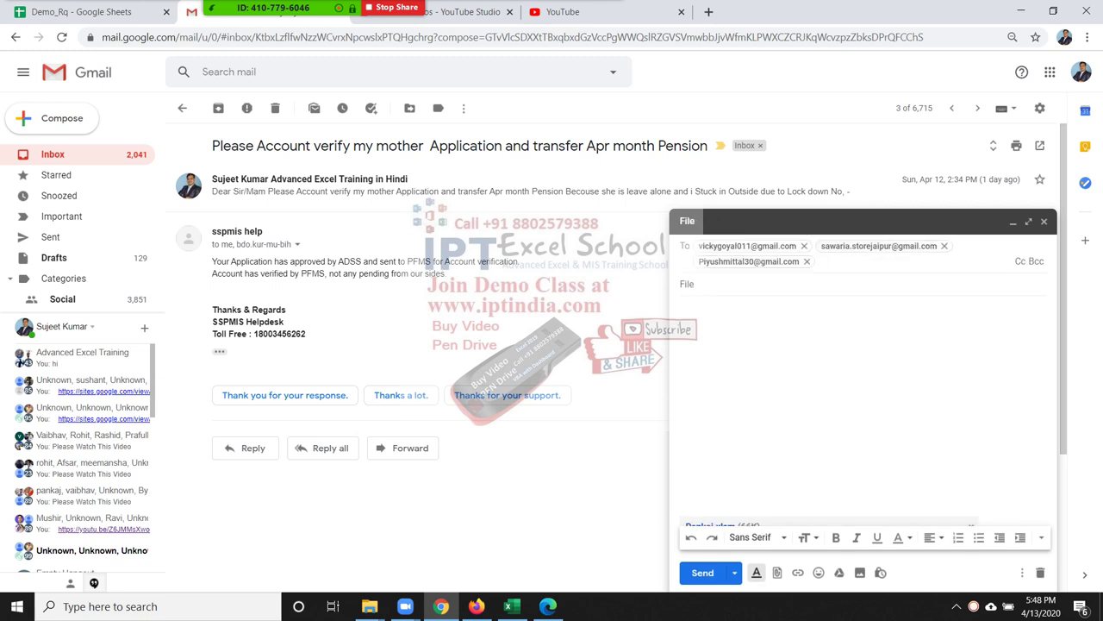
text(sa)
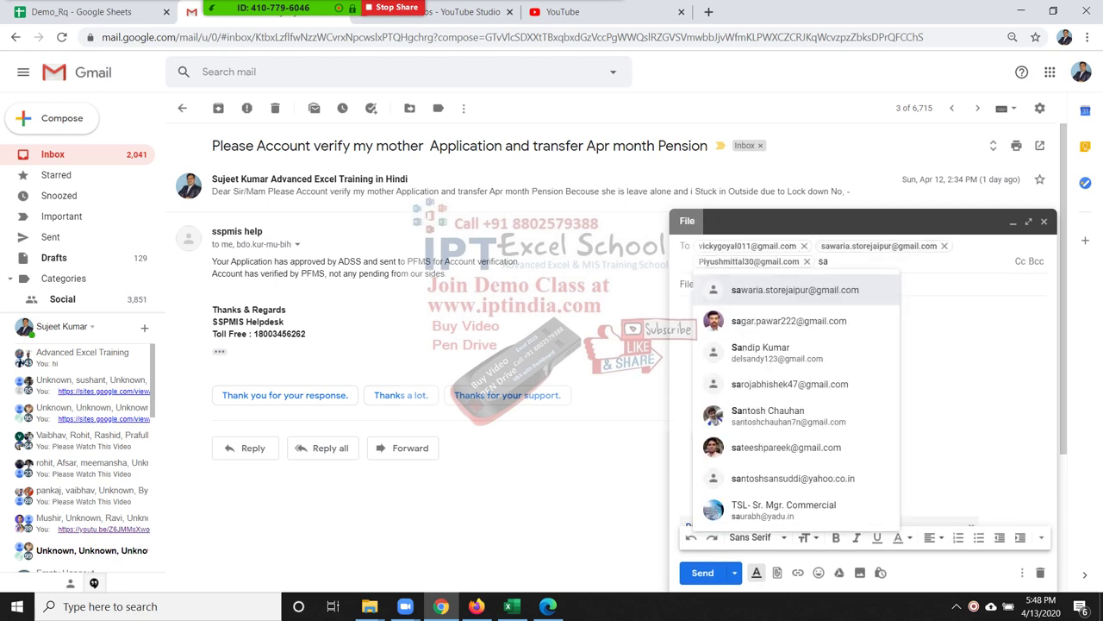
text(nto)
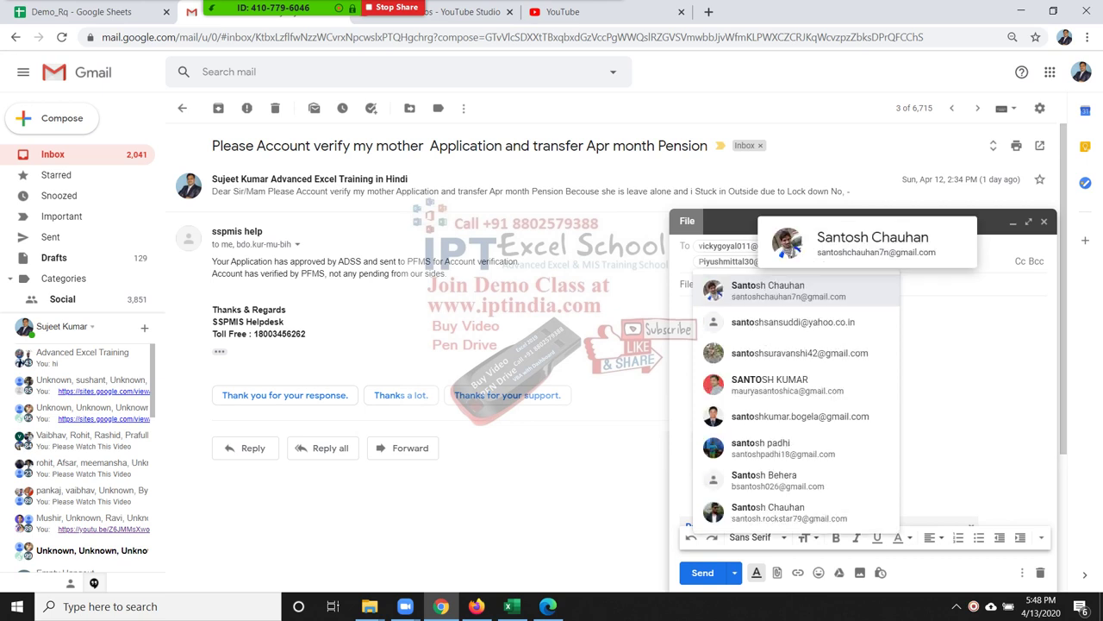
key(Return)
key(Tab)
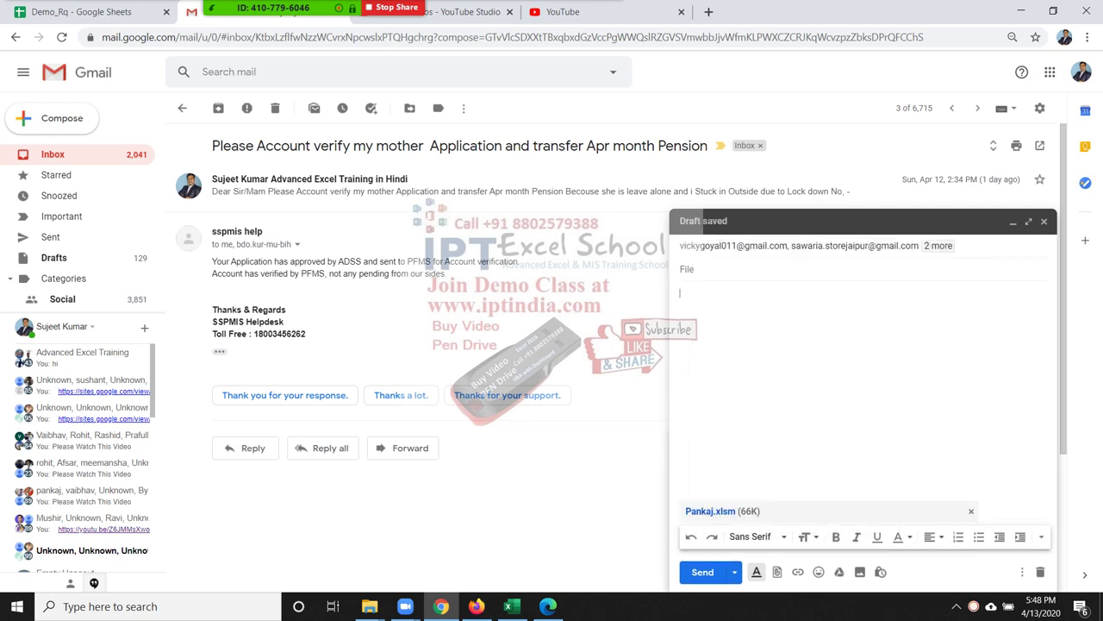
key(ctrl+Return)
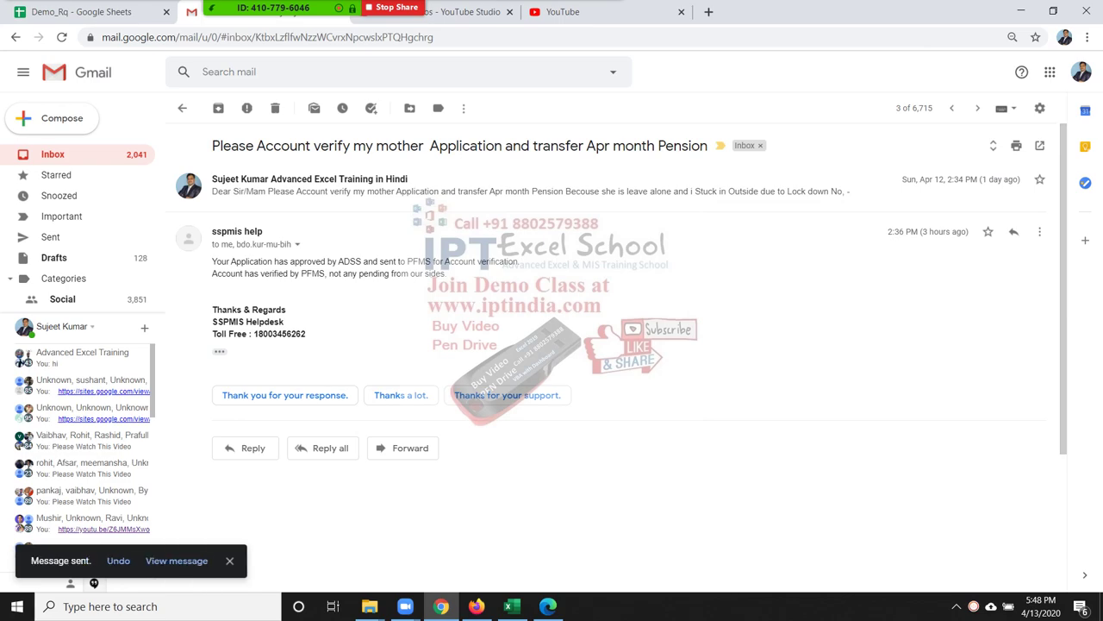